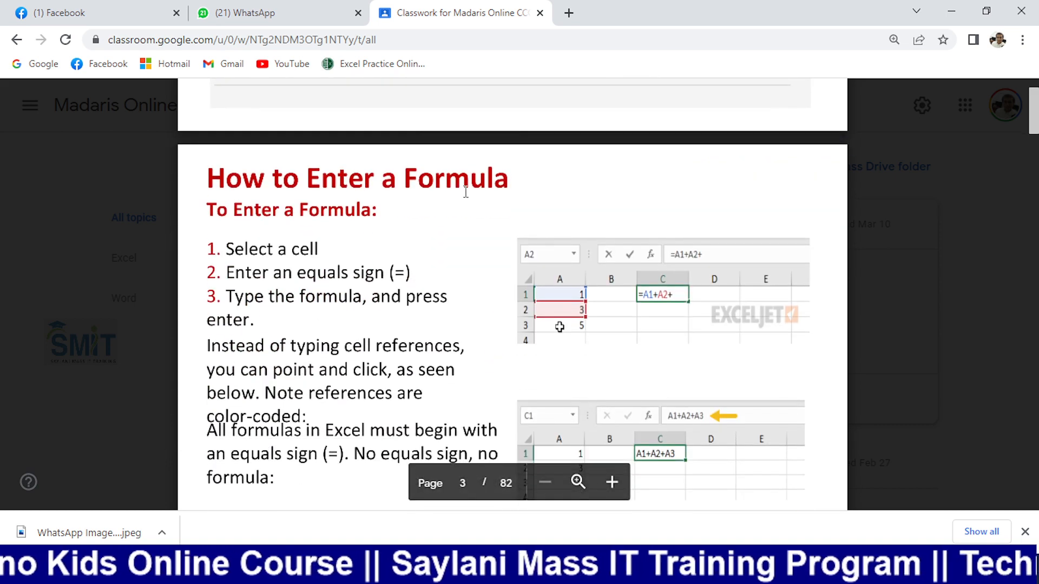
- Read the slides on entering a formula and changing a formula, marking the equals sign and the second editing option
{"action": "scroll", "coordinate": [354, 227], "scroll_direction": "down", "scroll_amount": 2}
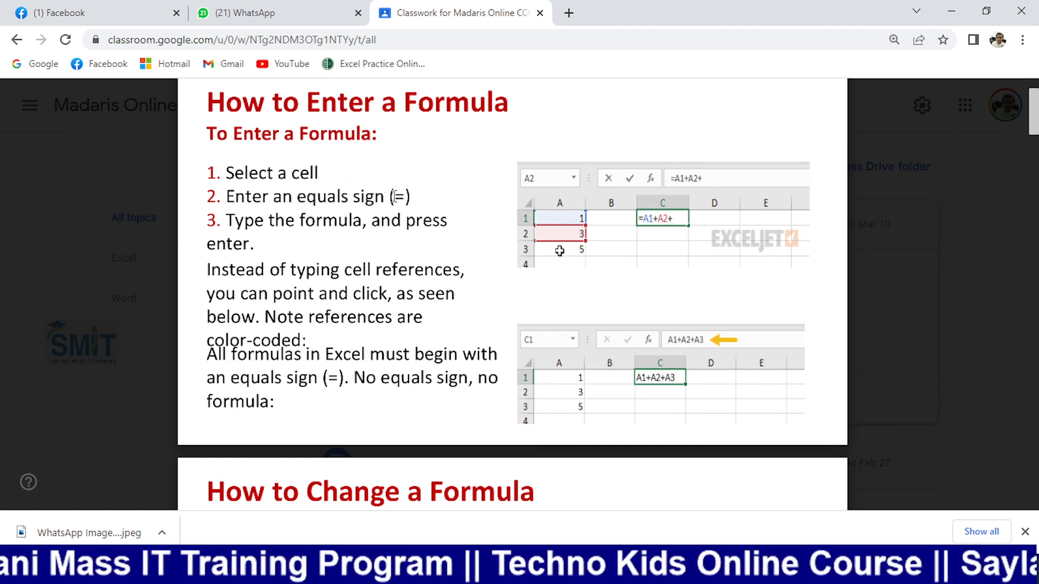
{"action": "left_click_drag", "start_coordinate": [391, 197], "coordinate": [415, 197]}
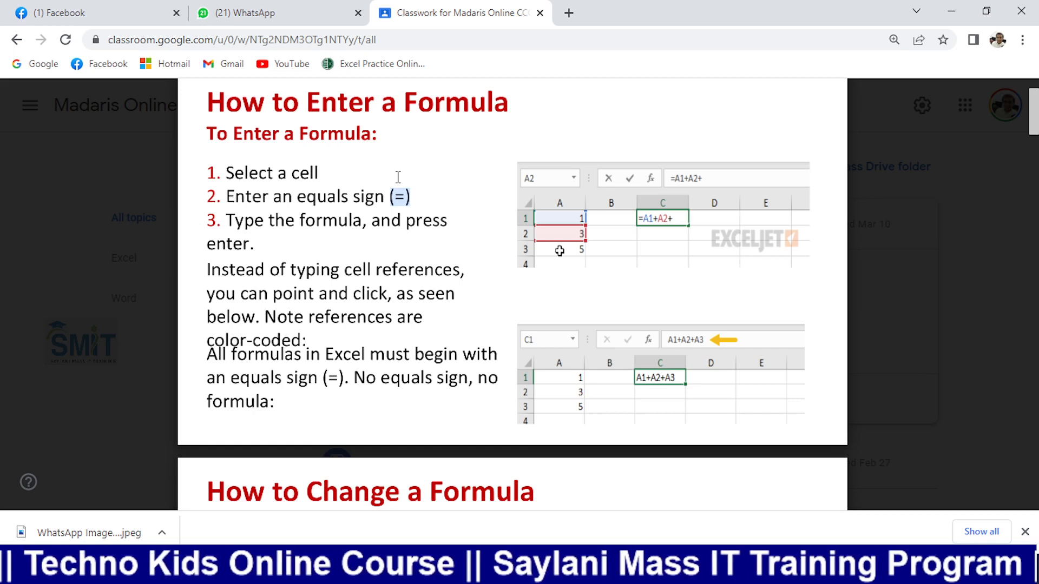
{"action": "scroll", "coordinate": [398, 180], "scroll_direction": "down", "scroll_amount": 5}
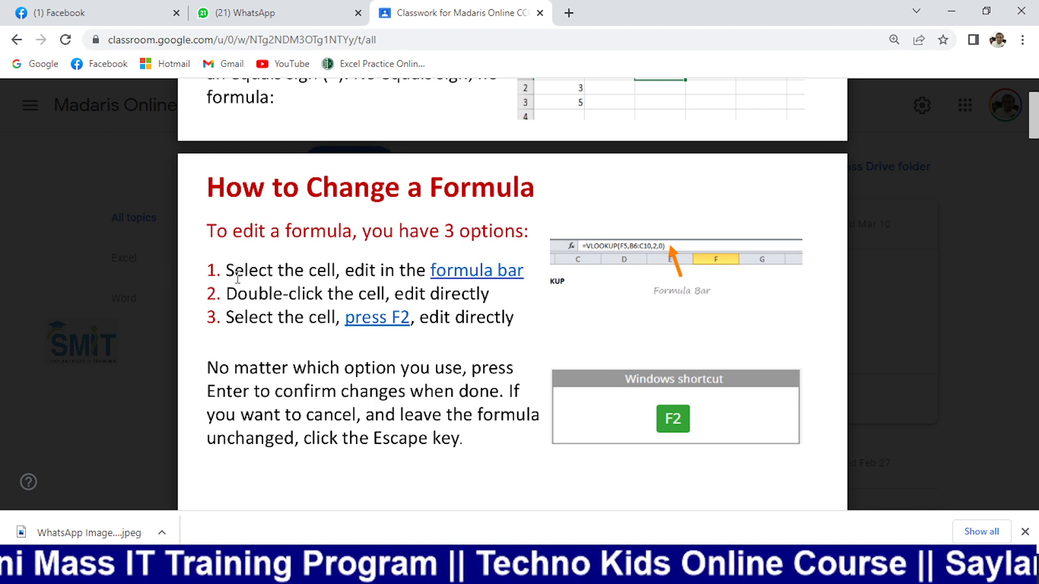
{"action": "left_click_drag", "start_coordinate": [226, 293], "coordinate": [331, 298]}
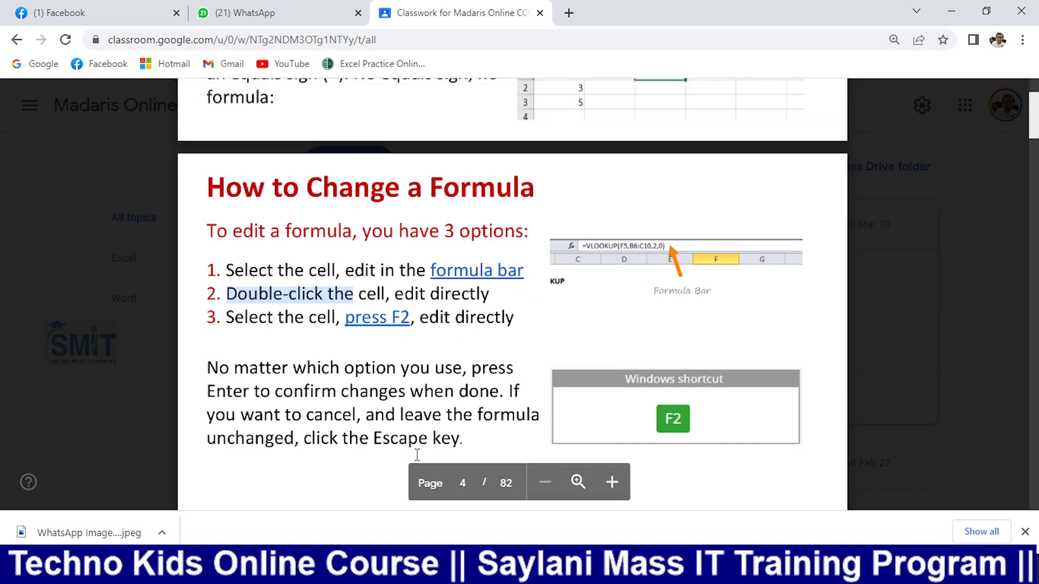
- Switch to Excel by launching it and create a blank workbook
{"action": "key", "text": "super"}
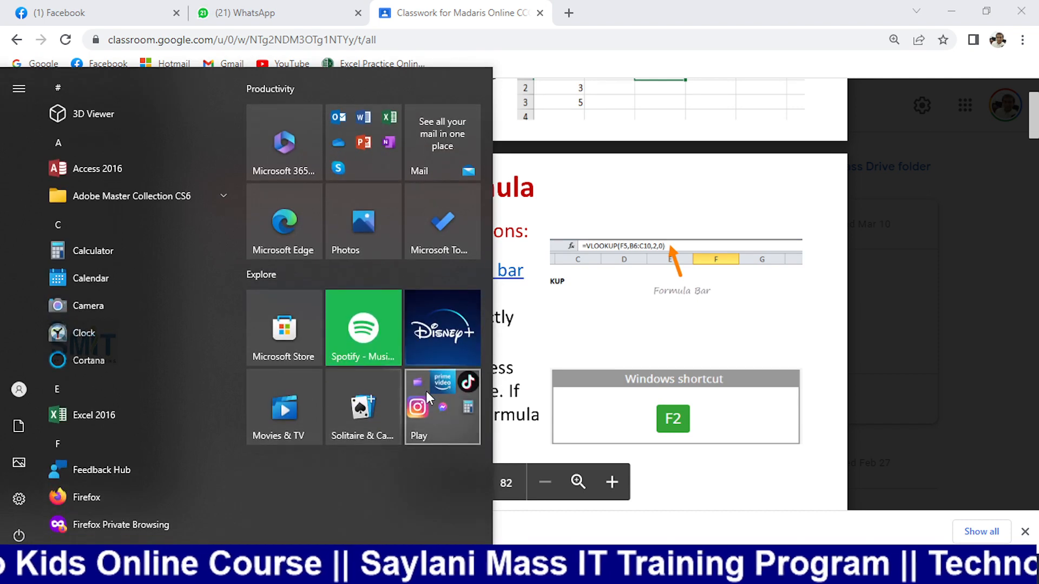
{"action": "type", "text": "ex"}
{"action": "key", "text": "Escape"}
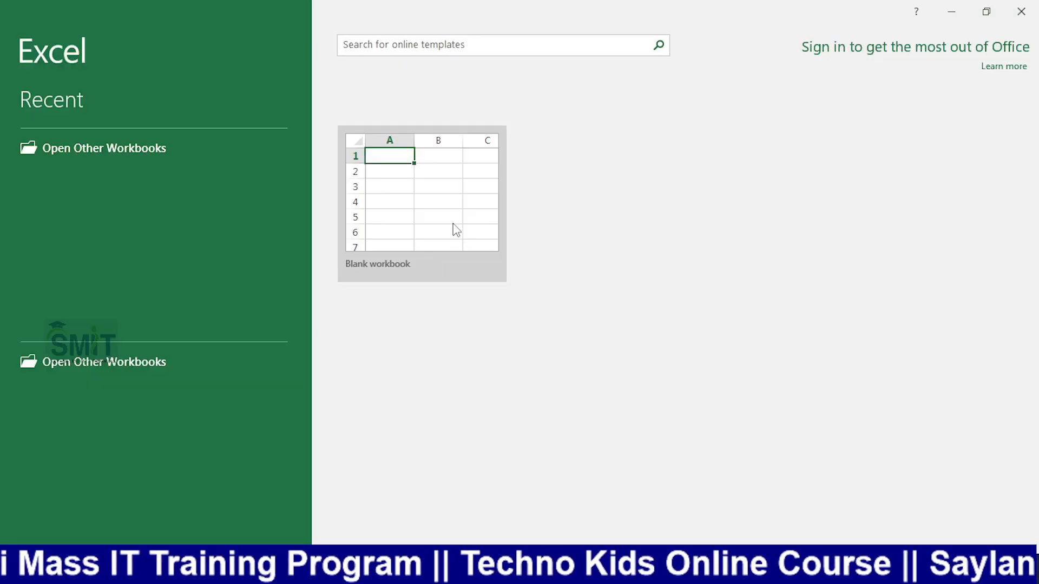
{"action": "left_click", "coordinate": [455, 225]}
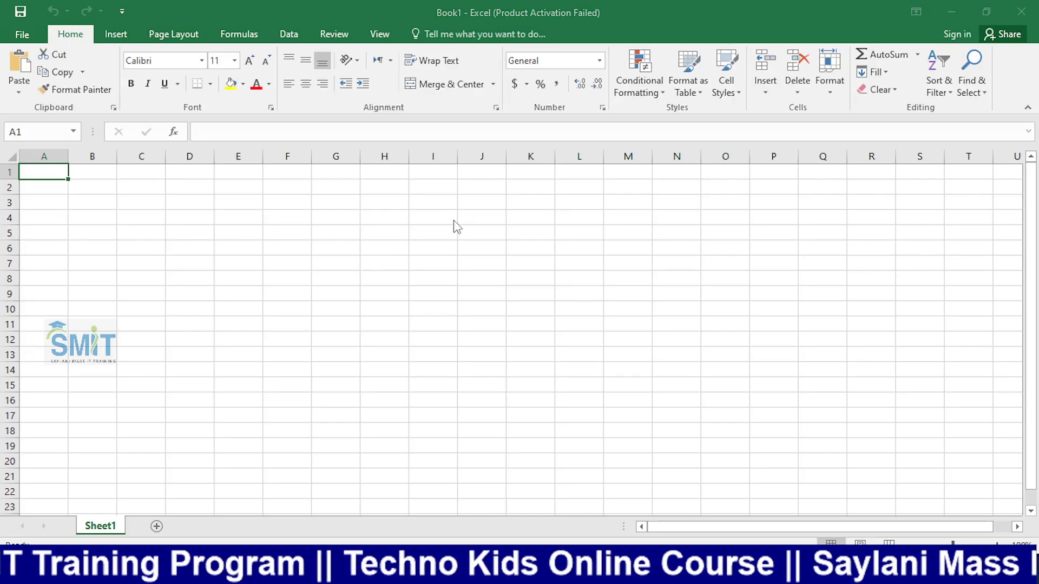
- Open the recent workbook "excel practise file (1)" from the Downloads folder
{"action": "left_click", "coordinate": [693, 113]}
{"action": "left_click", "coordinate": [22, 34]}
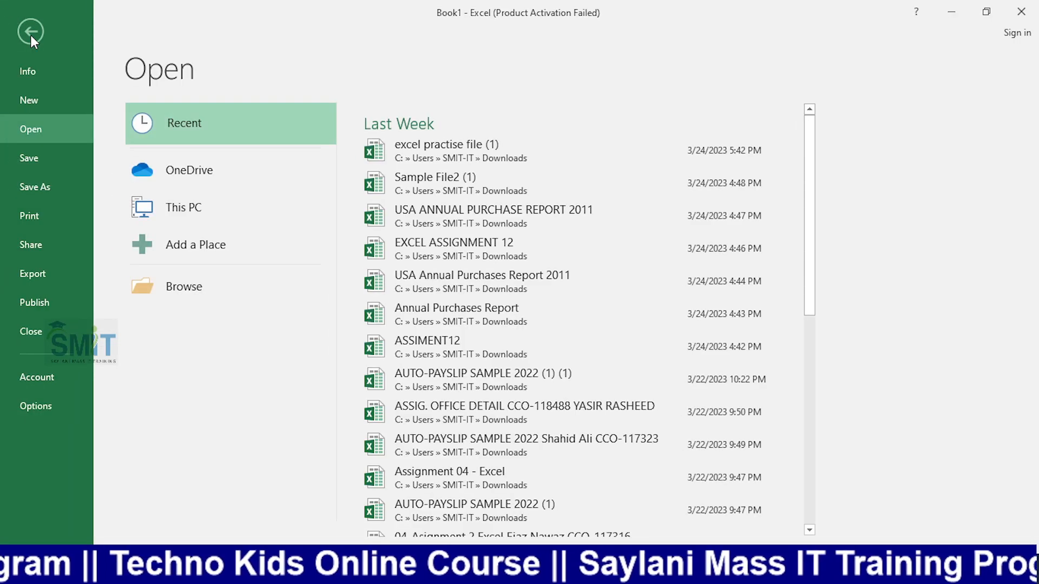
{"action": "left_click", "coordinate": [490, 164]}
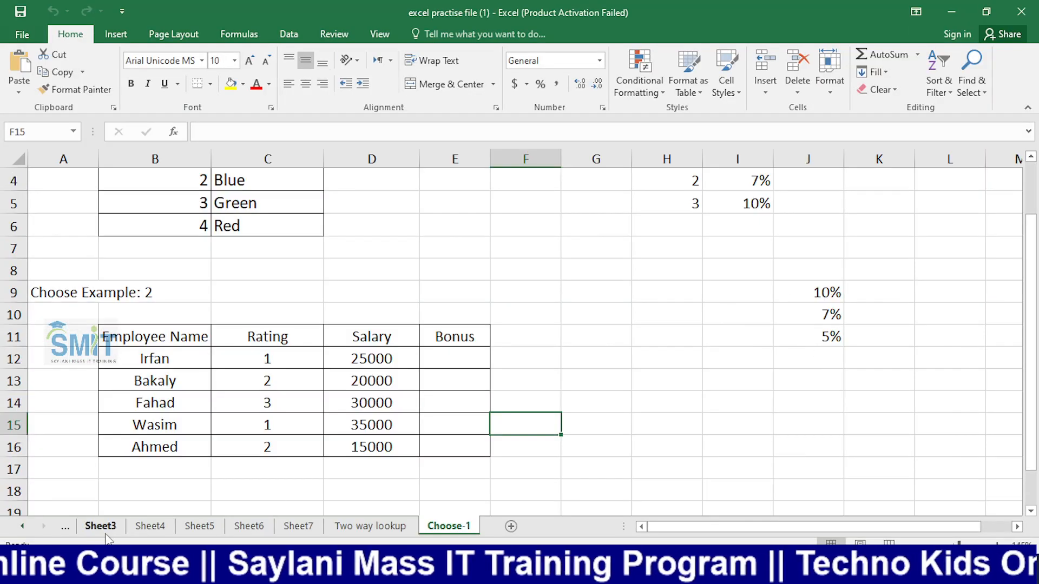
- Go back through the workbook's sheets to the first one, Vlookup Formula, and select empty cell C15
{"action": "left_click", "coordinate": [65, 528]}
{"action": "left_click", "coordinate": [65, 528]}
{"action": "left_click", "coordinate": [65, 527]}
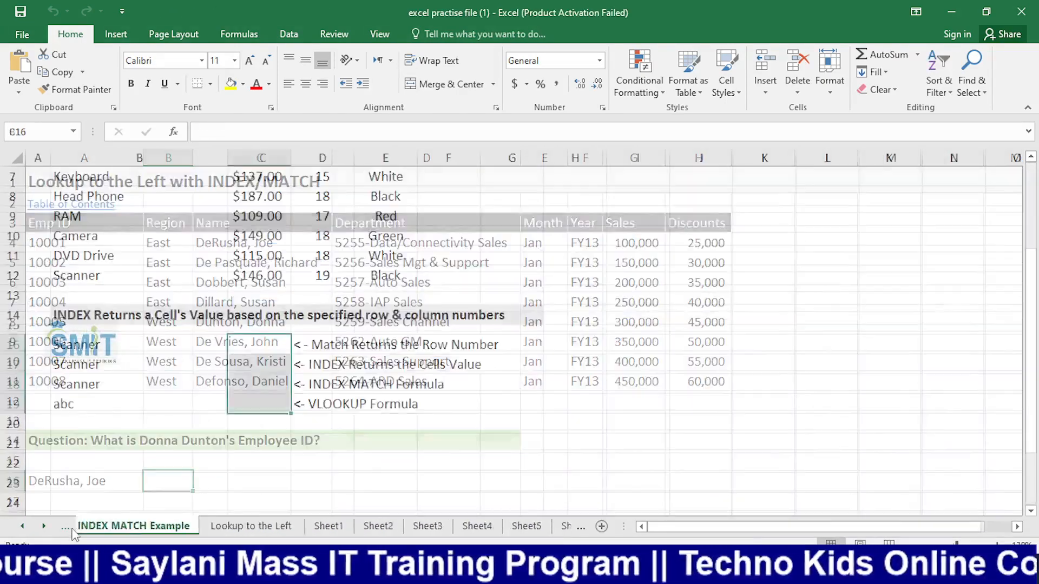
{"action": "left_click", "coordinate": [65, 528]}
{"action": "left_click", "coordinate": [72, 531]}
{"action": "left_click", "coordinate": [72, 530]}
{"action": "left_click", "coordinate": [72, 530]}
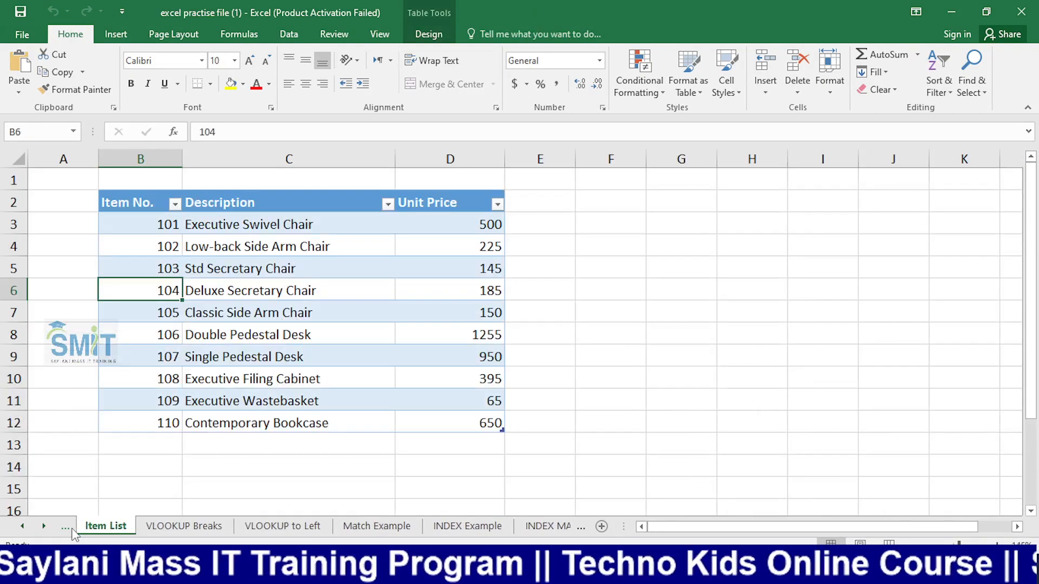
{"action": "left_click", "coordinate": [72, 531]}
{"action": "left_click", "coordinate": [73, 531]}
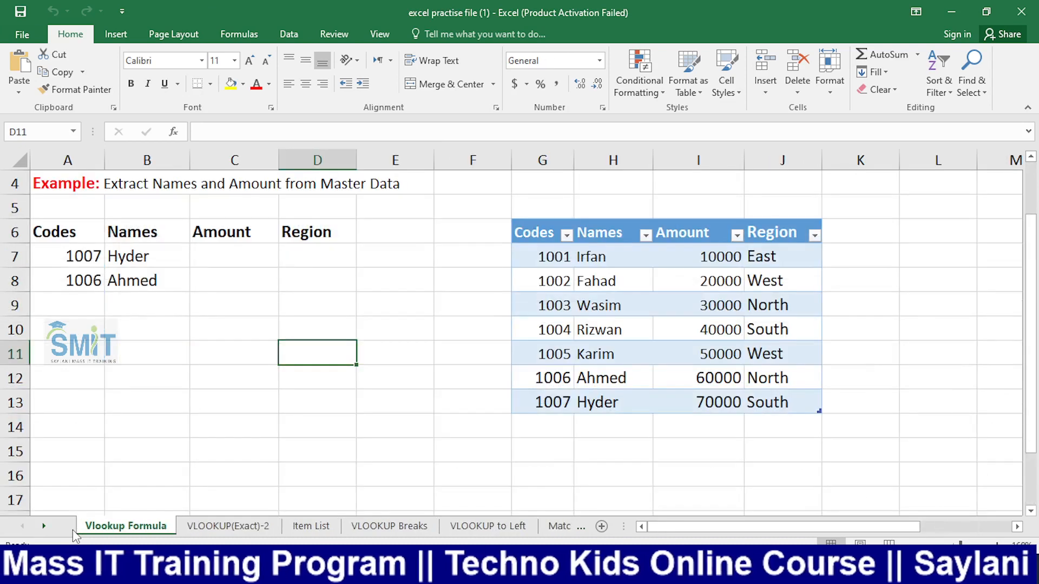
{"action": "left_click", "coordinate": [244, 446]}
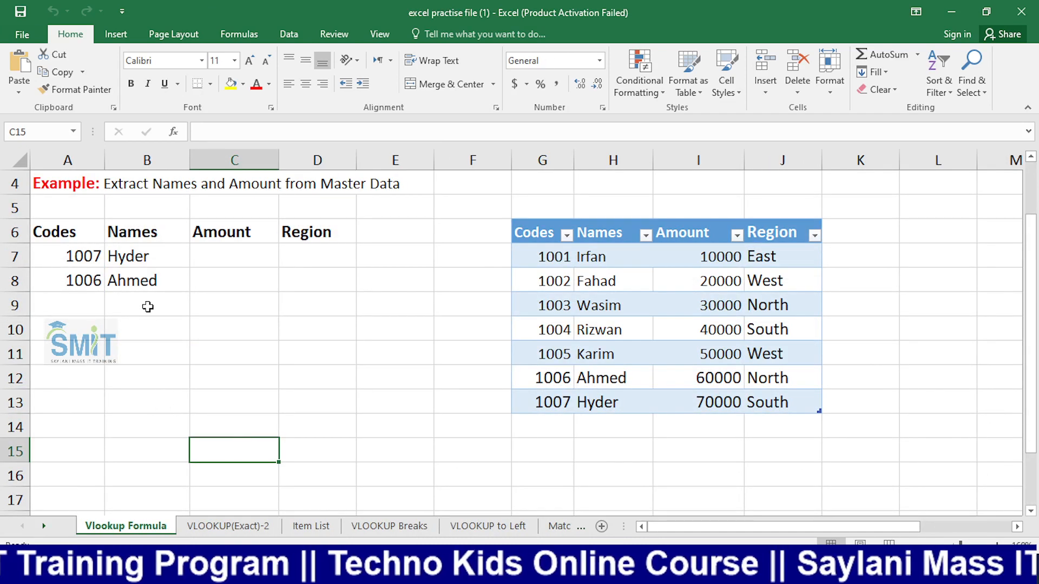
- Inspect the VLOOKUP formula in cell B7 in in-cell editing mode, leaving it without changes
{"action": "left_click", "coordinate": [118, 259]}
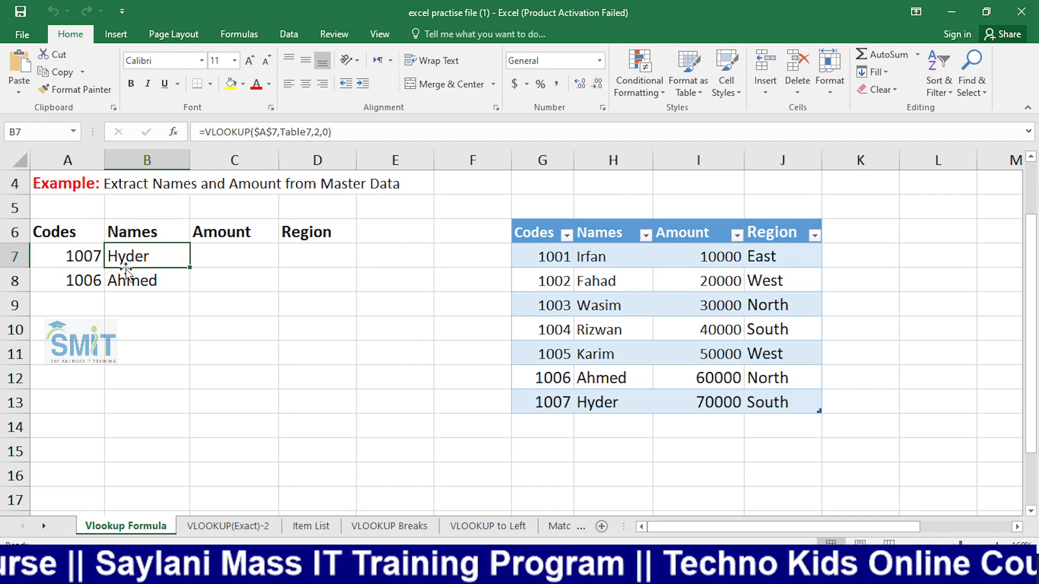
{"action": "double_click", "coordinate": [139, 260]}
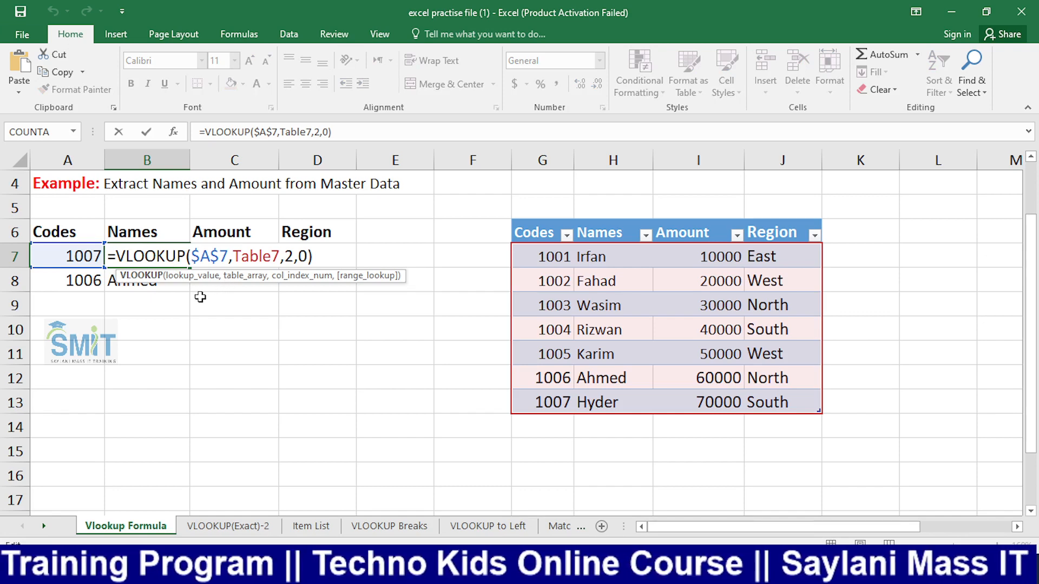
{"action": "key", "text": "Escape"}
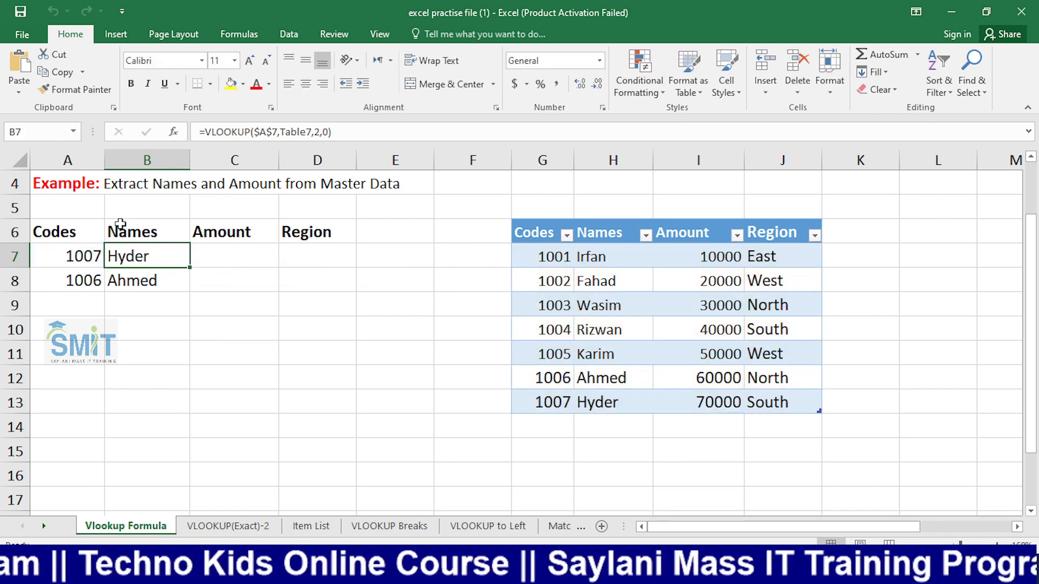
{"action": "double_click", "coordinate": [142, 257]}
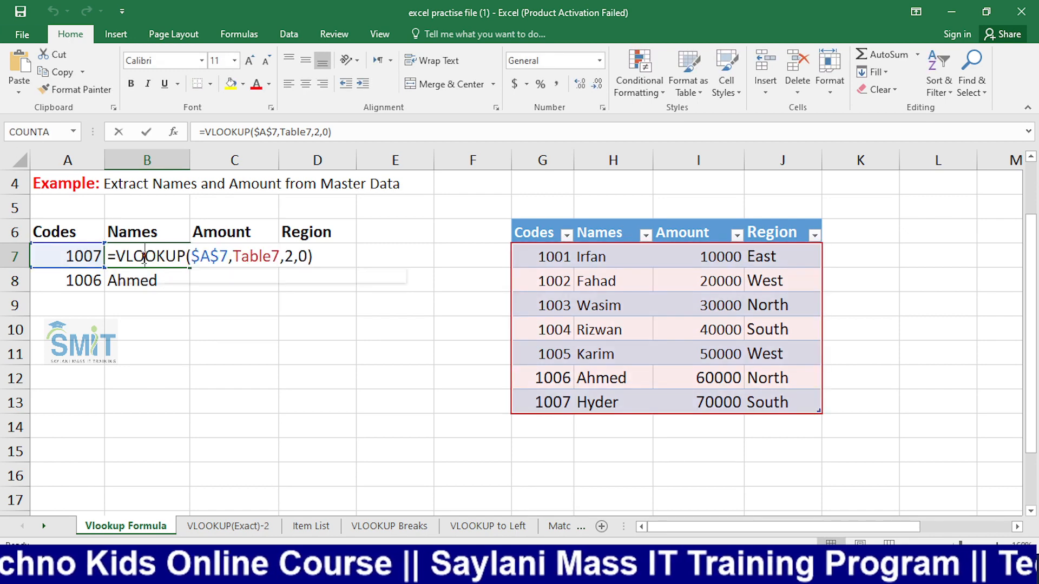
{"action": "key", "text": "Escape"}
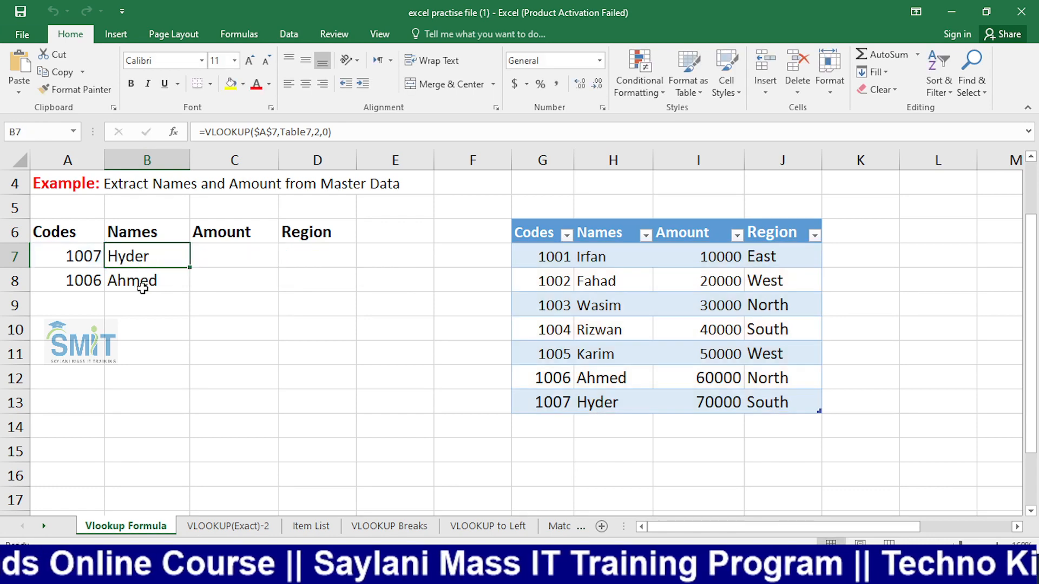
- Inspect the VLOOKUP formula in cell B8 both in the cell and in the formula bar, without altering it
{"action": "left_click", "coordinate": [141, 287]}
{"action": "double_click", "coordinate": [141, 287]}
{"action": "key", "text": "Escape"}
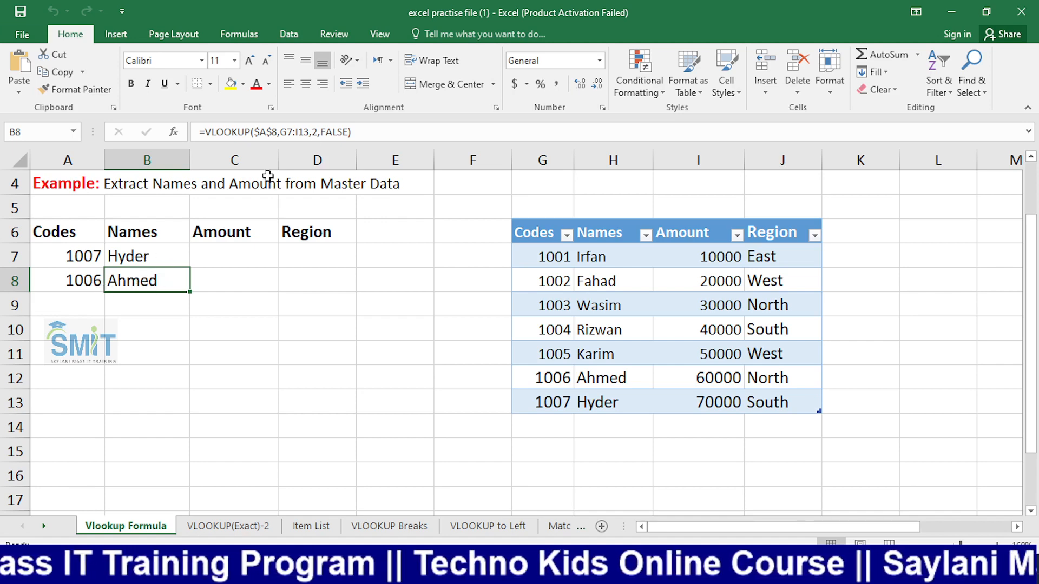
{"action": "left_click", "coordinate": [376, 130]}
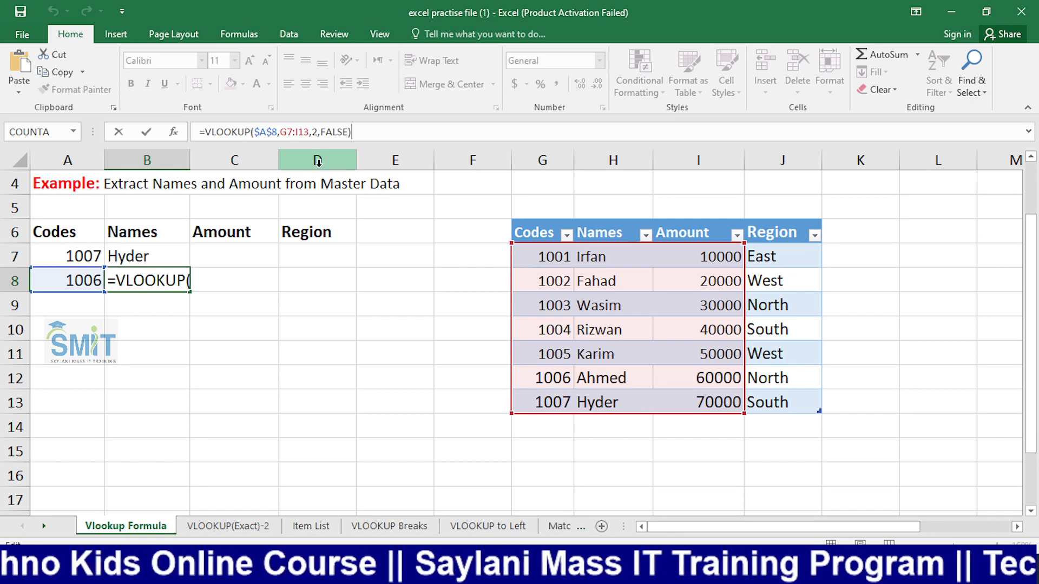
{"action": "key", "text": "ctrl+Return"}
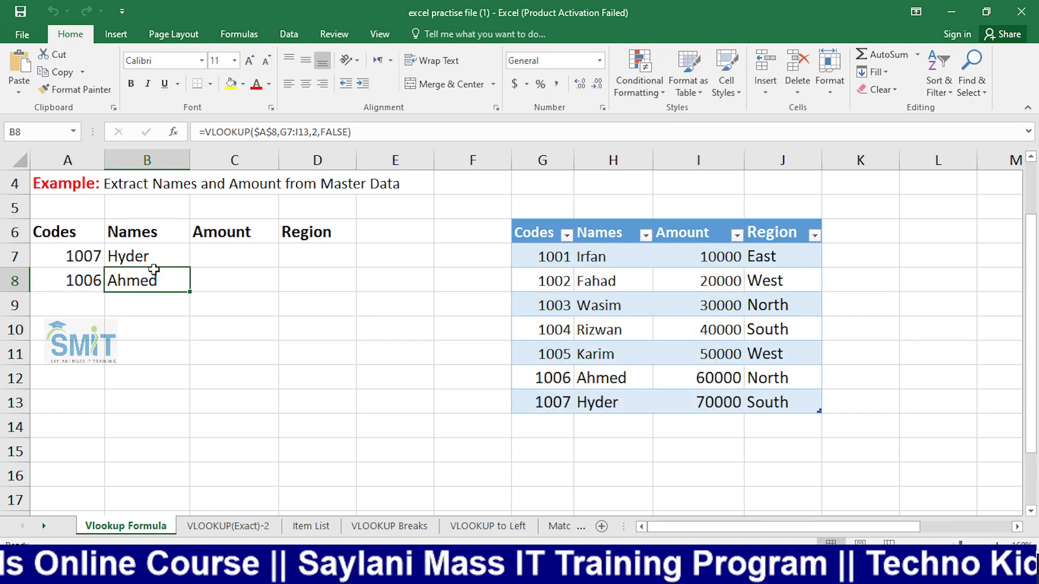
- Put the formulas in B7 and B8 into edit mode one after the other, cancelling each edit
{"action": "left_click", "coordinate": [162, 251]}
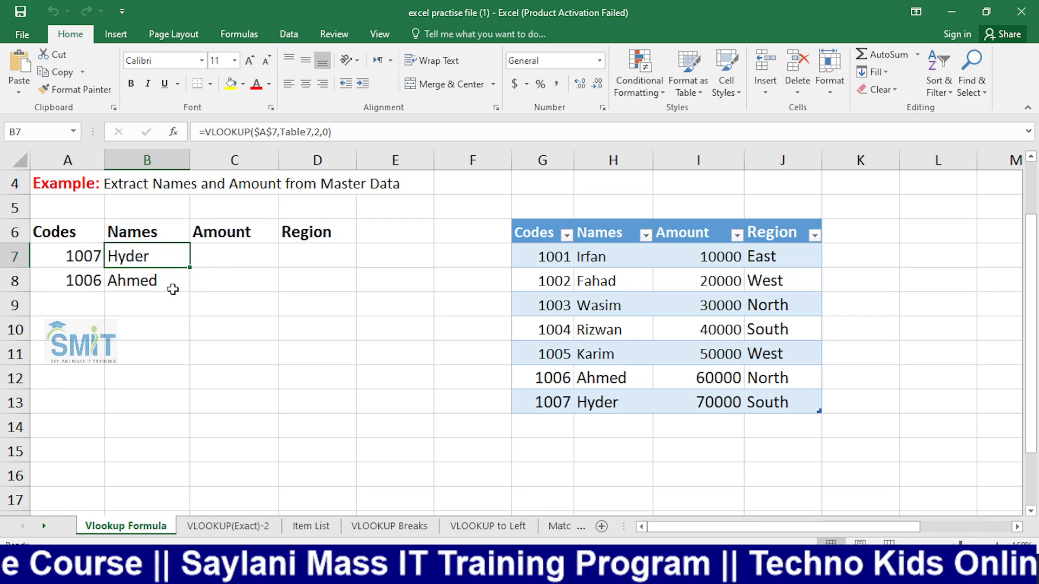
{"action": "key", "text": "F2"}
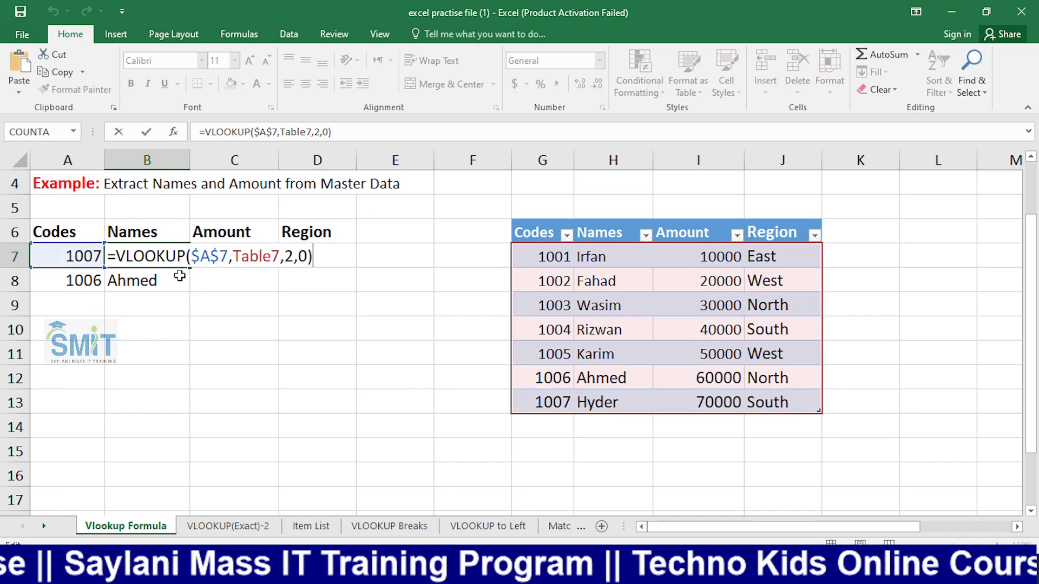
{"action": "key", "text": "Escape"}
{"action": "left_click", "coordinate": [151, 278]}
{"action": "key", "text": "F2"}
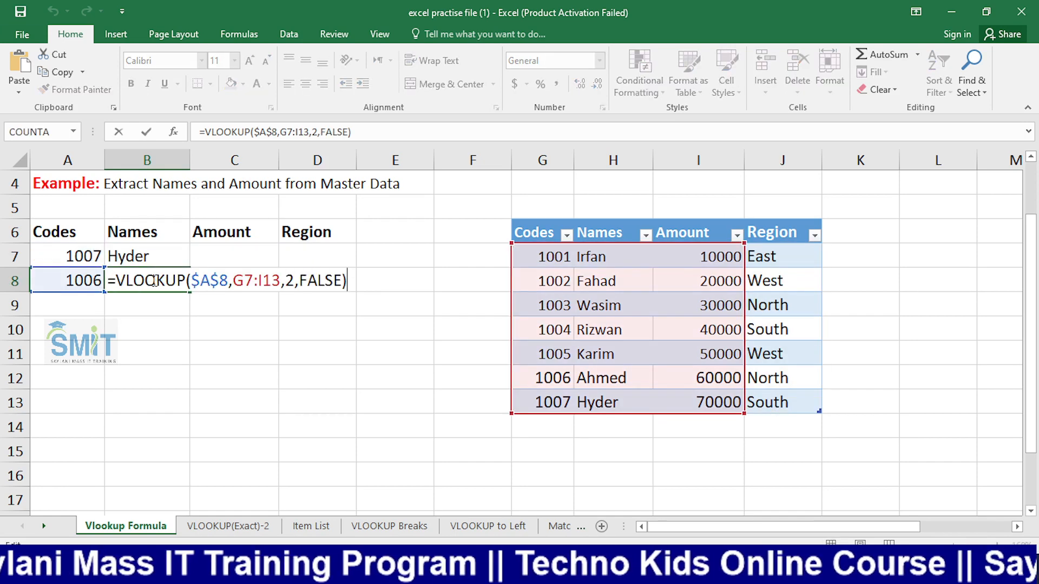
{"action": "key", "text": "Escape"}
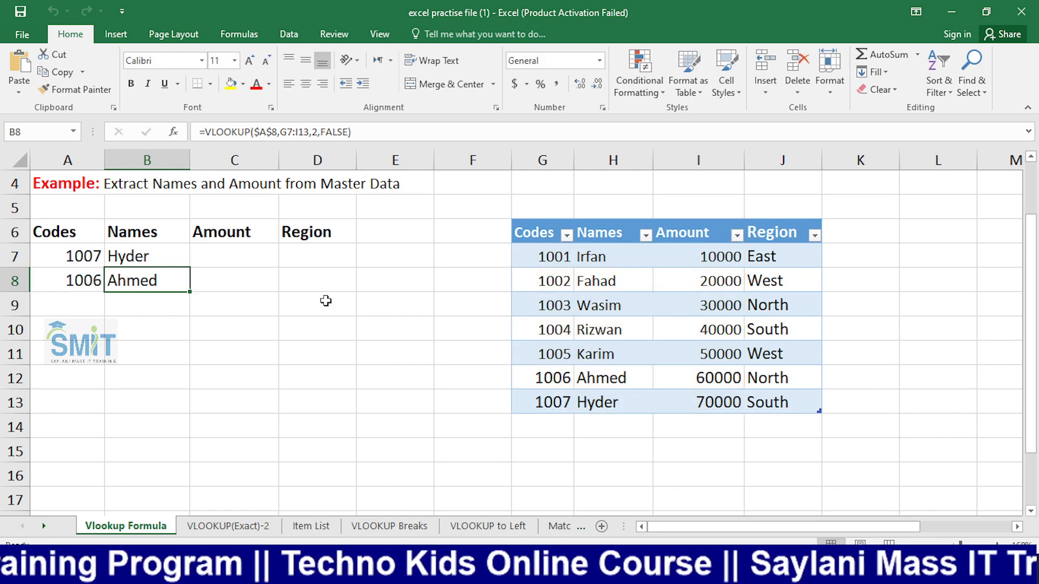
- Switch back to the Excel.pptx slides in the browser and read about changing formulas, what a function is and how to enter one
{"action": "key", "text": "alt+Tab"}
{"action": "key", "text": "alt+Tab"}
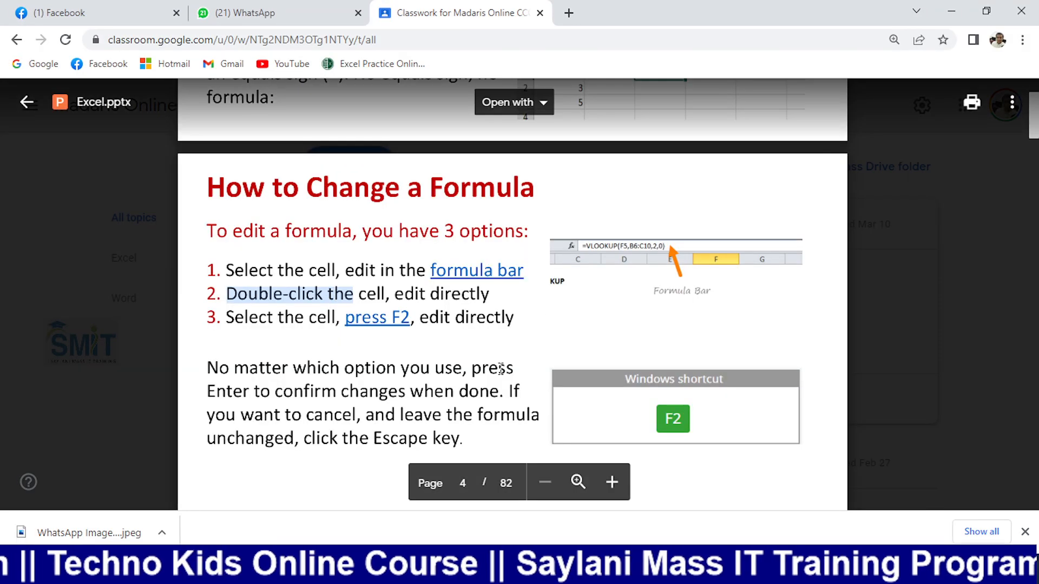
{"action": "left_click", "coordinate": [440, 353]}
{"action": "scroll", "coordinate": [434, 352], "scroll_direction": "down", "scroll_amount": 2}
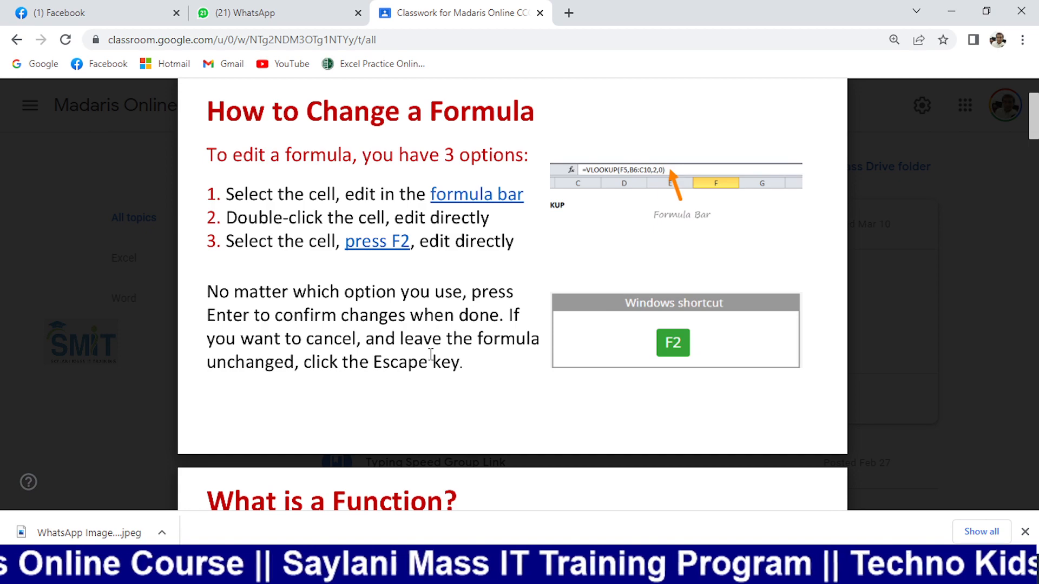
{"action": "scroll", "coordinate": [431, 354], "scroll_direction": "down", "scroll_amount": 8}
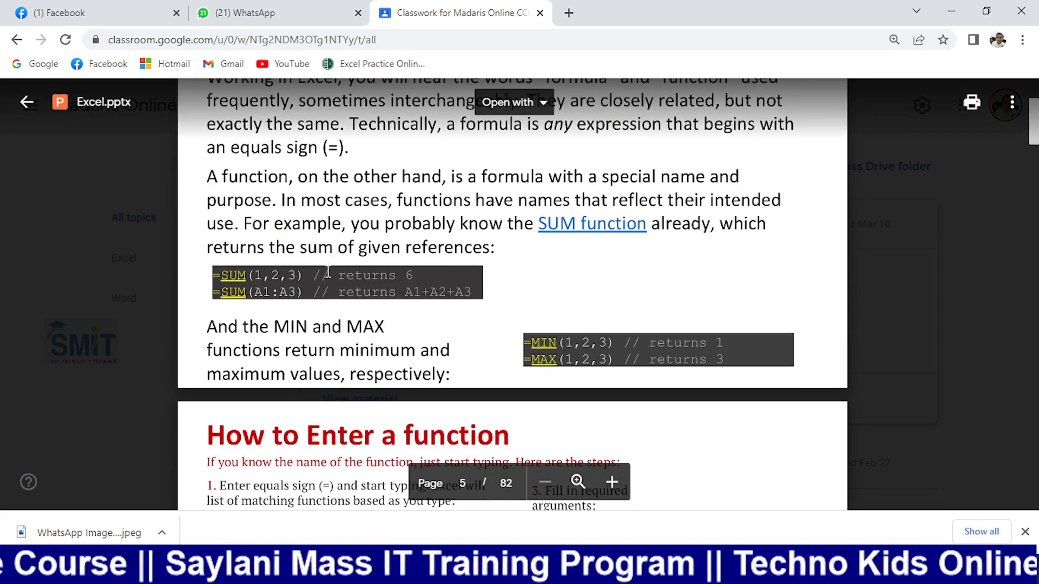
{"action": "scroll", "coordinate": [324, 271], "scroll_direction": "up", "scroll_amount": 2}
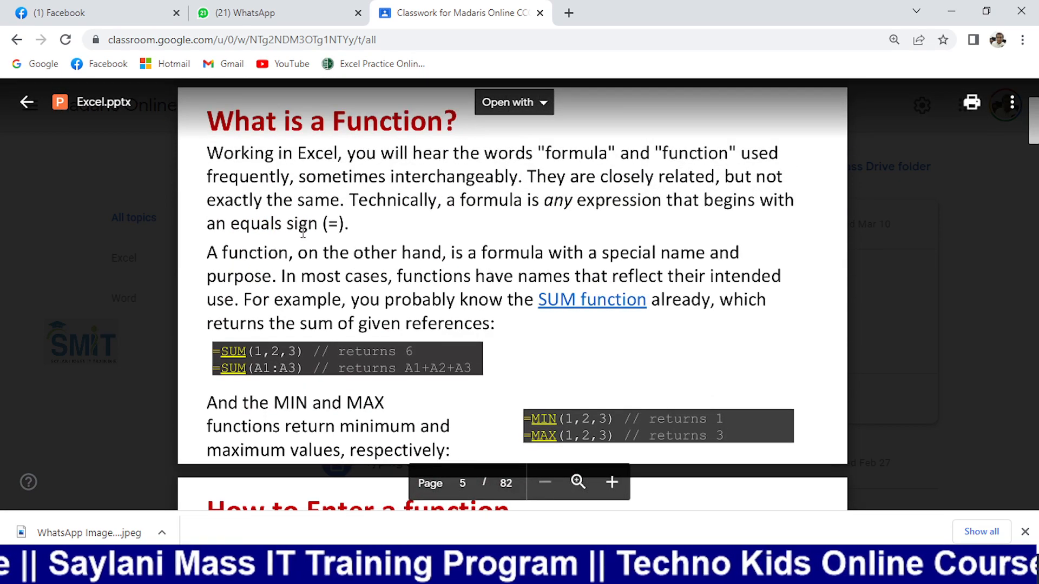
{"action": "left_click_drag", "start_coordinate": [287, 224], "coordinate": [355, 227]}
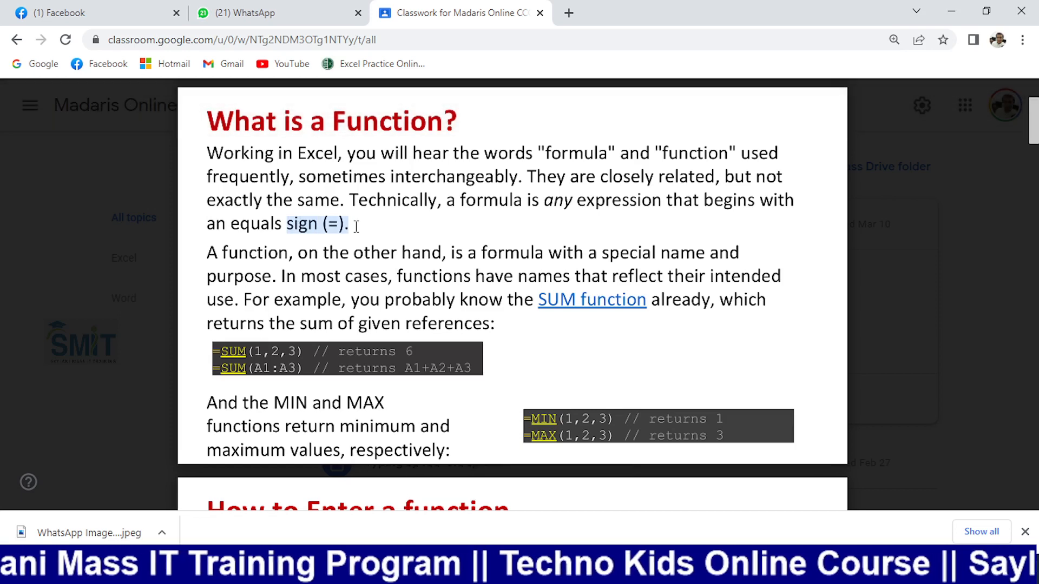
{"action": "scroll", "coordinate": [303, 287], "scroll_direction": "down", "scroll_amount": 2}
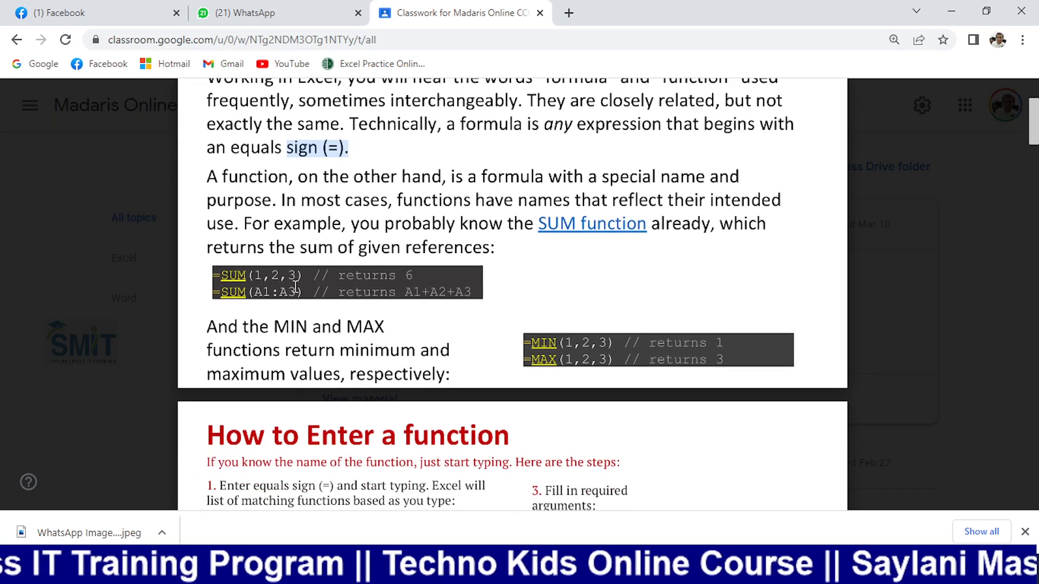
{"action": "double_click", "coordinate": [249, 273]}
{"action": "left_click", "coordinate": [309, 272]}
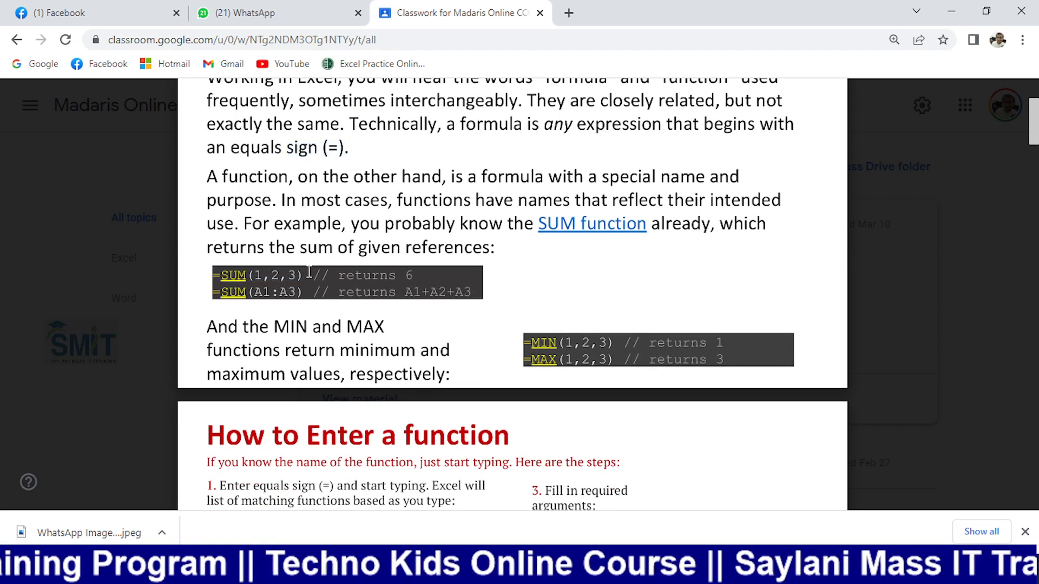
{"action": "scroll", "coordinate": [347, 267], "scroll_direction": "down", "scroll_amount": 4}
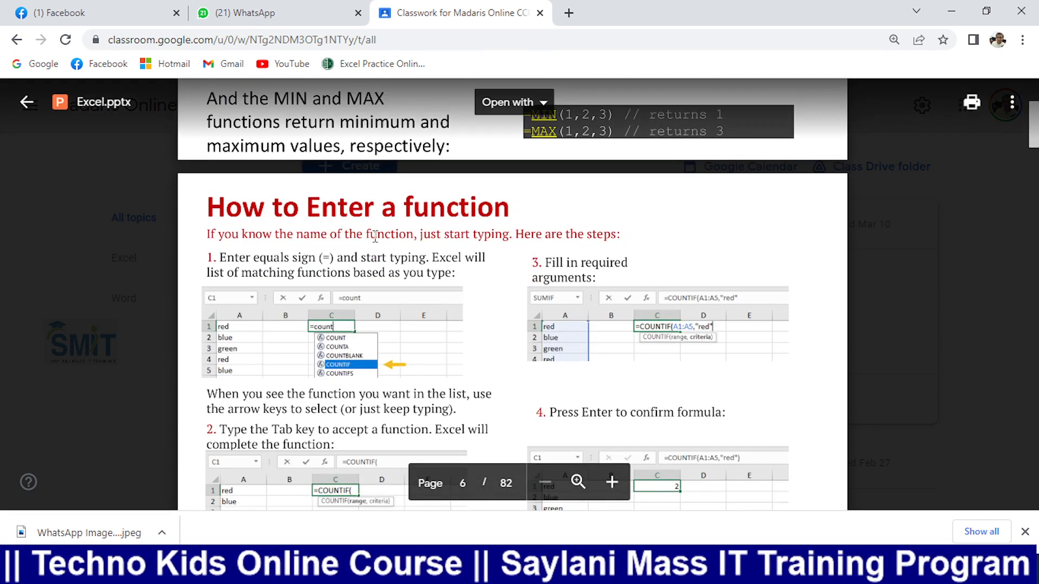
{"action": "scroll", "coordinate": [408, 275], "scroll_direction": "down", "scroll_amount": 1}
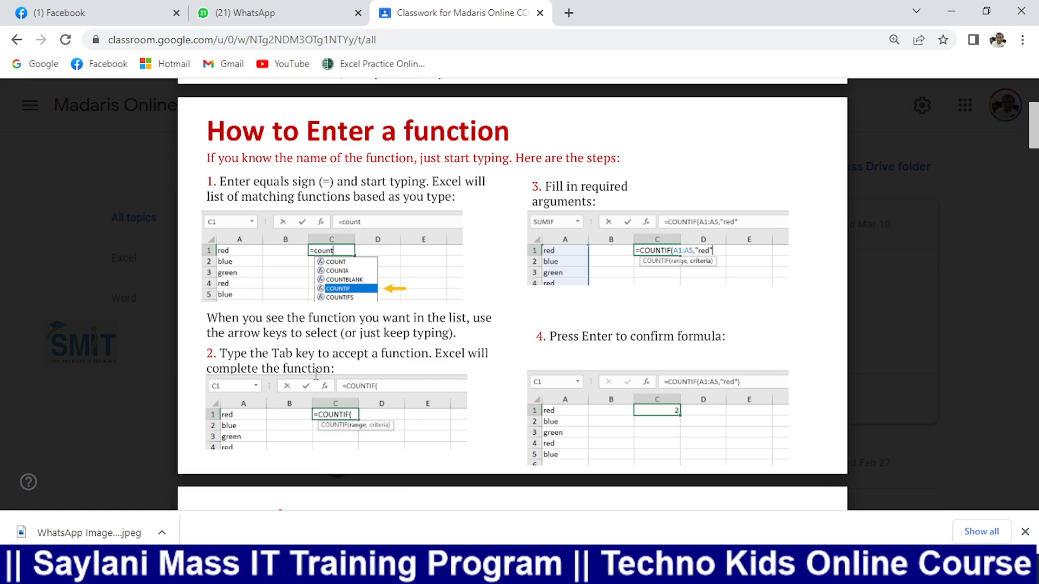
- Switch to the practice workbook in Excel and select the empty cell D12 on the Vlookup Formula sheet
{"action": "key", "text": "alt+Tab"}
{"action": "left_click", "coordinate": [285, 403]}
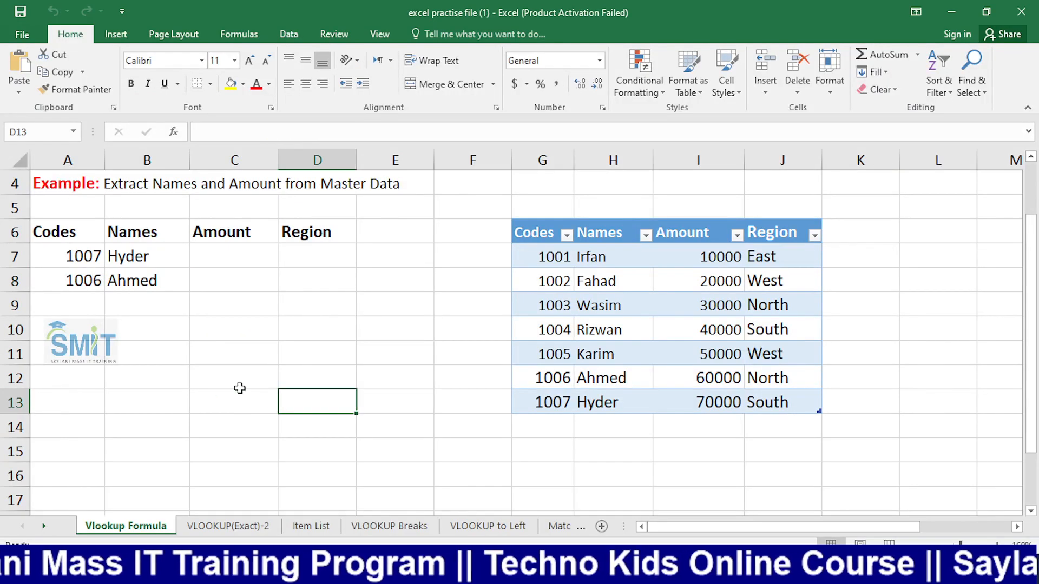
{"action": "left_click_drag", "start_coordinate": [155, 387], "coordinate": [157, 400]}
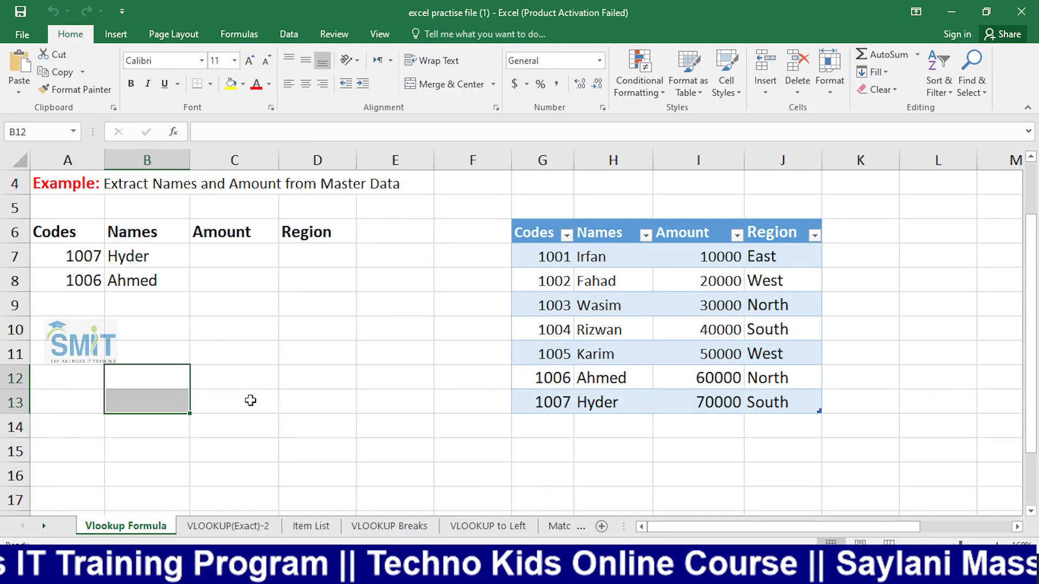
{"action": "left_click", "coordinate": [172, 370]}
{"action": "key", "text": "Right"}
{"action": "key", "text": "Right"}
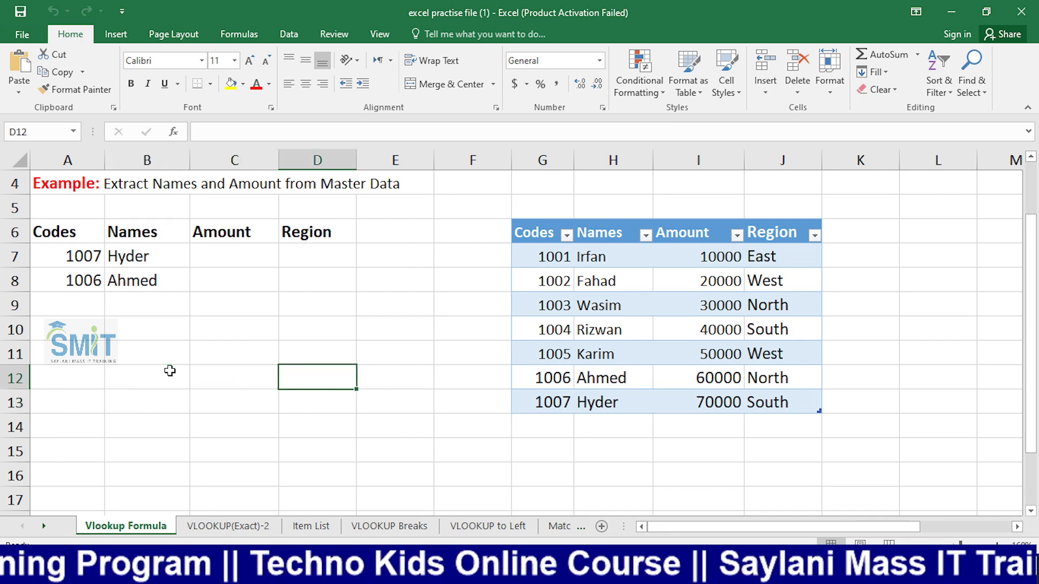
- Start a COUNTIF formula in D12, open its Function Arguments dialog and move it clear of the table's Names column
{"action": "type", "text": "=cou"}
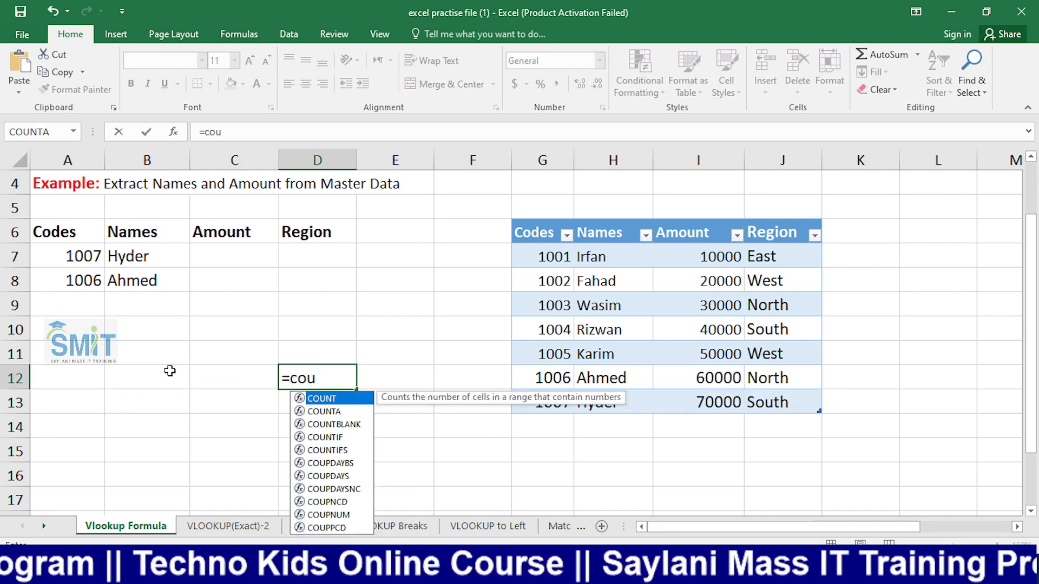
{"action": "key", "text": "Down"}
{"action": "key", "text": "Down"}
{"action": "key", "text": "Down"}
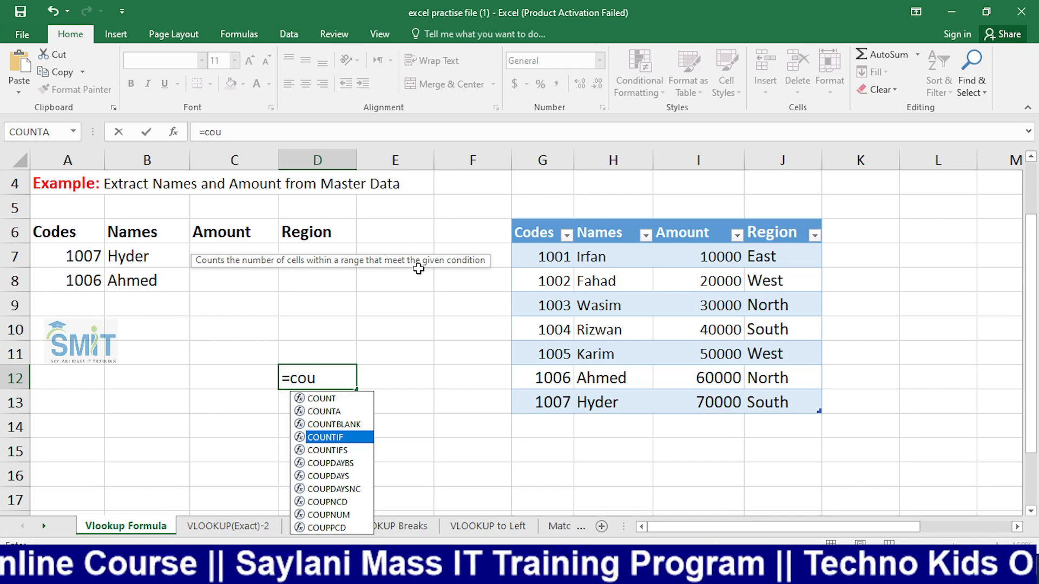
{"action": "key", "text": "Tab"}
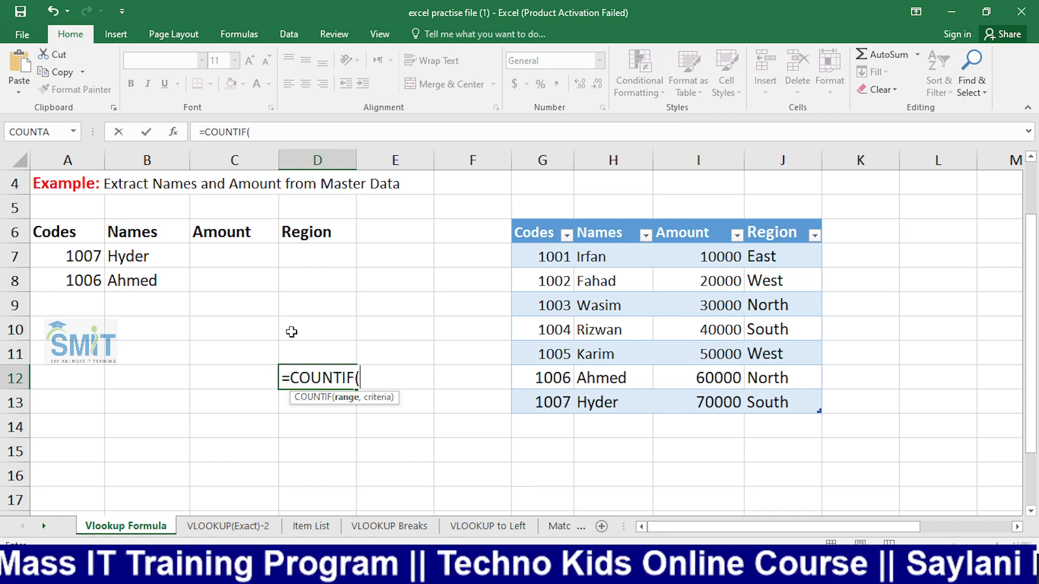
{"action": "left_click", "coordinate": [173, 132]}
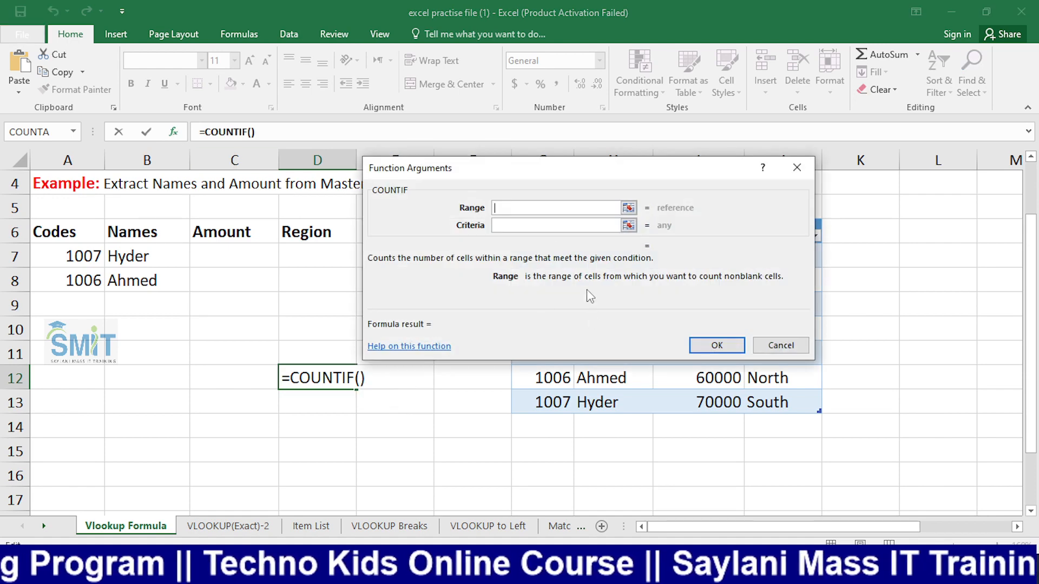
{"action": "left_click", "coordinate": [517, 224]}
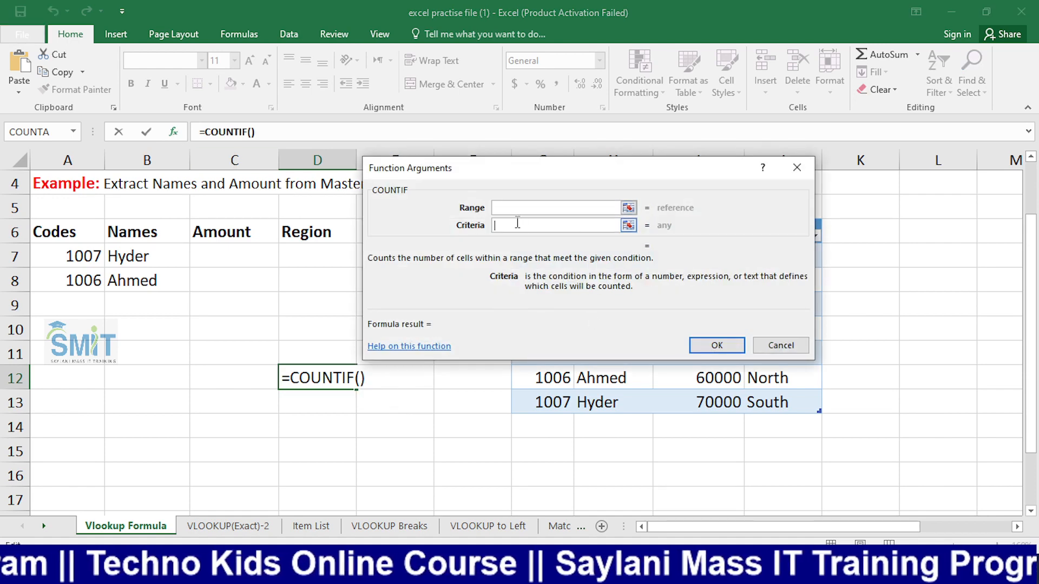
{"action": "left_click_drag", "start_coordinate": [536, 194], "coordinate": [842, 147]}
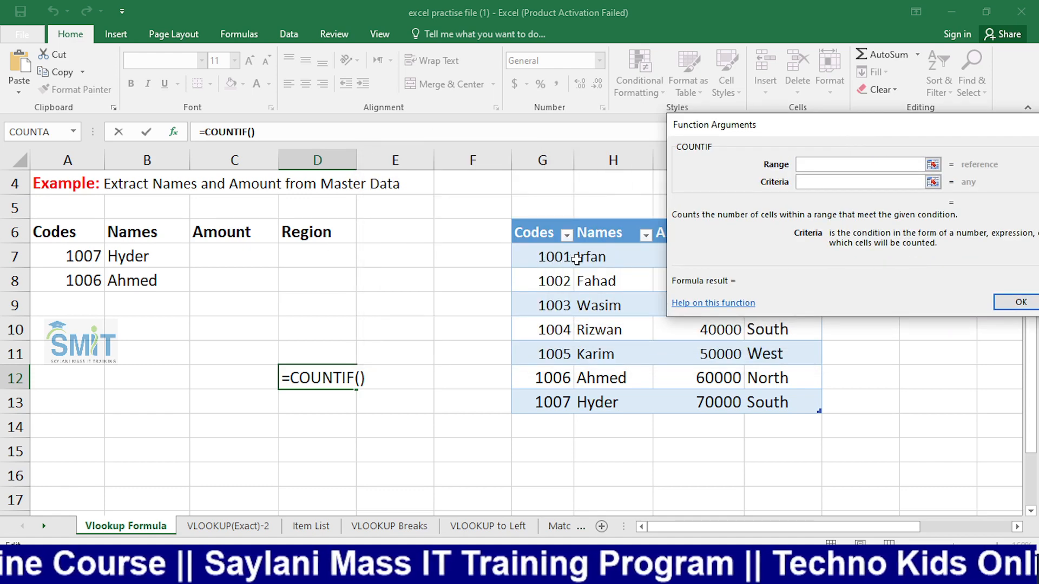
{"action": "left_click_drag", "start_coordinate": [590, 258], "coordinate": [597, 408]}
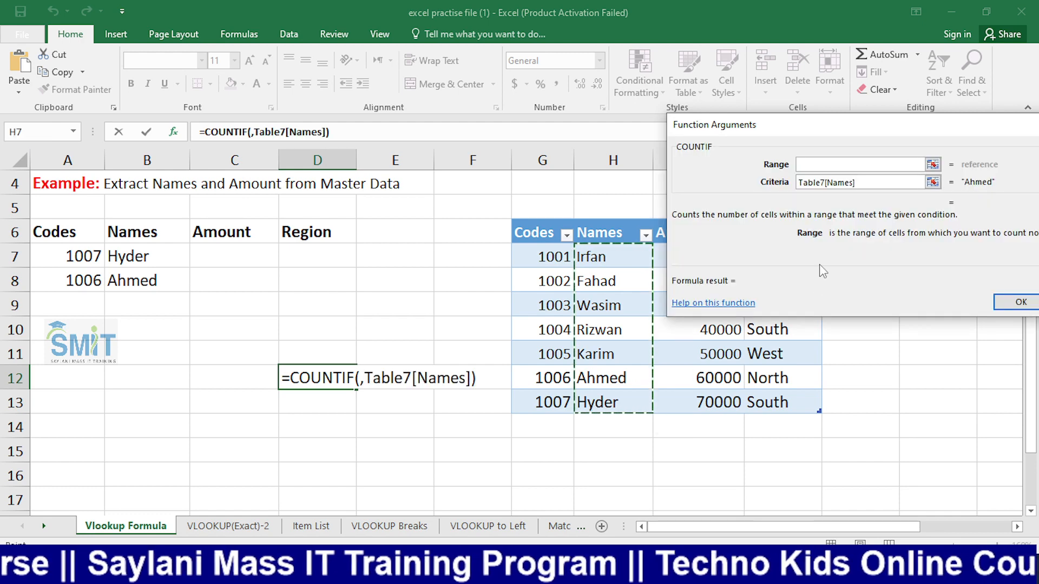
{"action": "left_click_drag", "start_coordinate": [858, 180], "coordinate": [750, 182]}
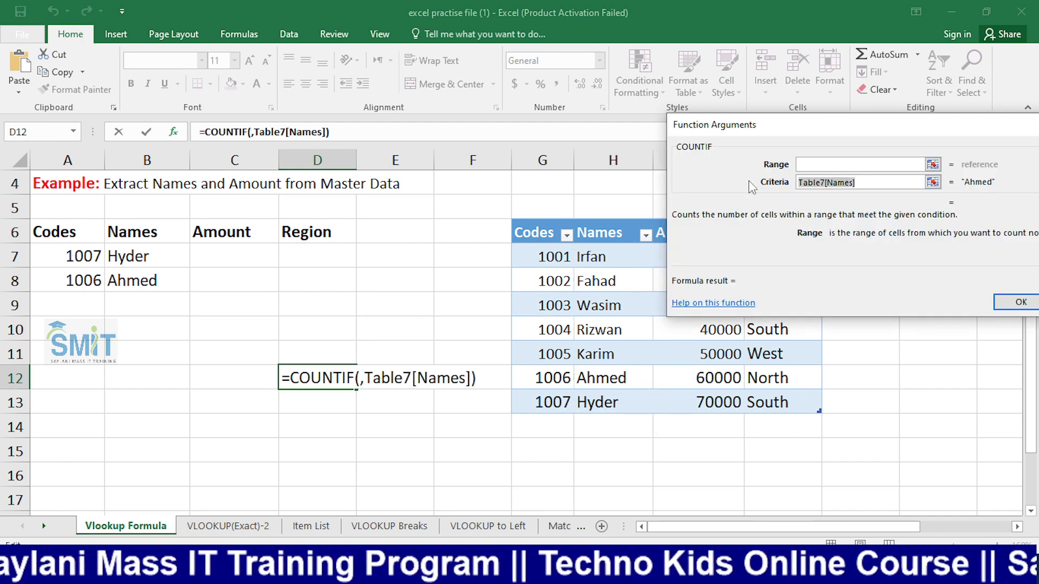
{"action": "key", "text": "BackSpace"}
{"action": "left_click_drag", "start_coordinate": [617, 257], "coordinate": [620, 409]}
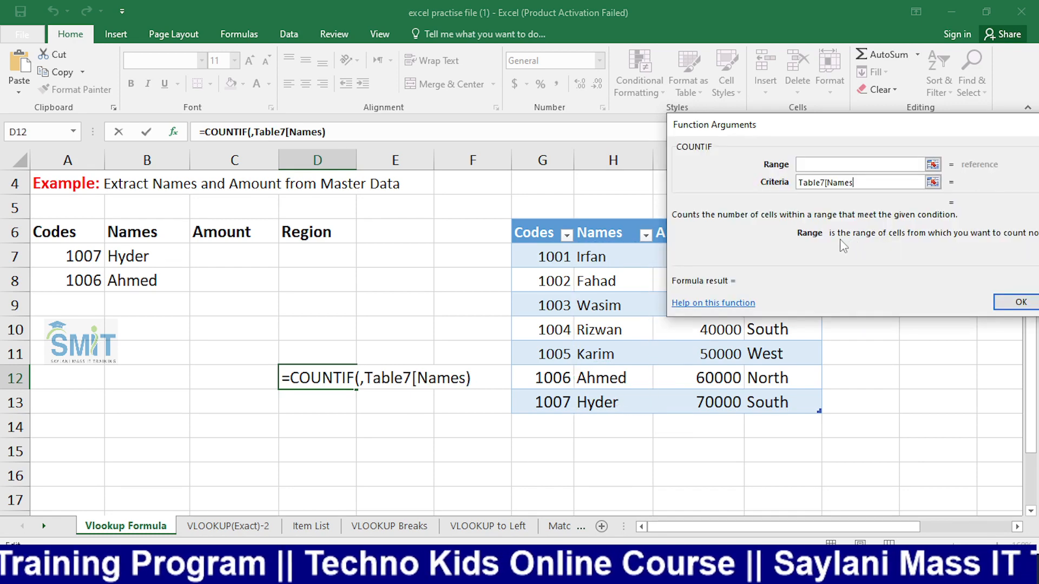
{"action": "key", "text": "BackSpace"}
{"action": "key", "text": "BackSpace"}
{"action": "key", "text": "BackSpace"}
{"action": "key", "text": "BackSpace"}
{"action": "key", "text": "BackSpace"}
{"action": "key", "text": "BackSpace"}
{"action": "key", "text": "BackSpace"}
{"action": "key", "text": "BackSpace"}
{"action": "key", "text": "BackSpace"}
{"action": "key", "text": "BackSpace"}
{"action": "key", "text": "BackSpace"}
{"action": "key", "text": "BackSpace"}
- Set the COUNTIF range to Table7[Names] and the criteria to the first listed name, enclosed in quotation marks
{"action": "left_click", "coordinate": [837, 165]}
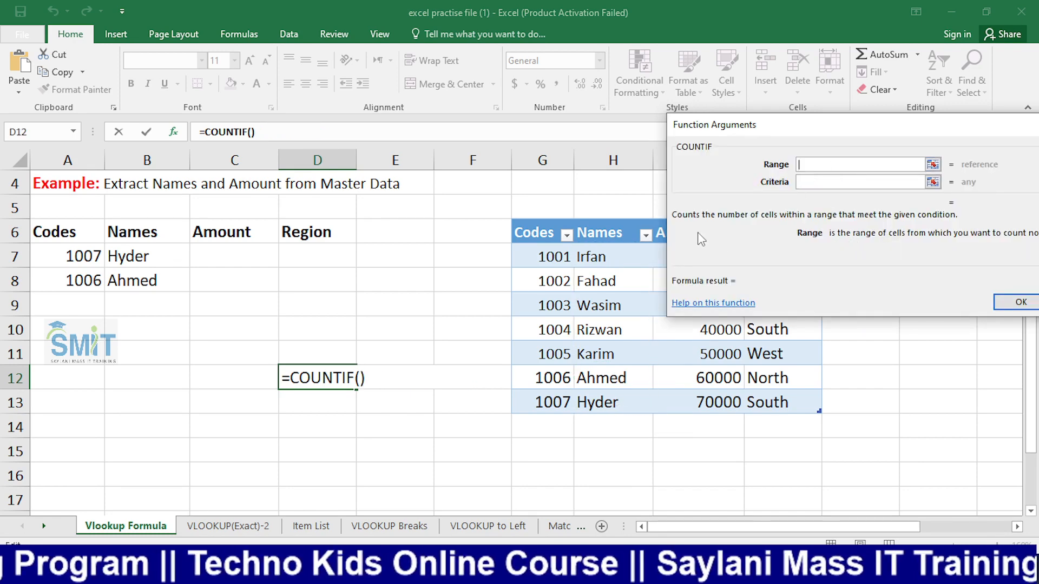
{"action": "left_click_drag", "start_coordinate": [614, 250], "coordinate": [610, 403]}
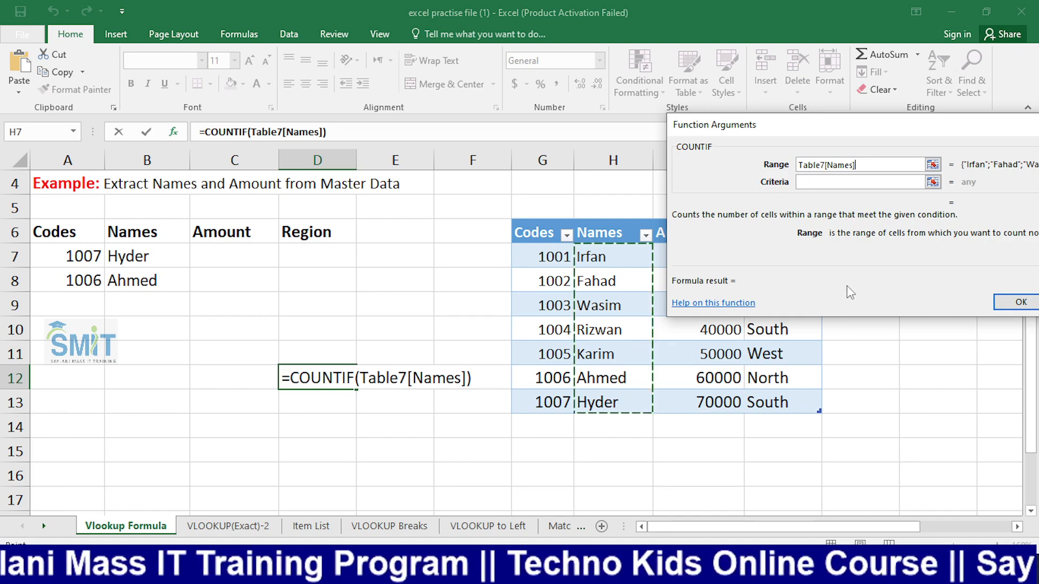
{"action": "left_click", "coordinate": [801, 183]}
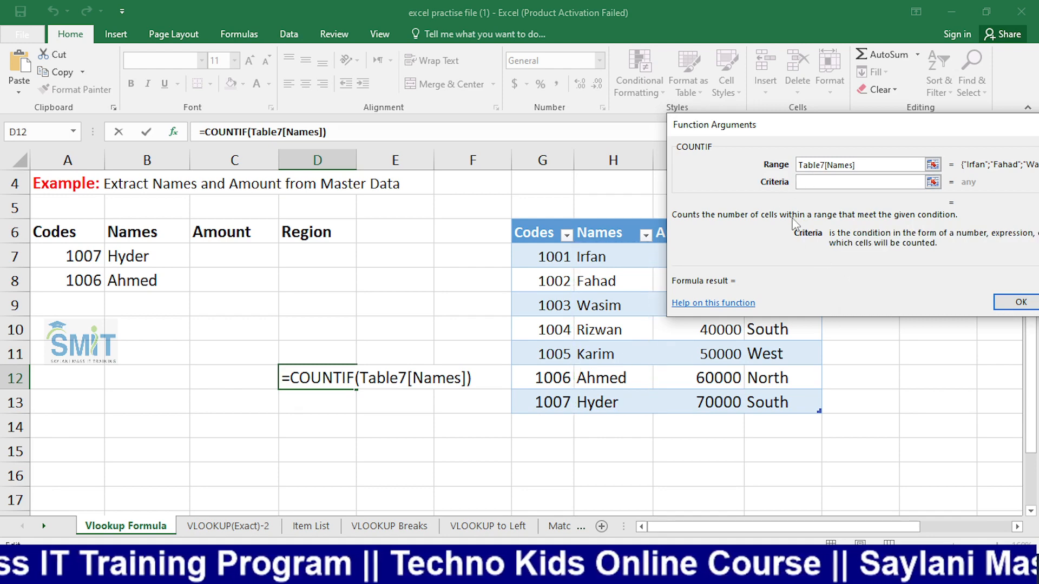
{"action": "type", "text": "i"}
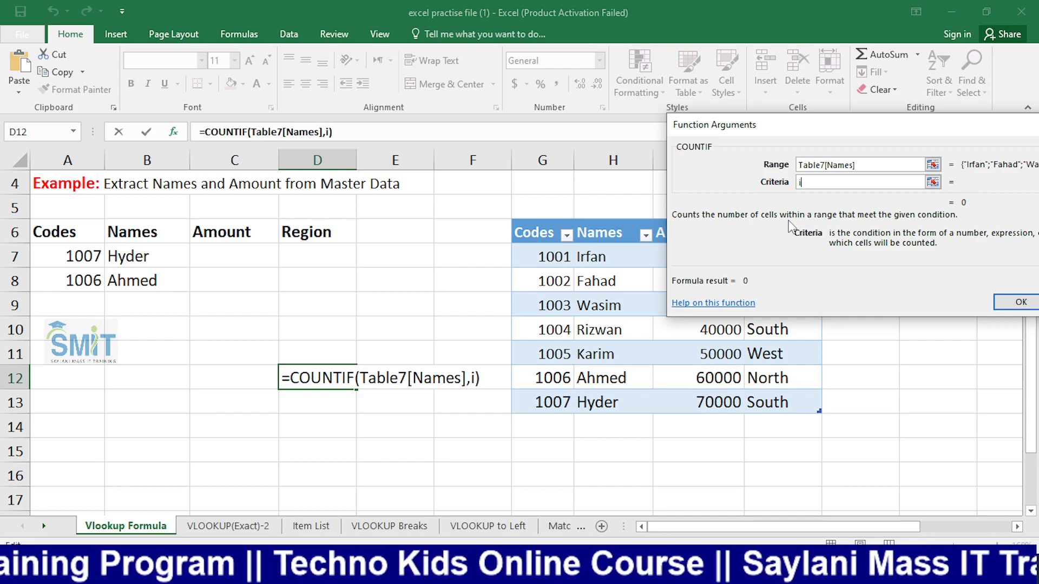
{"action": "type", "text": "rfan"}
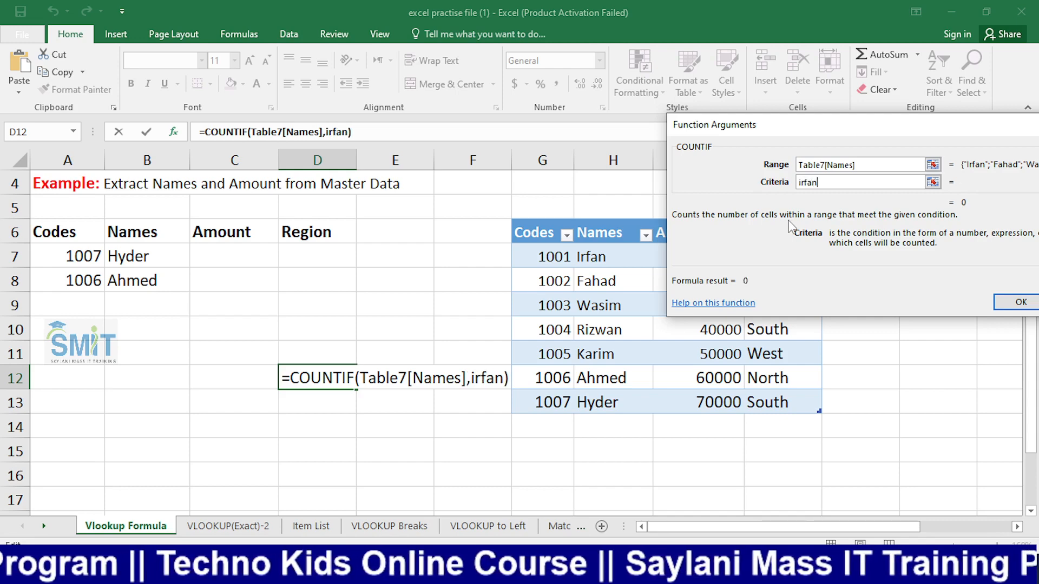
{"action": "key", "text": "BackSpace"}
{"action": "key", "text": "BackSpace"}
{"action": "key", "text": "BackSpace"}
{"action": "key", "text": "BackSpace"}
{"action": "key", "text": "BackSpace"}
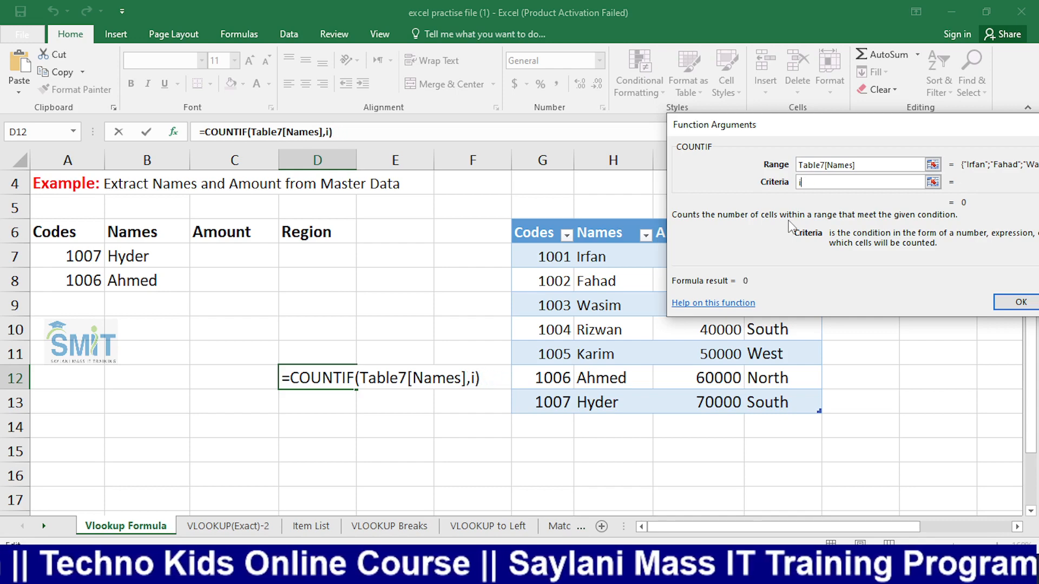
{"action": "type", "text": "\"irfan"}
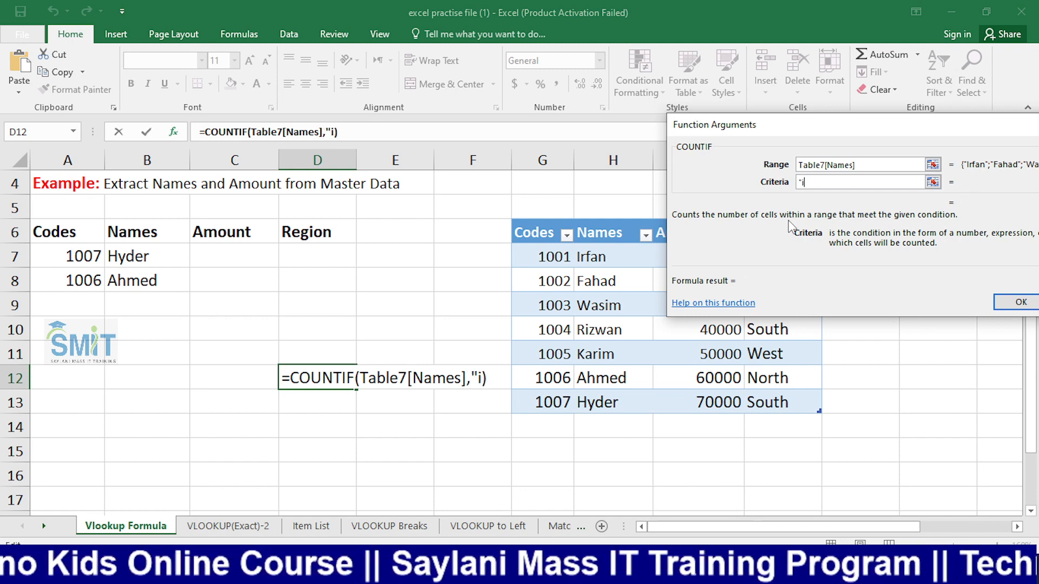
{"action": "type", "text": "\""}
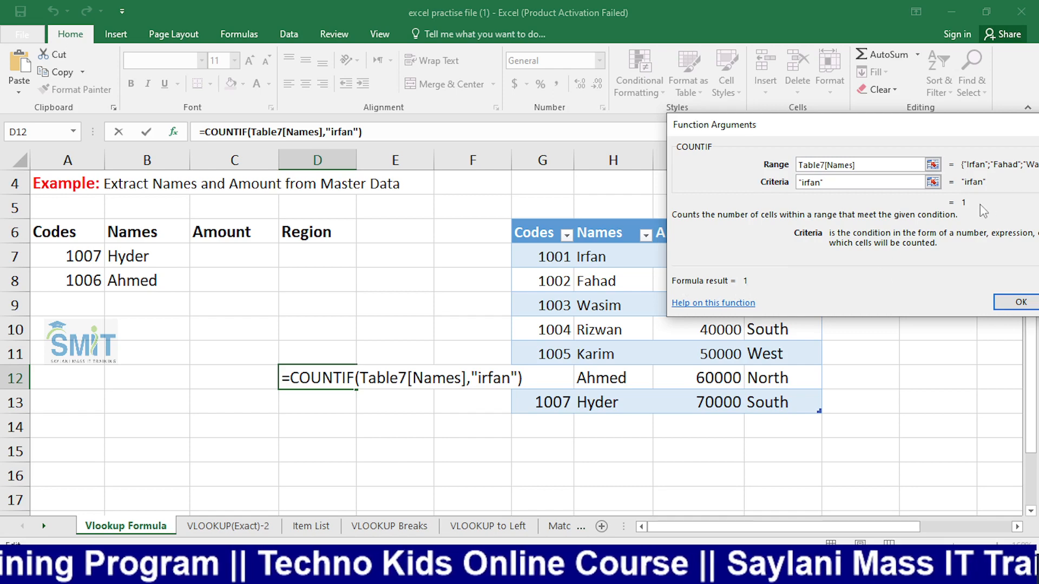
- Try the COUNTIF criteria with a quoted name that is not in the Names column, and cancel the formula in D12
{"action": "left_click_drag", "start_coordinate": [947, 125], "coordinate": [693, 77]}
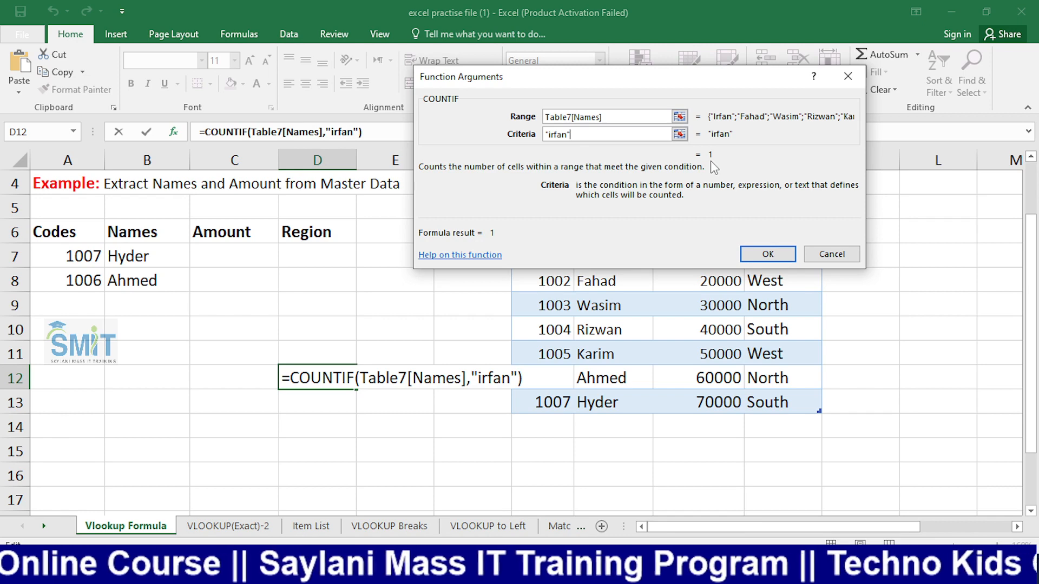
{"action": "key", "text": "BackSpace"}
{"action": "key", "text": "BackSpace"}
{"action": "key", "text": "BackSpace"}
{"action": "key", "text": "BackSpace"}
{"action": "key", "text": "BackSpace"}
{"action": "key", "text": "BackSpace"}
{"action": "key", "text": "BackSpace"}
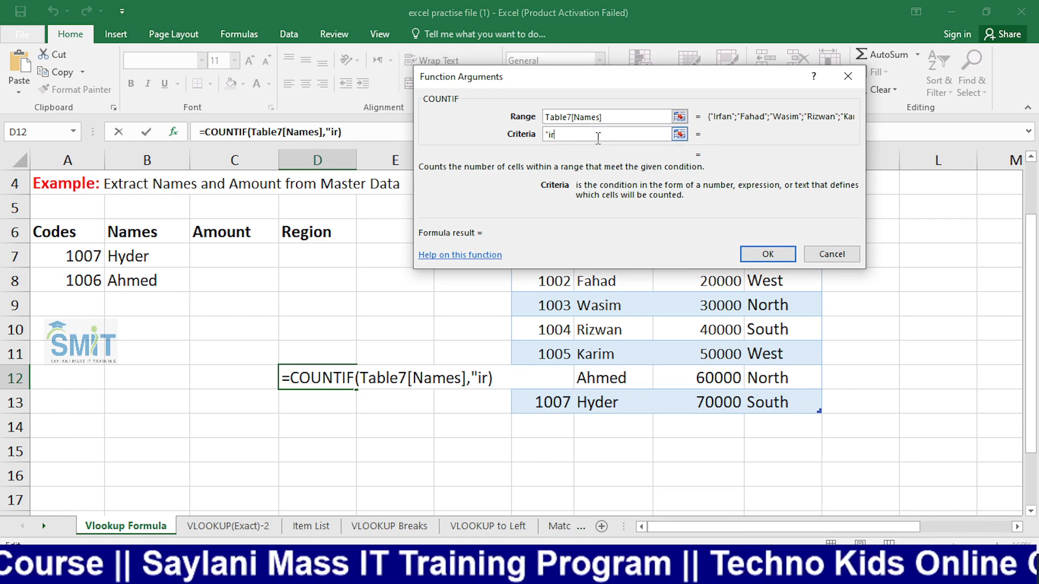
{"action": "type", "text": "ali"}
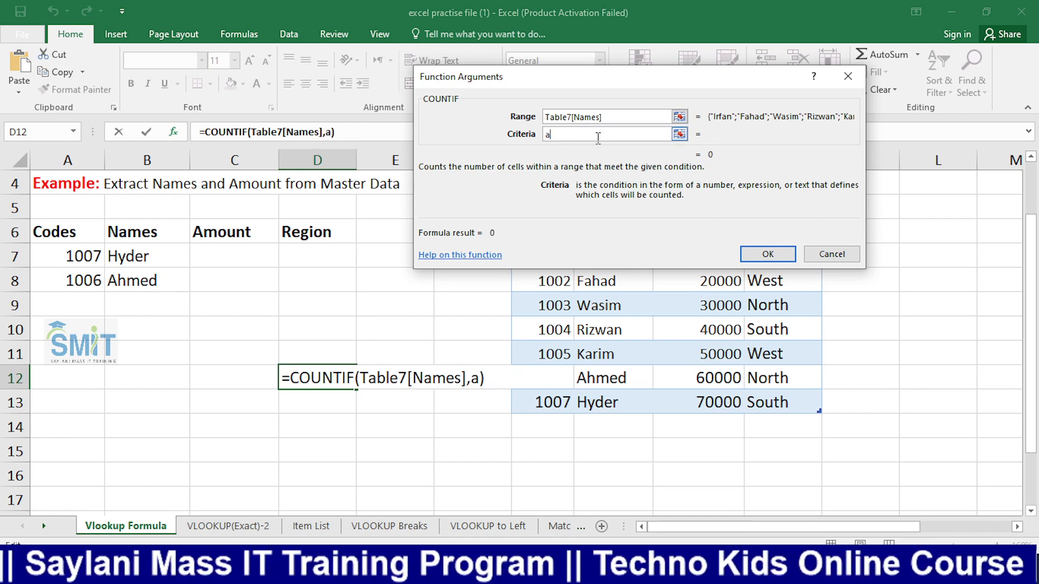
{"action": "key", "text": "BackSpace"}
{"action": "key", "text": "BackSpace"}
{"action": "key", "text": "BackSpace"}
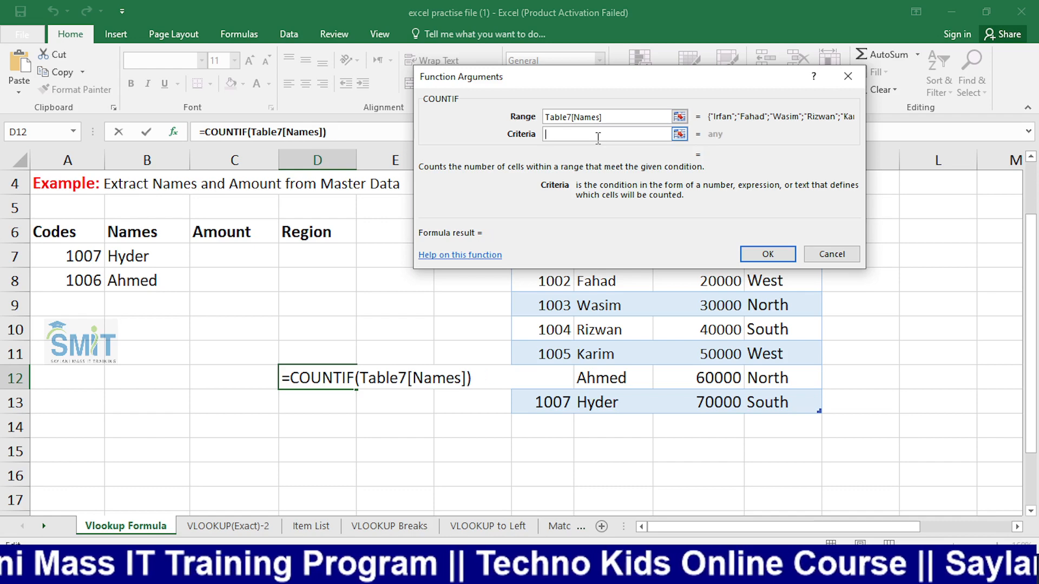
{"action": "type", "text": "\"al"}
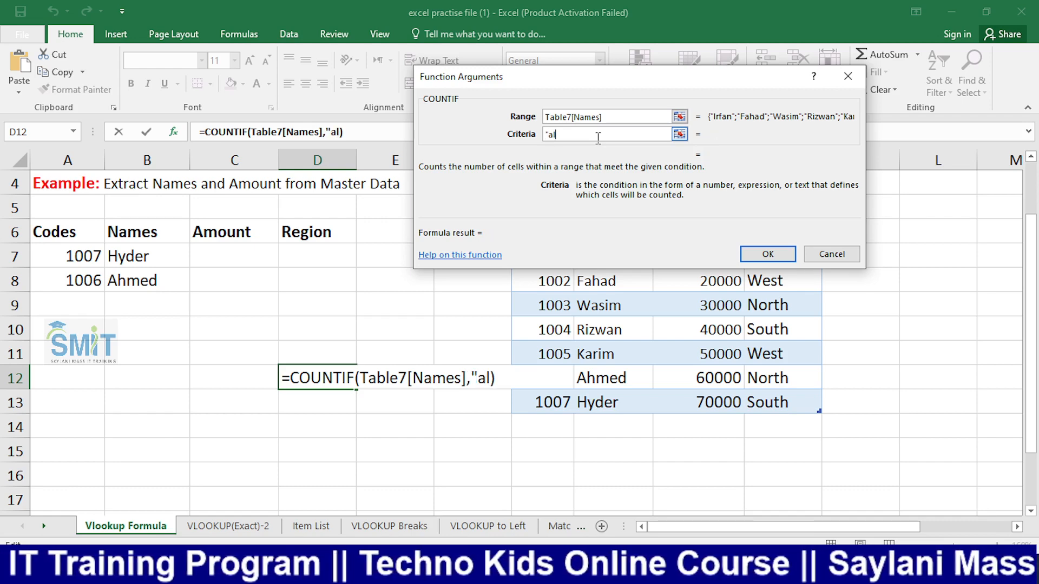
{"action": "type", "text": "i\""}
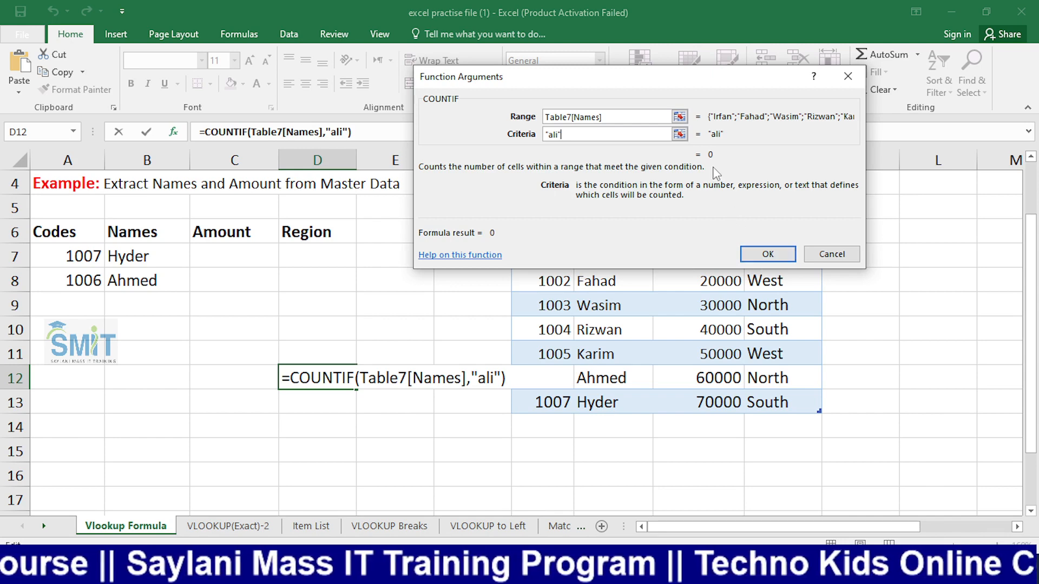
{"action": "key", "text": "Escape"}
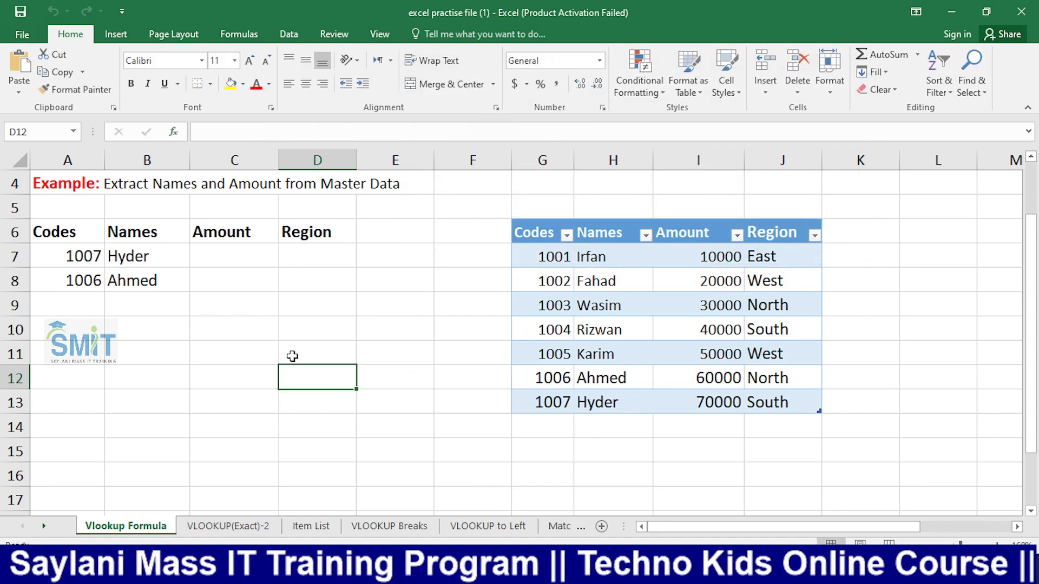
- Start a SUM formula in D12, open its Function Arguments dialog and move it clear of the table's Amount column
{"action": "type", "text": "=su"}
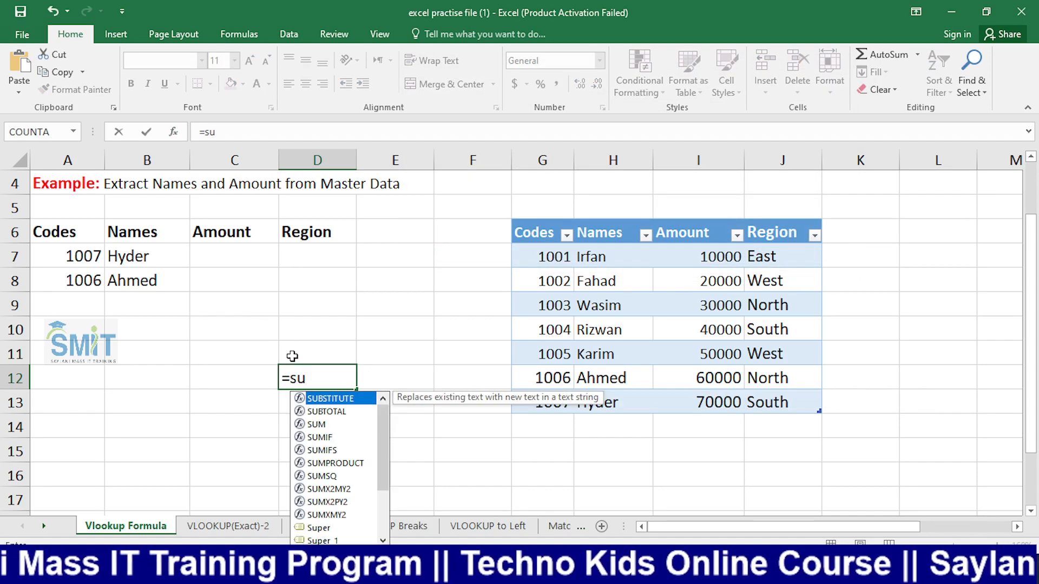
{"action": "type", "text": "m"}
{"action": "key", "text": "Tab"}
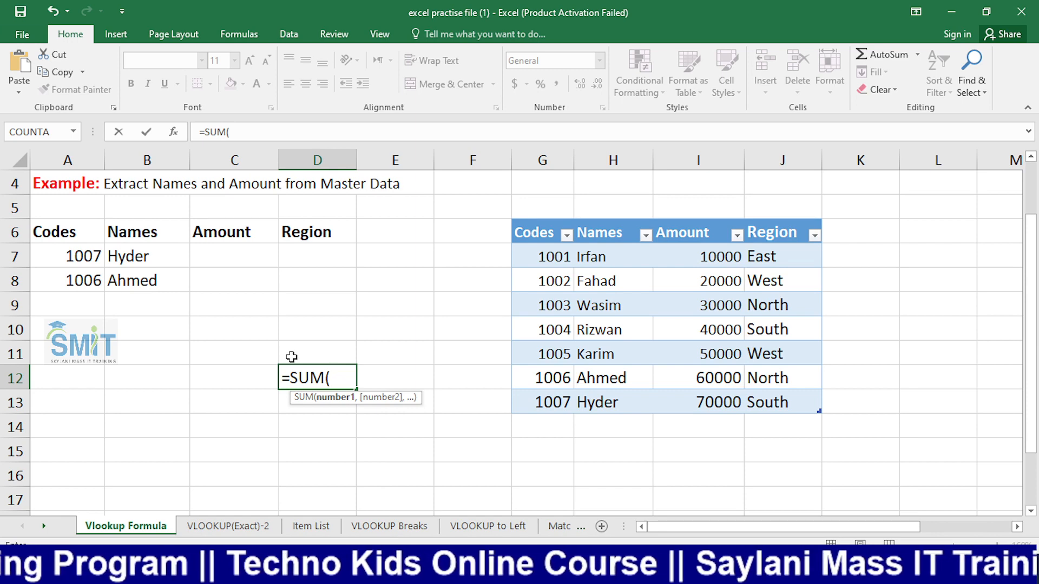
{"action": "left_click", "coordinate": [174, 133]}
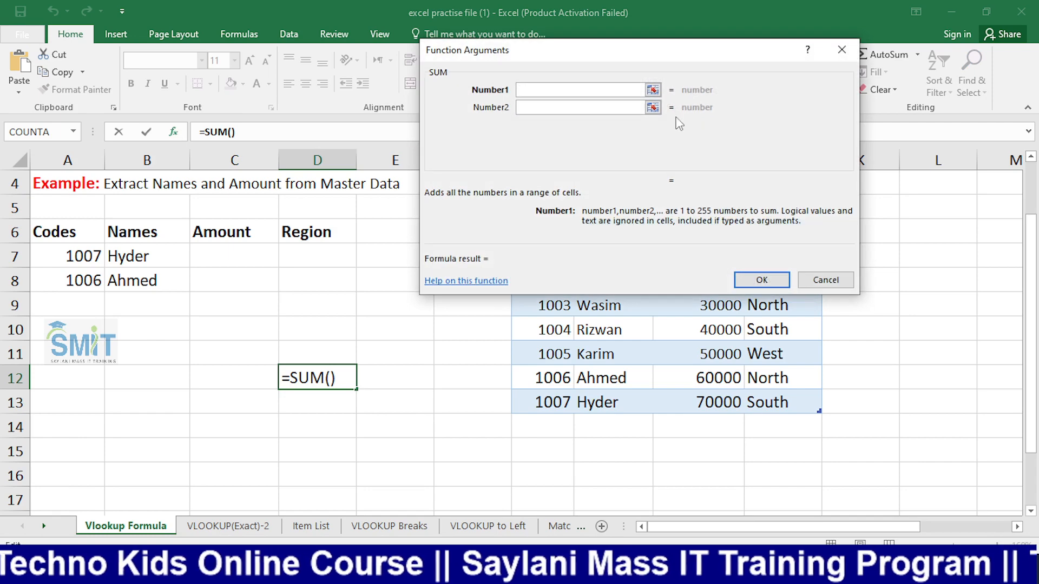
{"action": "left_click_drag", "start_coordinate": [660, 56], "coordinate": [928, 50]}
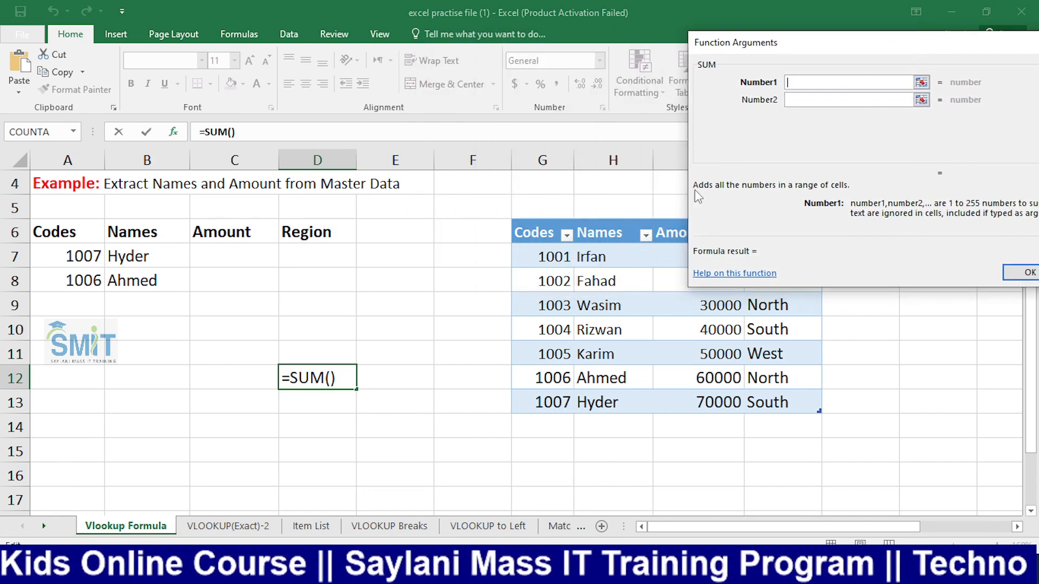
{"action": "left_click_drag", "start_coordinate": [771, 47], "coordinate": [109, 38]}
- Enter the individual Amount cells I7, I8, I9, I10 and I11 as SUM arguments Number1 through Number5
{"action": "left_click", "coordinate": [677, 256]}
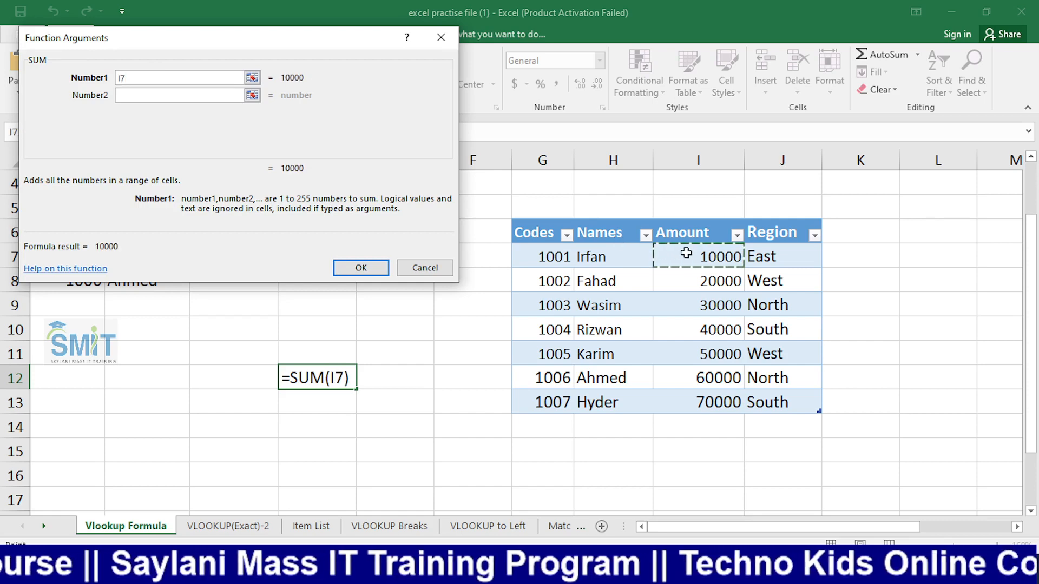
{"action": "left_click", "coordinate": [200, 96]}
{"action": "left_click", "coordinate": [685, 287]}
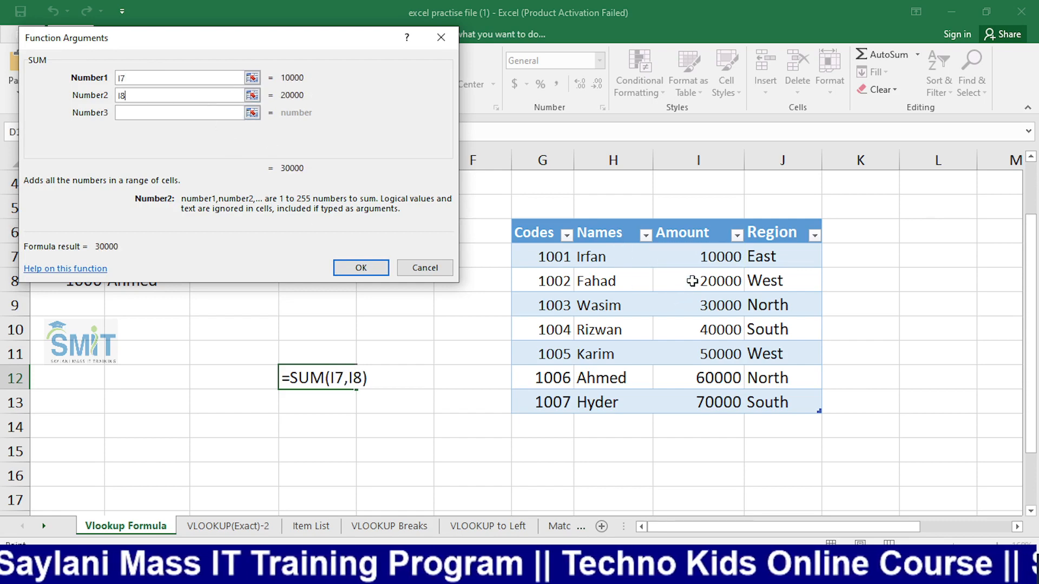
{"action": "left_click", "coordinate": [137, 112]}
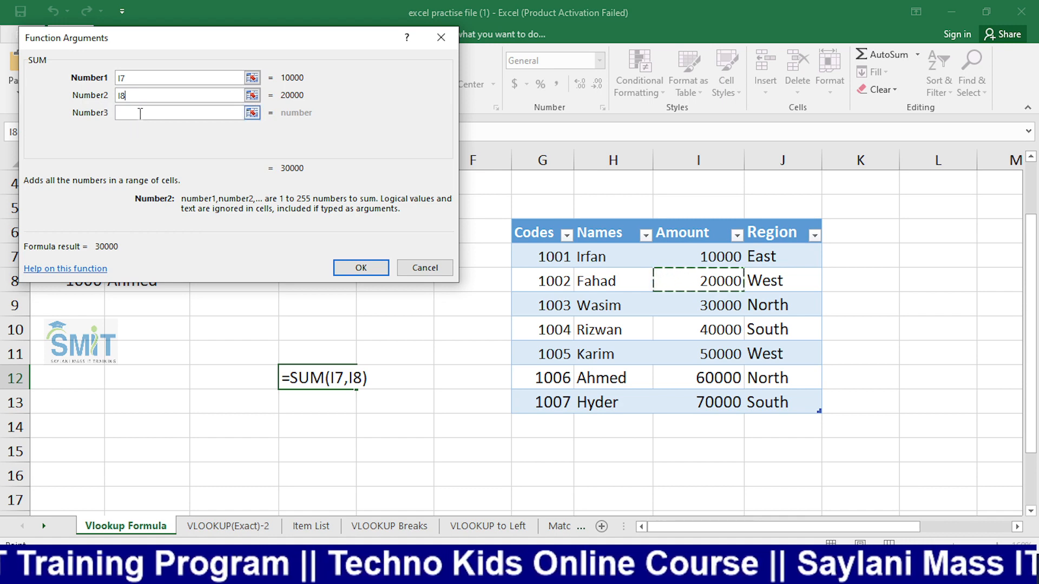
{"action": "left_click", "coordinate": [141, 113]}
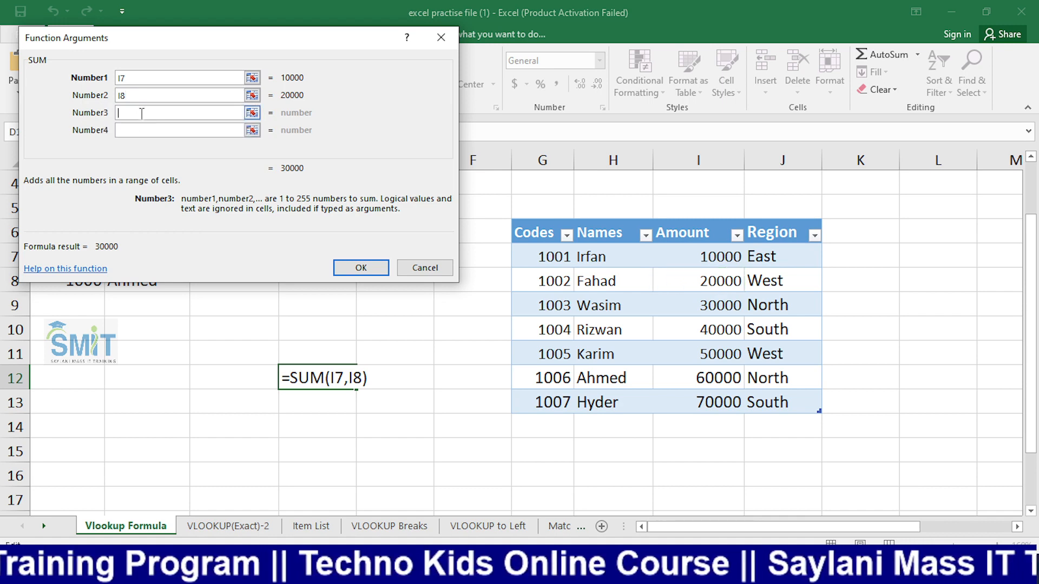
{"action": "left_click", "coordinate": [721, 308]}
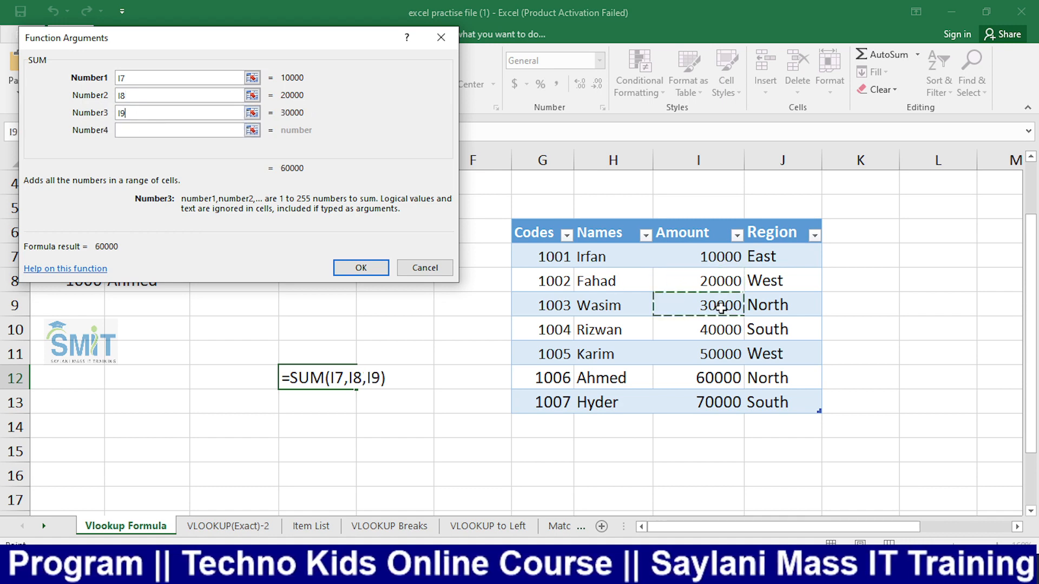
{"action": "left_click", "coordinate": [152, 132]}
{"action": "left_click", "coordinate": [703, 326]}
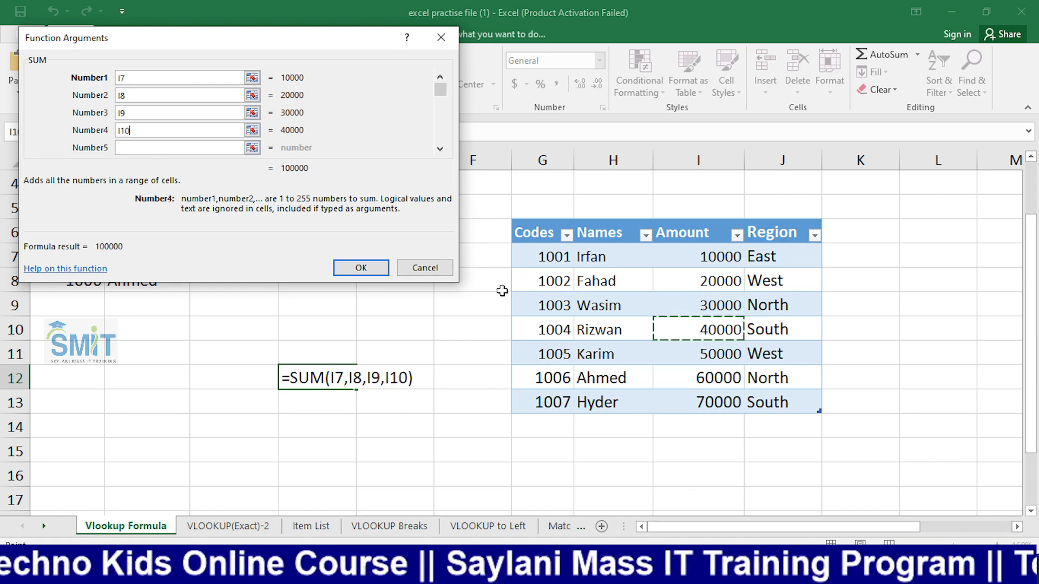
{"action": "left_click", "coordinate": [240, 148]}
{"action": "left_click", "coordinate": [720, 357]}
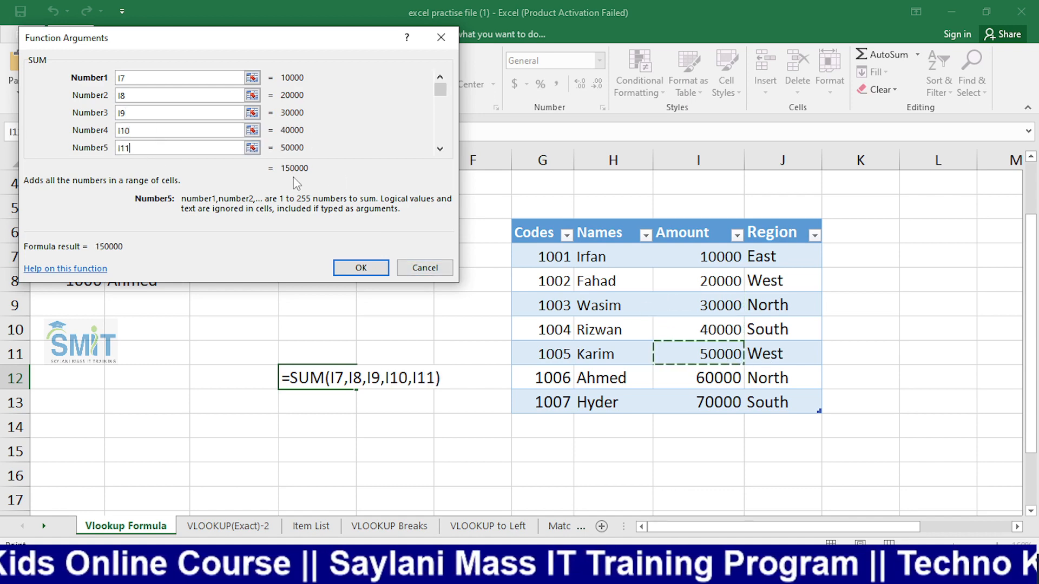
- Bring the additional SUM argument fields Number6 and Number7 into view in the Function Arguments dialog
{"action": "scroll", "coordinate": [345, 146], "scroll_direction": "down", "scroll_amount": 1}
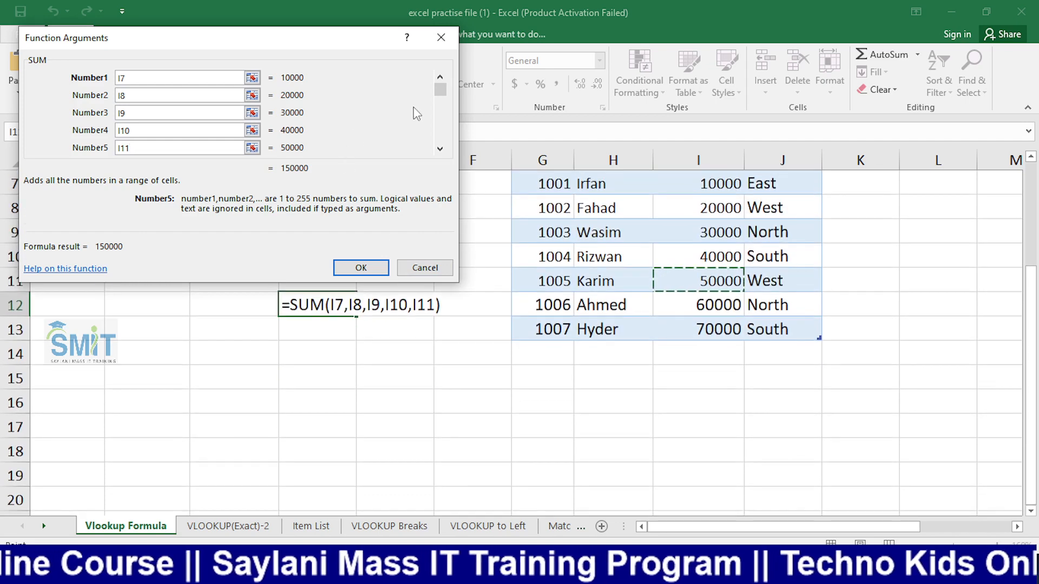
{"action": "mouse_move", "coordinate": [440, 95]}
{"action": "left_mouse_down"}
{"action": "mouse_move", "coordinate": [439, 113]}
{"action": "mouse_move", "coordinate": [436, 92]}
{"action": "left_mouse_up"}
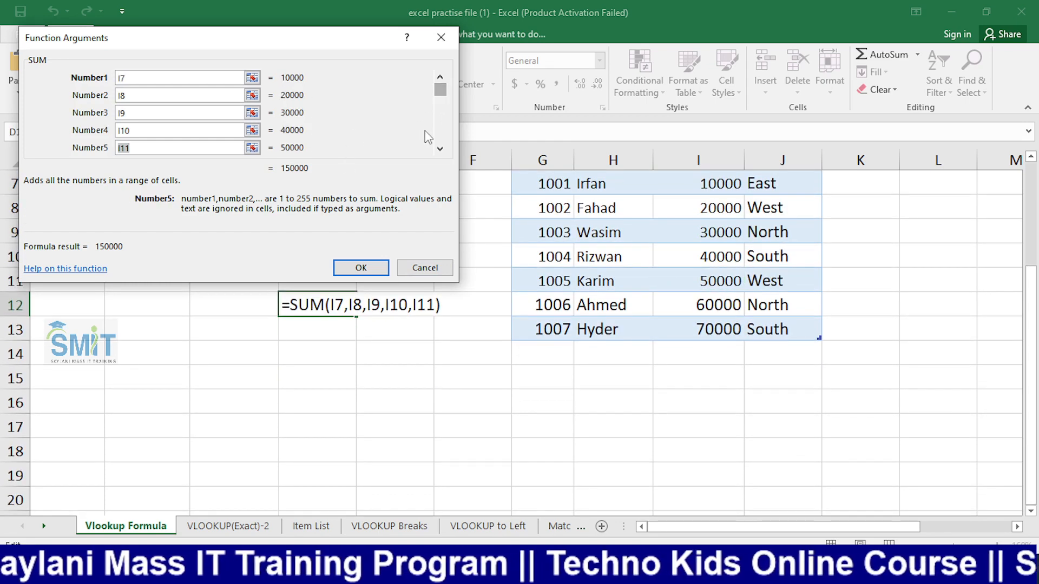
{"action": "key", "text": "Tab"}
{"action": "key", "text": "Tab"}
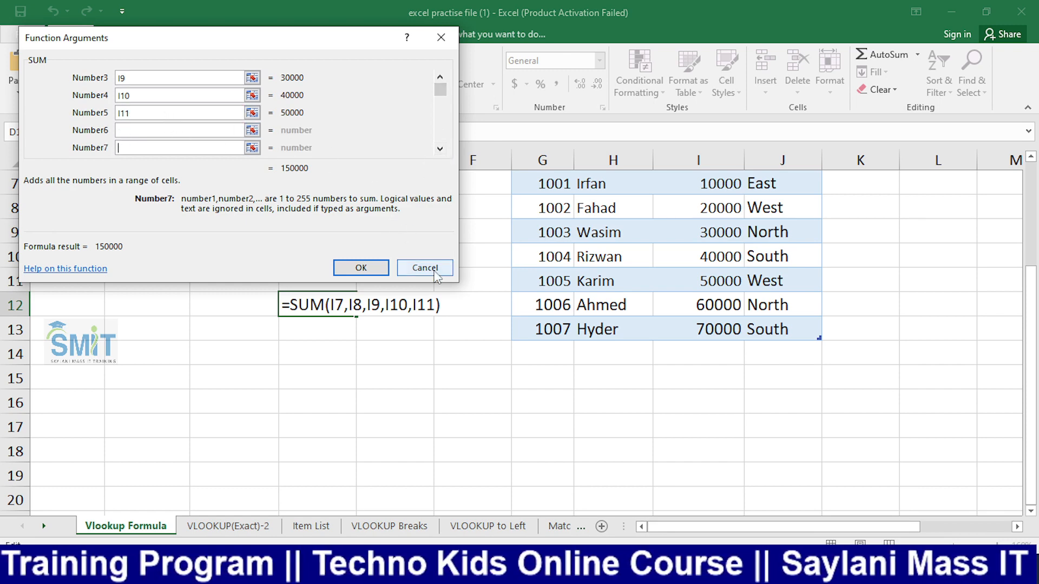
- Clear the cell references from the SUM arguments Number5, Number4 and Number3
{"action": "left_click", "coordinate": [152, 112]}
{"action": "key", "text": "BackSpace"}
{"action": "key", "text": "BackSpace"}
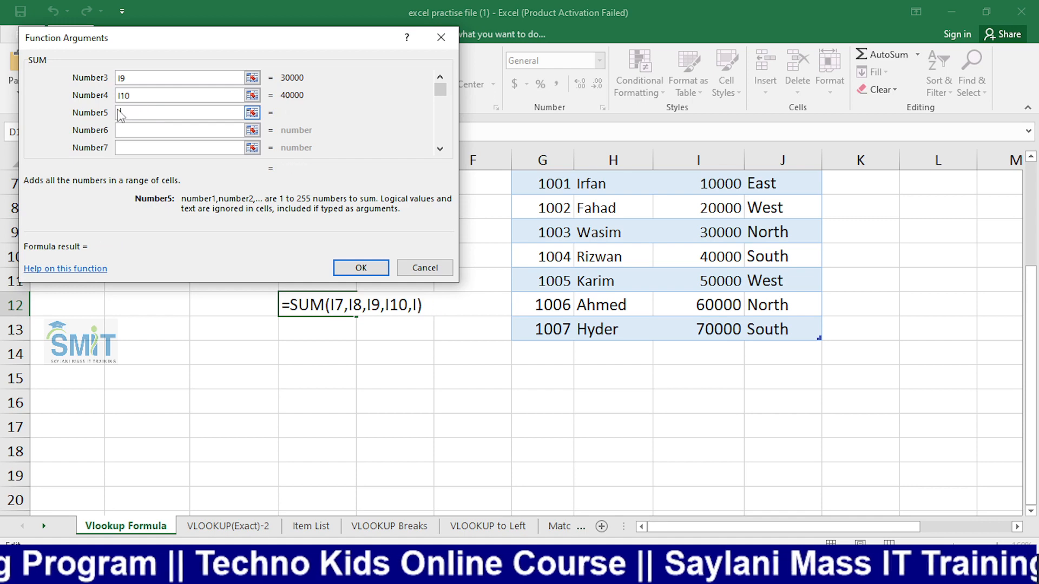
{"action": "key", "text": "BackSpace"}
{"action": "left_click", "coordinate": [138, 97]}
{"action": "key", "text": "BackSpace"}
{"action": "key", "text": "BackSpace"}
{"action": "key", "text": "BackSpace"}
{"action": "left_click", "coordinate": [143, 78]}
{"action": "key", "text": "BackSpace"}
{"action": "key", "text": "BackSpace"}
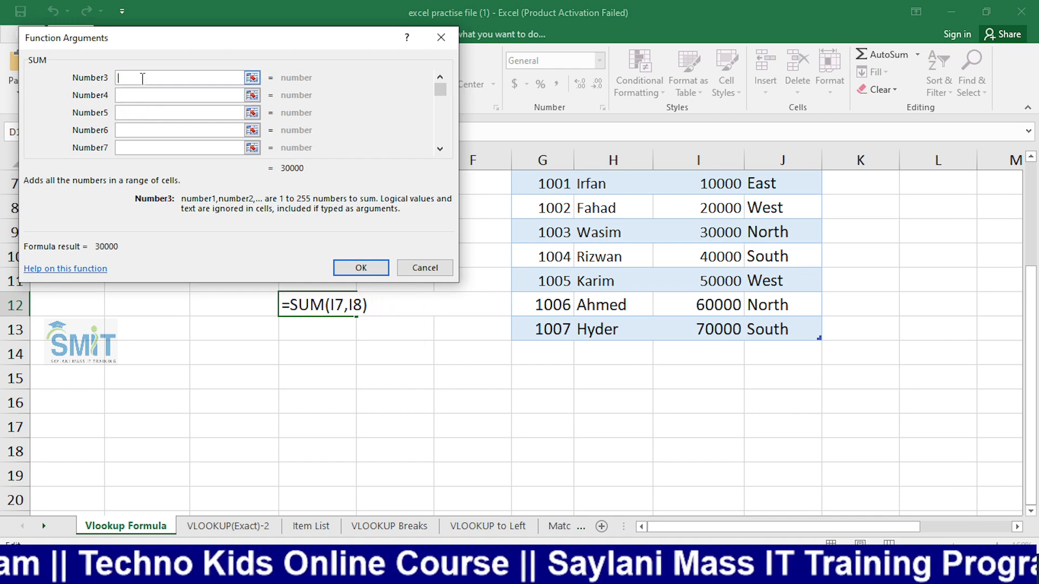
- Clear the remaining cell references from the SUM arguments Number2 and Number1
{"action": "scroll", "coordinate": [595, 243], "scroll_direction": "up", "scroll_amount": 2}
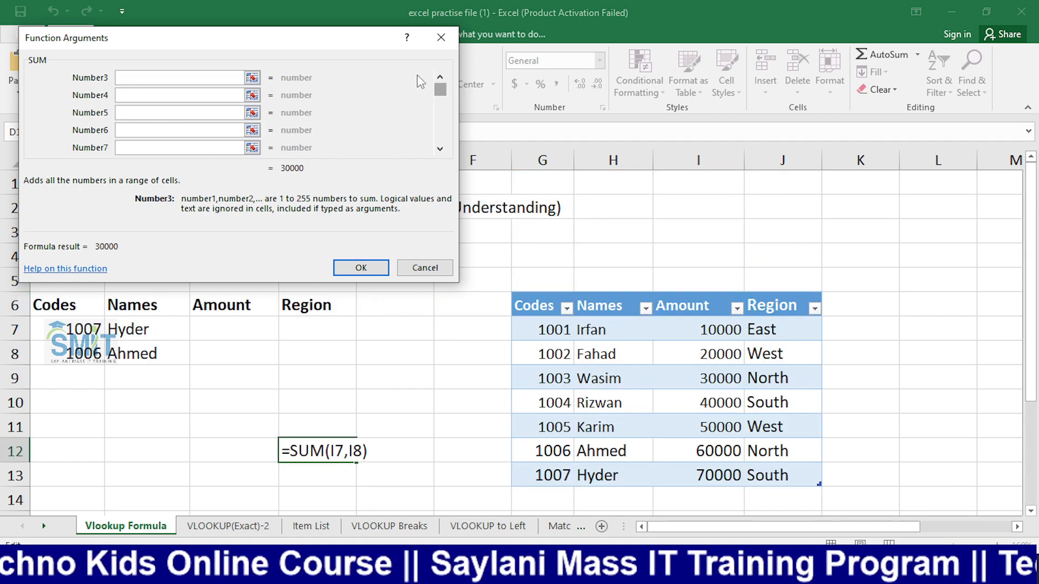
{"action": "double_click", "coordinate": [440, 77]}
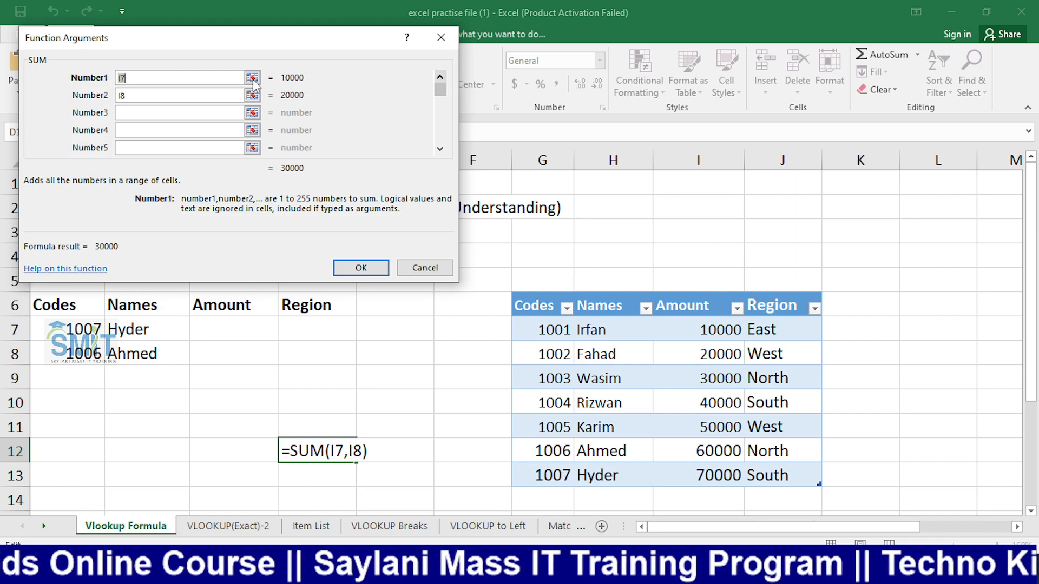
{"action": "left_click", "coordinate": [152, 94]}
{"action": "key", "text": "BackSpace"}
{"action": "key", "text": "BackSpace"}
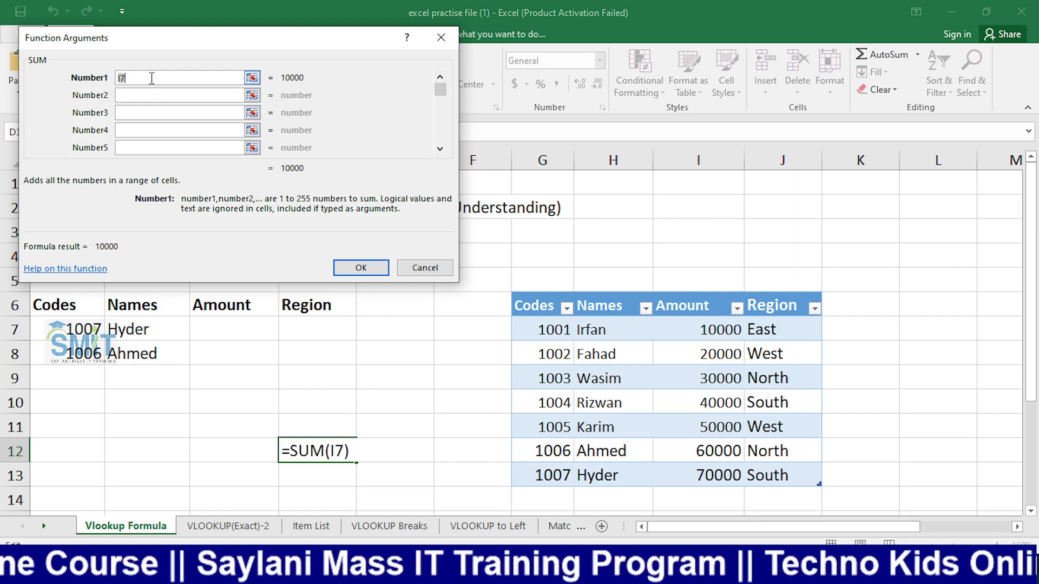
{"action": "key", "text": "BackSpace"}
{"action": "key", "text": "BackSpace"}
- Set Number1 to the table's whole Amount column, Table7[Amount], and enter the SUM formula in D12
{"action": "left_click_drag", "start_coordinate": [698, 329], "coordinate": [702, 474]}
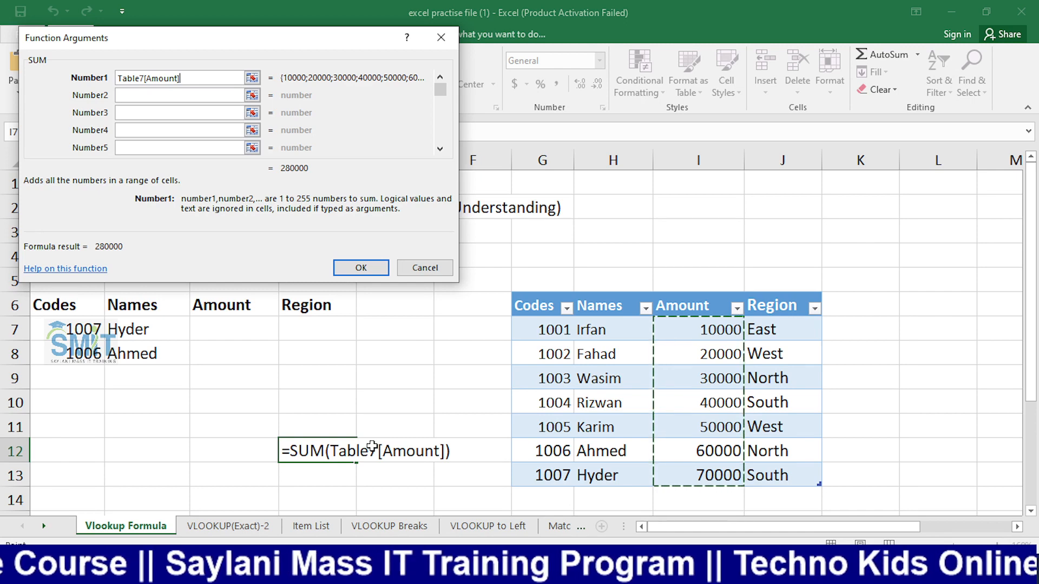
{"action": "left_click", "coordinate": [379, 268]}
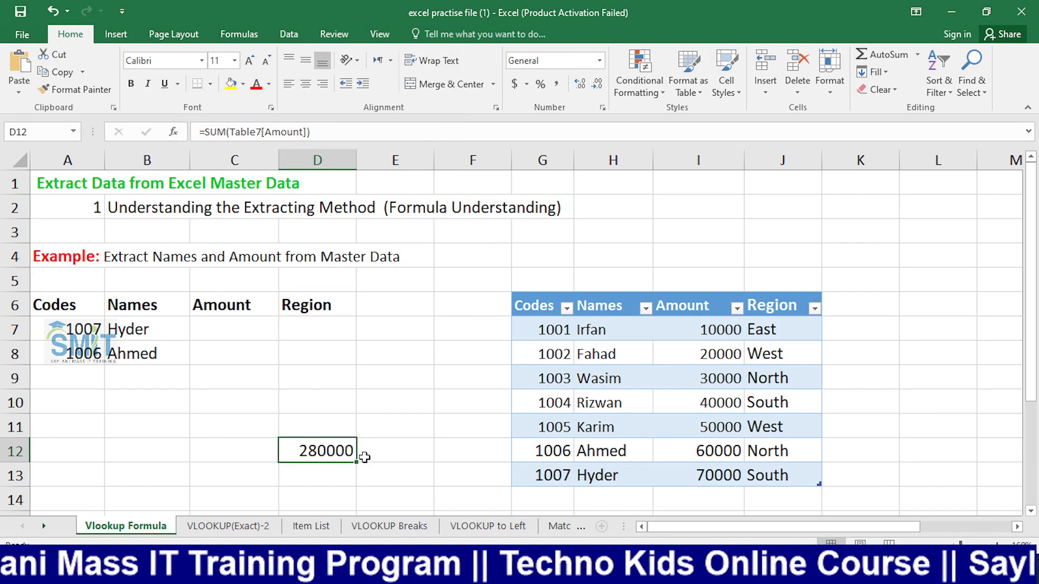
{"action": "left_click", "coordinate": [394, 371]}
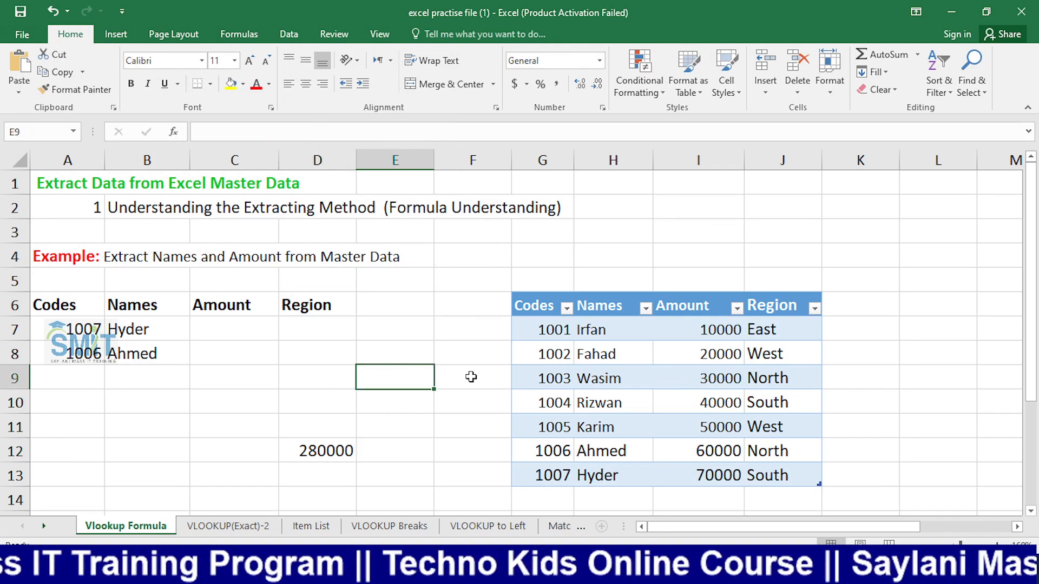
- Switch to the Excel.pptx slides in Chrome and read the Function Arguments slide, highlighting the COUNTIF example's returned result
{"action": "key", "text": "alt+Tab"}
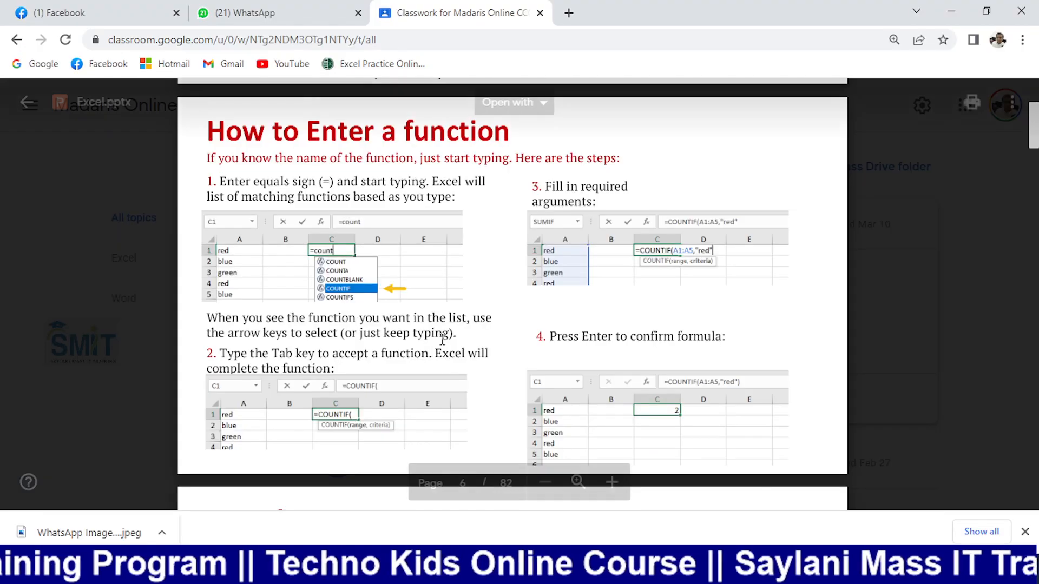
{"action": "scroll", "coordinate": [399, 317], "scroll_direction": "down", "scroll_amount": 5}
{"action": "scroll", "coordinate": [399, 318], "scroll_direction": "up", "scroll_amount": 1}
{"action": "scroll", "coordinate": [325, 232], "scroll_direction": "down", "scroll_amount": 1}
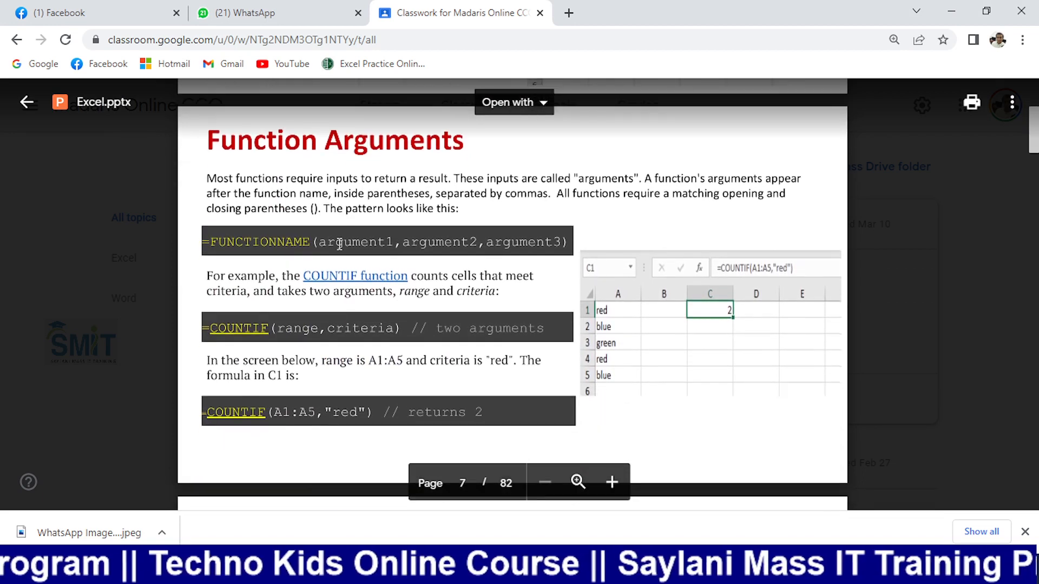
{"action": "left_click_drag", "start_coordinate": [216, 257], "coordinate": [235, 245]}
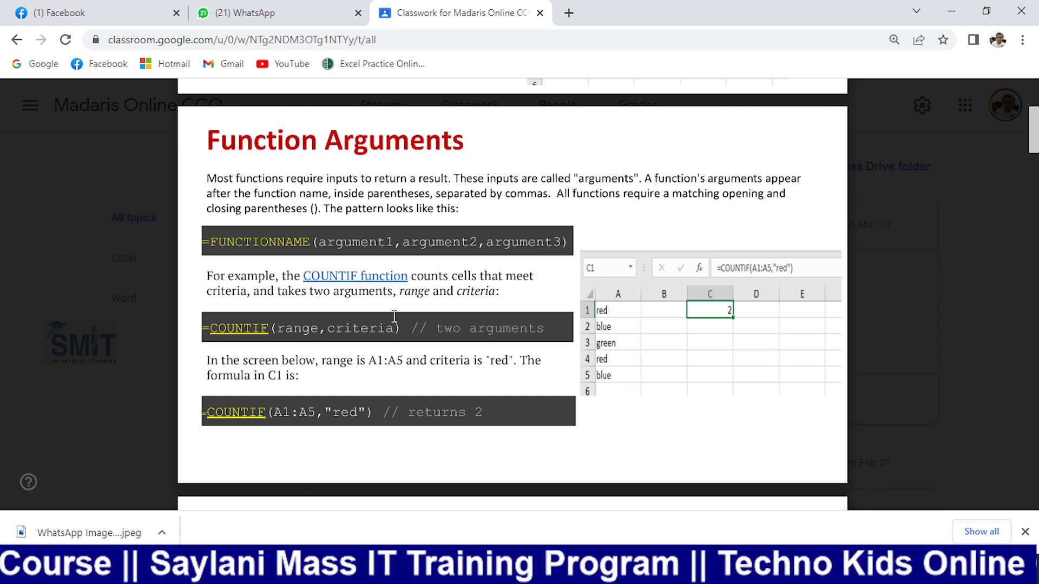
{"action": "scroll", "coordinate": [396, 319], "scroll_direction": "down", "scroll_amount": 3}
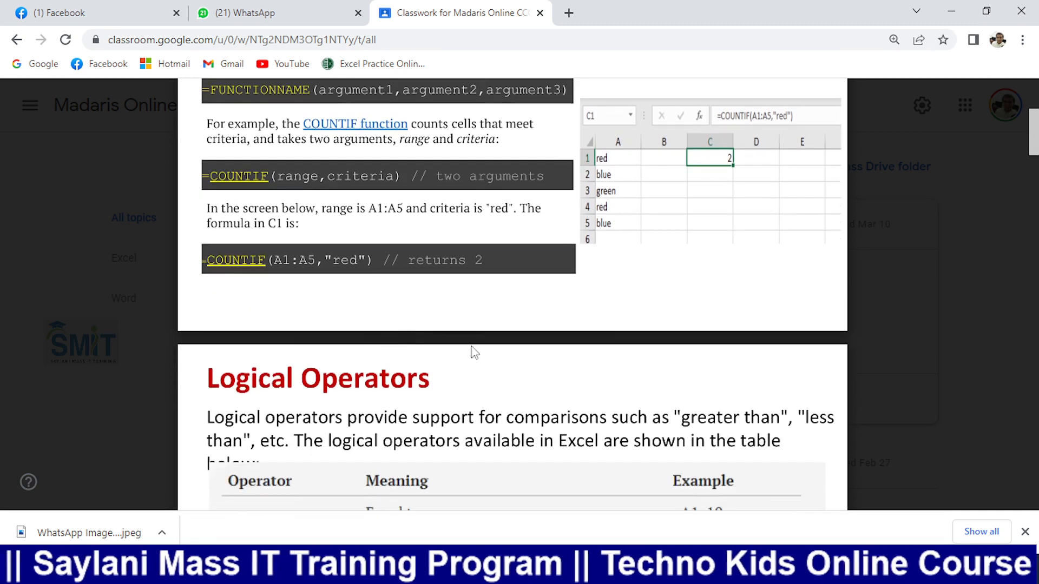
{"action": "scroll", "coordinate": [267, 288], "scroll_direction": "up", "scroll_amount": 1}
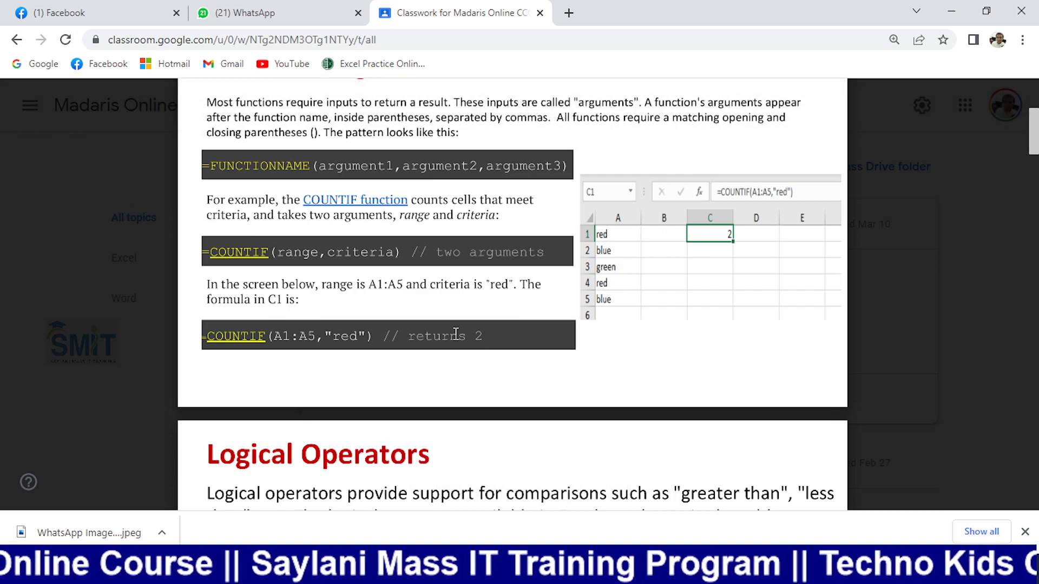
{"action": "left_click_drag", "start_coordinate": [409, 336], "coordinate": [503, 334]}
- Read the Logical Operators slide, examining each operator's meaning and example formula
{"action": "scroll", "coordinate": [502, 334], "scroll_direction": "down", "scroll_amount": 1}
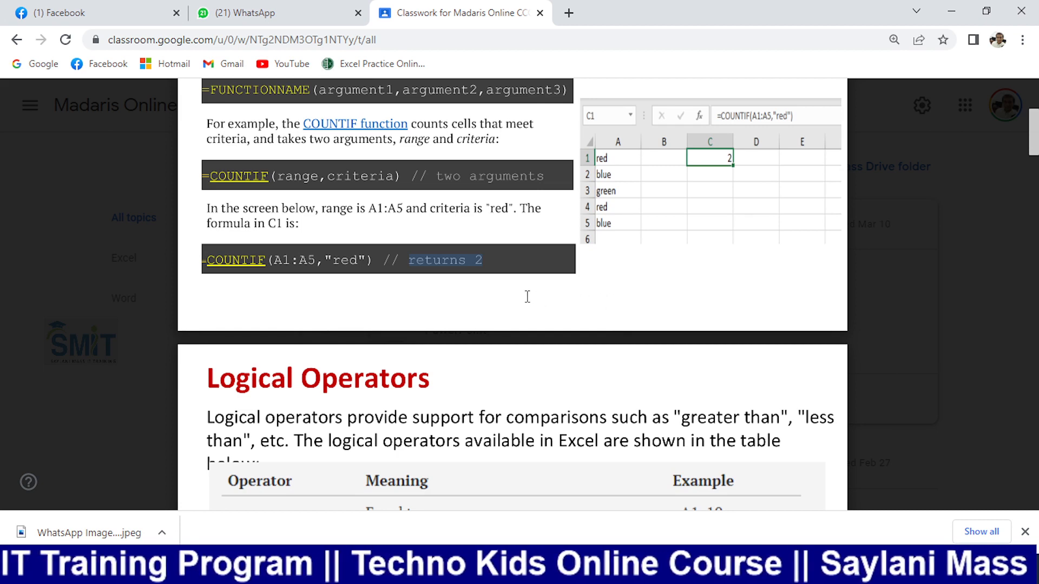
{"action": "scroll", "coordinate": [525, 296], "scroll_direction": "down", "scroll_amount": 1}
{"action": "scroll", "coordinate": [525, 297], "scroll_direction": "down", "scroll_amount": 2}
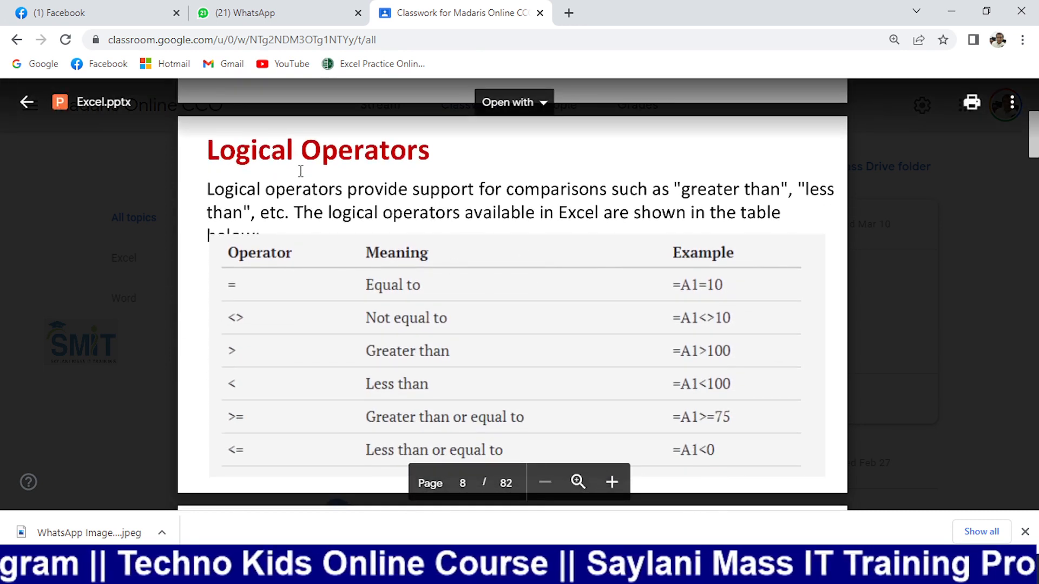
{"action": "scroll", "coordinate": [301, 171], "scroll_direction": "down", "scroll_amount": 1}
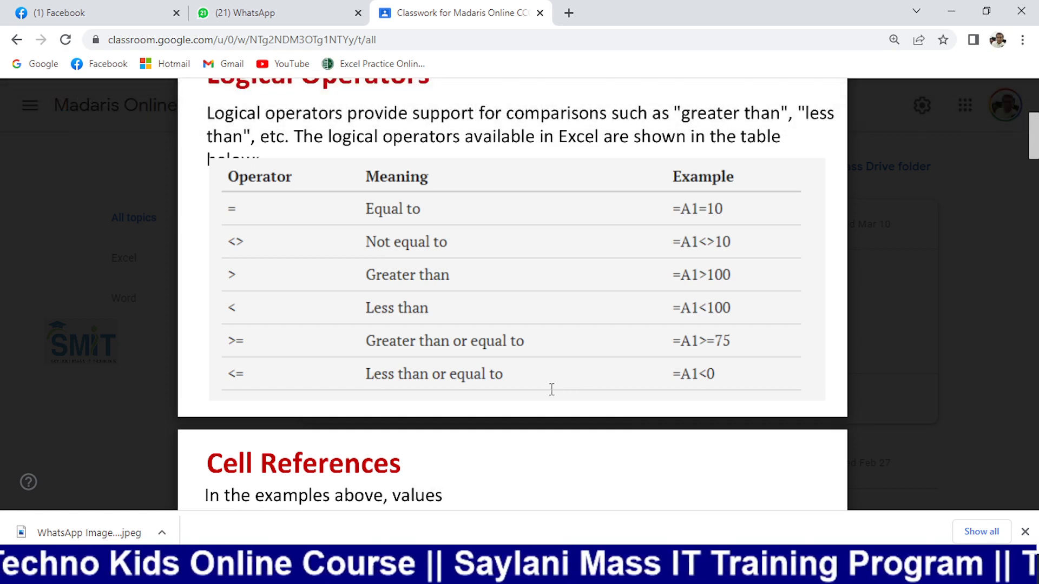
{"action": "key", "text": "alt+Tab"}
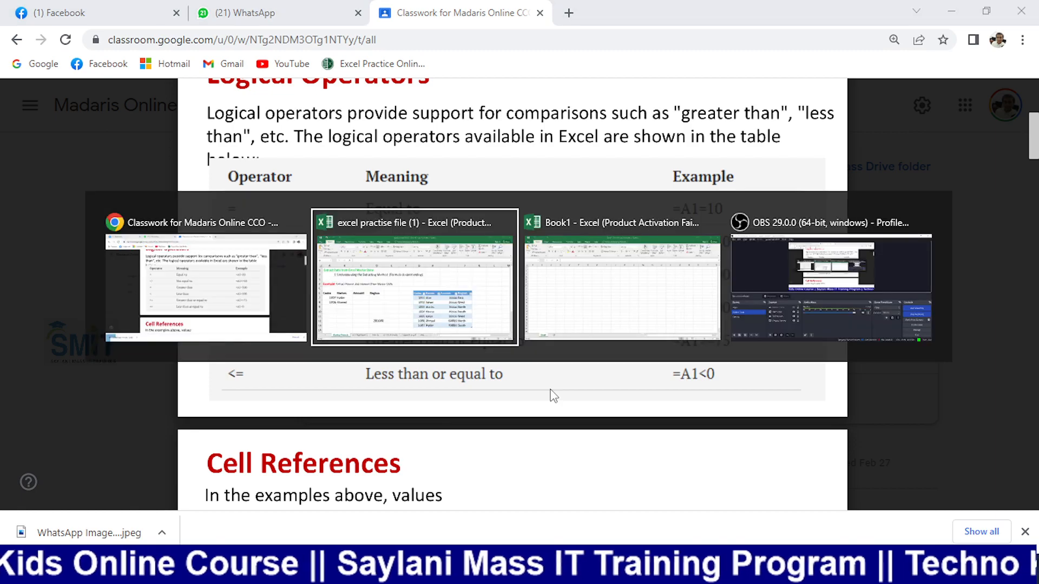
{"action": "key", "text": "alt+Tab"}
{"action": "key", "text": "alt+Tab"}
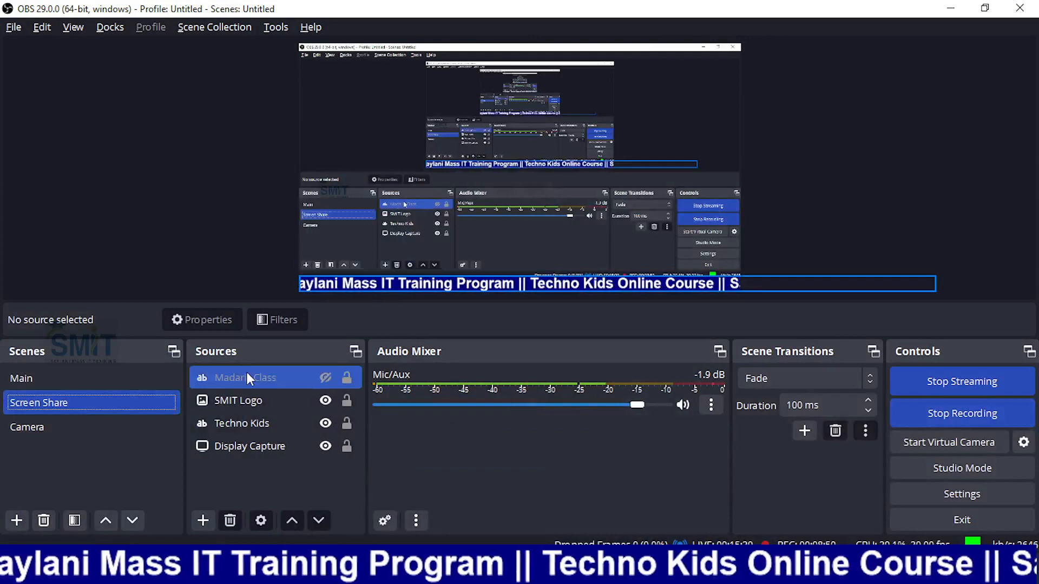
{"action": "key", "text": "alt+Tab"}
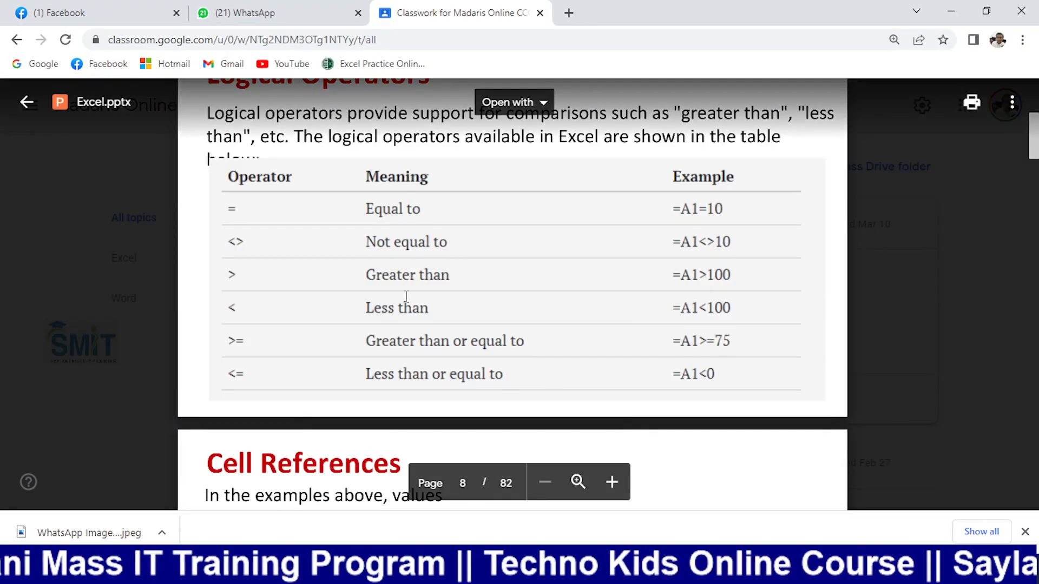
- Read the Cell References slide, highlighting its heading and examining the =A1+A2+A3 example
{"action": "scroll", "coordinate": [406, 296], "scroll_direction": "down", "scroll_amount": 4}
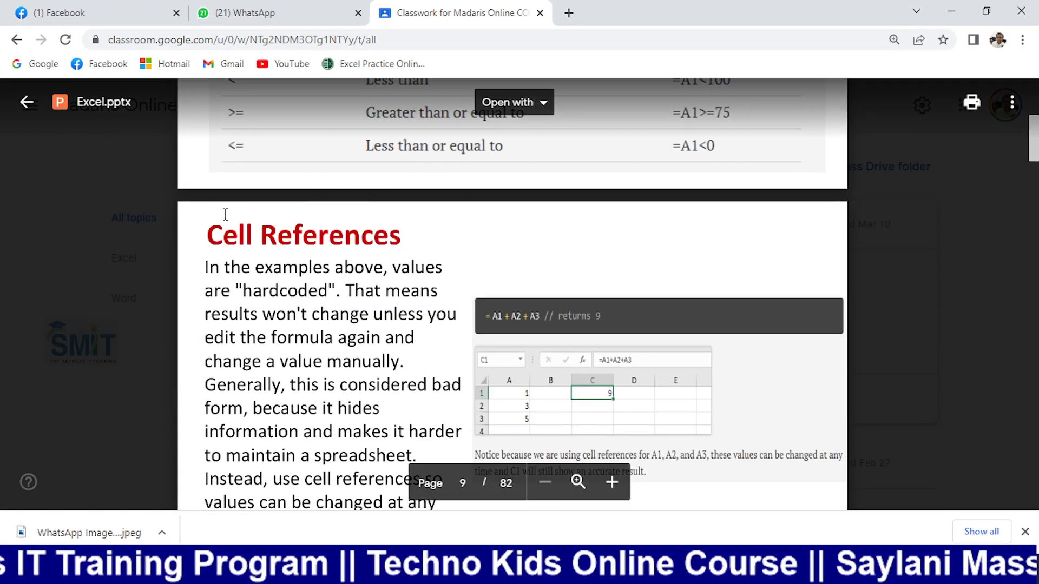
{"action": "left_click_drag", "start_coordinate": [220, 234], "coordinate": [374, 235]}
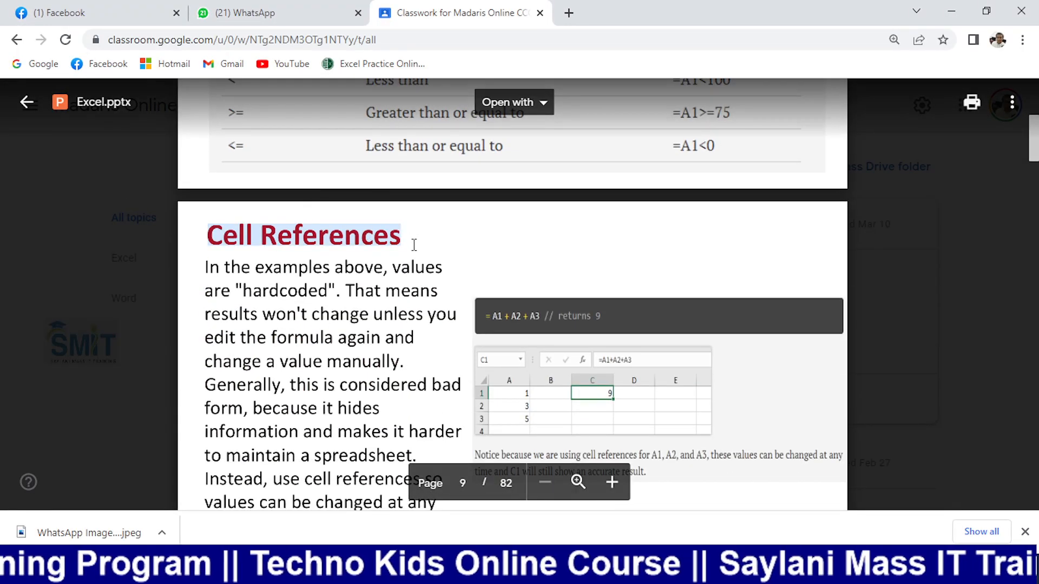
{"action": "scroll", "coordinate": [414, 248], "scroll_direction": "down", "scroll_amount": 1}
{"action": "scroll", "coordinate": [413, 247], "scroll_direction": "down", "scroll_amount": 1}
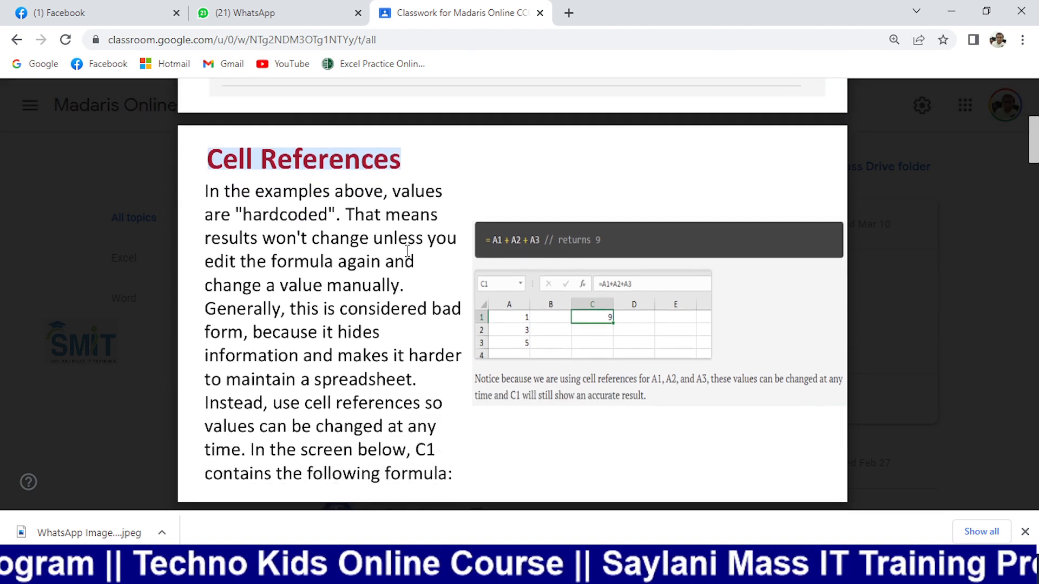
{"action": "scroll", "coordinate": [407, 252], "scroll_direction": "down", "scroll_amount": 4}
{"action": "scroll", "coordinate": [403, 254], "scroll_direction": "up", "scroll_amount": 3}
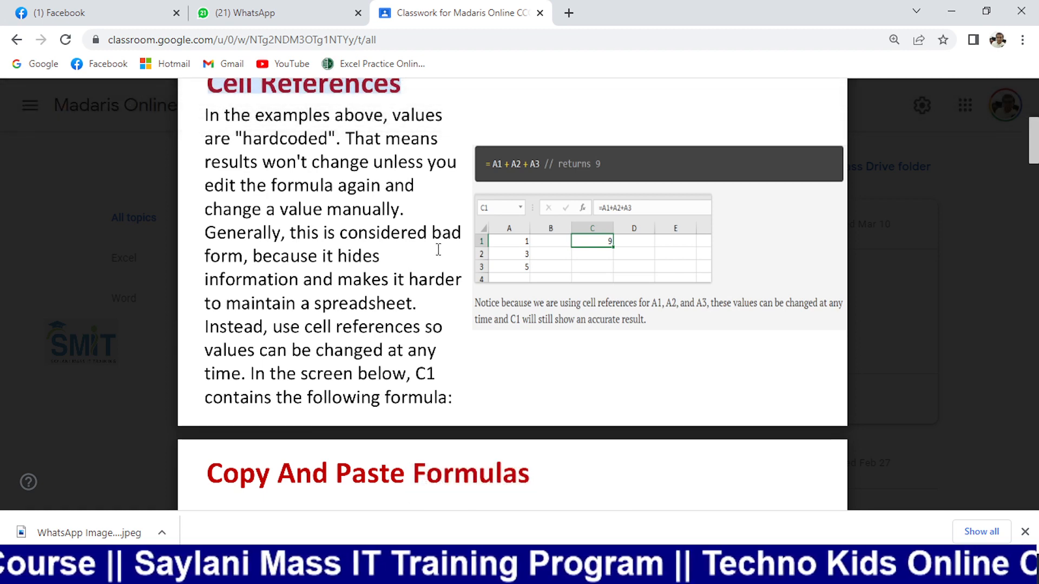
- Switch to the excel practise file (1) workbook in Excel and select cell D8
{"action": "key", "text": "alt+Tab"}
{"action": "key", "text": "alt+Tab"}
{"action": "key", "text": "Tab"}
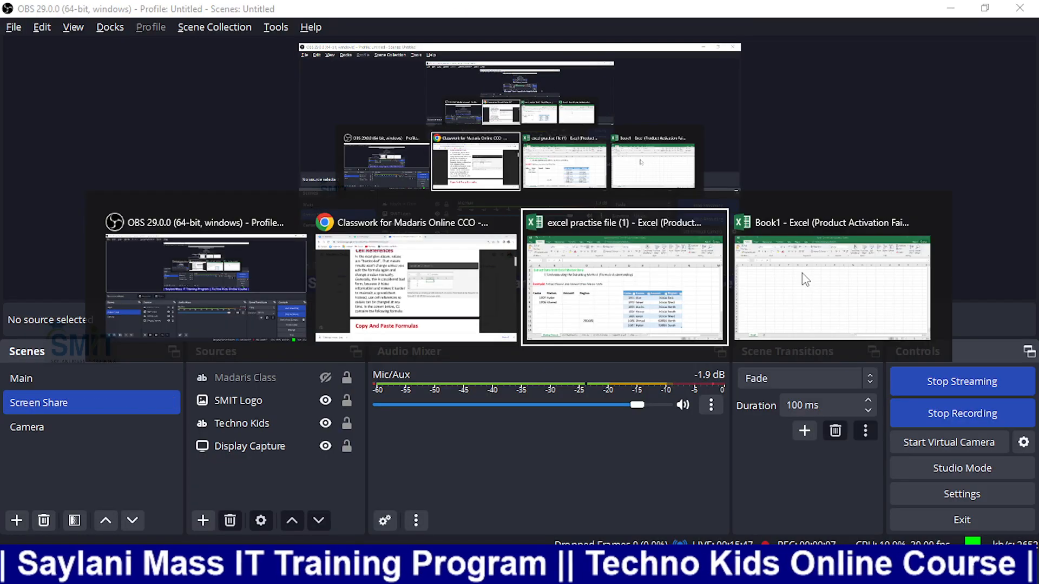
{"action": "left_click", "coordinate": [307, 349]}
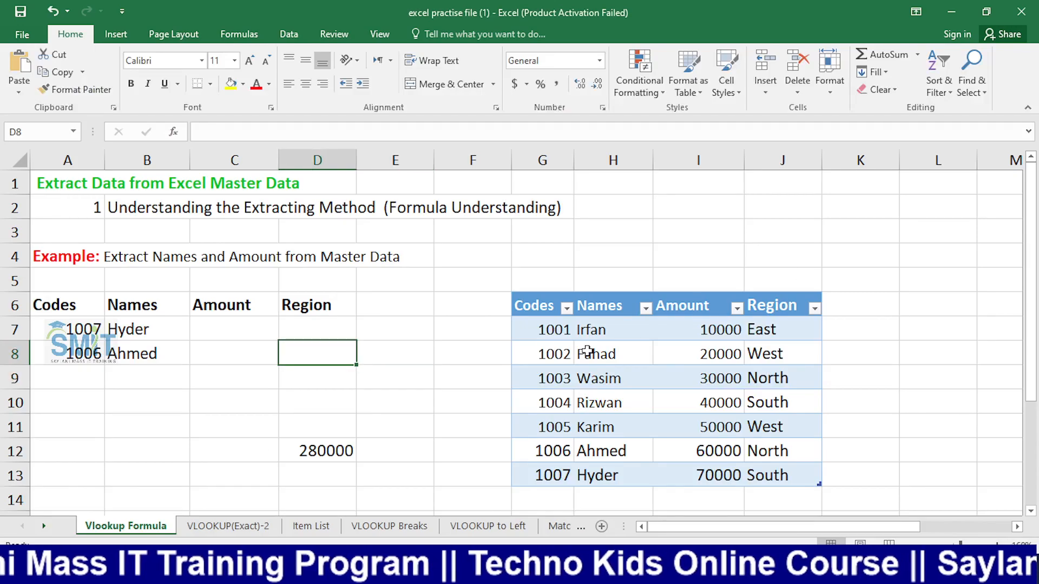
- Enter the cell reference formula =B7 in cell E15, and reopen it to examine the referenced cell
{"action": "scroll", "coordinate": [502, 339], "scroll_direction": "down", "scroll_amount": 2}
{"action": "scroll", "coordinate": [427, 366], "scroll_direction": "up", "scroll_amount": 1}
{"action": "left_click", "coordinate": [386, 448]}
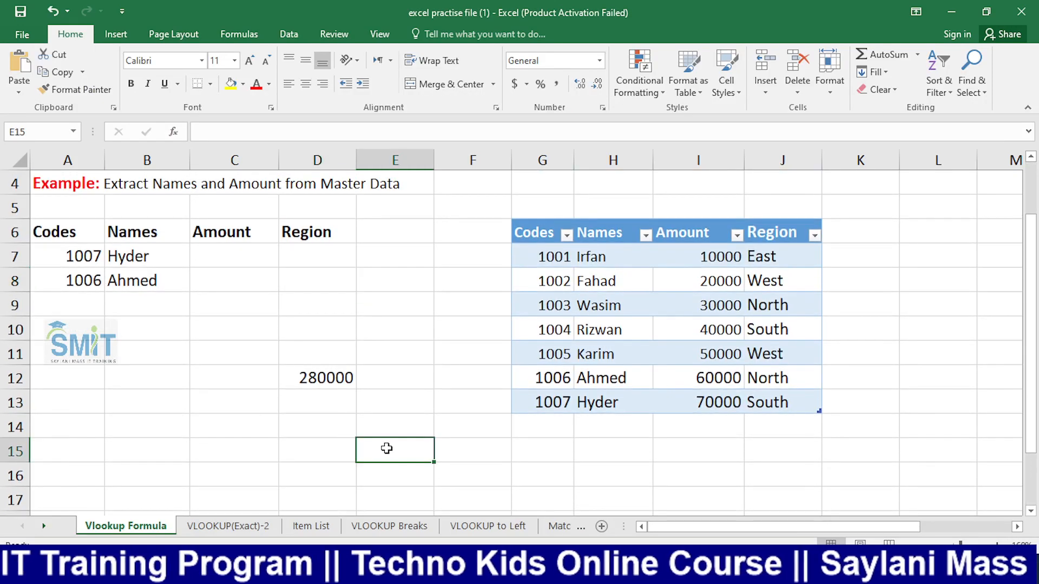
{"action": "type", "text": "="}
{"action": "left_click", "coordinate": [145, 255]}
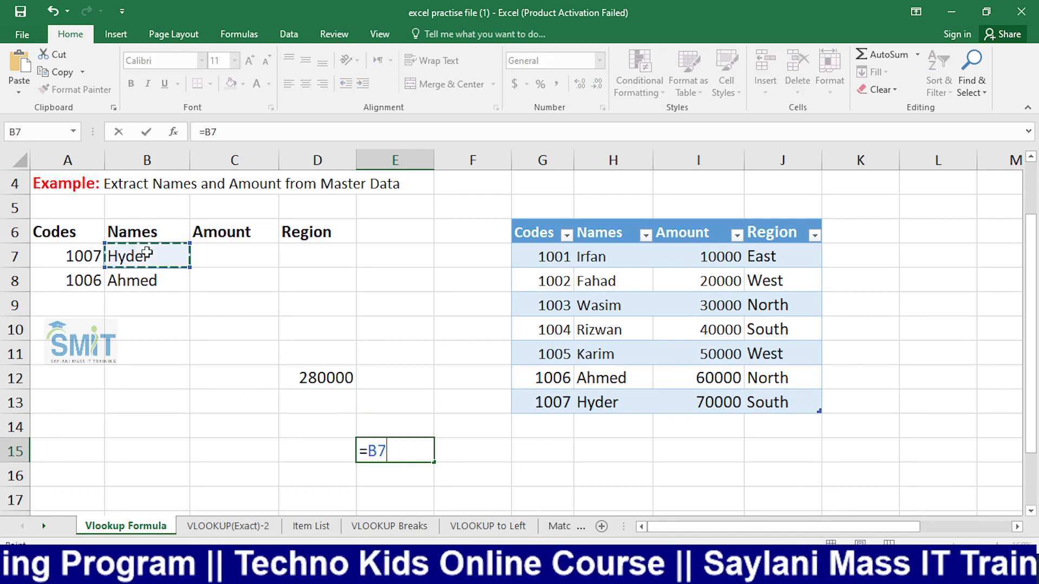
{"action": "key", "text": "Return"}
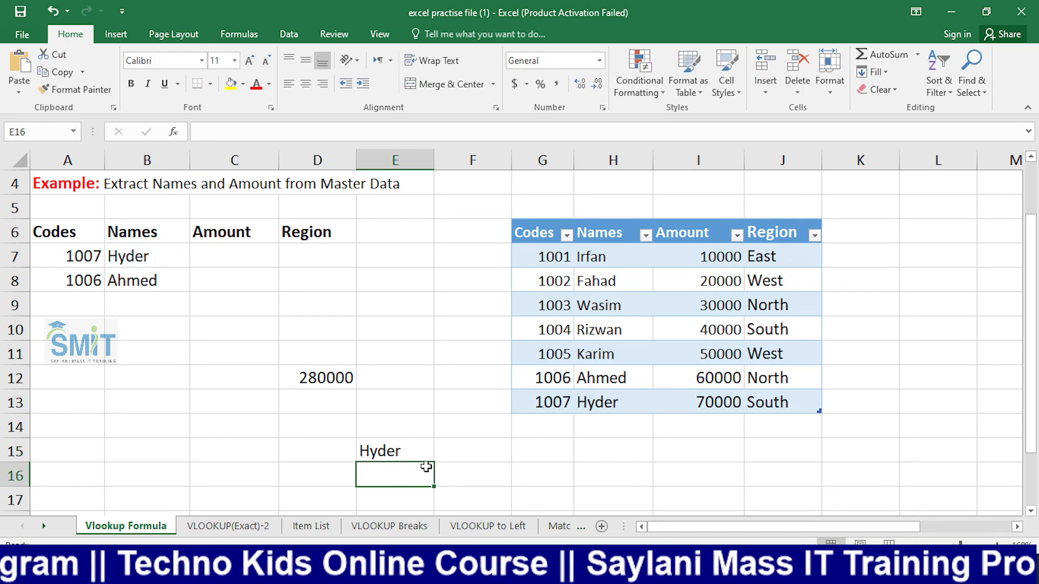
{"action": "left_click", "coordinate": [413, 451]}
{"action": "left_click", "coordinate": [221, 132]}
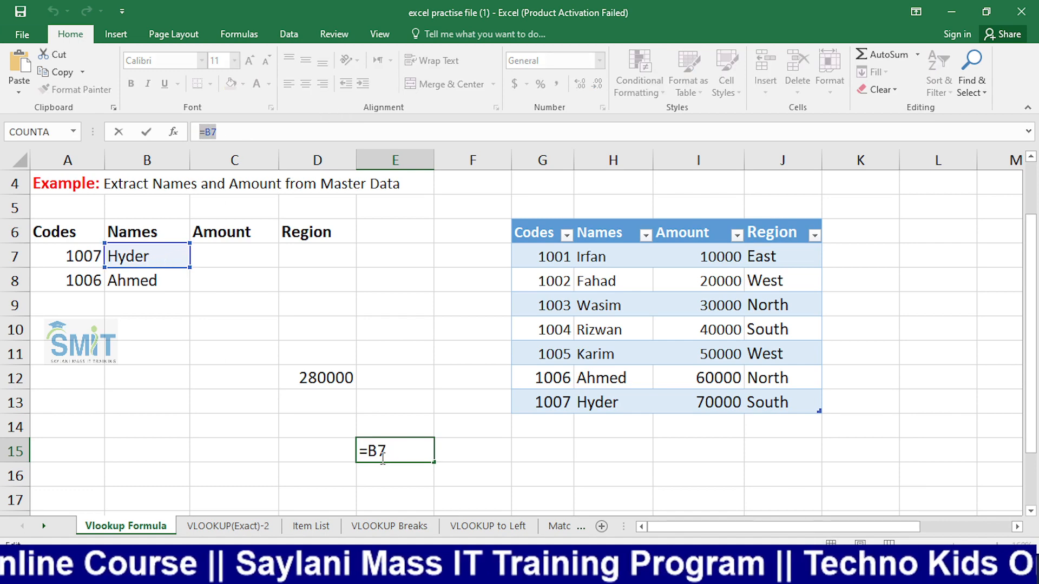
{"action": "key", "text": "ctrl+Return"}
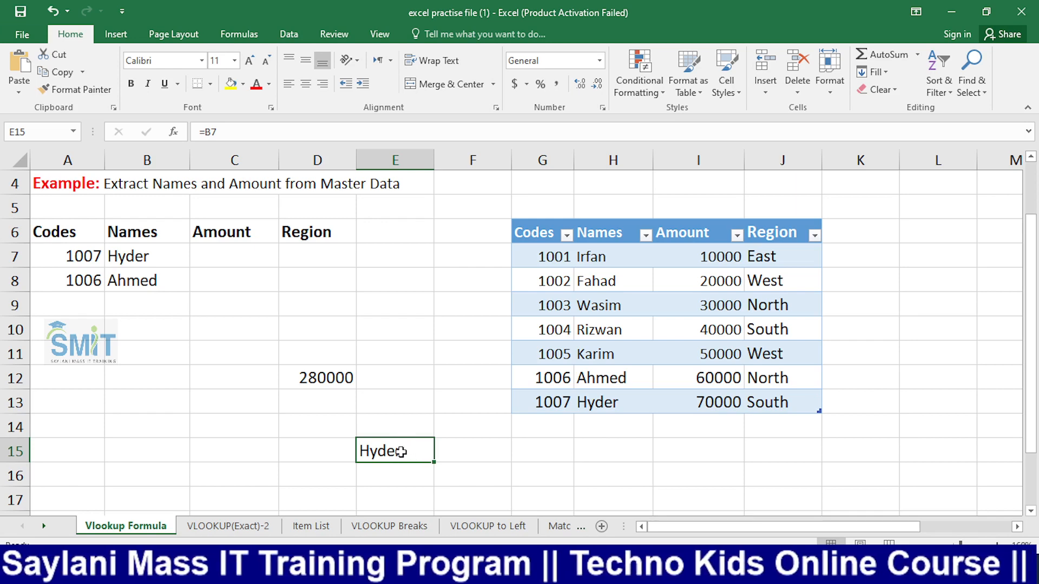
{"action": "left_click", "coordinate": [186, 398]}
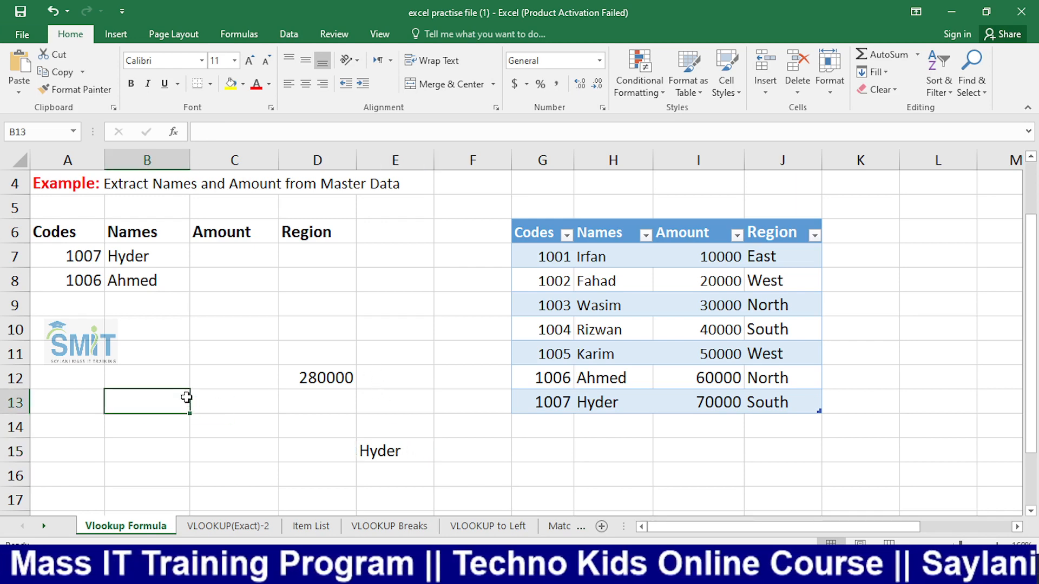
{"action": "type", "text": "=s"}
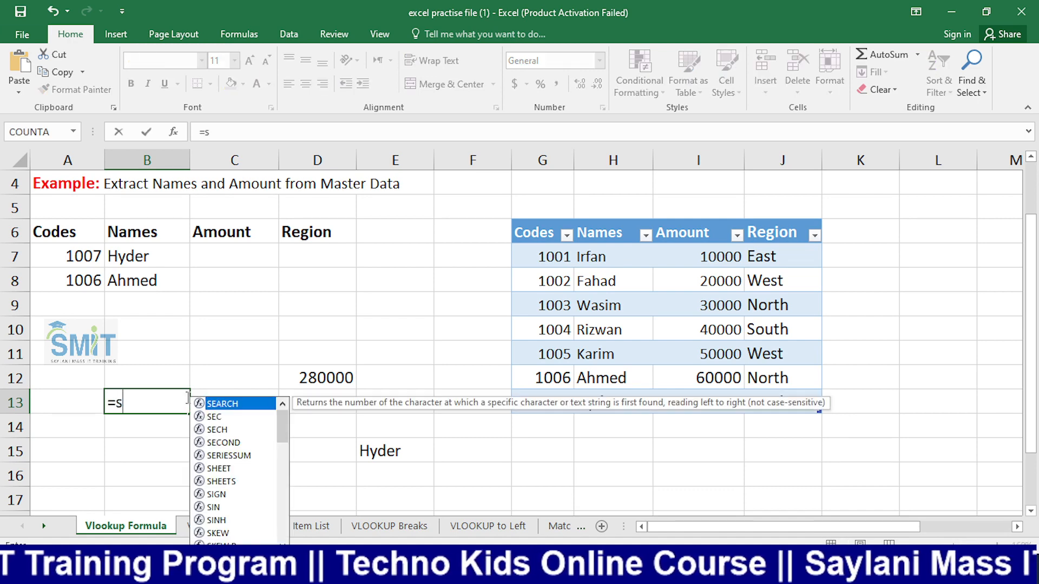
{"action": "type", "text": "um"}
{"action": "key", "text": "Tab"}
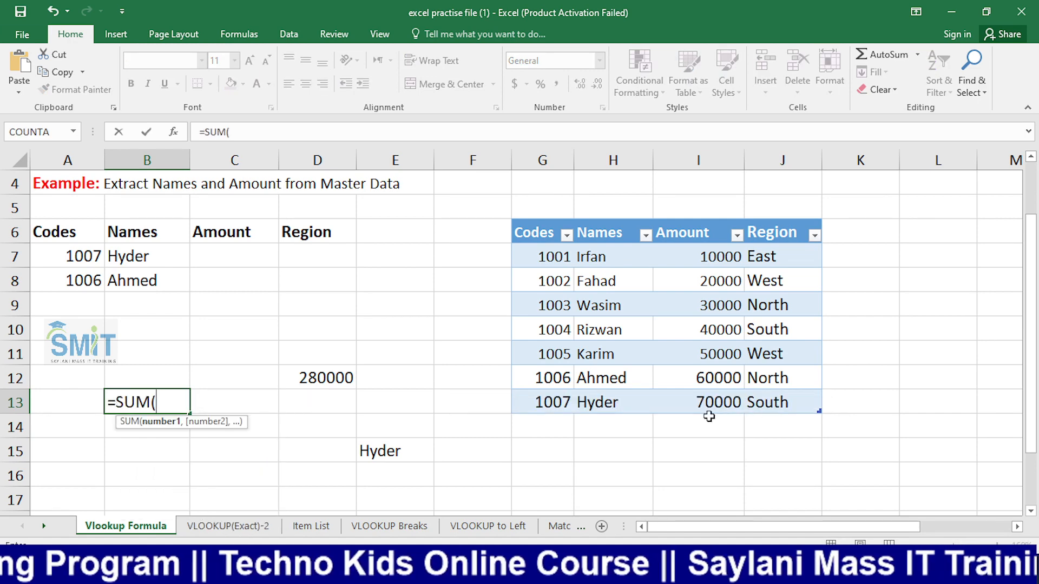
{"action": "left_click", "coordinate": [706, 253]}
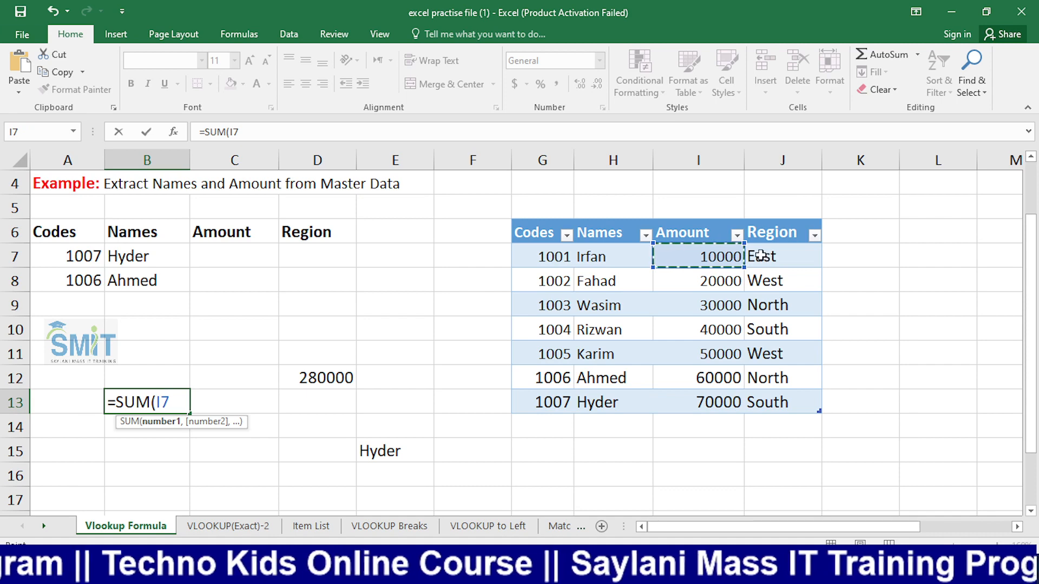
{"action": "type", "text": "+"}
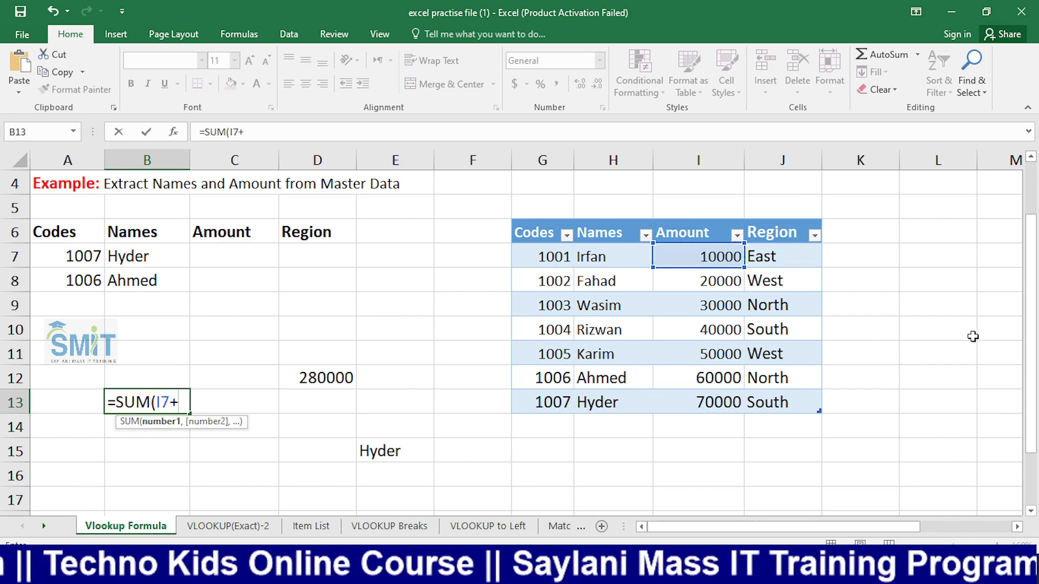
{"action": "left_click", "coordinate": [702, 275]}
{"action": "type", "text": "+"}
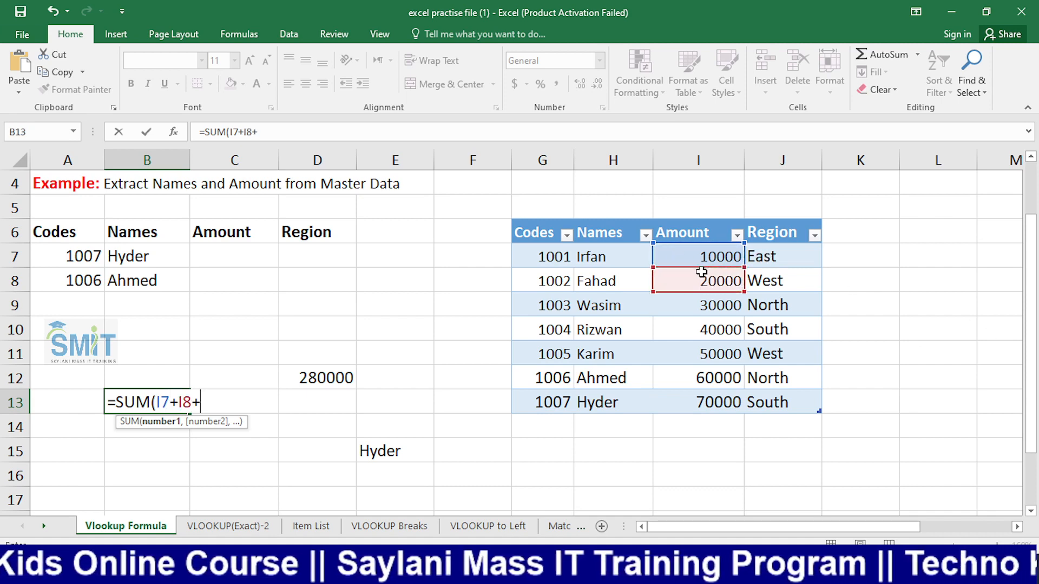
{"action": "key", "text": "Escape"}
- Switch to the Excel.pptx slides in Chrome and read the Copy And Paste Formulas slide and its example screenshots
{"action": "key", "text": "alt+Tab"}
{"action": "key", "text": "alt+Tab"}
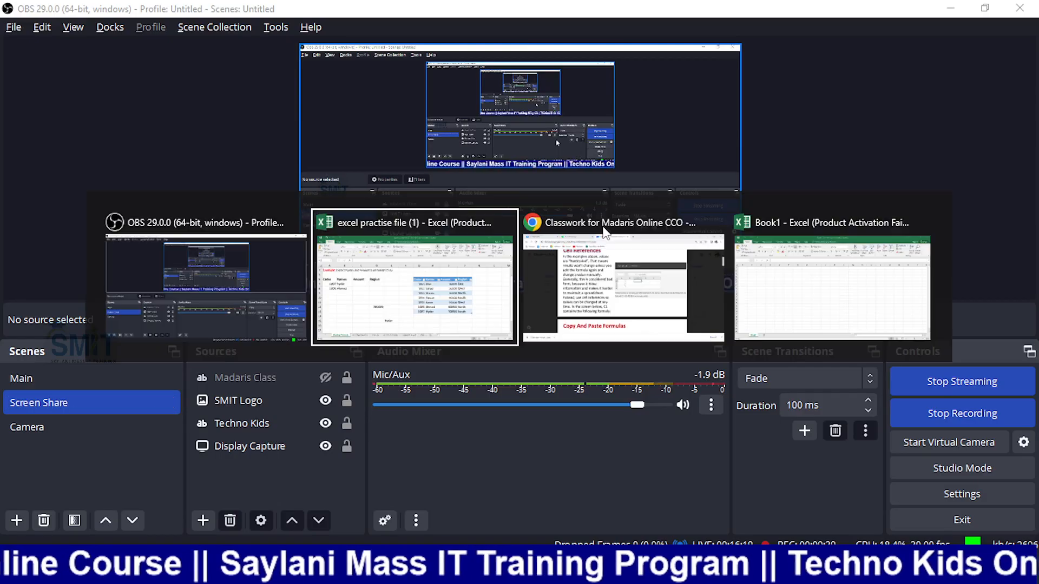
{"action": "left_click", "coordinate": [605, 233]}
{"action": "scroll", "coordinate": [251, 253], "scroll_direction": "down", "scroll_amount": 4}
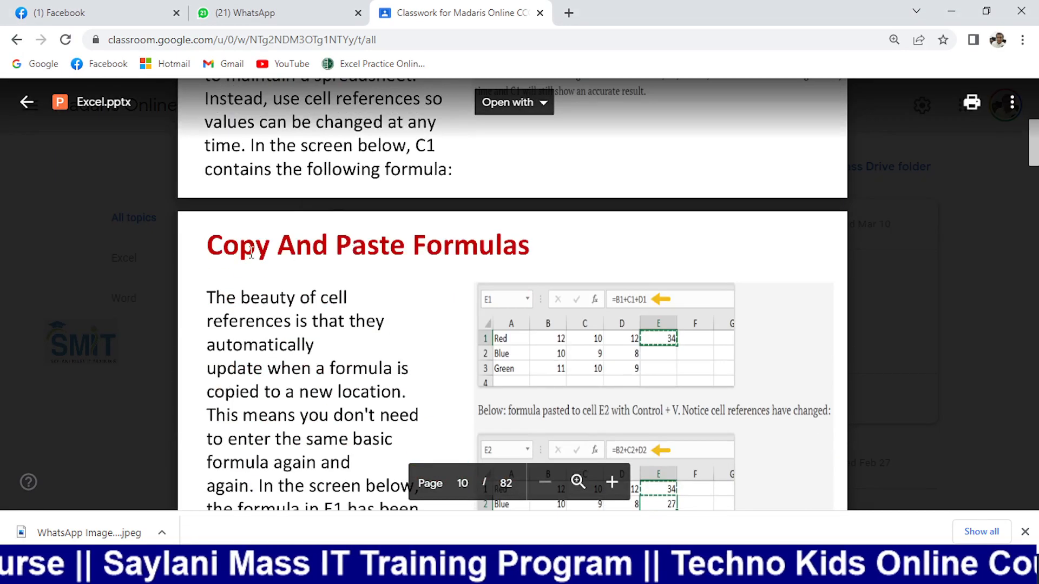
{"action": "scroll", "coordinate": [477, 249], "scroll_direction": "down", "scroll_amount": 2}
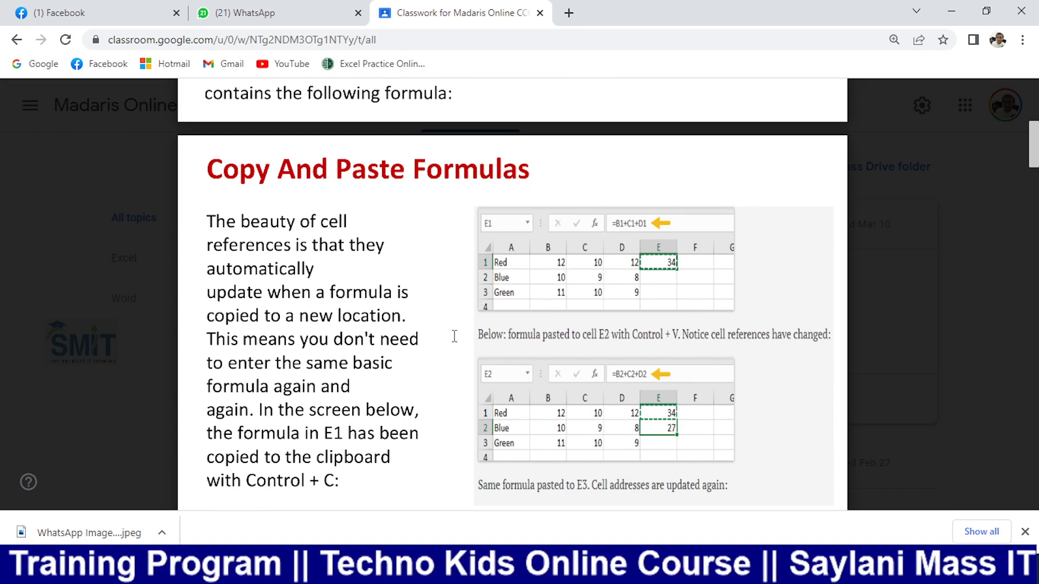
{"action": "scroll", "coordinate": [455, 336], "scroll_direction": "down", "scroll_amount": 5}
{"action": "scroll", "coordinate": [452, 337], "scroll_direction": "up", "scroll_amount": 3}
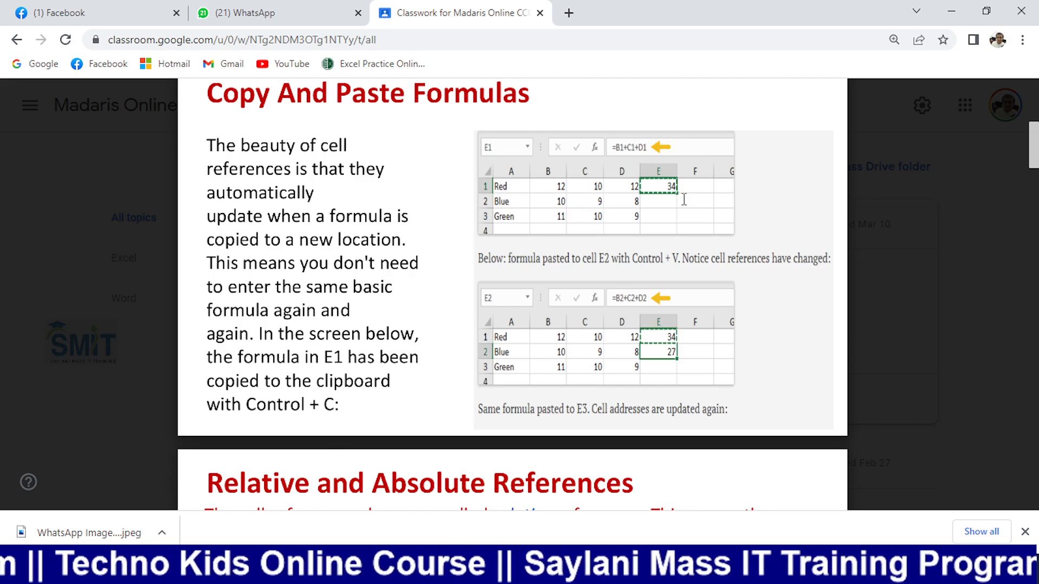
{"action": "key", "text": "alt+Tab"}
{"action": "left_click", "coordinate": [162, 428]}
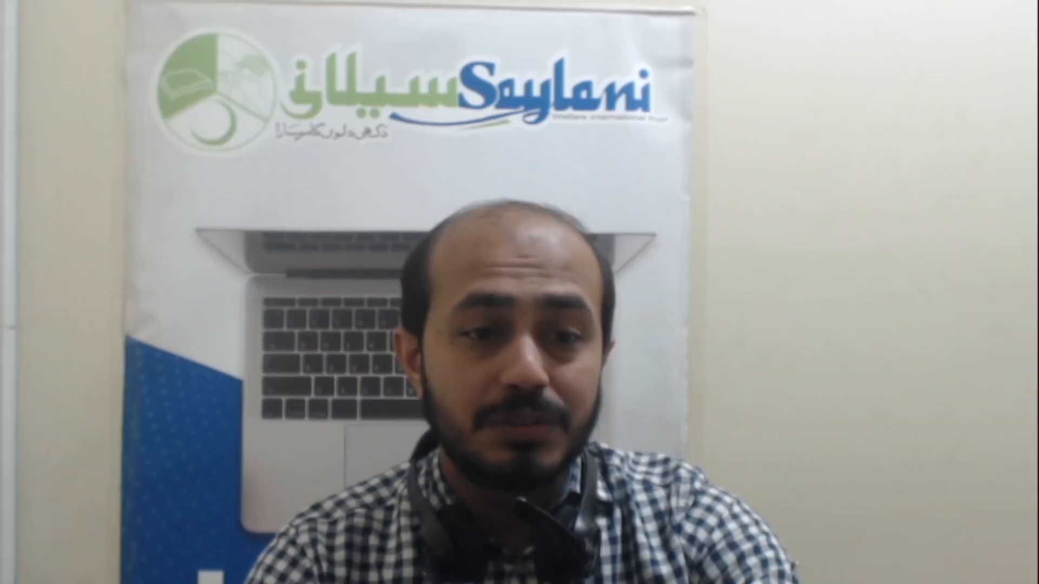
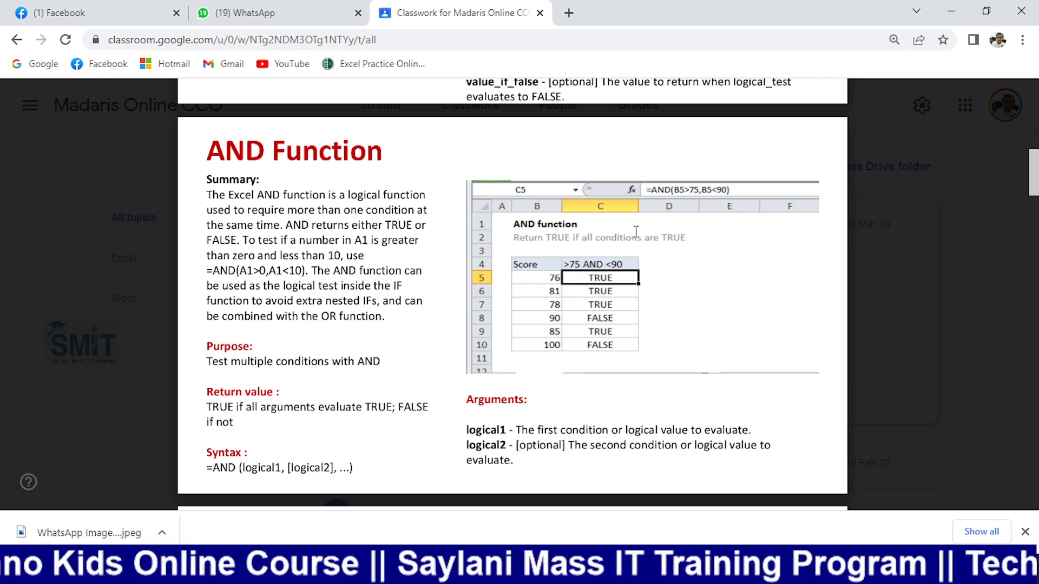
- Bring up the IF Function slide and arrange the Chrome slides side by side with the Book1 workbook in Excel
{"action": "key", "text": "super+Left"}
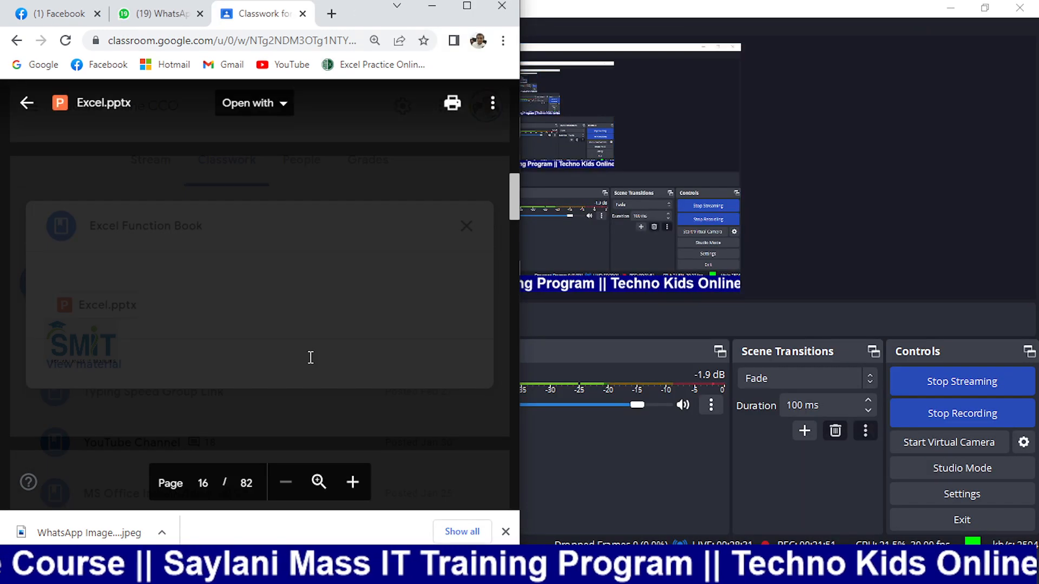
{"action": "scroll", "coordinate": [243, 384], "scroll_direction": "up", "scroll_amount": 3}
{"action": "scroll", "coordinate": [243, 381], "scroll_direction": "up", "scroll_amount": 4}
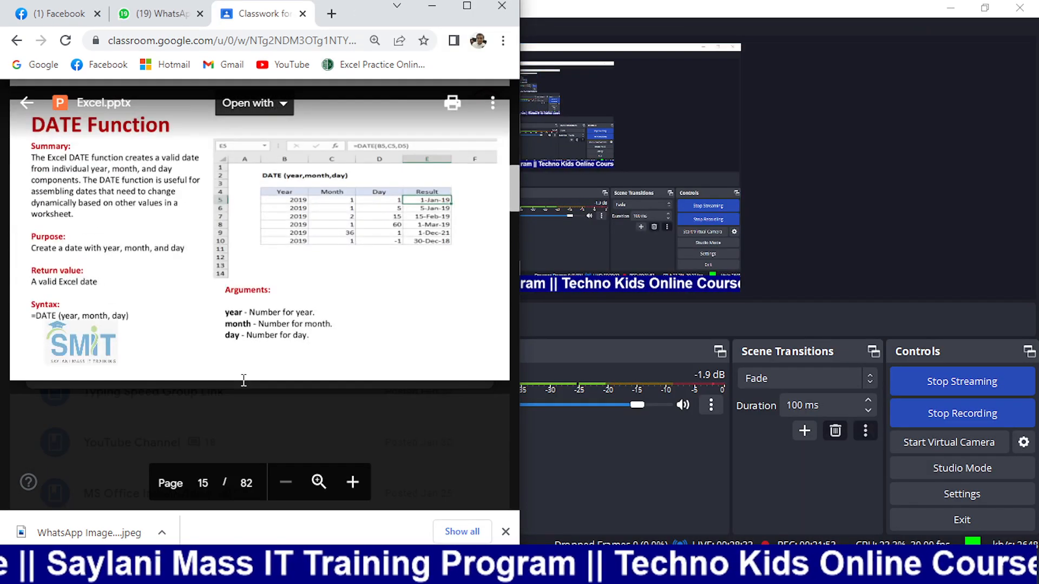
{"action": "scroll", "coordinate": [244, 380], "scroll_direction": "down", "scroll_amount": 1}
{"action": "scroll", "coordinate": [243, 380], "scroll_direction": "up", "scroll_amount": 12}
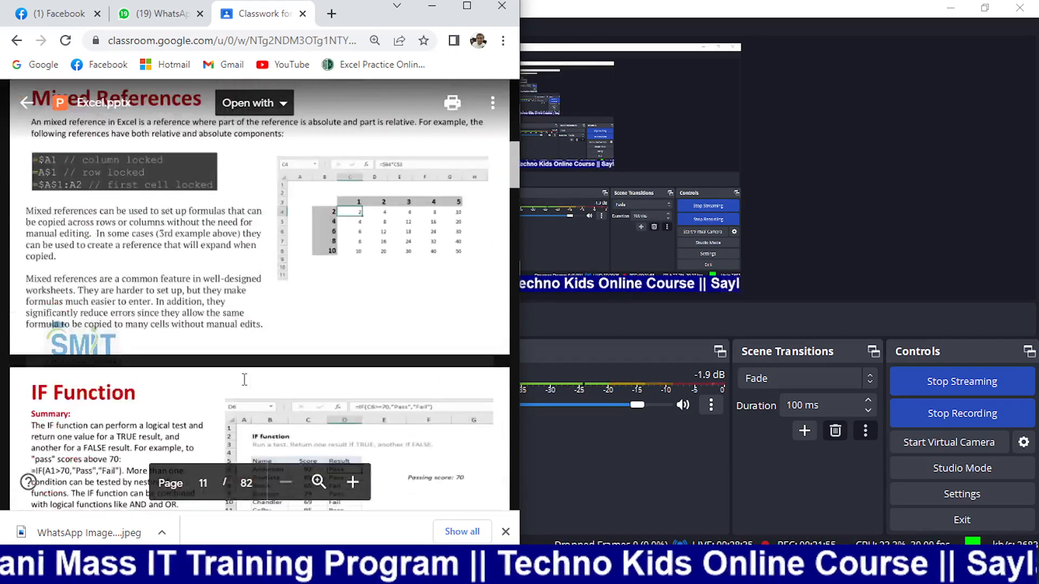
{"action": "scroll", "coordinate": [244, 379], "scroll_direction": "down", "scroll_amount": 3}
{"action": "scroll", "coordinate": [244, 379], "scroll_direction": "down", "scroll_amount": 2}
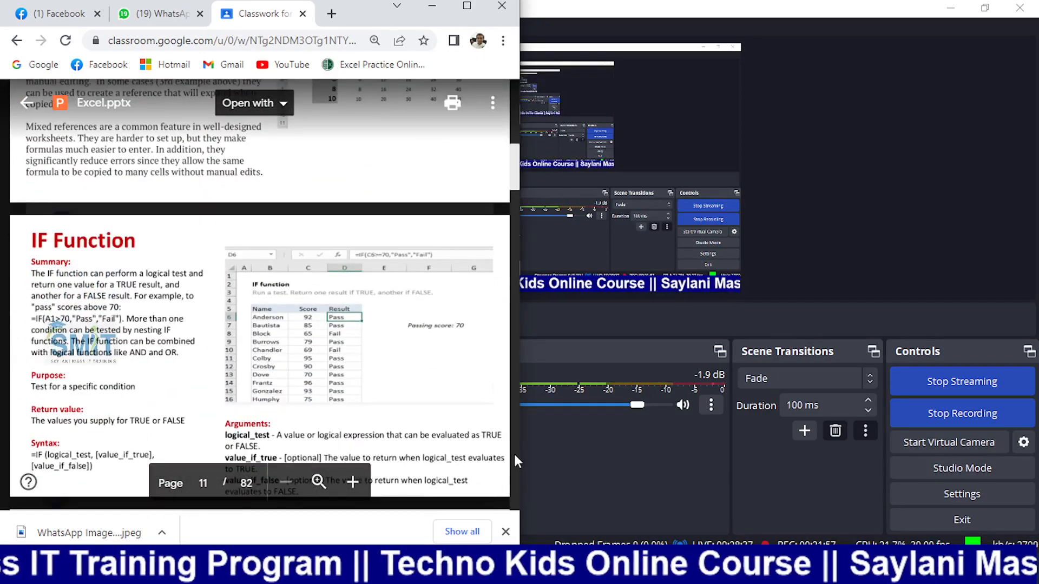
{"action": "mouse_move", "coordinate": [536, 573]}
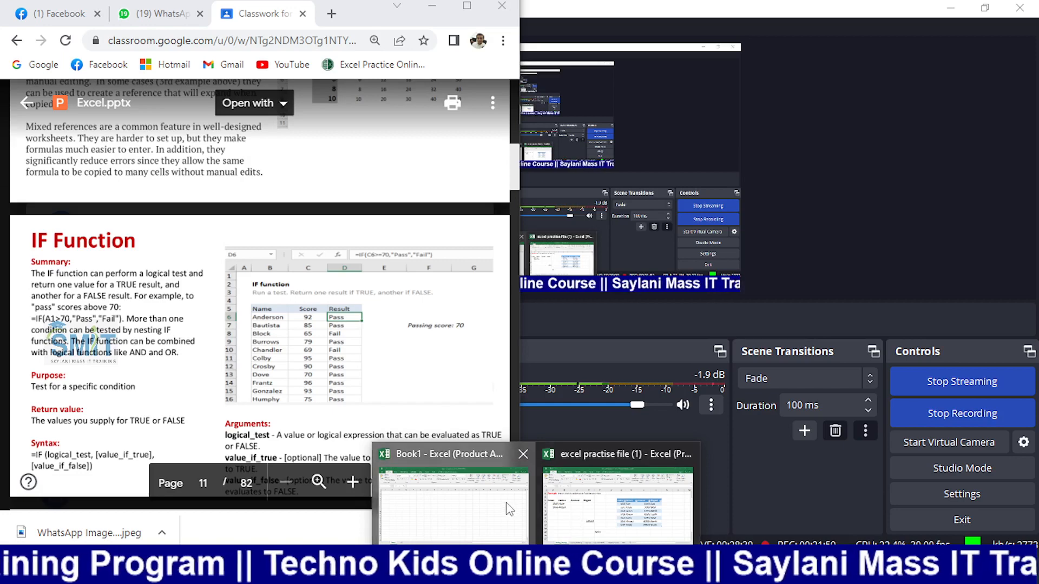
{"action": "left_click", "coordinate": [454, 503]}
{"action": "key", "text": "super+Right"}
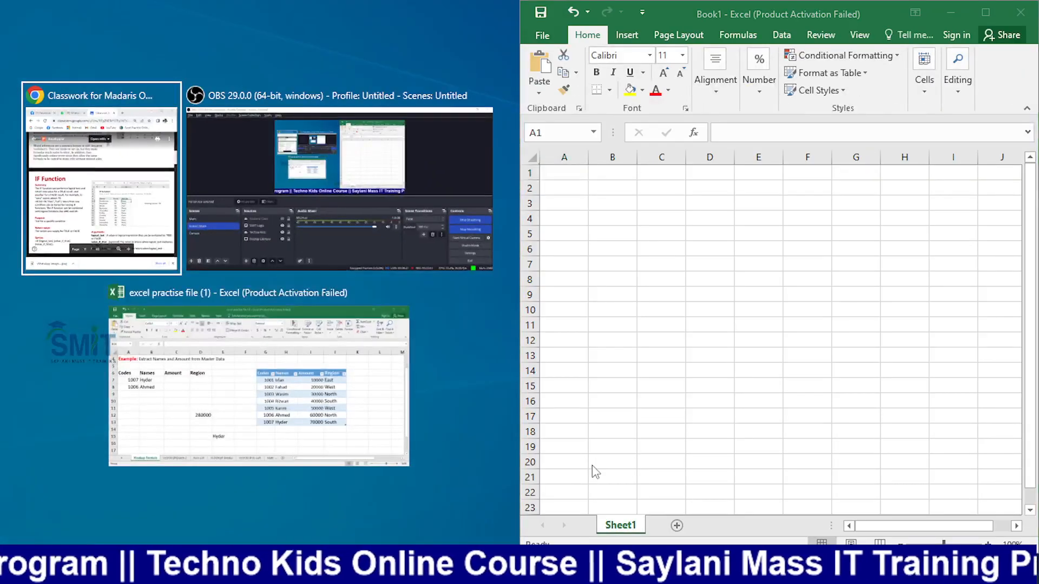
{"action": "key", "text": "Return"}
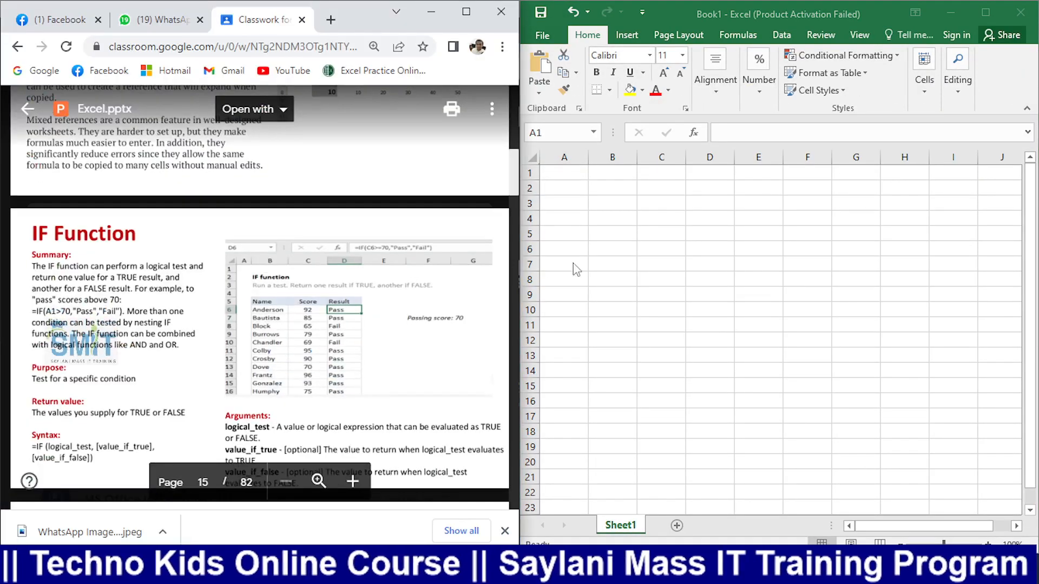
- Enlarge the slides and bring the AND Function example table with its formula into view
{"action": "left_click", "coordinate": [353, 481]}
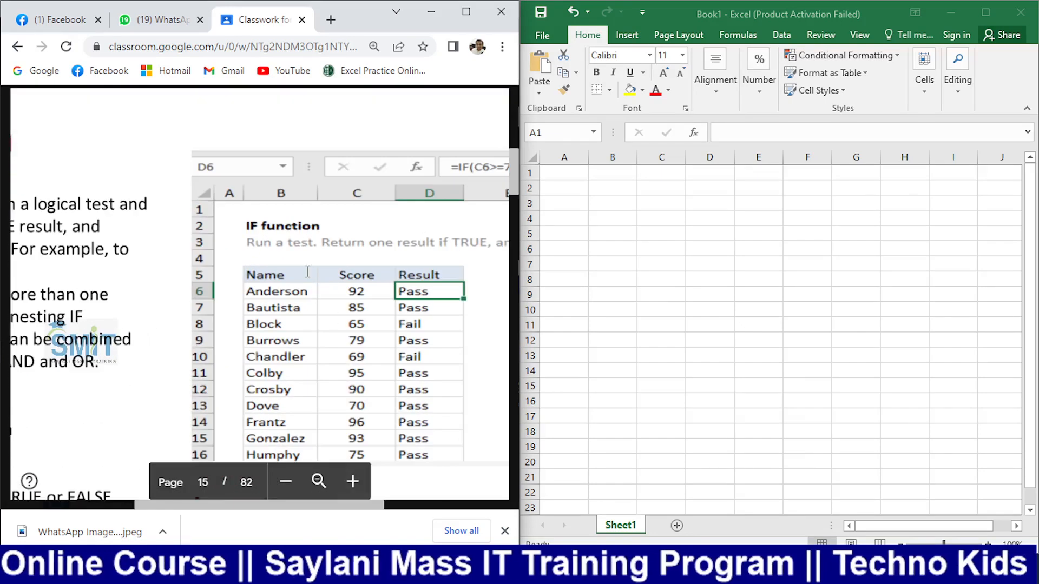
{"action": "scroll", "coordinate": [308, 271], "scroll_direction": "down", "scroll_amount": 10}
{"action": "scroll", "coordinate": [330, 285], "scroll_direction": "down", "scroll_amount": 1}
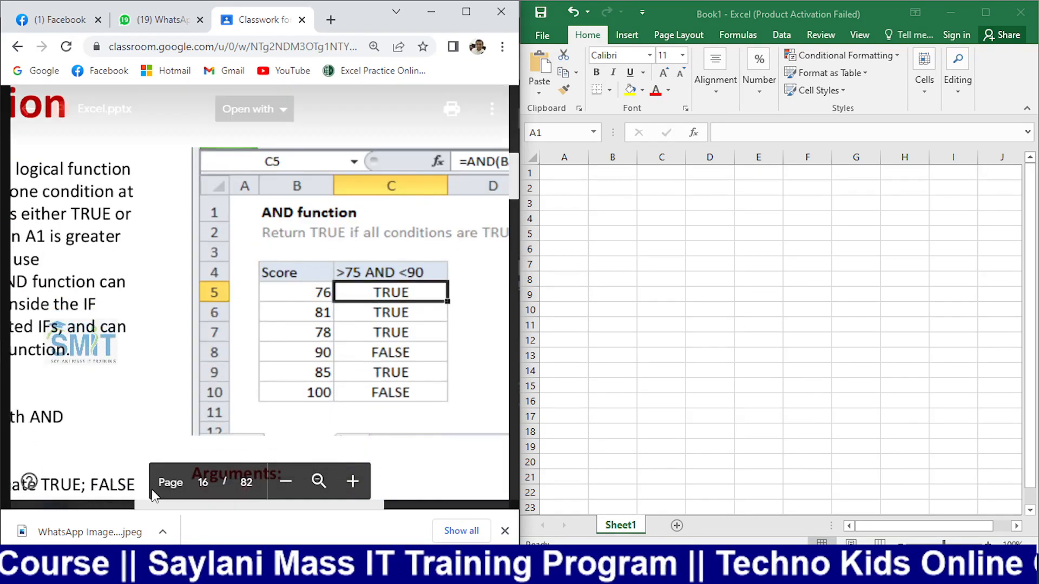
{"action": "left_click_drag", "start_coordinate": [181, 505], "coordinate": [261, 506]}
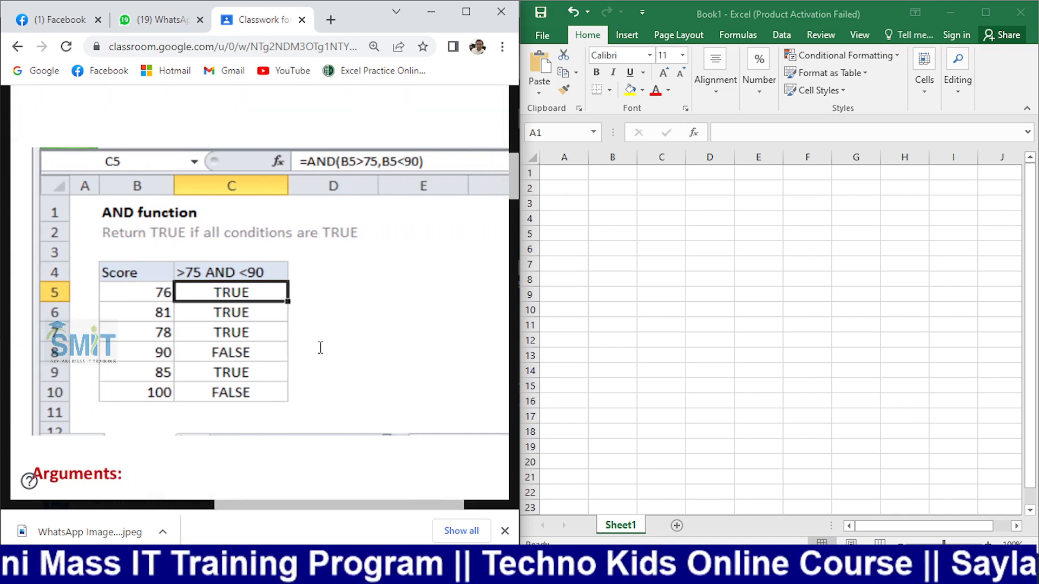
- Enter the heading Score in cell C5 of Book1
{"action": "left_click", "coordinate": [677, 234]}
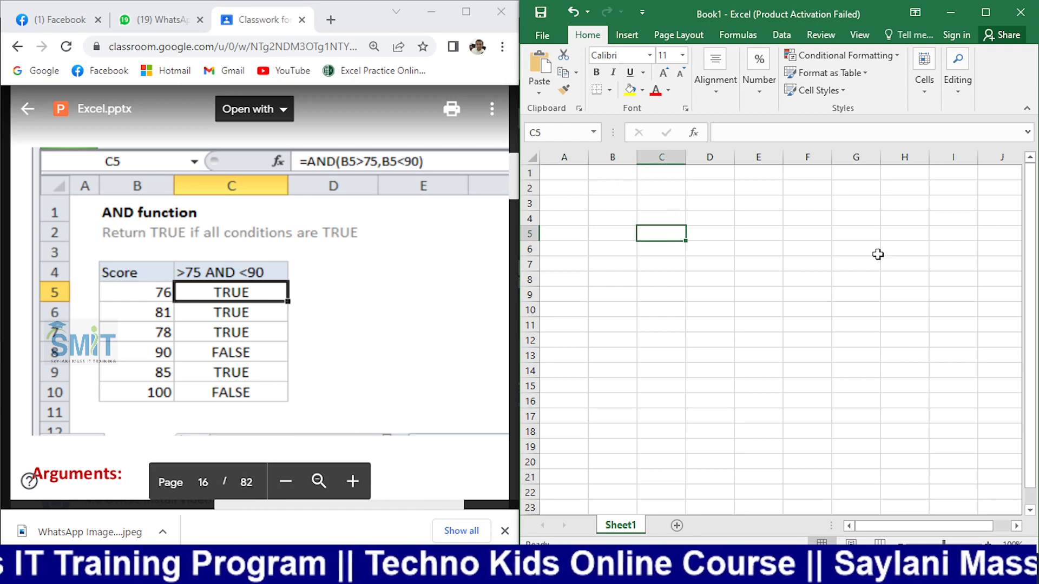
{"action": "type", "text": "S"}
{"action": "type", "text": "o"}
{"action": "key", "text": "BackSpace"}
{"action": "type", "text": "core"}
{"action": "key", "text": "Return"}
- Fill cells C6 to C11 under Score with the values 76, 81, 78, 90, 85 and 100
{"action": "type", "text": "76"}
{"action": "key", "text": "Return"}
{"action": "type", "text": "81"}
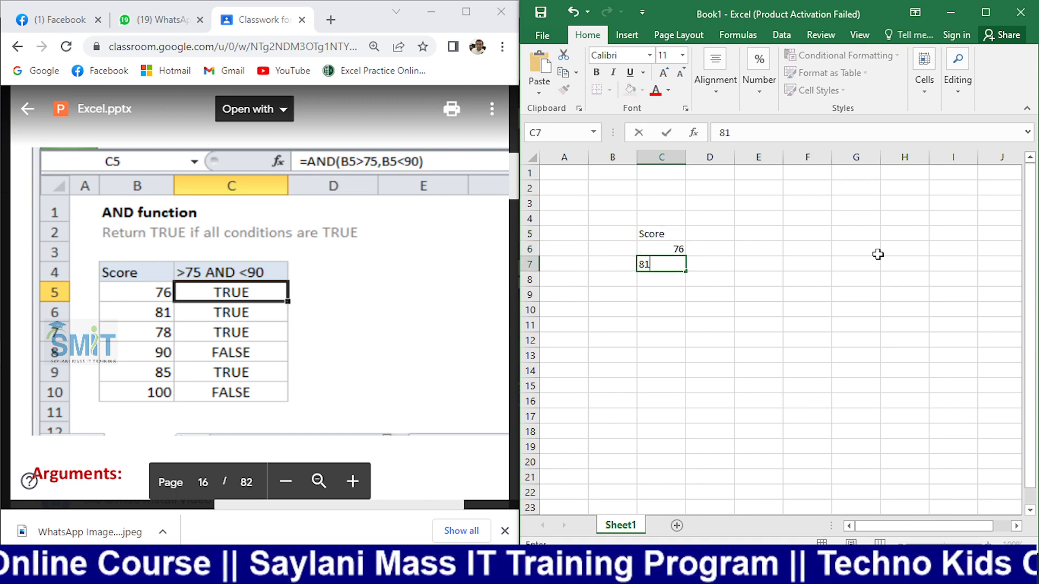
{"action": "key", "text": "Return"}
{"action": "type", "text": "78"}
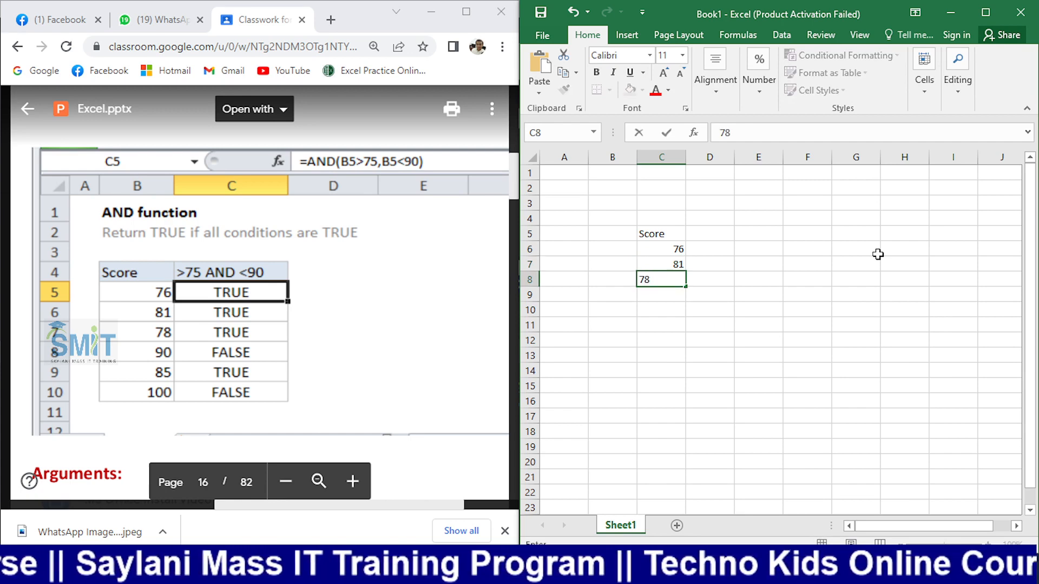
{"action": "key", "text": "Return"}
{"action": "type", "text": "90"}
{"action": "key", "text": "Return"}
{"action": "type", "text": "85"}
{"action": "key", "text": "Return"}
{"action": "type", "text": "100"}
{"action": "key", "text": "Return"}
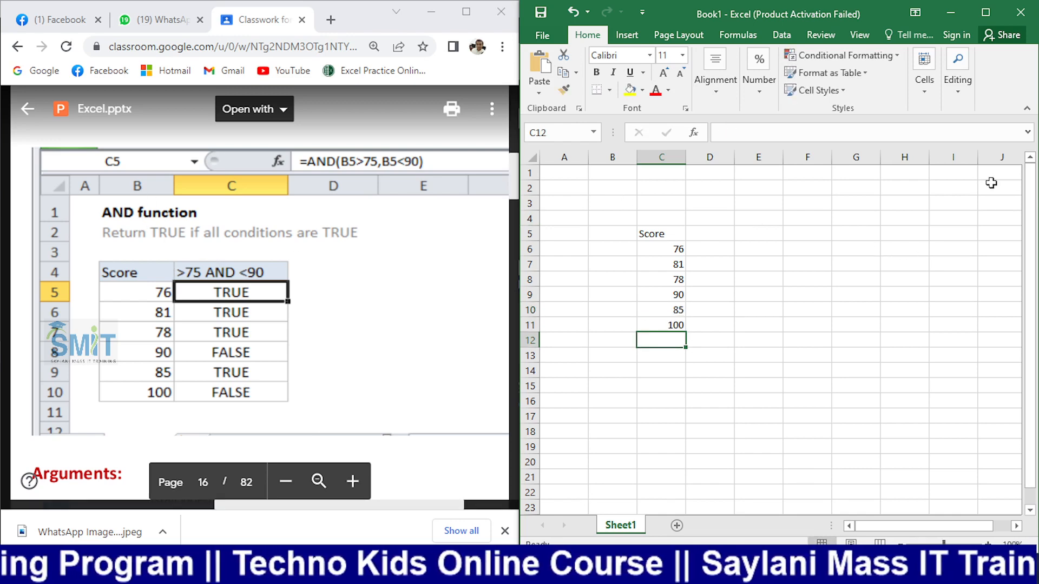
- Enter the condition heading ">75 <90" in cell D5, beside the Score heading
{"action": "left_click", "coordinate": [727, 236]}
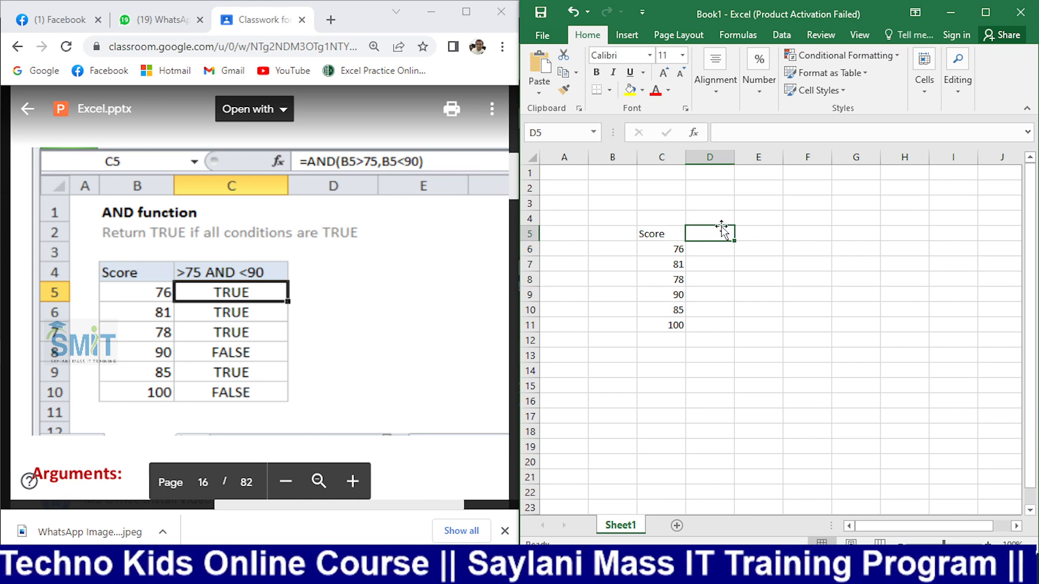
{"action": "type", "text": ">75"}
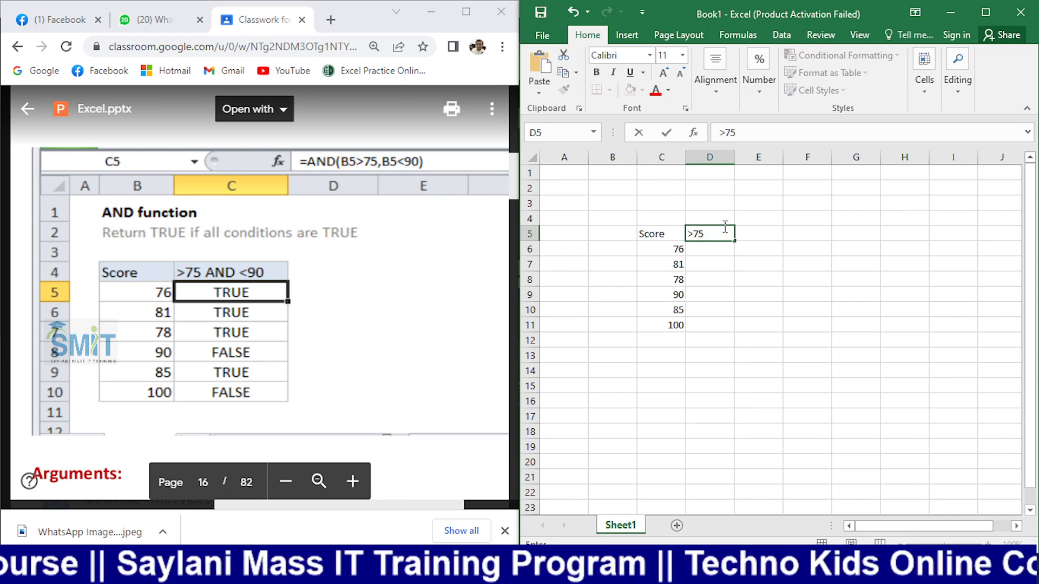
{"action": "type", "text": "<"}
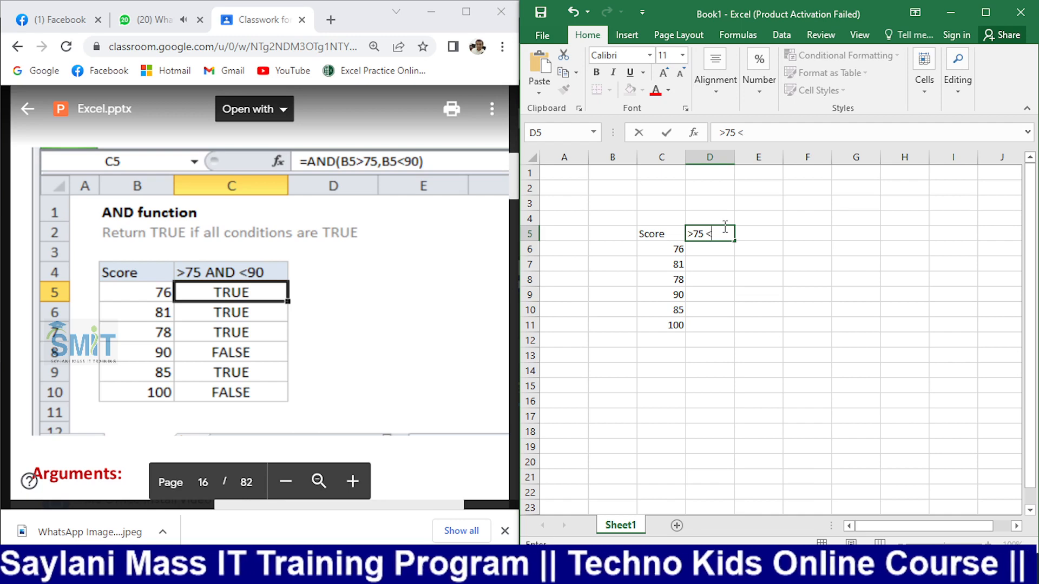
{"action": "type", "text": "90"}
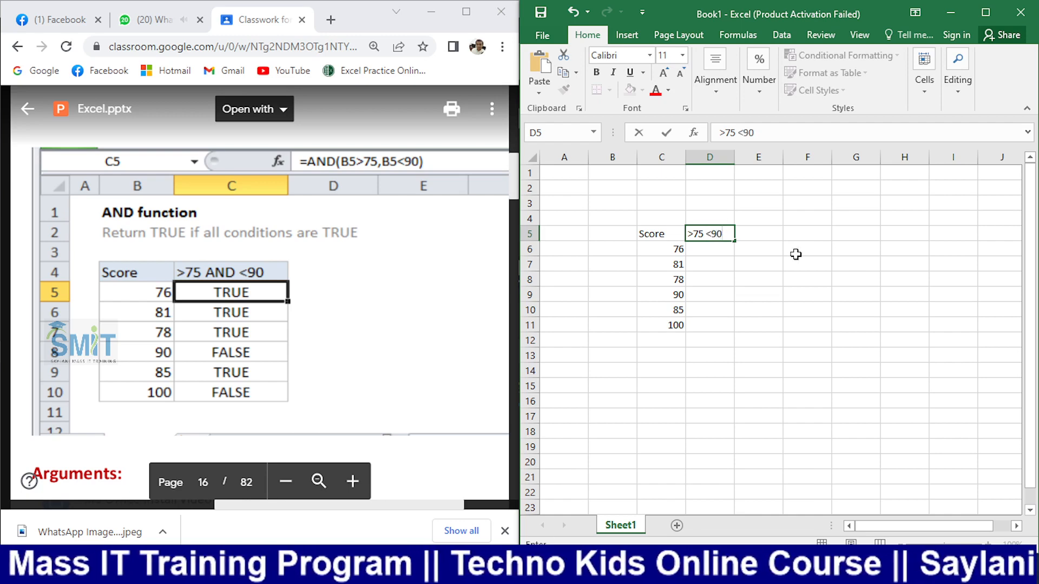
- Discard the pending entry in cell D5 and re-enter the condition heading as text: '>75 <90'
{"action": "key", "text": "Escape"}
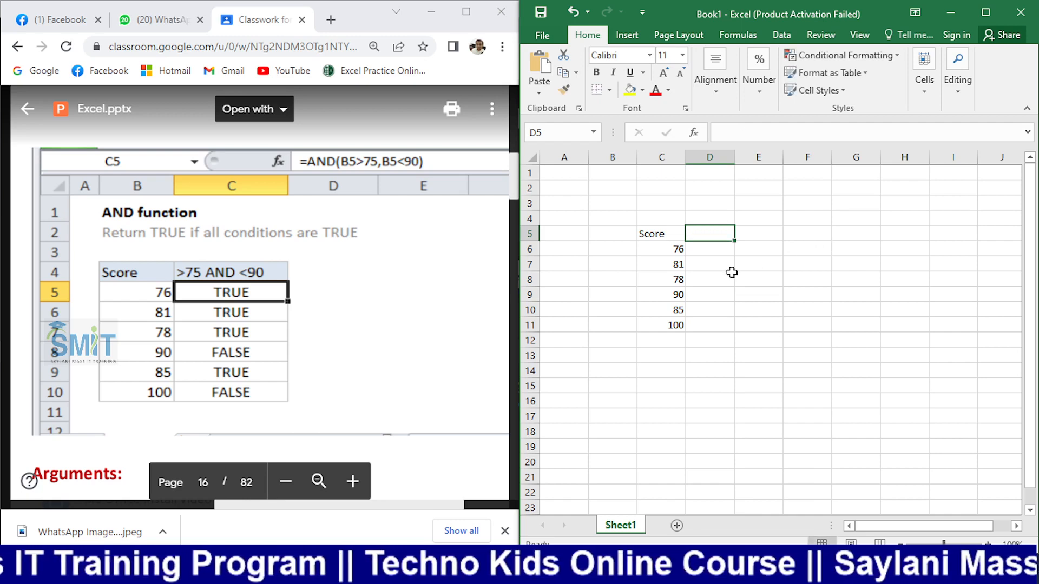
{"action": "double_click", "coordinate": [713, 234]}
{"action": "left_click", "coordinate": [791, 279]}
{"action": "left_click", "coordinate": [725, 233]}
{"action": "double_click", "coordinate": [725, 233]}
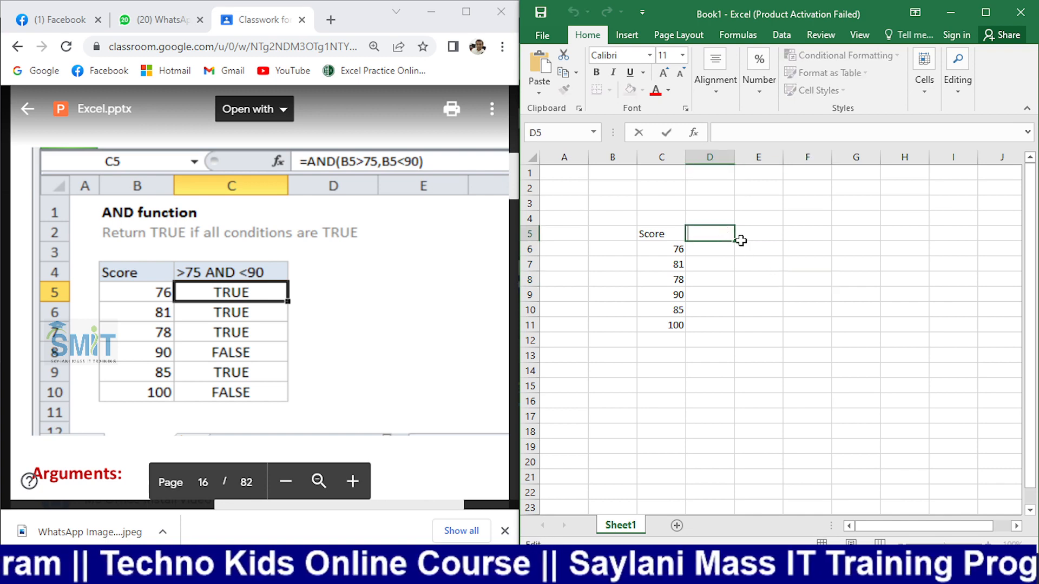
{"action": "type", "text": "'"}
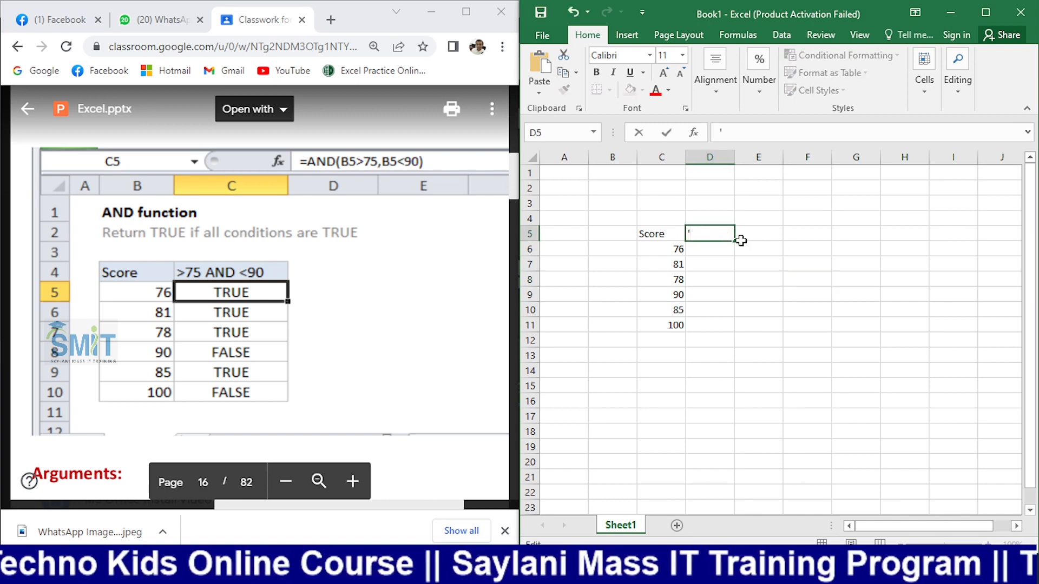
{"action": "type", "text": ">7"}
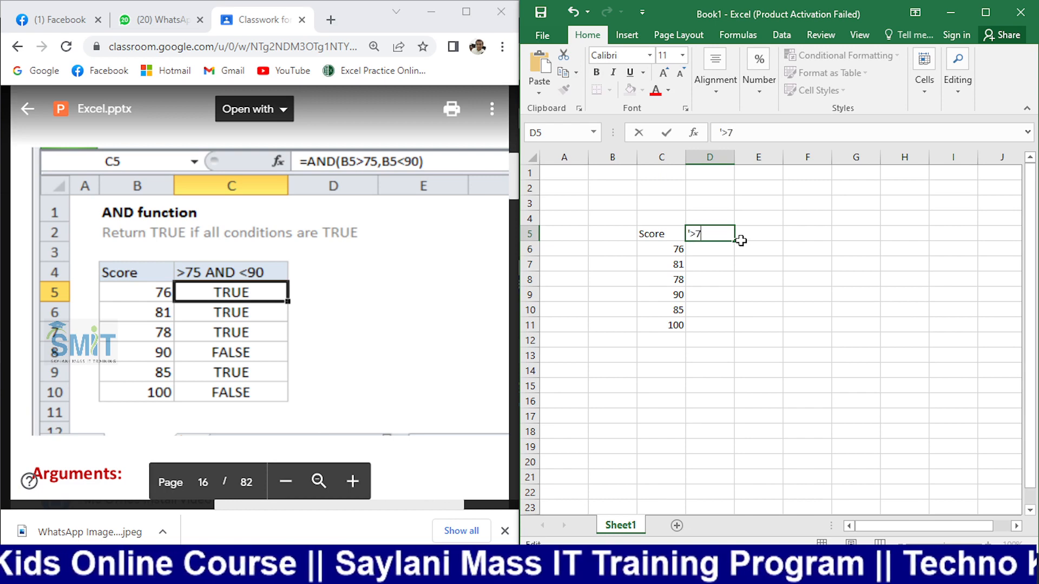
{"action": "type", "text": "5 <"}
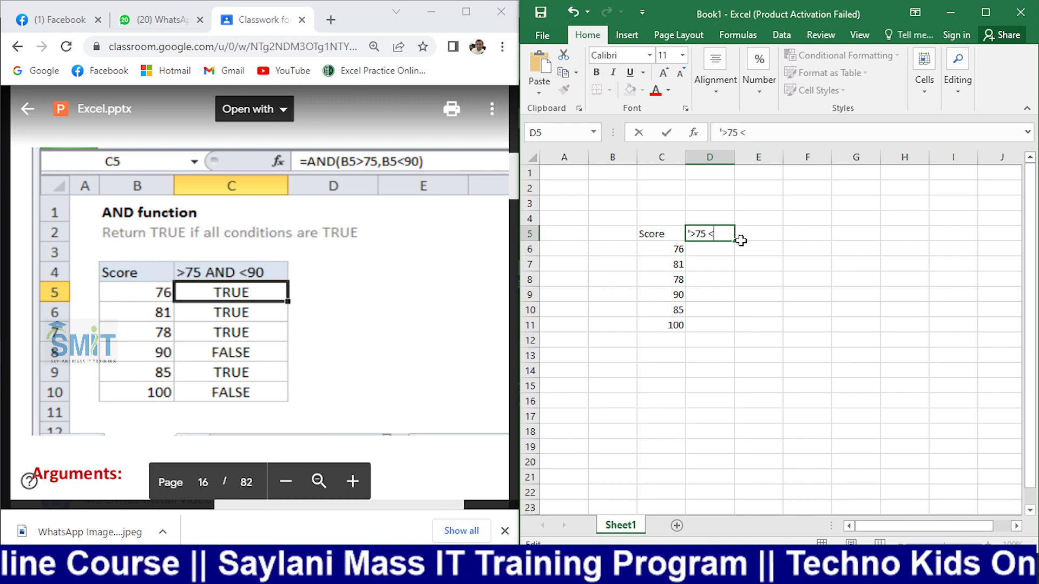
{"action": "type", "text": "90"}
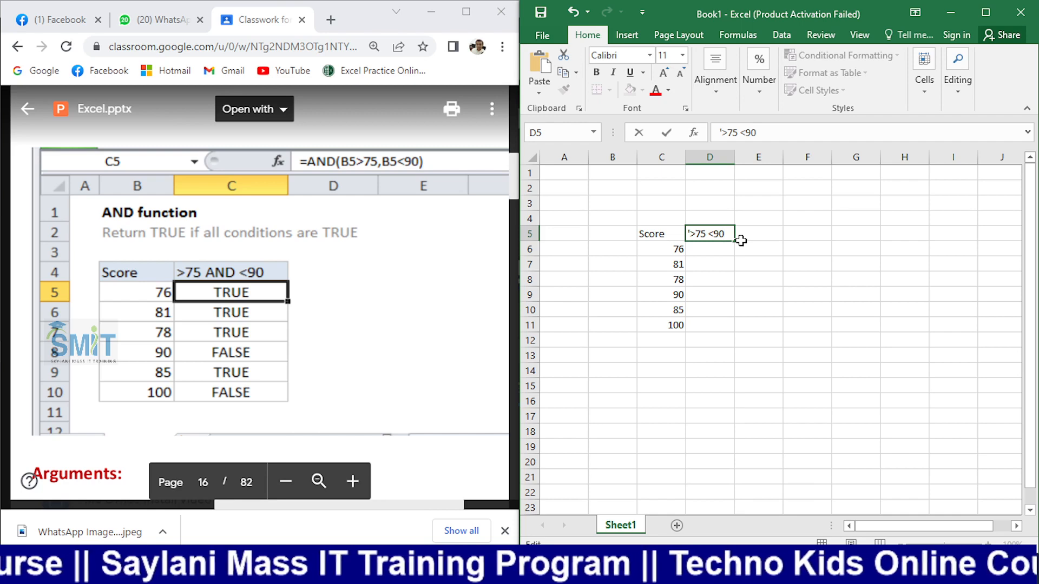
{"action": "type", "text": "'"}
{"action": "key", "text": "Return"}
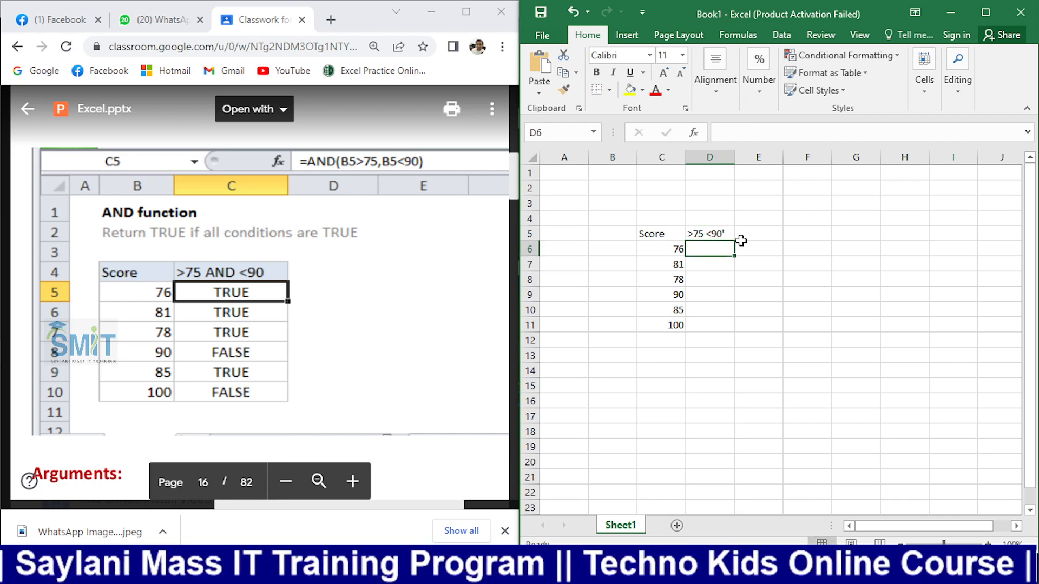
- Enlarge the worksheet view to 160% and select cell D6 beside the first score
{"action": "left_click", "coordinate": [807, 249]}
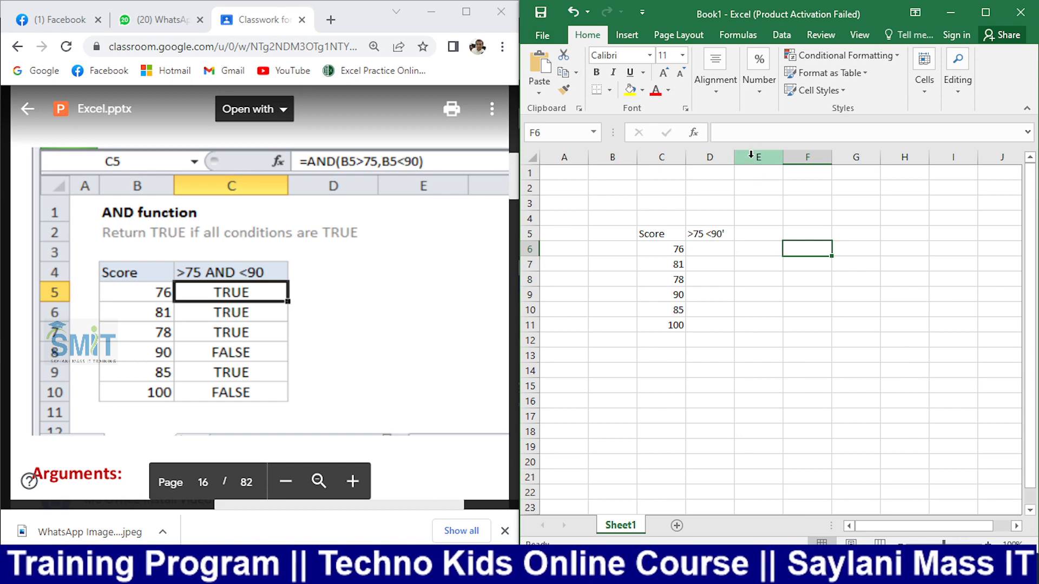
{"action": "scroll", "coordinate": [785, 335], "scroll_direction": "up", "scroll_amount": 4}
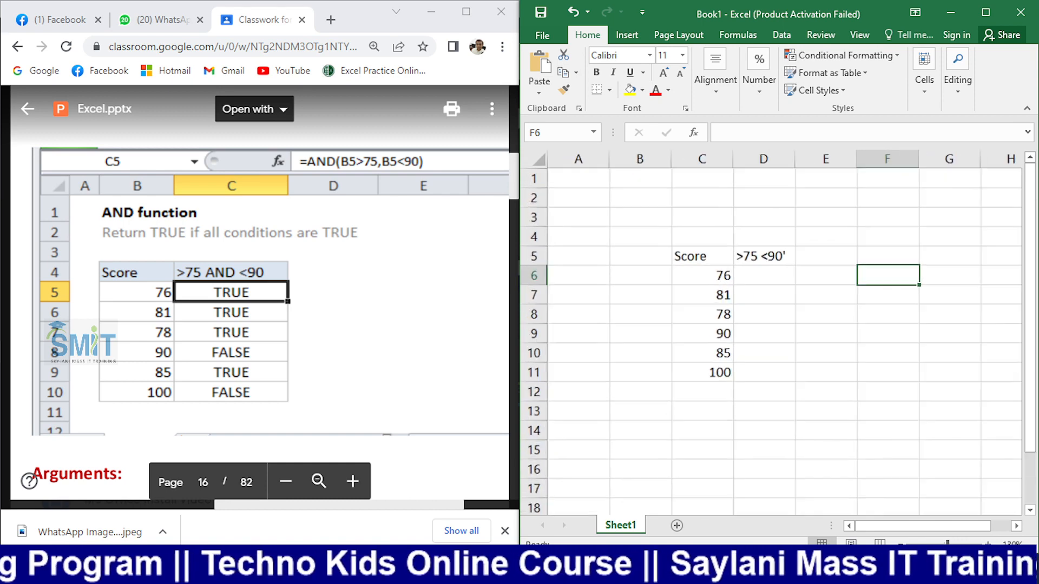
{"action": "left_click", "coordinate": [803, 347]}
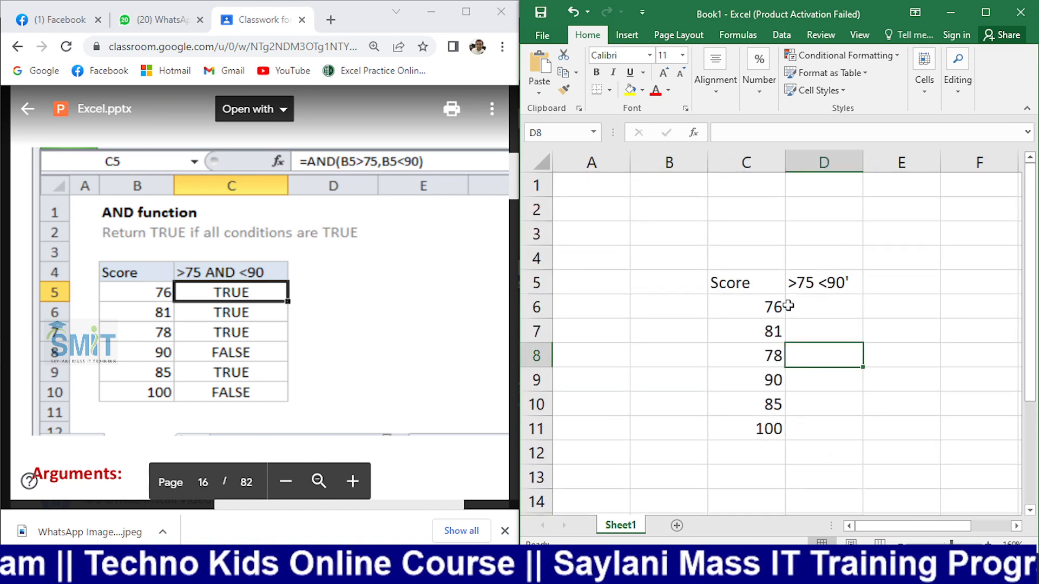
{"action": "left_click", "coordinate": [748, 309]}
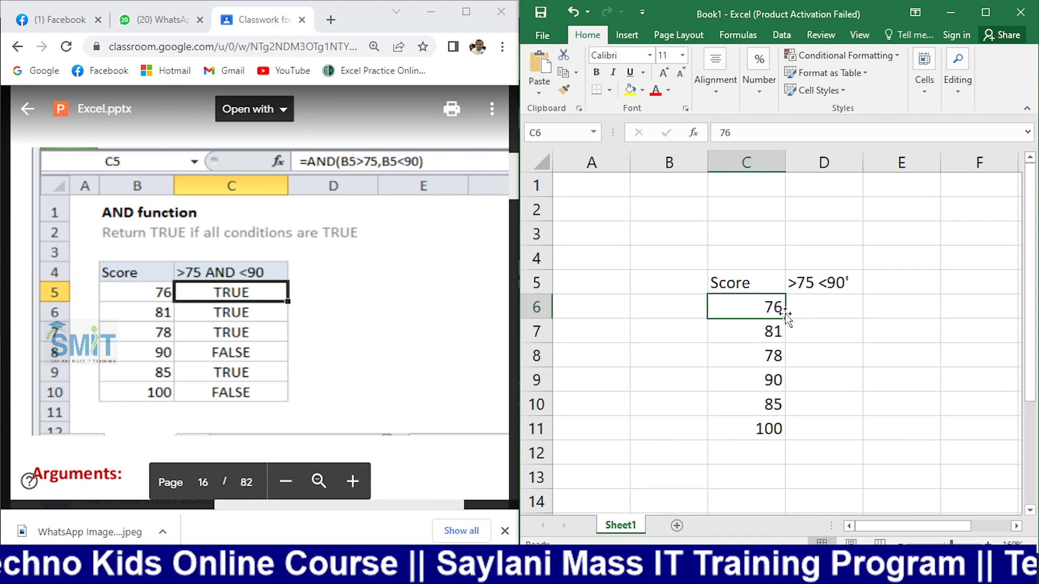
{"action": "left_click", "coordinate": [807, 311]}
{"action": "left_click", "coordinate": [817, 349]}
{"action": "left_click", "coordinate": [831, 333]}
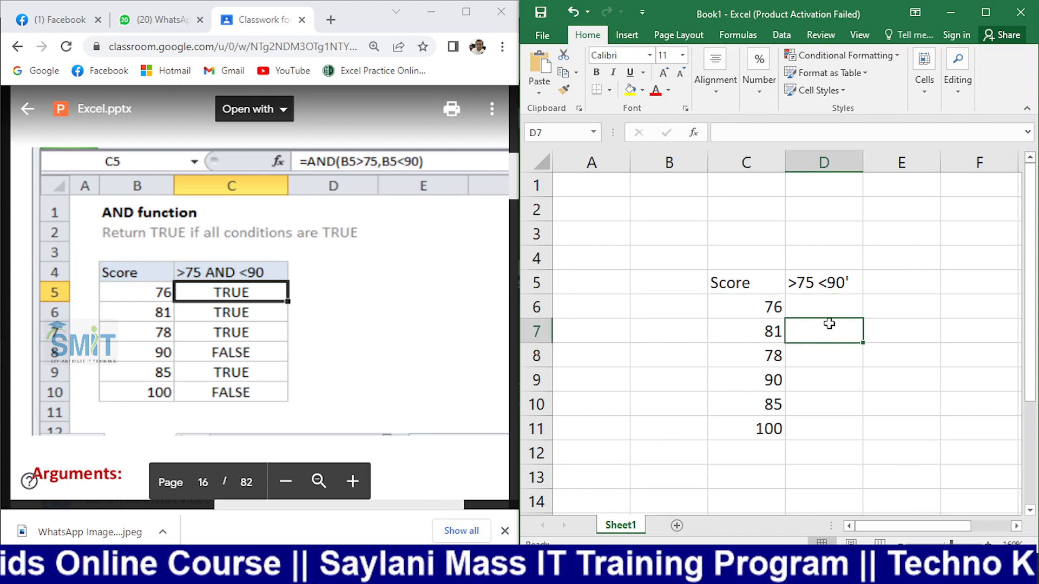
{"action": "left_click", "coordinate": [828, 301]}
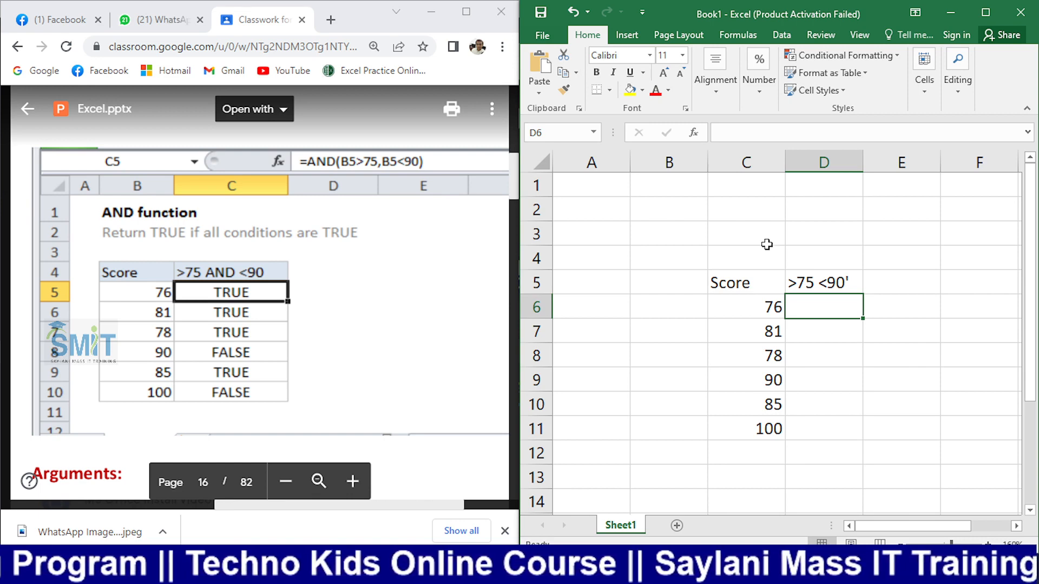
- Switch to OBS, hide the Techno Kids source and show the Madaris Class source, then return to the slides and workbook
{"action": "key", "text": "alt+Tab"}
{"action": "key", "text": "alt+Tab"}
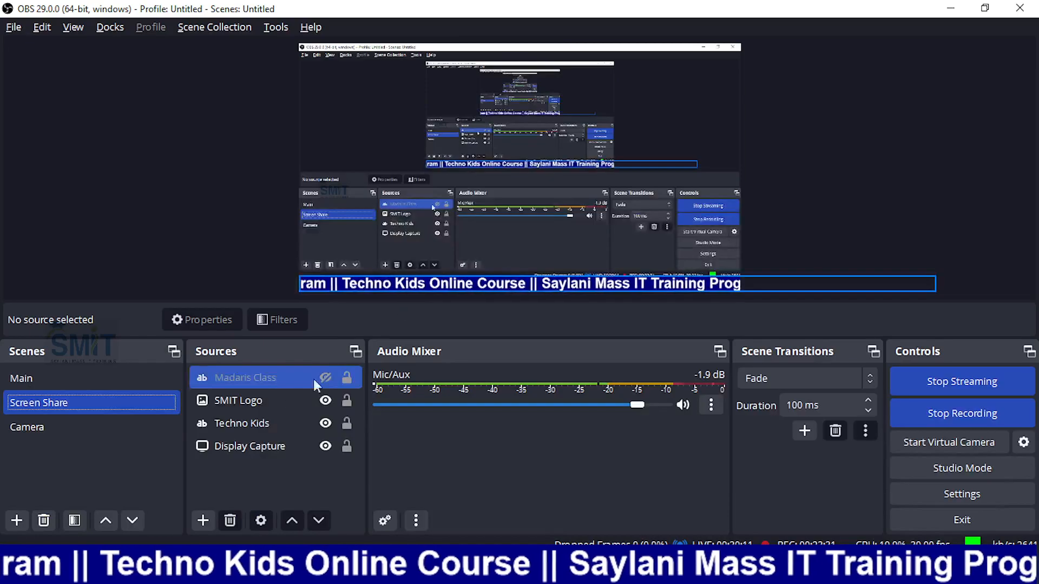
{"action": "left_click", "coordinate": [264, 424]}
{"action": "left_click", "coordinate": [269, 377]}
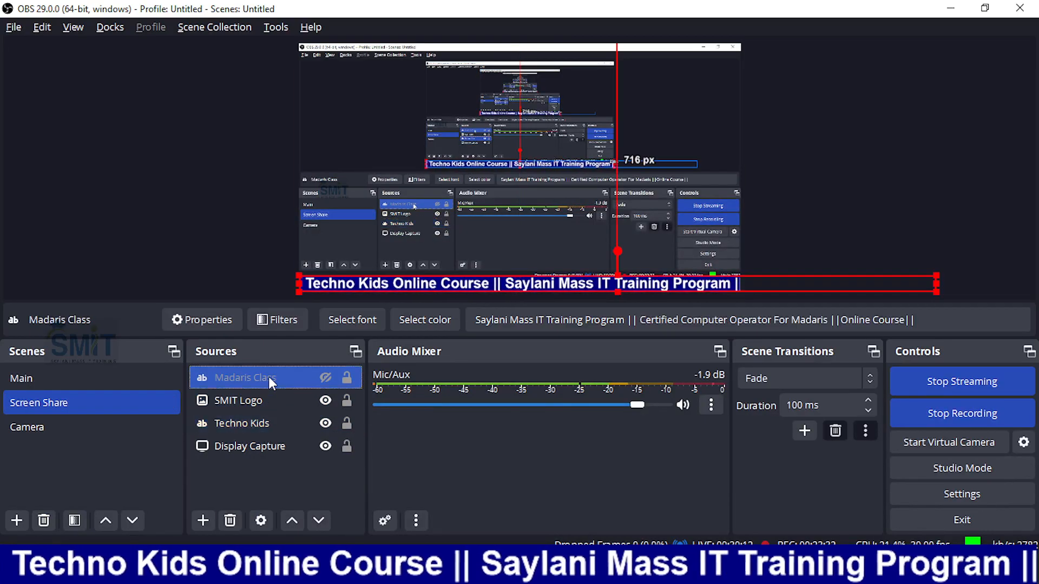
{"action": "left_click", "coordinate": [325, 423]}
{"action": "left_click", "coordinate": [325, 377]}
{"action": "key", "text": "alt+Tab"}
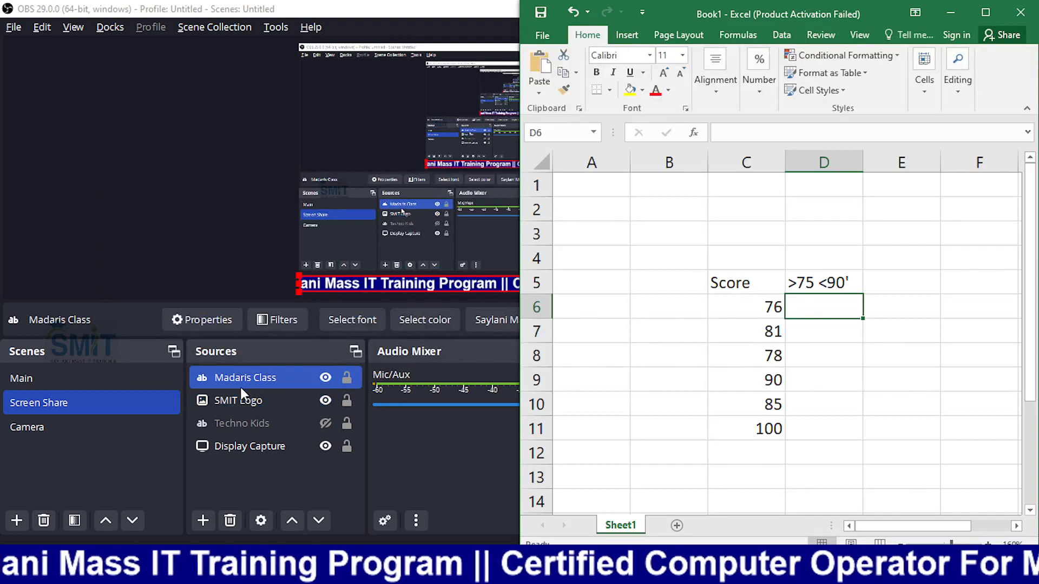
{"action": "key", "text": "alt+Tab"}
{"action": "key", "text": "alt+Tab"}
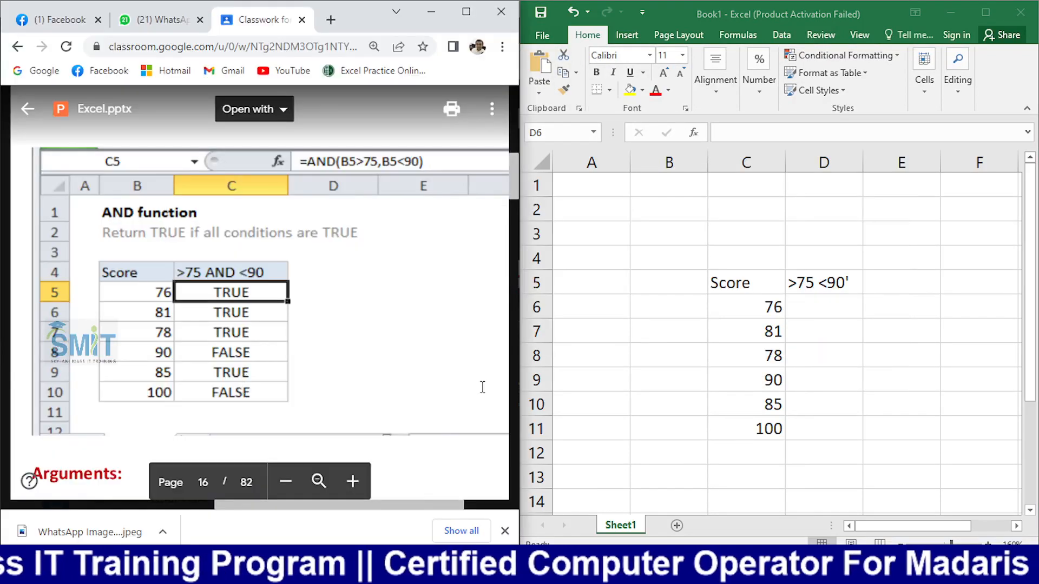
- Go back to the Logical Operators slide on page 8 and reduce it until the whole operator table fits
{"action": "left_click", "coordinate": [836, 360]}
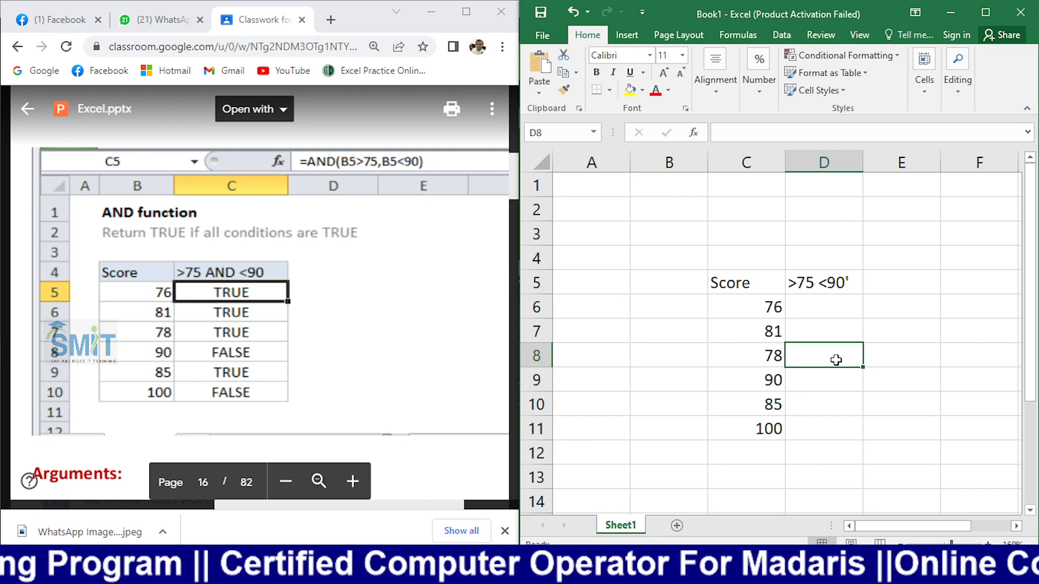
{"action": "left_click", "coordinate": [296, 268]}
{"action": "scroll", "coordinate": [296, 268], "scroll_direction": "up", "scroll_amount": 20}
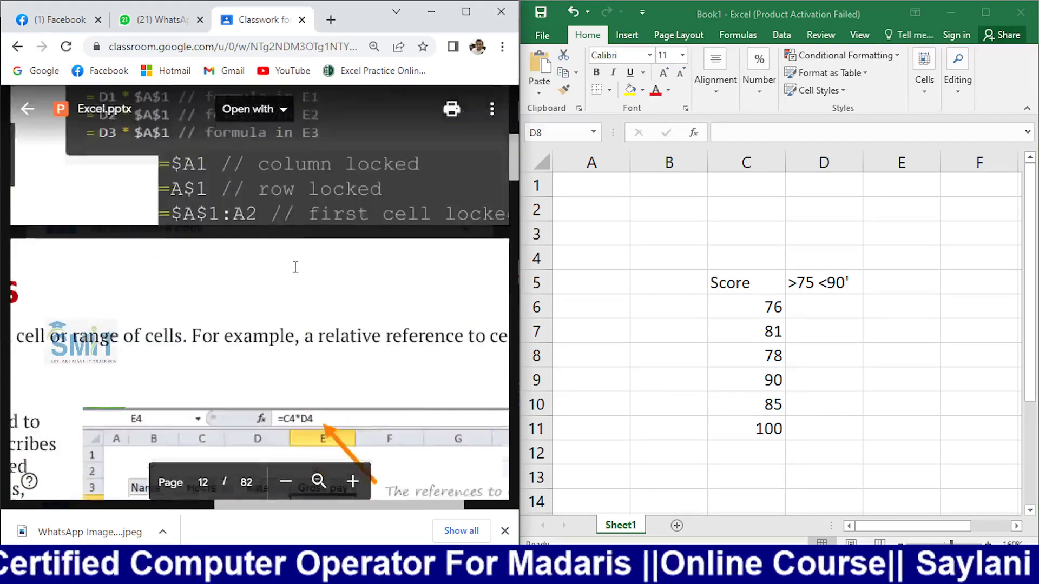
{"action": "scroll", "coordinate": [295, 269], "scroll_direction": "up", "scroll_amount": 20}
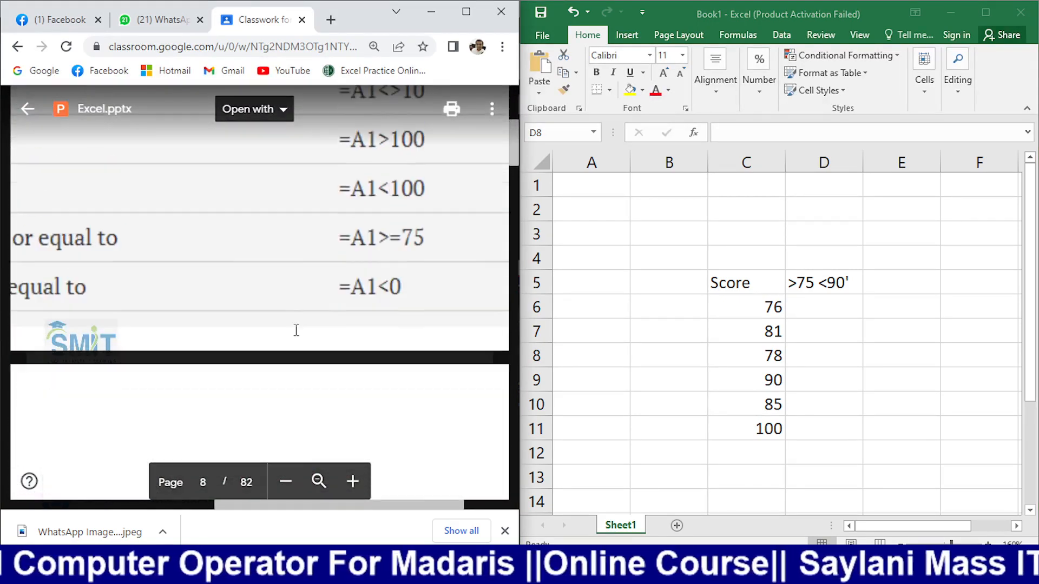
{"action": "left_click", "coordinate": [288, 481]}
{"action": "left_click", "coordinate": [301, 480]}
{"action": "left_click", "coordinate": [297, 480]}
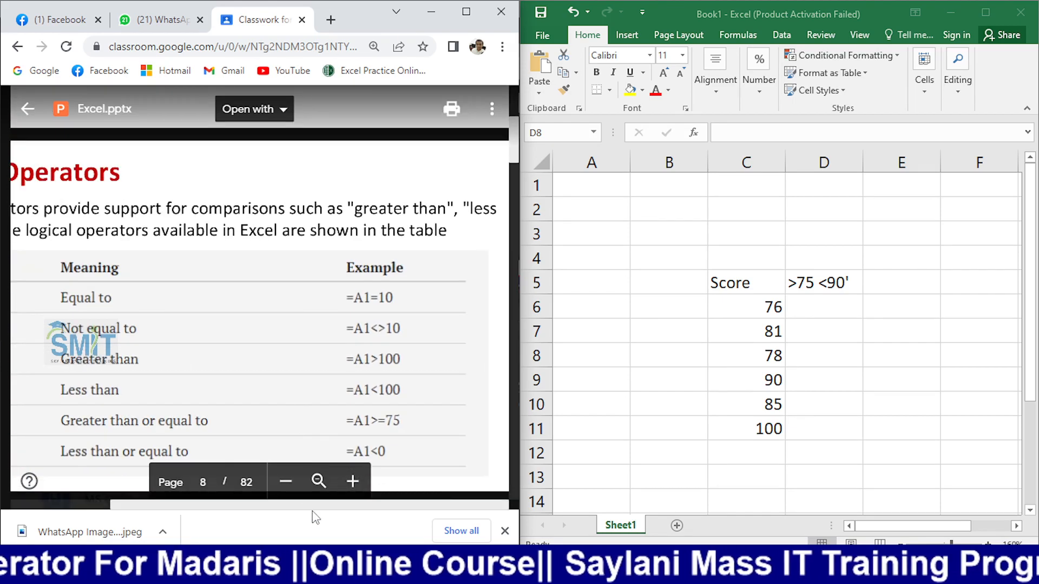
{"action": "left_click", "coordinate": [294, 479]}
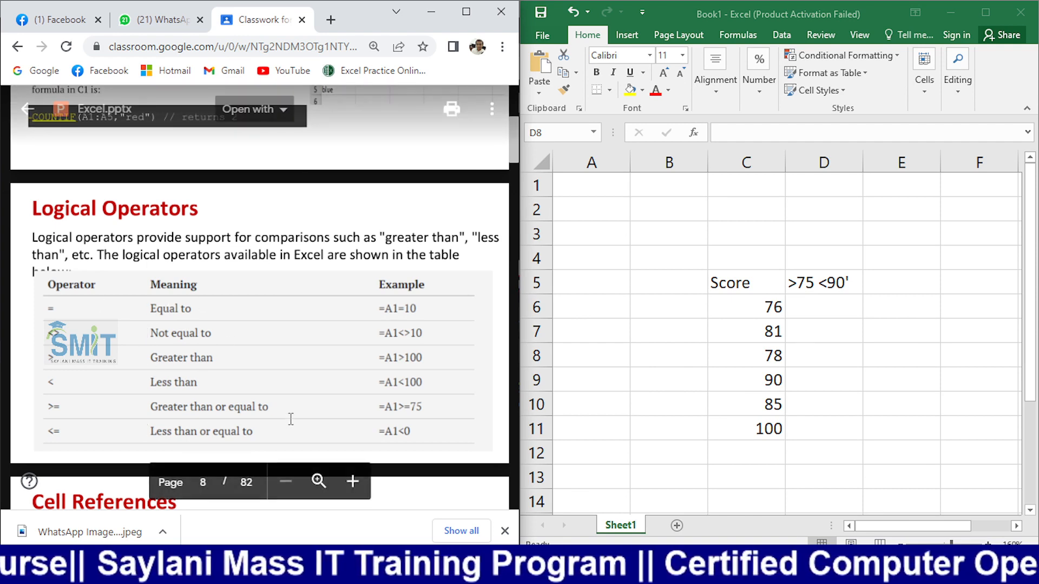
- Return to the AND Function slide on page 16 and enlarge the browser page to show its summary, syntax and example
{"action": "scroll", "coordinate": [275, 406], "scroll_direction": "down", "scroll_amount": 15}
{"action": "scroll", "coordinate": [290, 413], "scroll_direction": "up", "scroll_amount": 15}
{"action": "scroll", "coordinate": [288, 413], "scroll_direction": "down", "scroll_amount": 3}
{"action": "scroll", "coordinate": [288, 413], "scroll_direction": "down", "scroll_amount": 3}
{"action": "scroll", "coordinate": [288, 413], "scroll_direction": "down", "scroll_amount": 20}
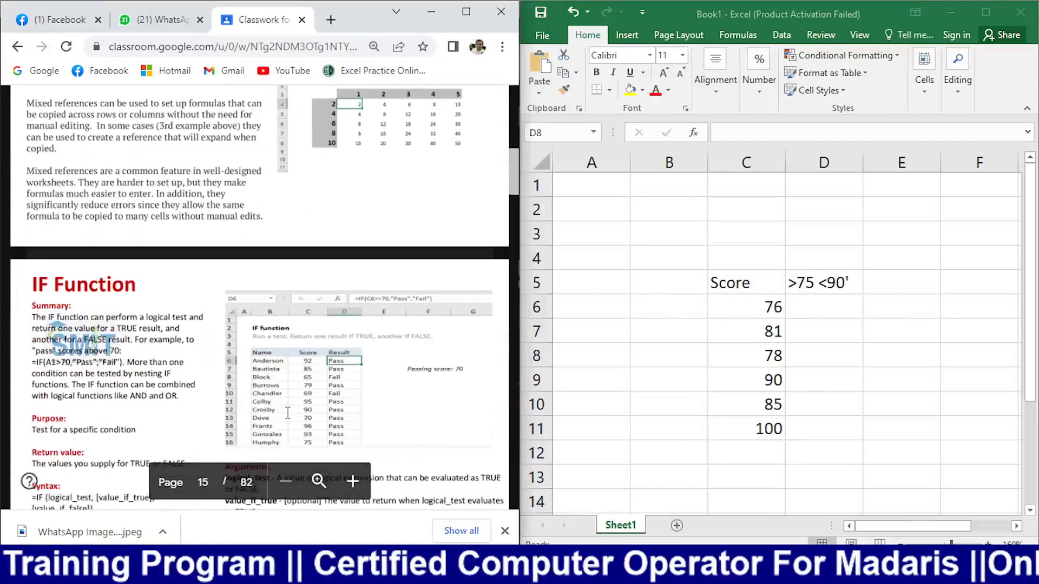
{"action": "scroll", "coordinate": [288, 413], "scroll_direction": "down", "scroll_amount": 5}
{"action": "scroll", "coordinate": [320, 347], "scroll_direction": "up", "scroll_amount": 3}
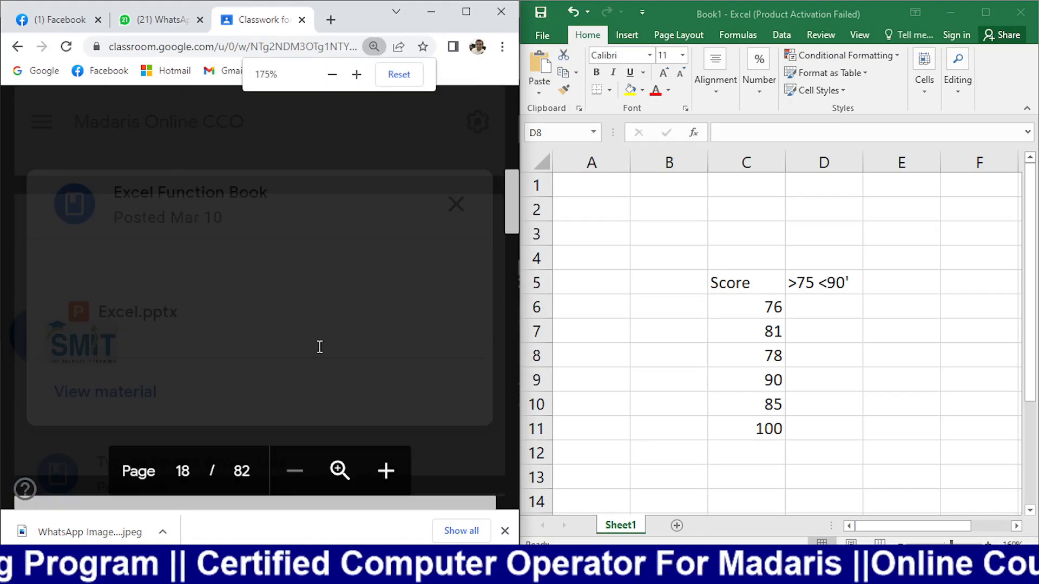
{"action": "scroll", "coordinate": [320, 347], "scroll_direction": "up", "scroll_amount": 20}
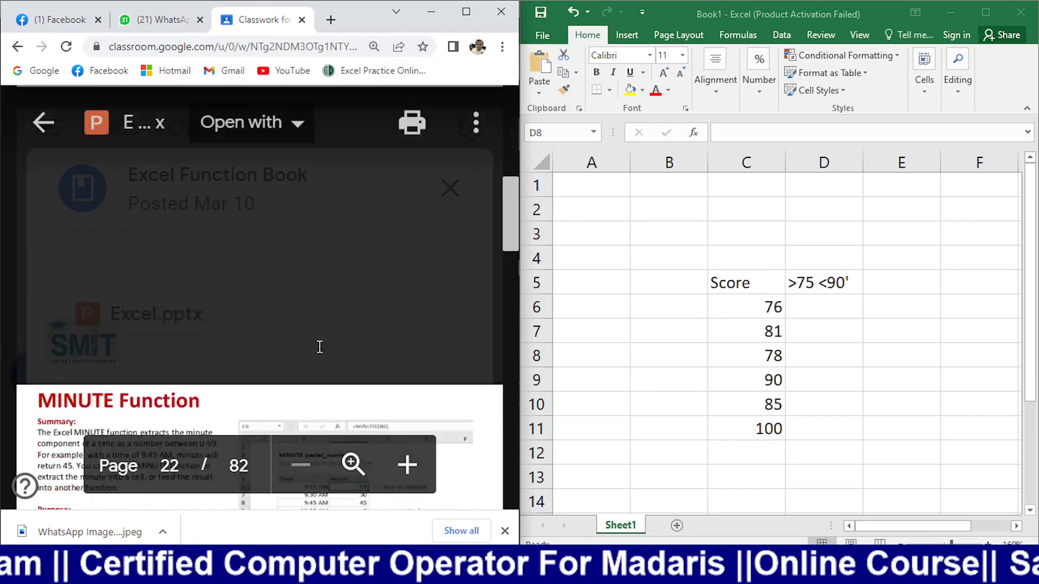
{"action": "scroll", "coordinate": [322, 354], "scroll_direction": "up", "scroll_amount": 15}
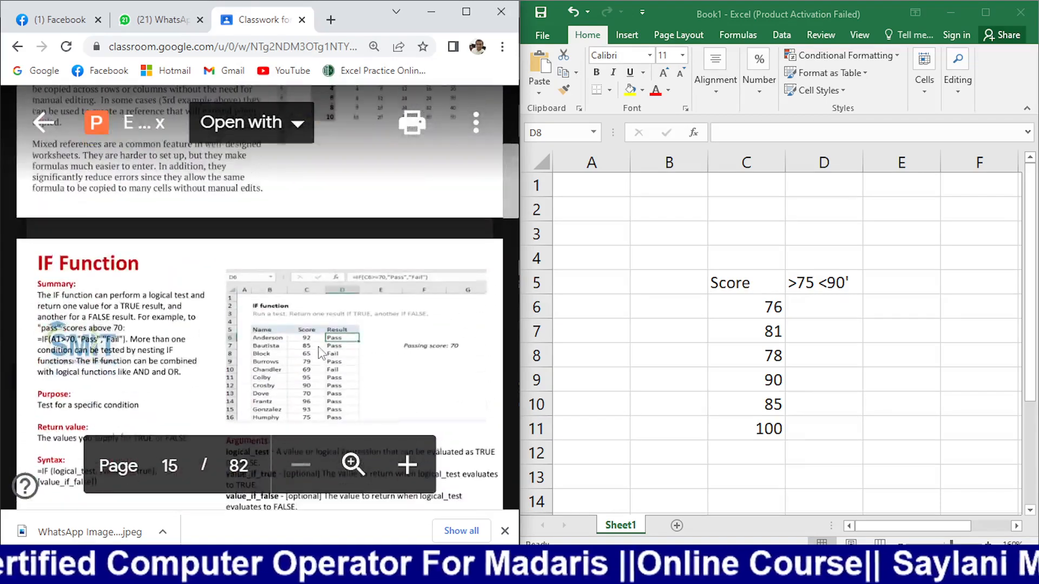
{"action": "scroll", "coordinate": [320, 348], "scroll_direction": "down", "scroll_amount": 2}
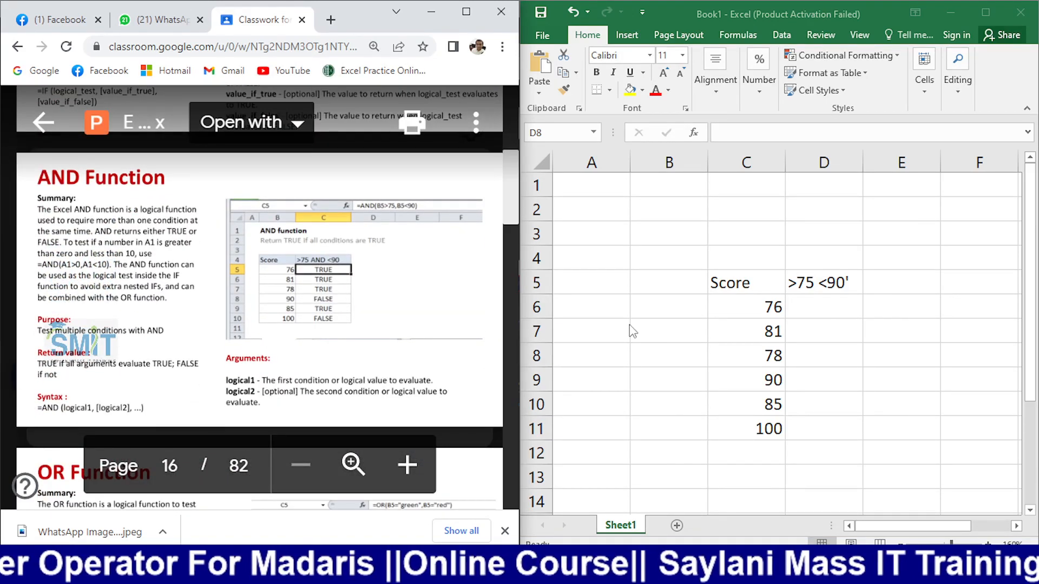
{"action": "left_click", "coordinate": [823, 313]}
{"action": "left_click", "coordinate": [817, 309]}
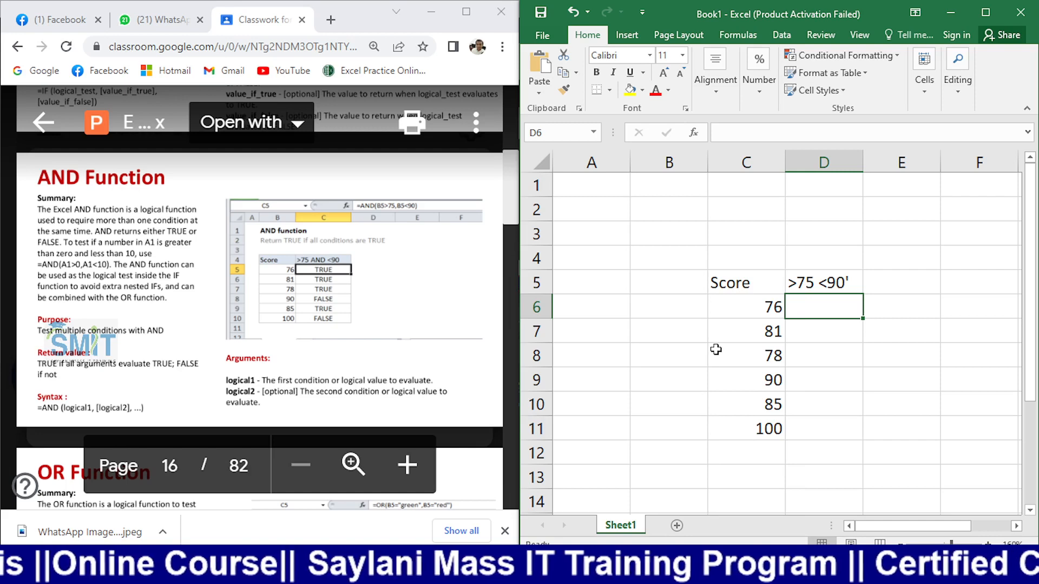
{"action": "left_click", "coordinate": [806, 334]}
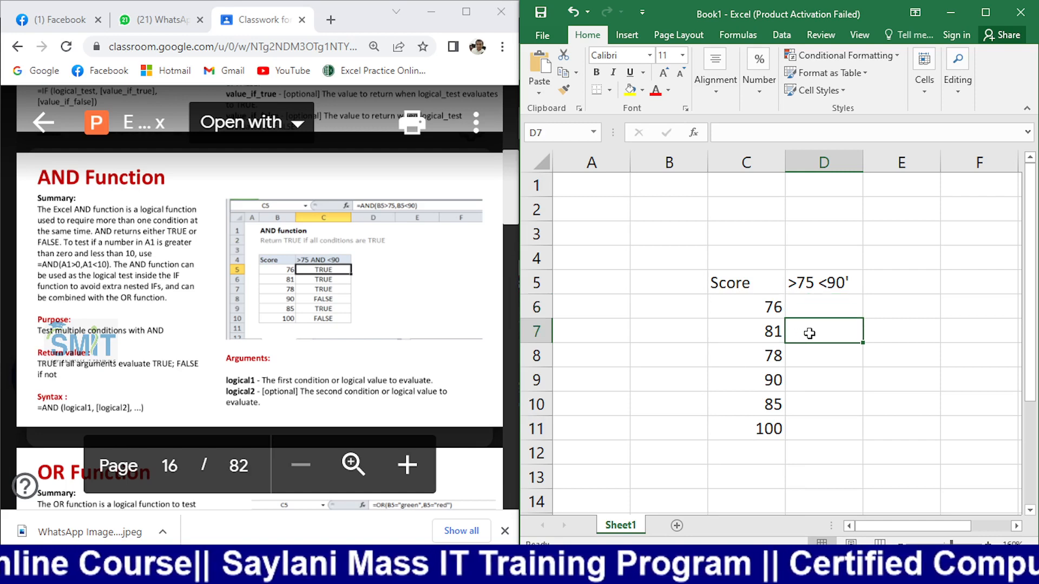
{"action": "left_click", "coordinate": [751, 308]}
{"action": "left_click", "coordinate": [747, 347]}
{"action": "left_click", "coordinate": [752, 304]}
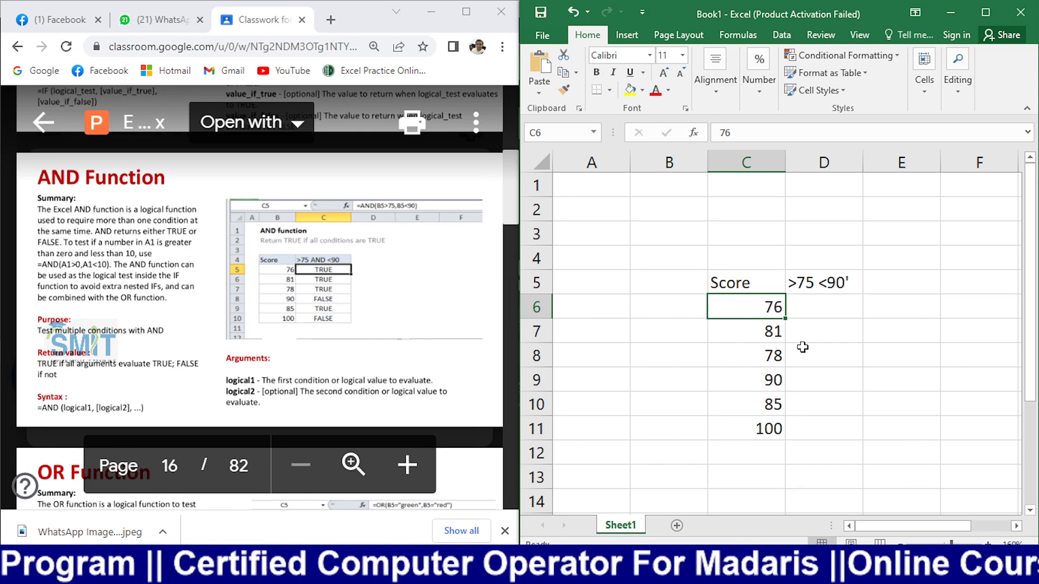
- Enter an AND formula in D6 that tests whether the score in C6 is above 75 and below 90
{"action": "left_click", "coordinate": [821, 302]}
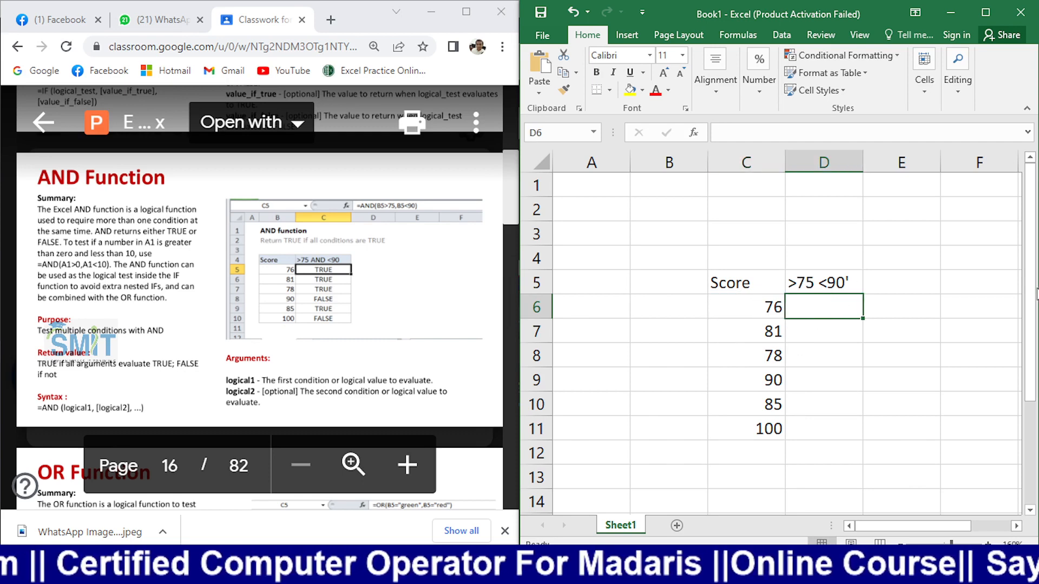
{"action": "type", "text": "=and"}
{"action": "key", "text": "Tab"}
{"action": "key", "text": "Left"}
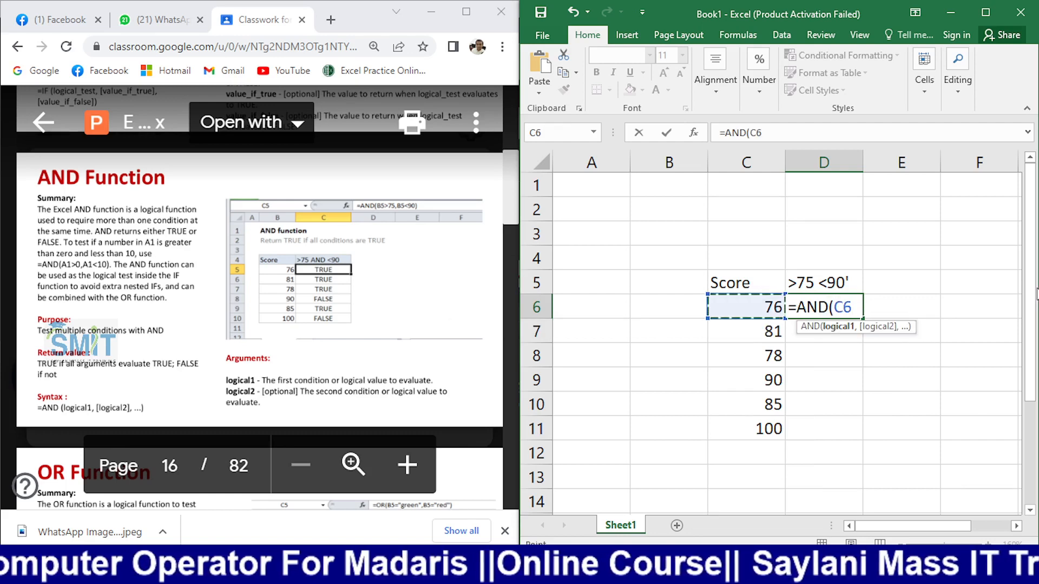
{"action": "type", "text": ">"}
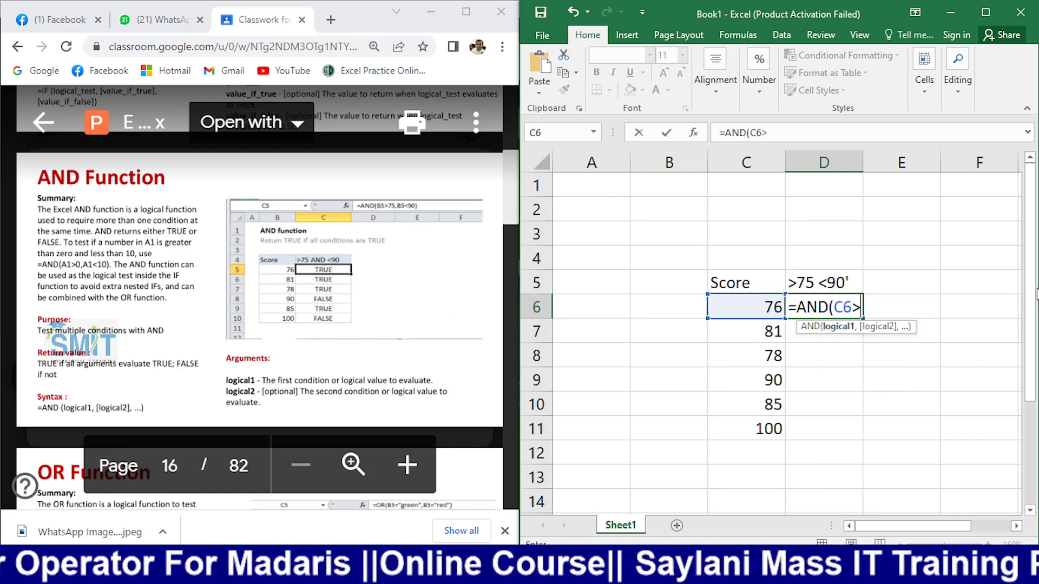
{"action": "type", "text": "75"}
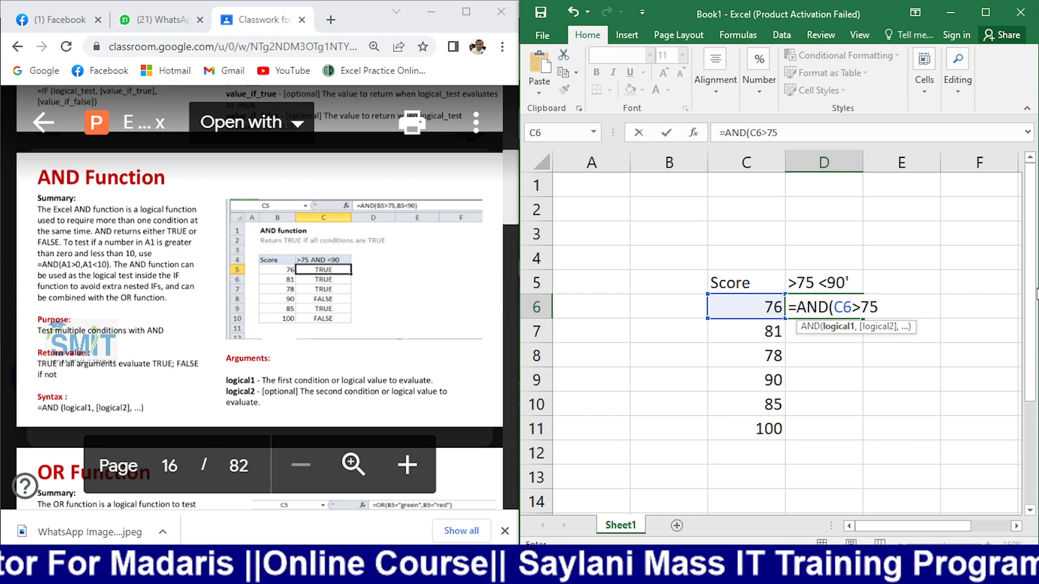
{"action": "type", "text": " ,"}
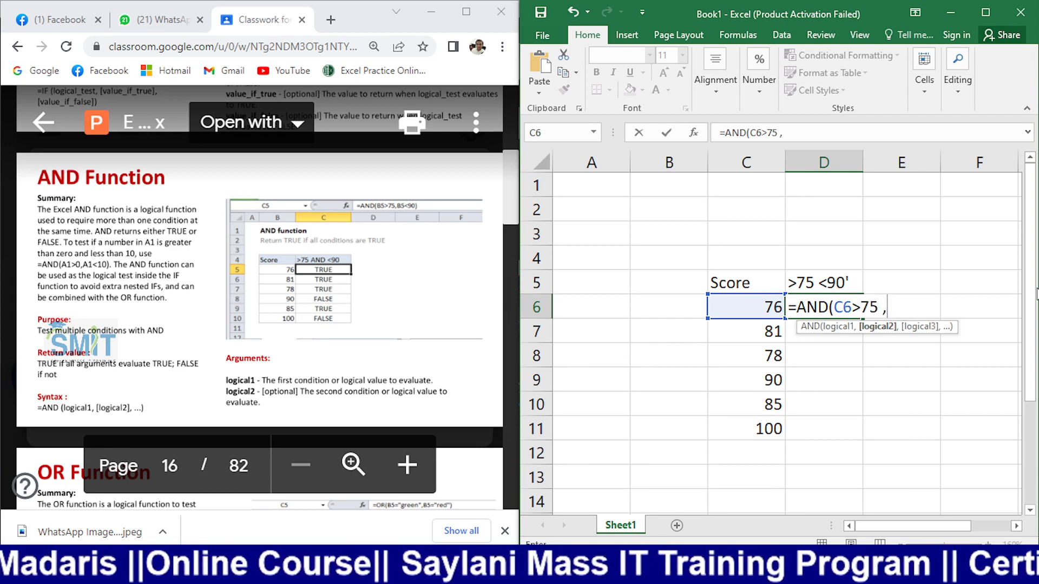
{"action": "key", "text": "Left"}
{"action": "key", "text": "Left"}
{"action": "key", "text": "Right"}
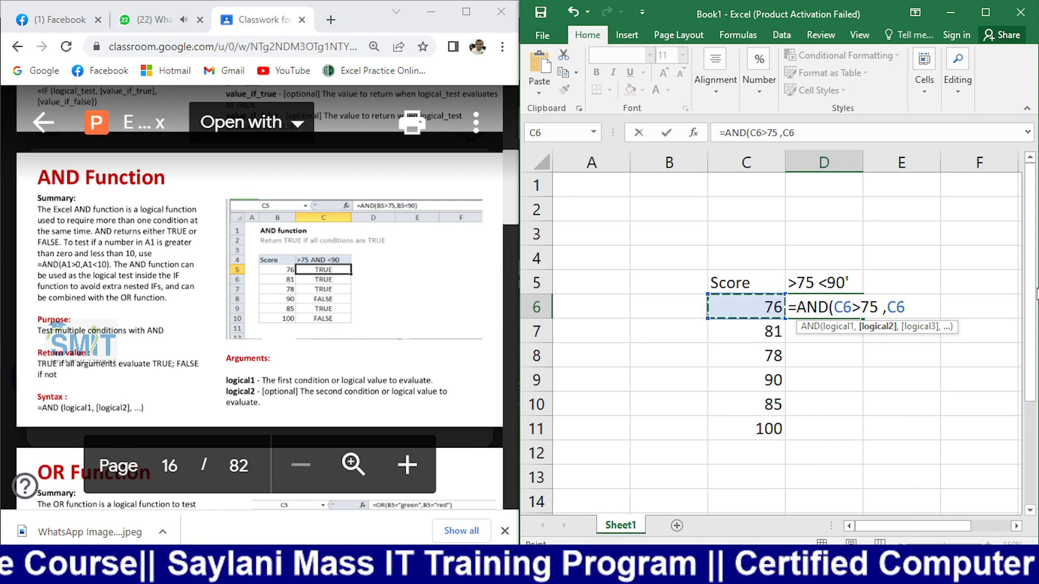
{"action": "type", "text": "<90"}
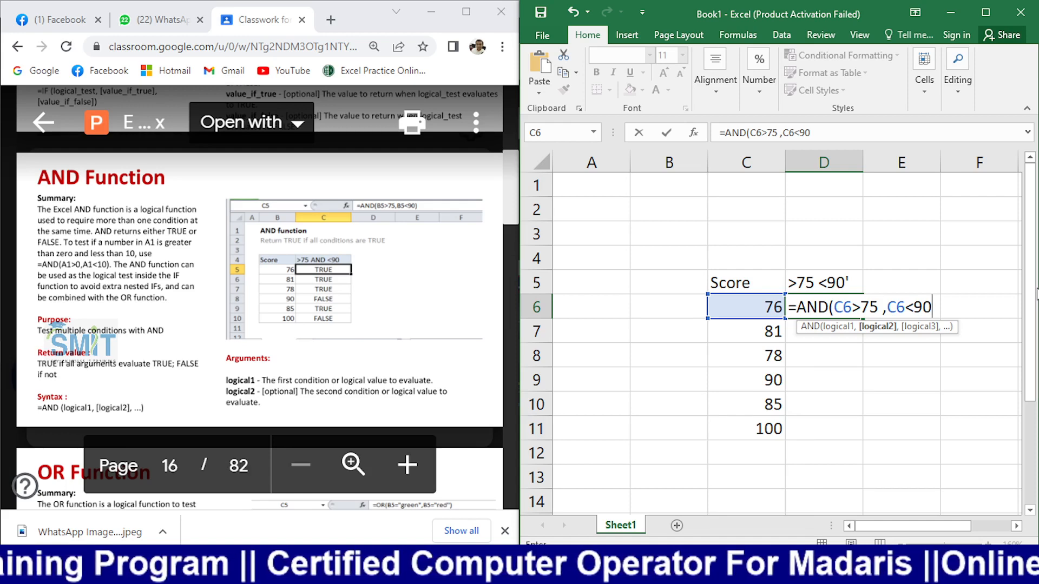
{"action": "key", "text": "Return"}
{"action": "key", "text": "Up"}
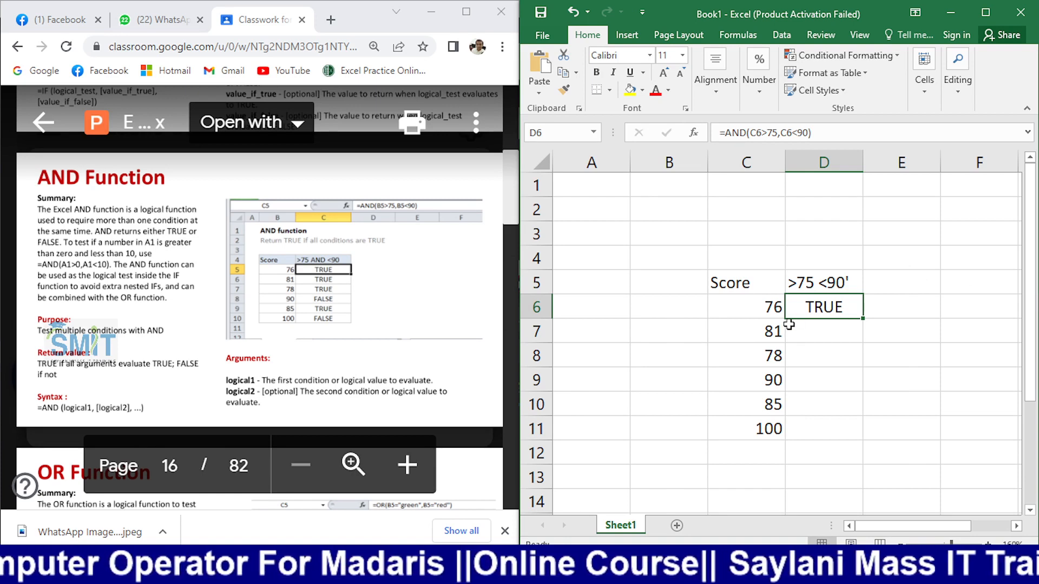
- Enter the formula =OR(C6>75,C6<90) in E6 to test the same first score
{"action": "left_click", "coordinate": [928, 311]}
{"action": "type", "text": "="}
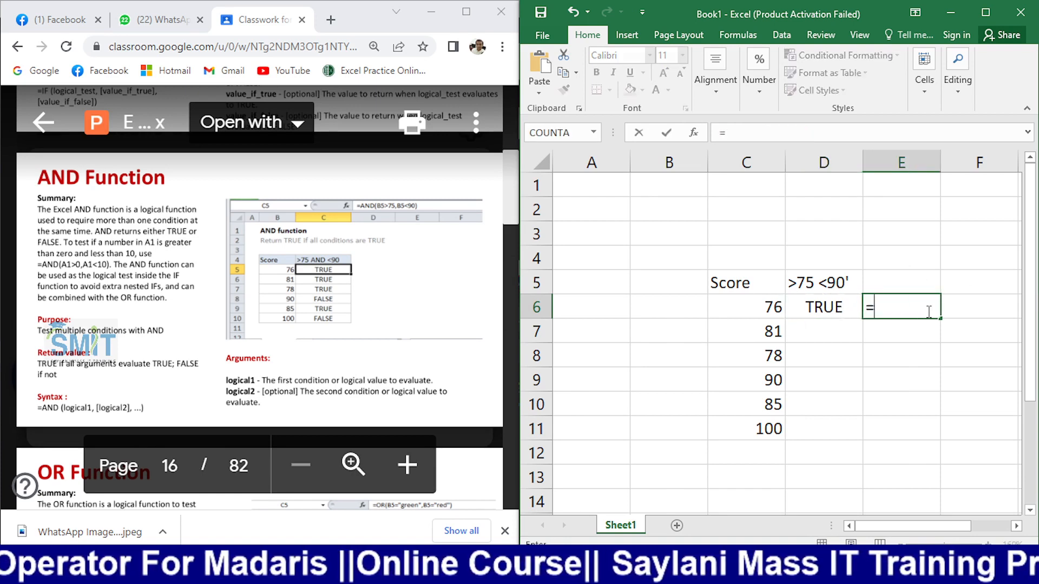
{"action": "type", "text": "or"}
{"action": "key", "text": "Tab"}
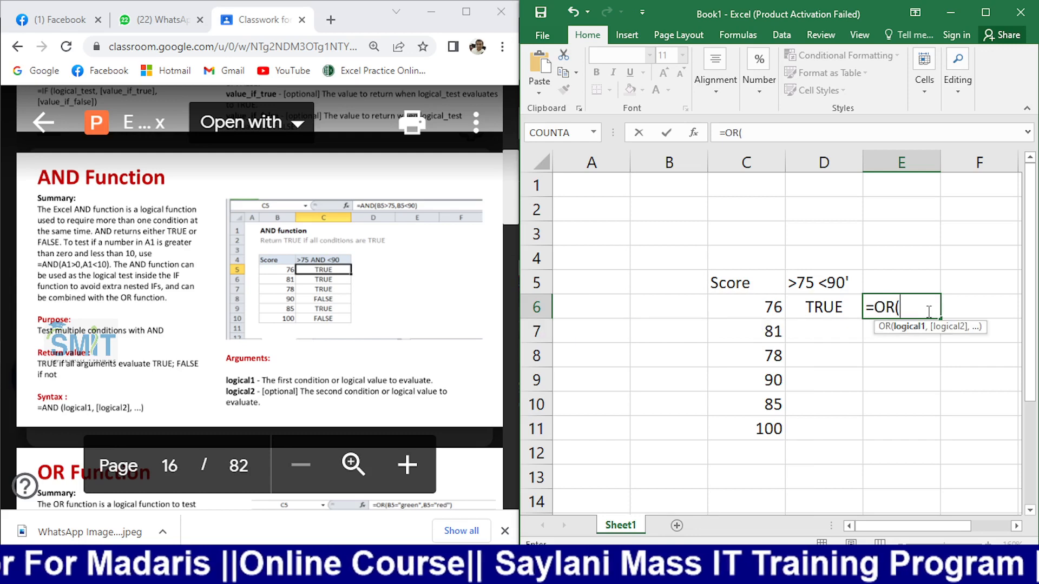
{"action": "key", "text": "Left"}
{"action": "key", "text": "Left"}
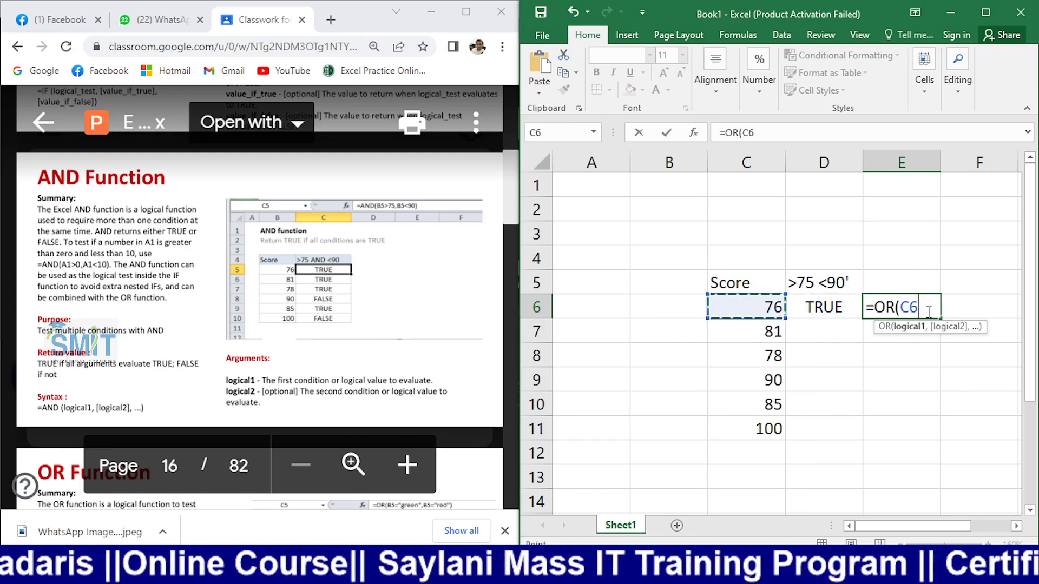
{"action": "type", "text": ">7"}
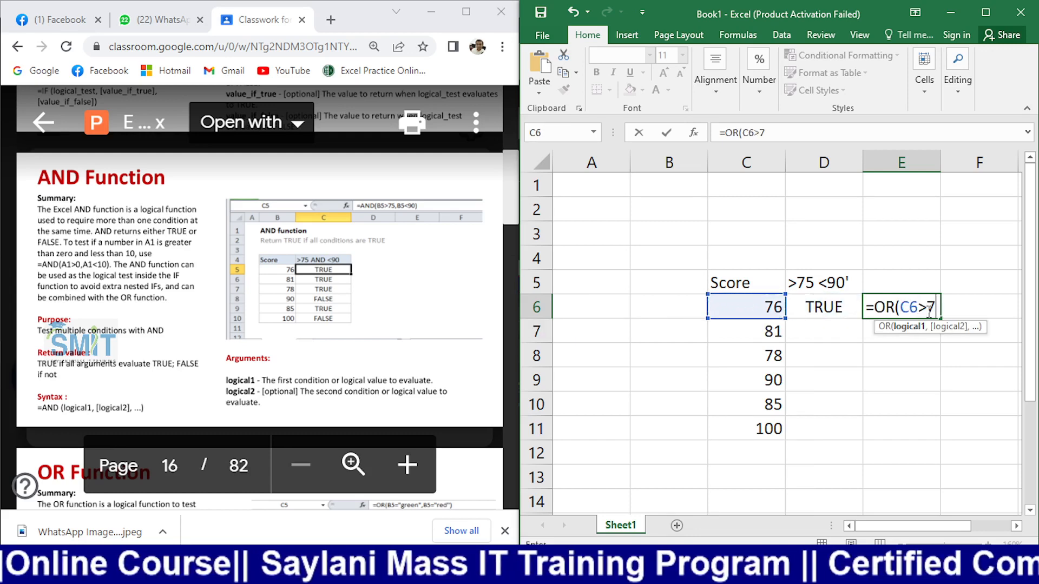
{"action": "type", "text": "5,"}
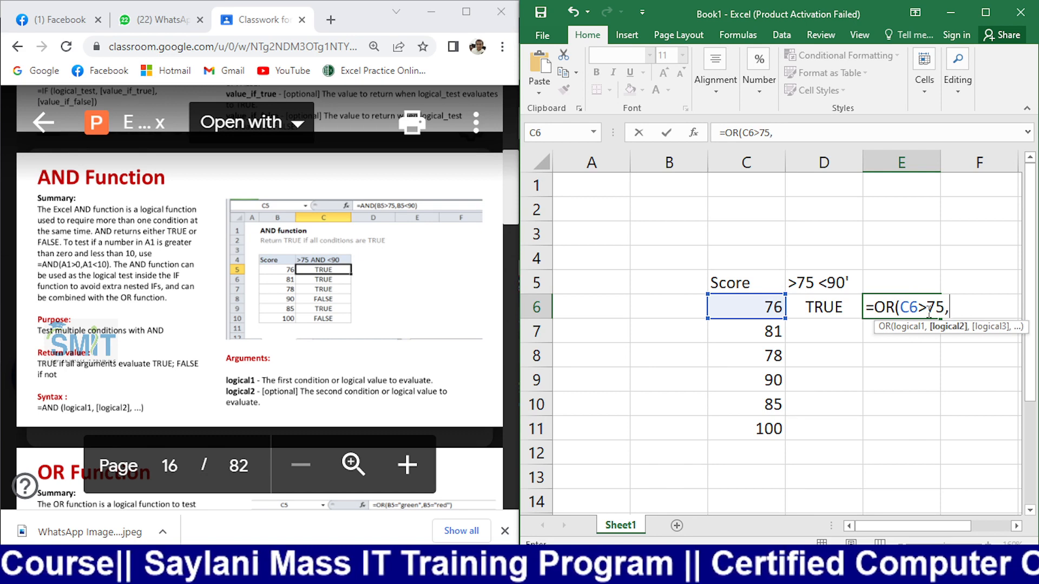
{"action": "key", "text": "Left"}
{"action": "key", "text": "Left"}
{"action": "type", "text": "<90"}
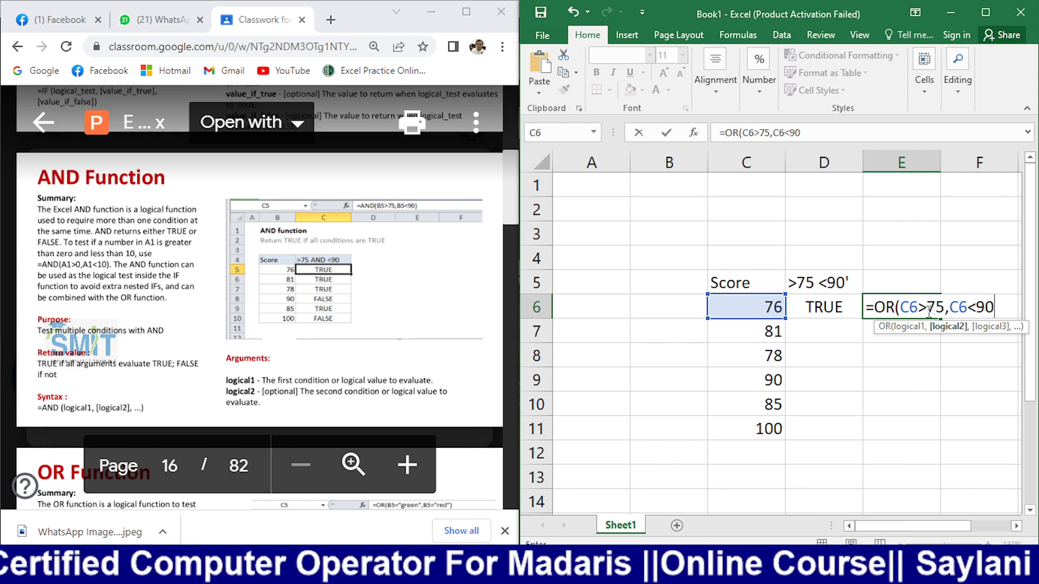
{"action": "key", "text": "Return"}
{"action": "left_click", "coordinate": [871, 307]}
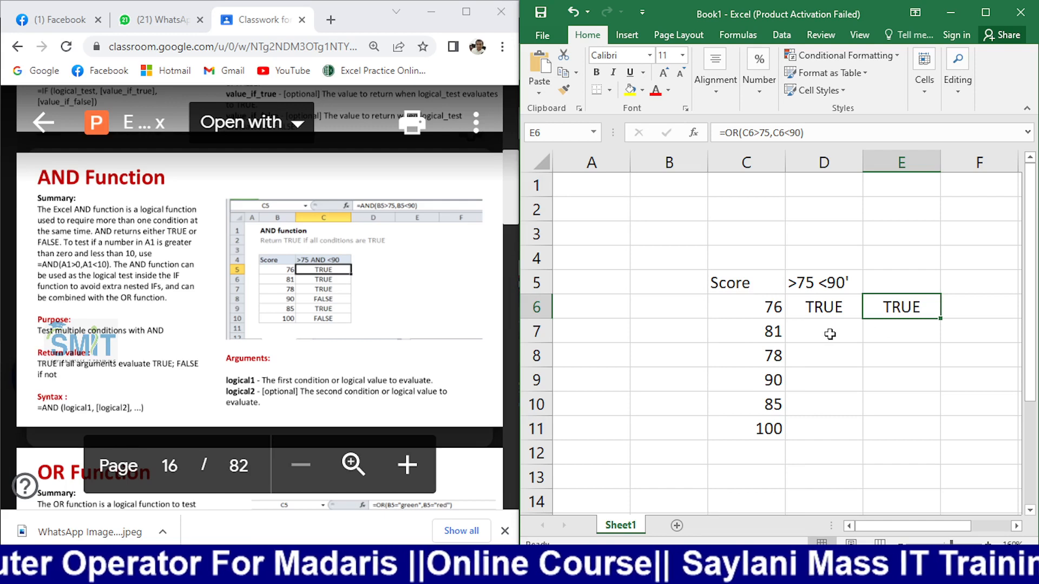
{"action": "left_click", "coordinate": [836, 332]}
{"action": "left_click", "coordinate": [911, 332]}
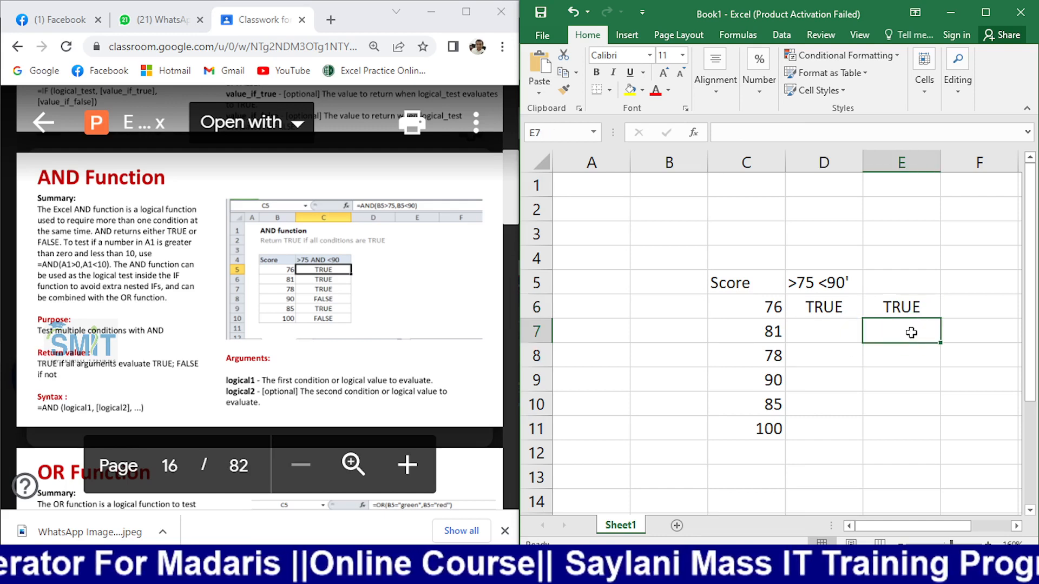
{"action": "left_click_drag", "start_coordinate": [911, 331], "coordinate": [907, 426]}
{"action": "left_click", "coordinate": [917, 398]}
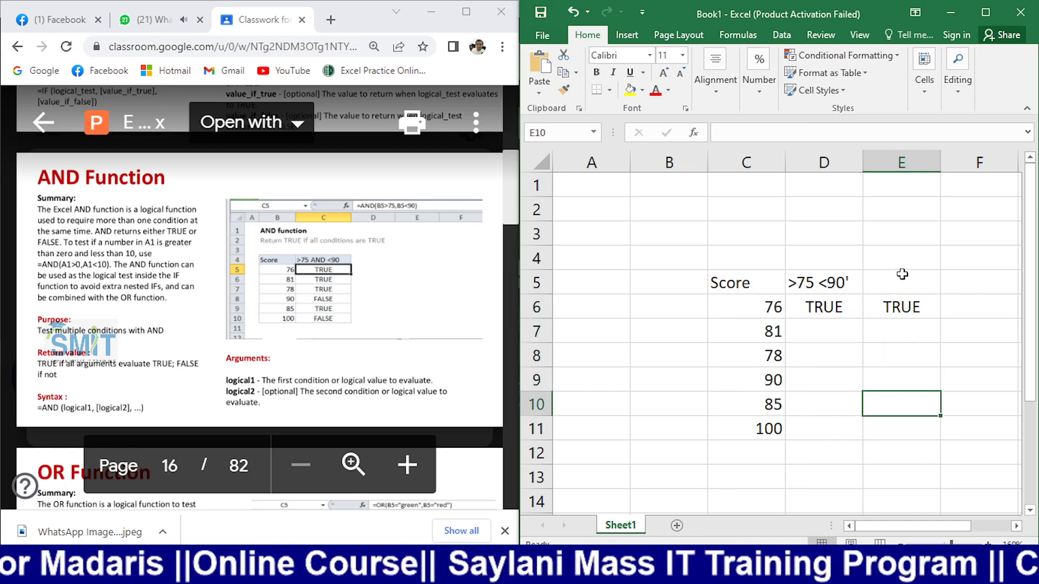
- Label the two formula columns above their results with And in D4 and Or in E4
{"action": "left_click", "coordinate": [925, 255]}
{"action": "type", "text": "Or"}
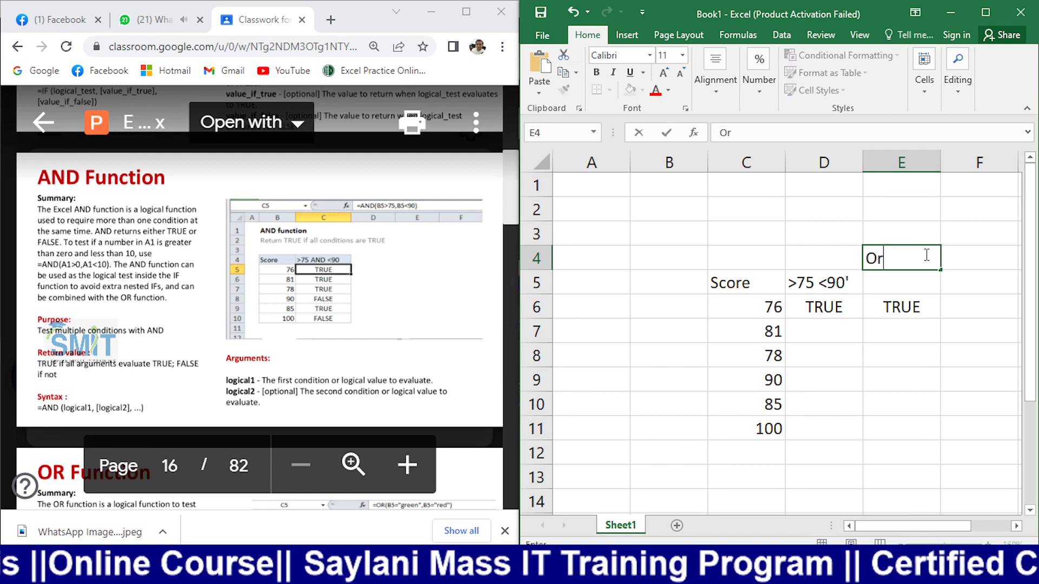
{"action": "key", "text": "Left"}
{"action": "type", "text": "A"}
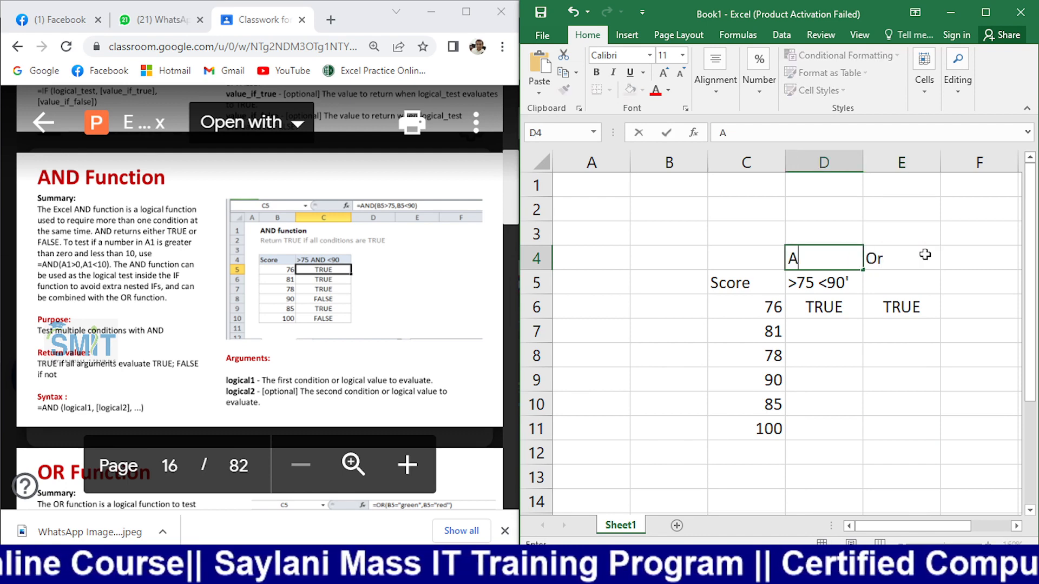
{"action": "type", "text": "nd"}
{"action": "key", "text": "Down"}
{"action": "key", "text": "Right"}
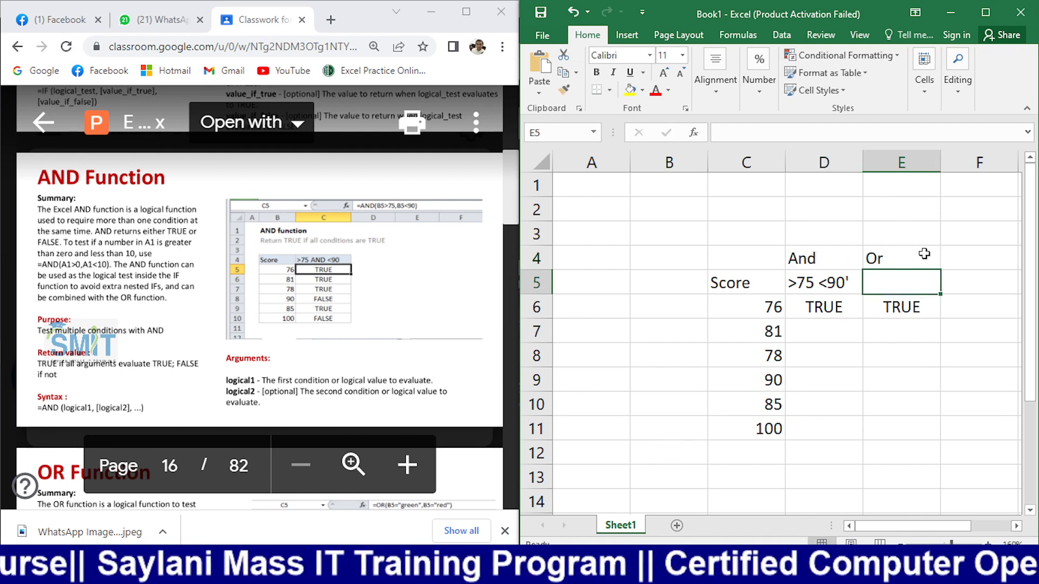
{"action": "left_click", "coordinate": [908, 326]}
{"action": "left_click", "coordinate": [913, 395]}
{"action": "left_click", "coordinate": [924, 332]}
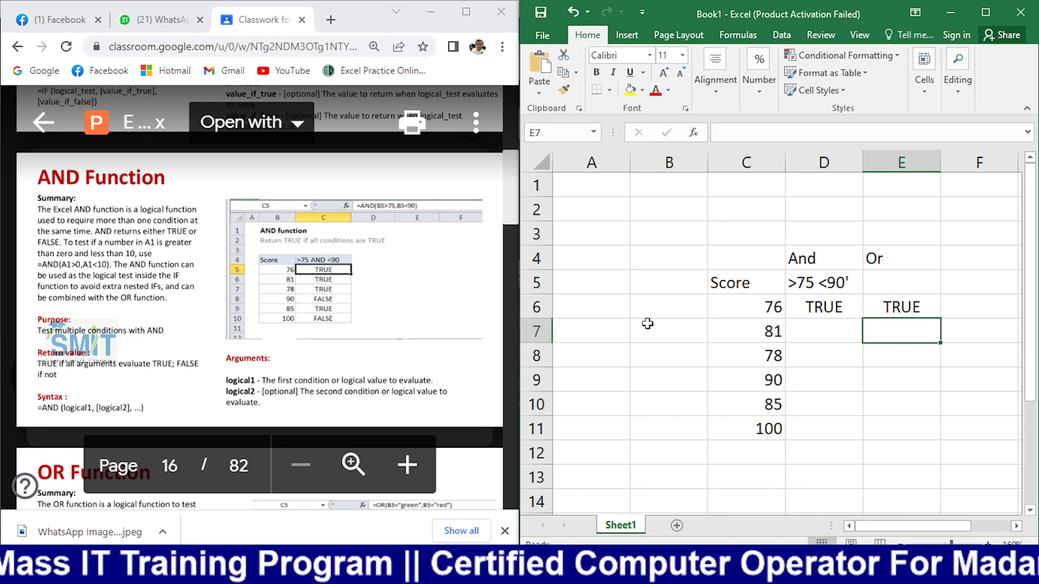
- Number the scores in column B by entering 1 and 2 in B6:B7 and filling the series down to B11
{"action": "left_click_drag", "start_coordinate": [680, 293], "coordinate": [679, 296]}
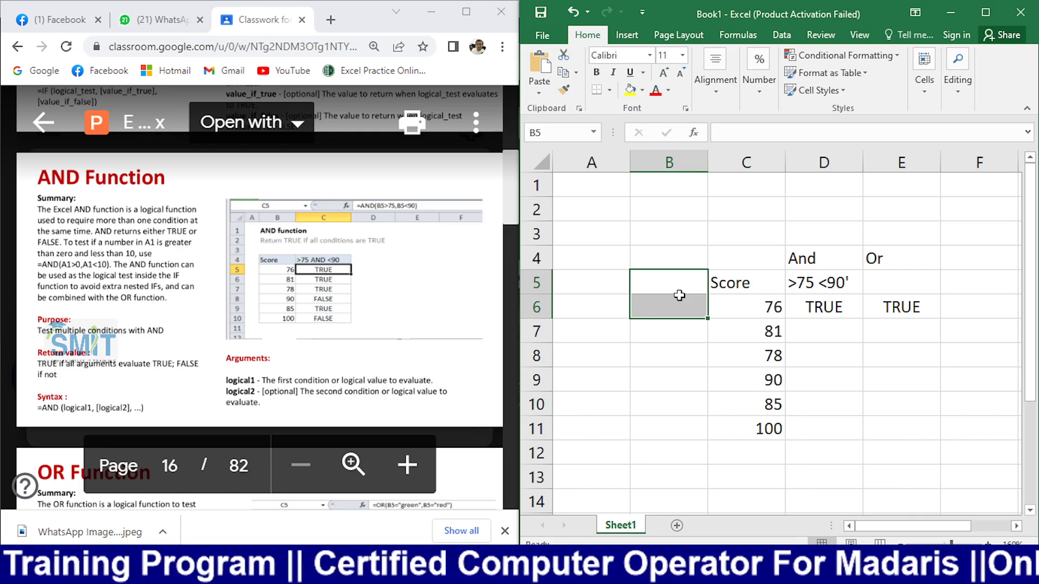
{"action": "left_click", "coordinate": [680, 295]}
{"action": "type", "text": "1"}
{"action": "key", "text": "Return"}
{"action": "type", "text": "2"}
{"action": "key", "text": "Return"}
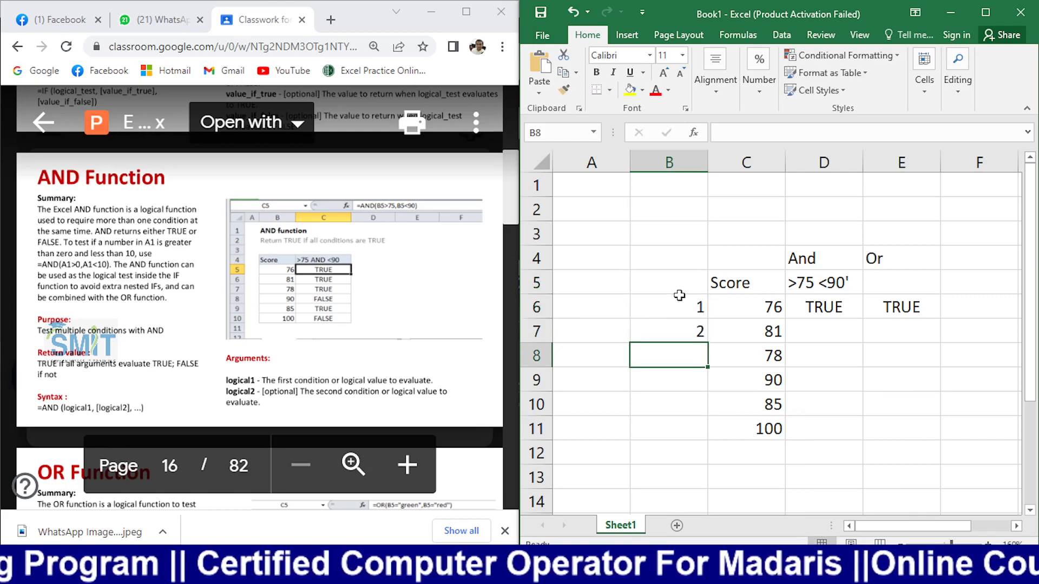
{"action": "left_click_drag", "start_coordinate": [698, 306], "coordinate": [699, 331]}
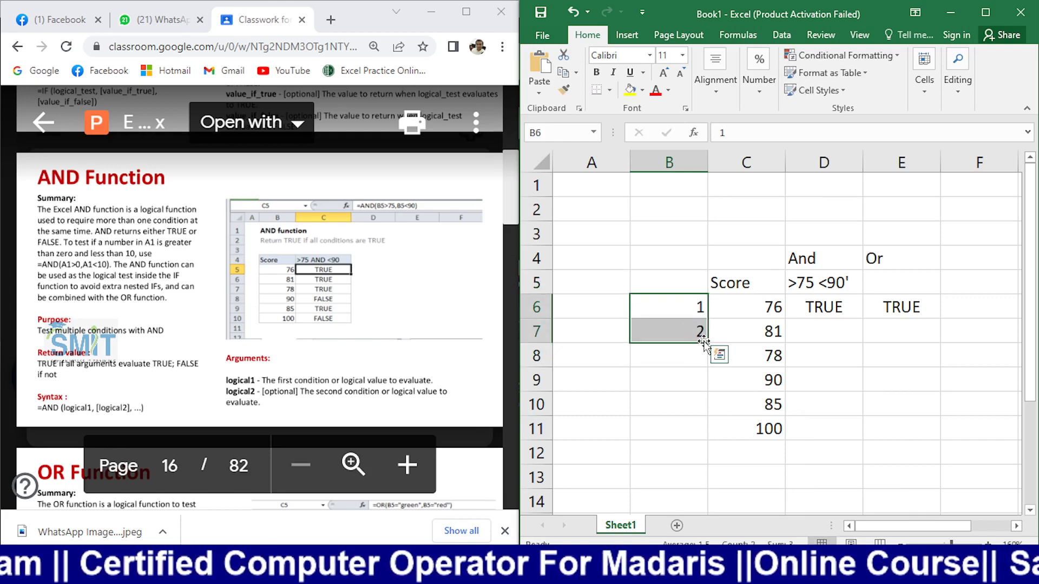
{"action": "double_click", "coordinate": [706, 344]}
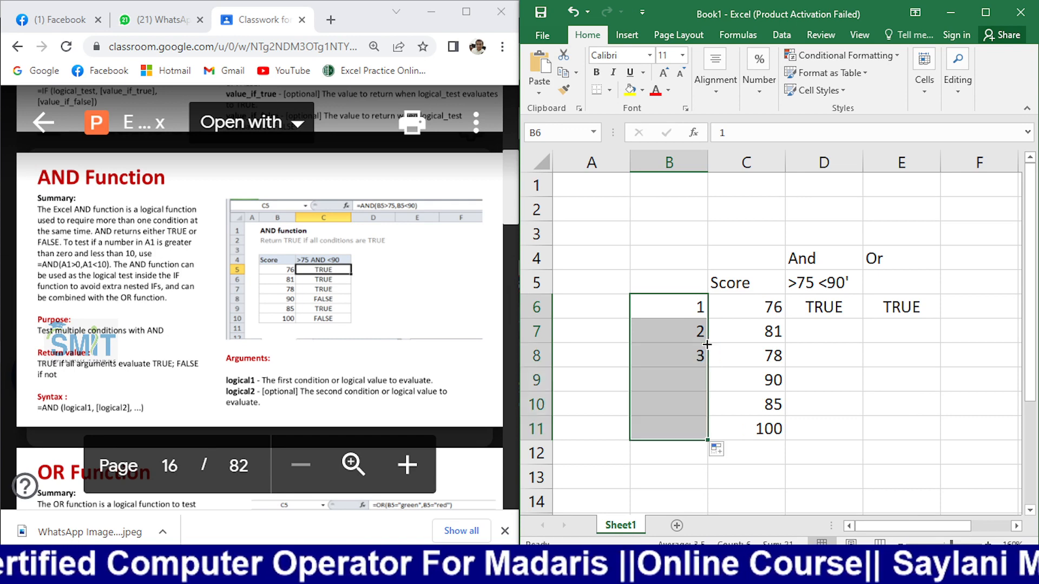
{"action": "left_click", "coordinate": [946, 398]}
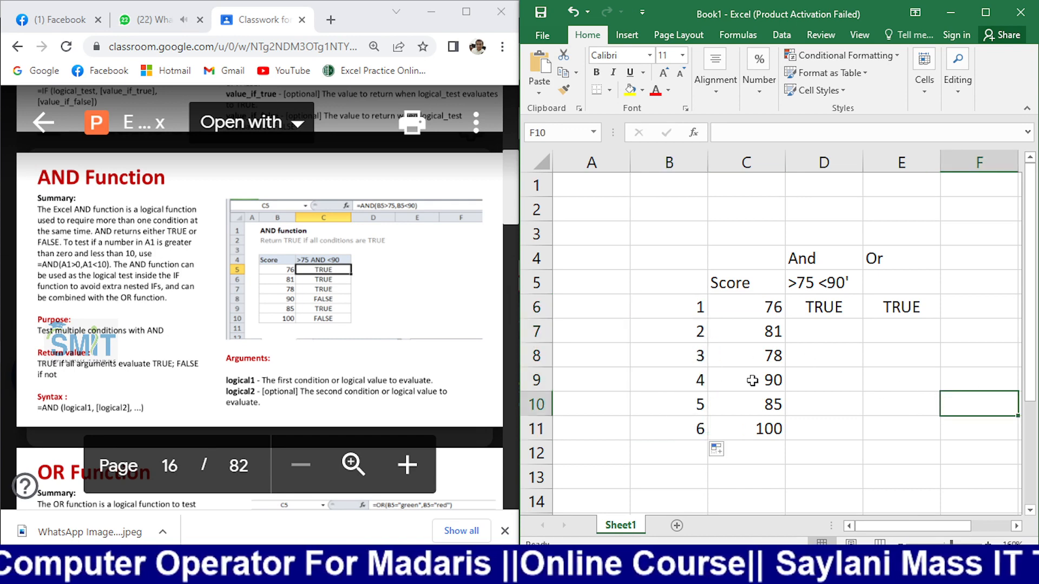
{"action": "left_click_drag", "start_coordinate": [903, 328], "coordinate": [890, 424]}
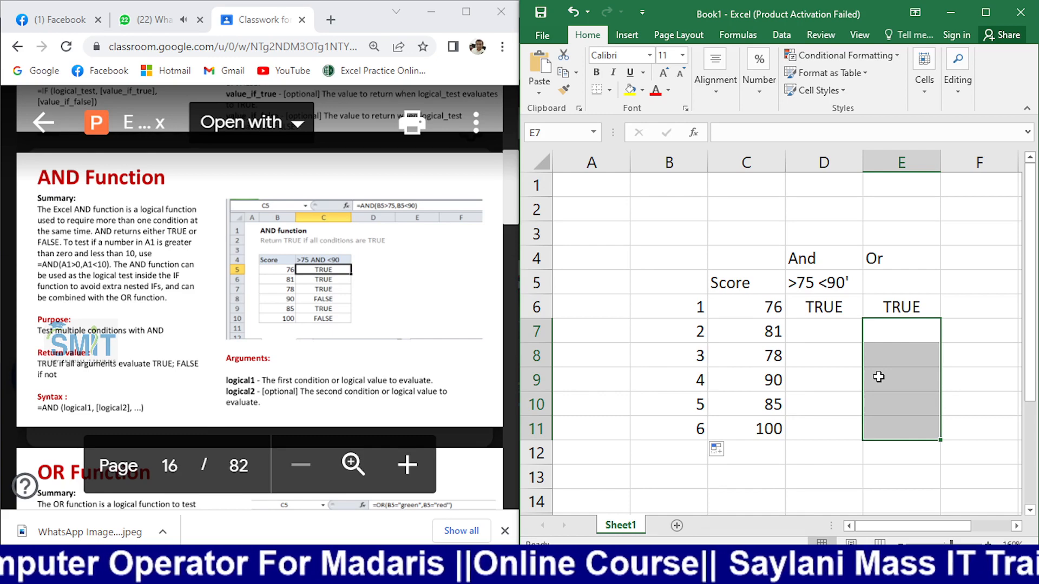
- Switch to OBS, show the Camera scene and restore the Screen Share scene before returning to the slides and workbook
{"action": "key", "text": "alt+Tab"}
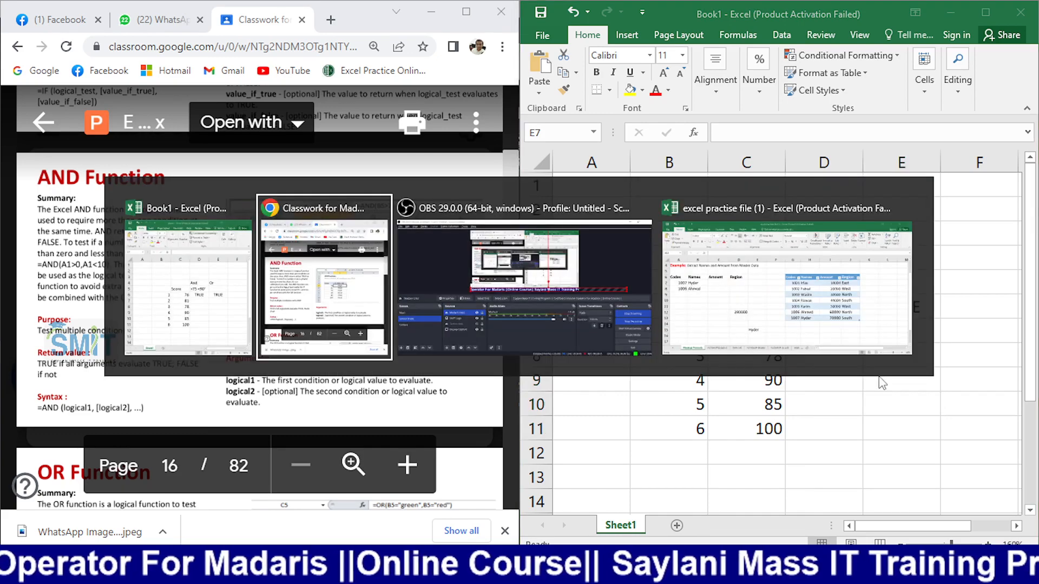
{"action": "key", "text": "alt+Tab"}
{"action": "left_click", "coordinate": [129, 433]}
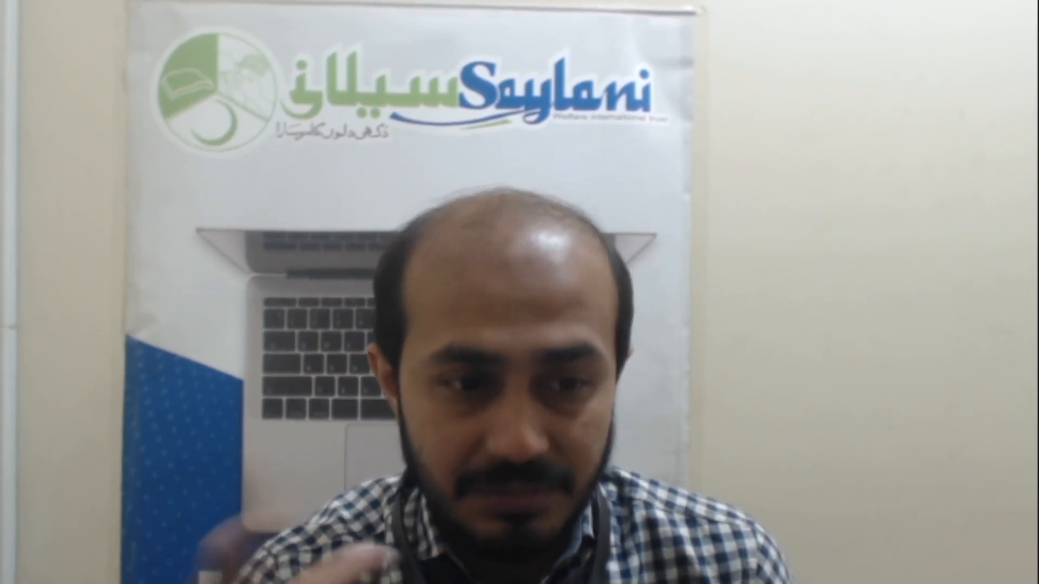
{"action": "left_click", "coordinate": [129, 407]}
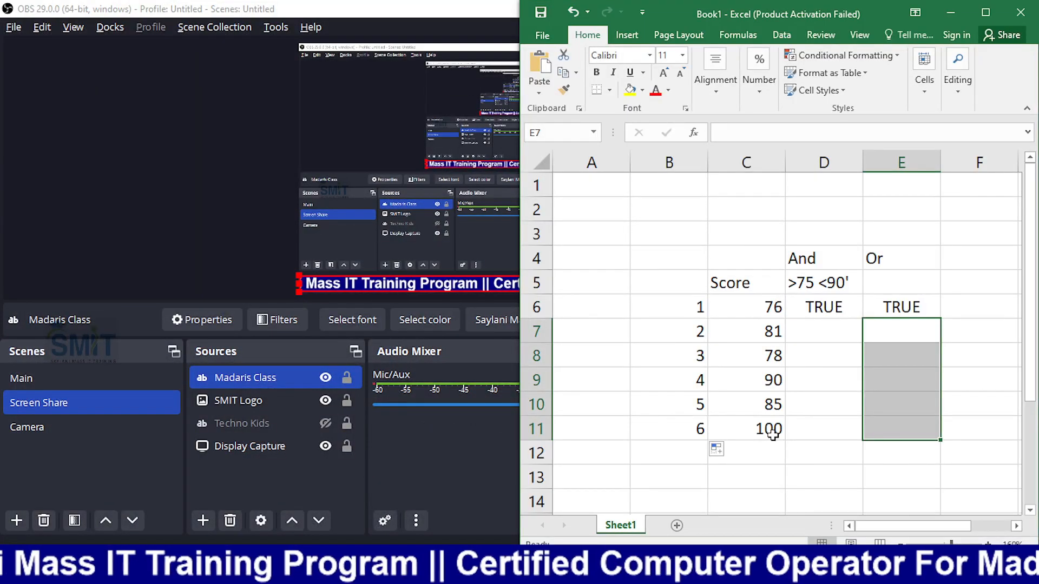
{"action": "key", "text": "alt+Tab"}
{"action": "key", "text": "alt+Tab"}
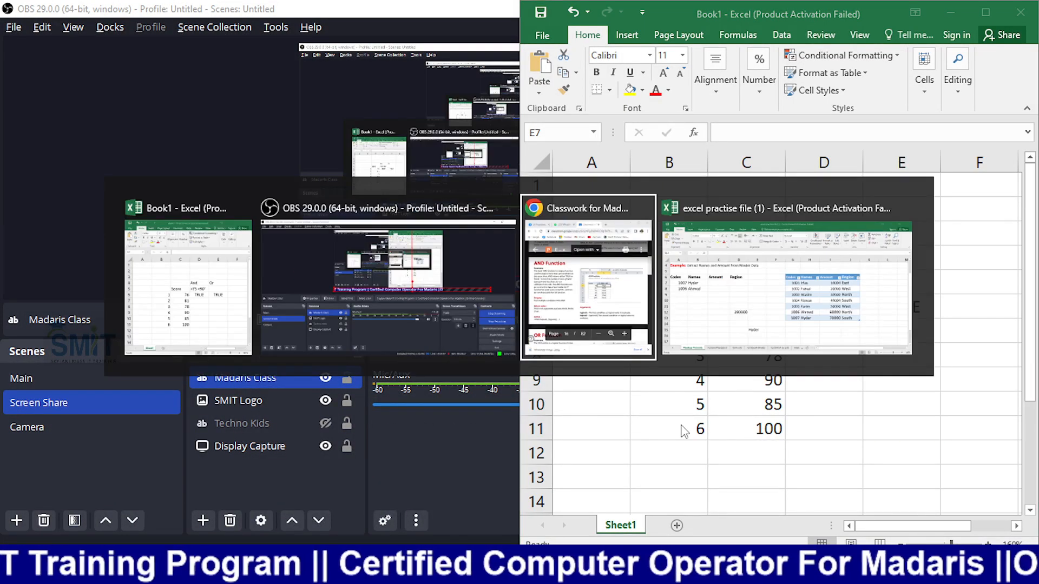
- Copy the OR formula from E6 down through E11 and select the copy beside the last score
{"action": "left_click", "coordinate": [777, 430]}
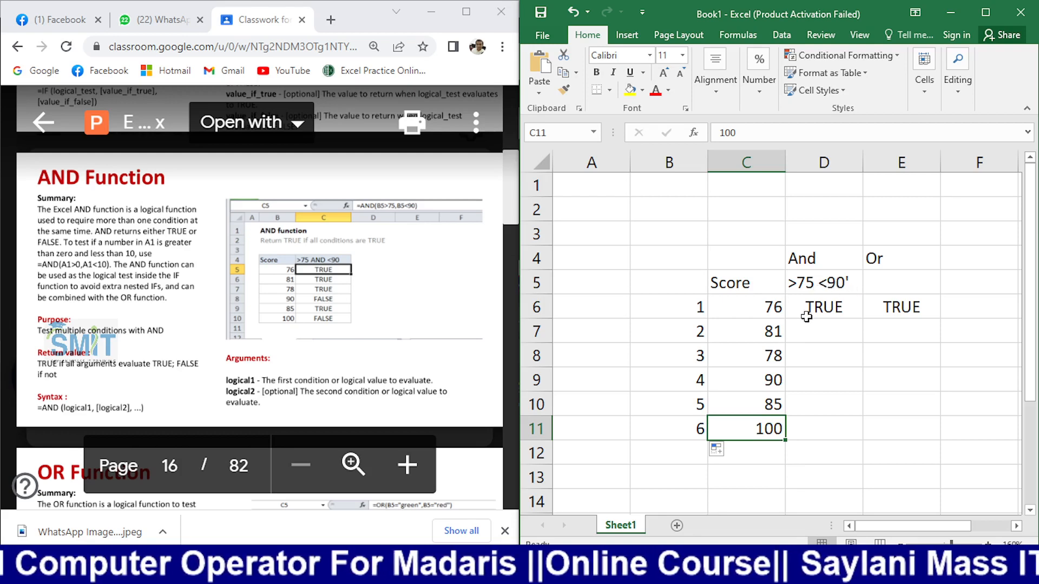
{"action": "left_click", "coordinate": [898, 310]}
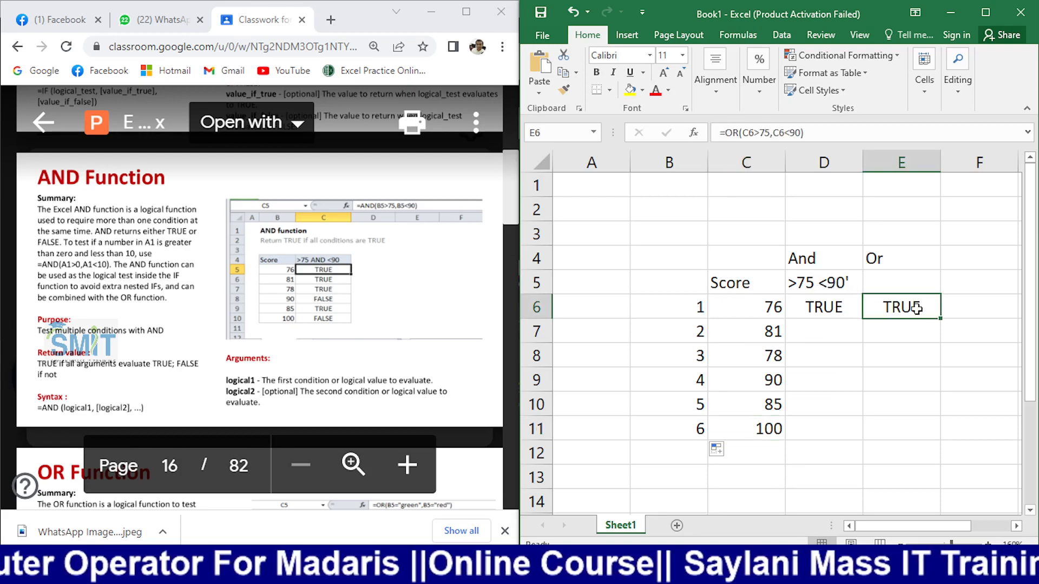
{"action": "left_click_drag", "start_coordinate": [942, 322], "coordinate": [941, 440]}
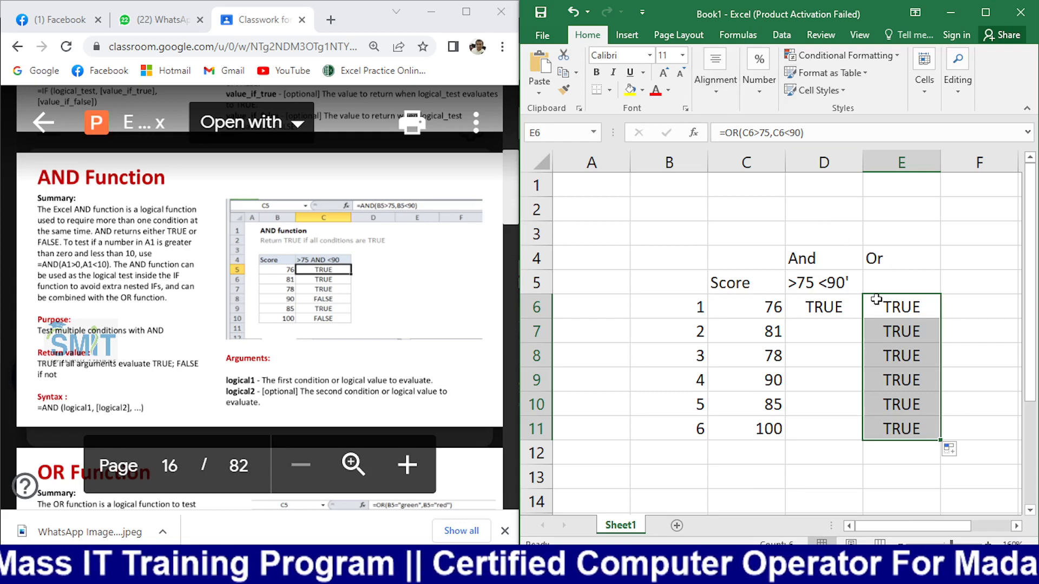
{"action": "left_click", "coordinate": [881, 425]}
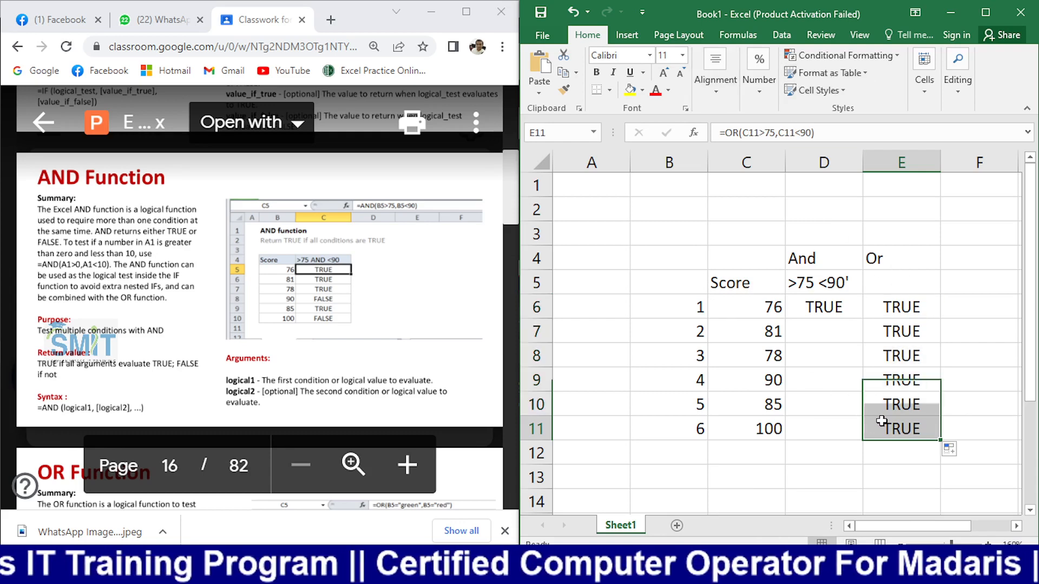
- Copy the AND formula from D6 down through D11 on Sheet1
{"action": "double_click", "coordinate": [764, 429]}
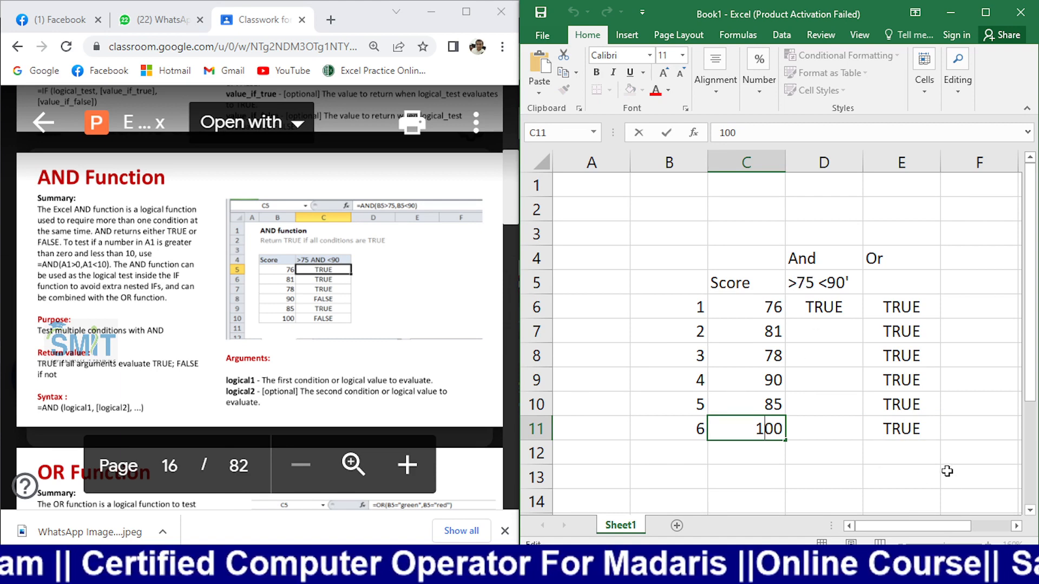
{"action": "left_click", "coordinate": [939, 455]}
{"action": "left_click", "coordinate": [771, 429]}
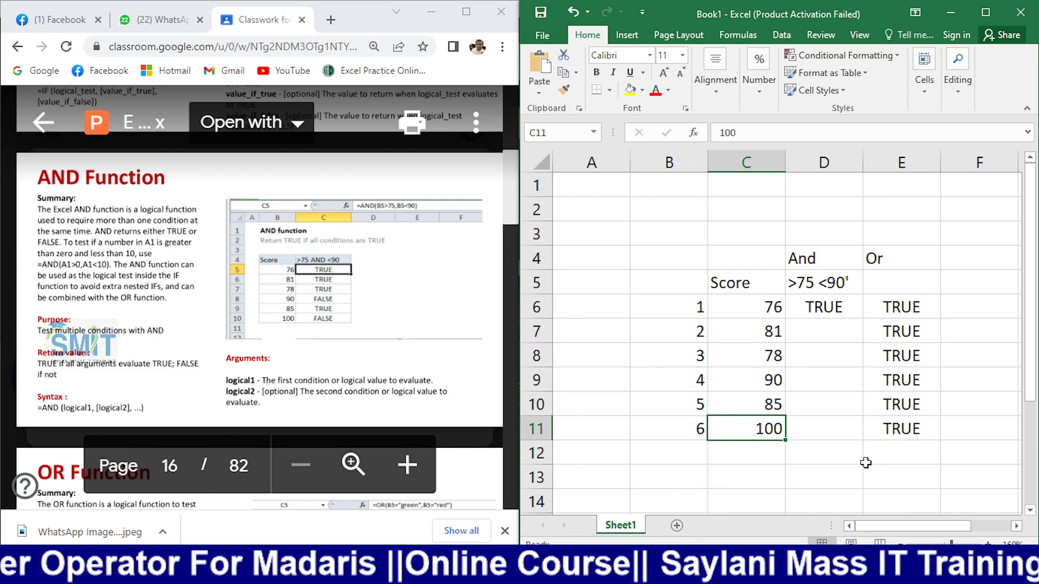
{"action": "left_click", "coordinate": [852, 312]}
{"action": "left_click_drag", "start_coordinate": [865, 319], "coordinate": [872, 450]}
{"action": "key", "text": "shift+F11"}
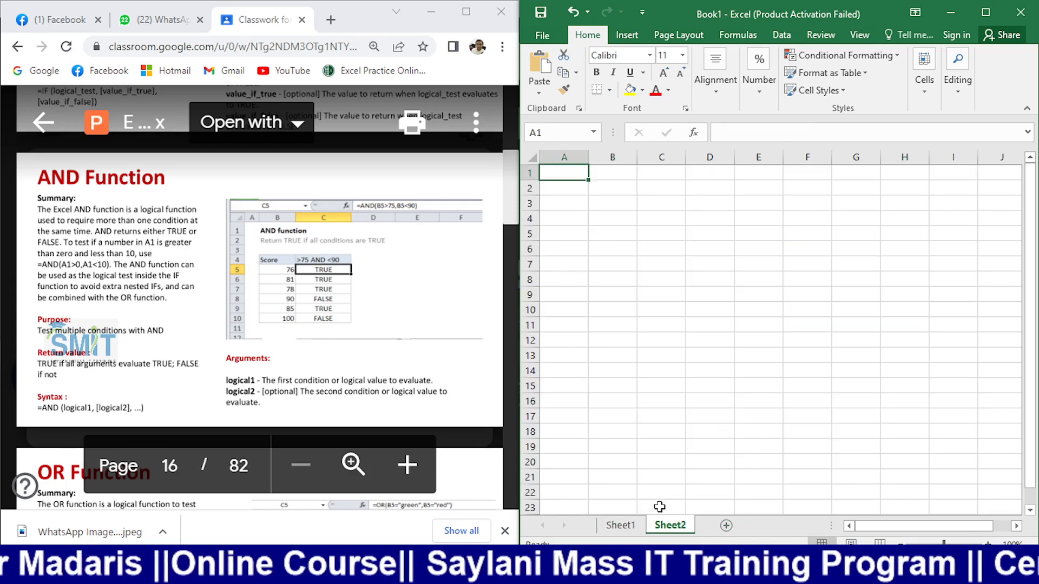
{"action": "left_click", "coordinate": [620, 526]}
- Compare the AND results in column D and the OR results in column E against each score in C6:C11
{"action": "left_click", "coordinate": [796, 409]}
{"action": "left_click", "coordinate": [820, 458]}
{"action": "left_click", "coordinate": [817, 430]}
{"action": "left_click", "coordinate": [833, 374]}
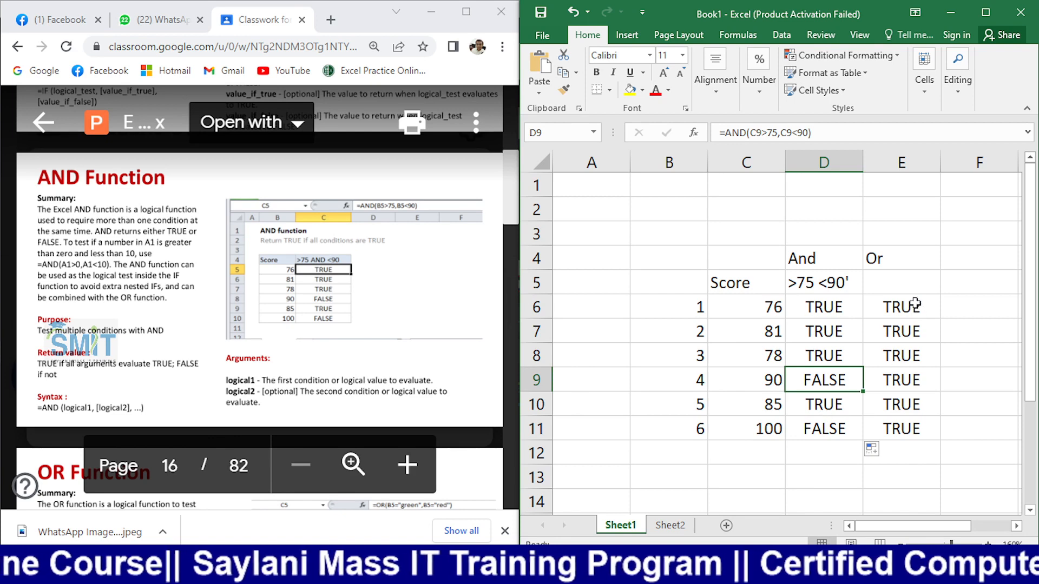
{"action": "left_click", "coordinate": [909, 331]}
{"action": "left_click", "coordinate": [912, 400]}
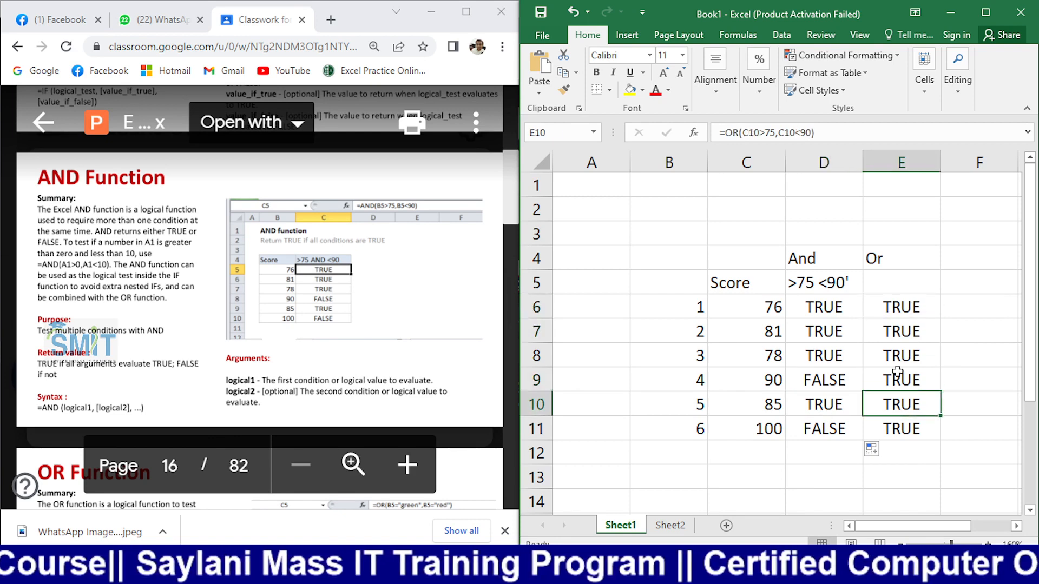
{"action": "left_click", "coordinate": [769, 307]}
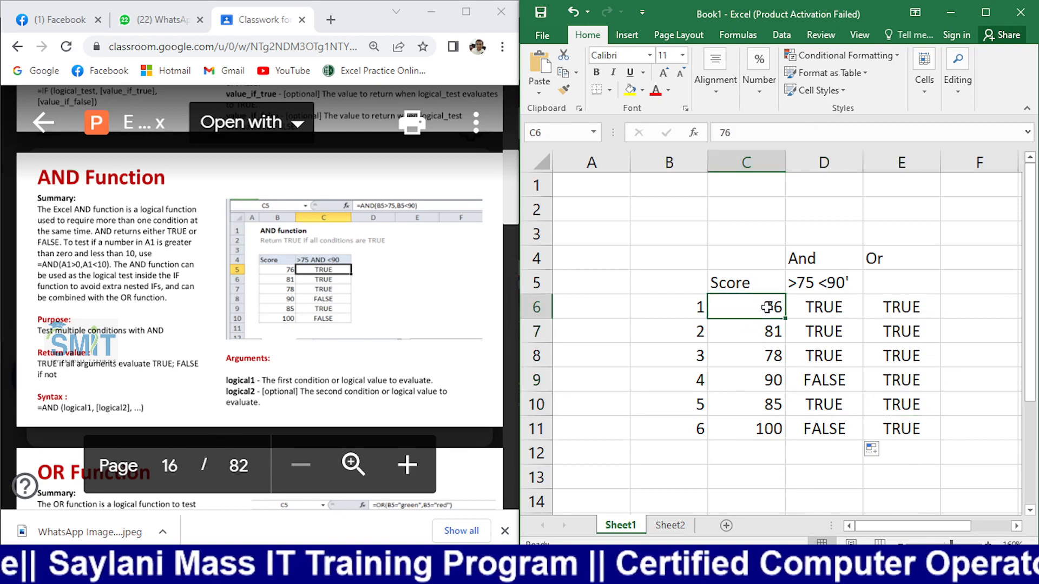
{"action": "left_click", "coordinate": [766, 334]}
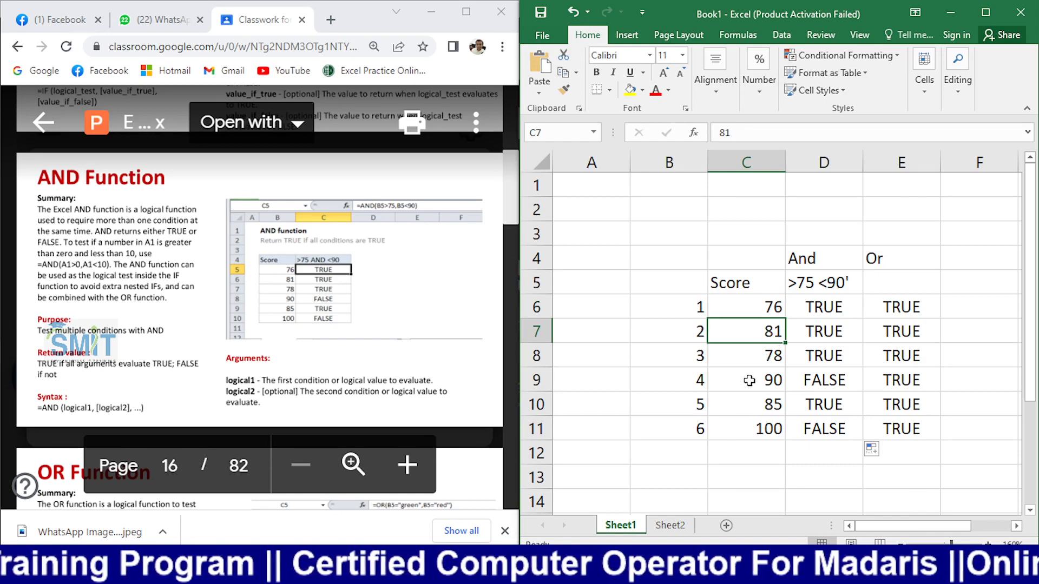
{"action": "left_click", "coordinate": [753, 362]}
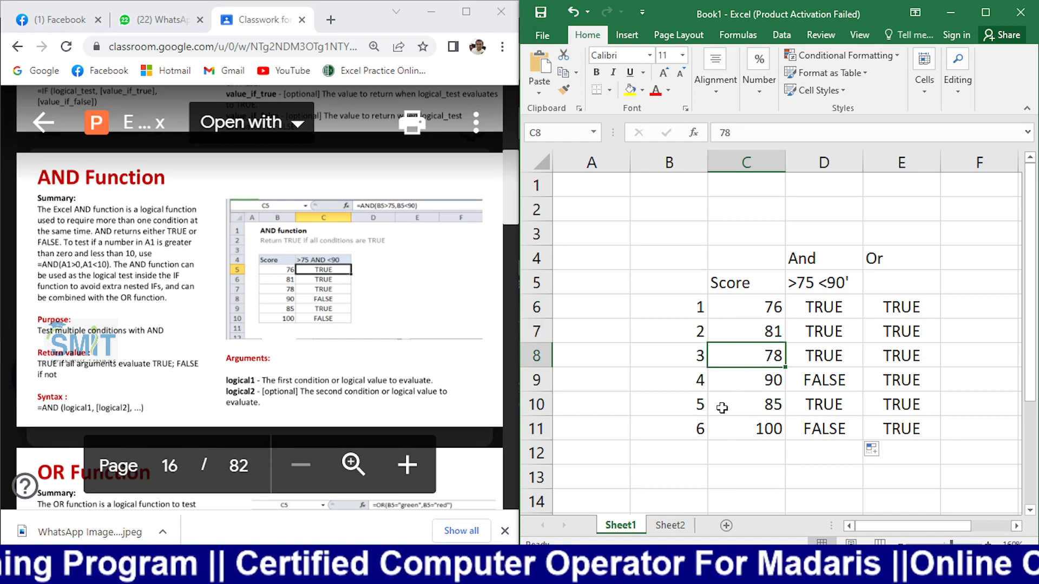
{"action": "left_click", "coordinate": [769, 382]}
{"action": "left_click", "coordinate": [767, 401]}
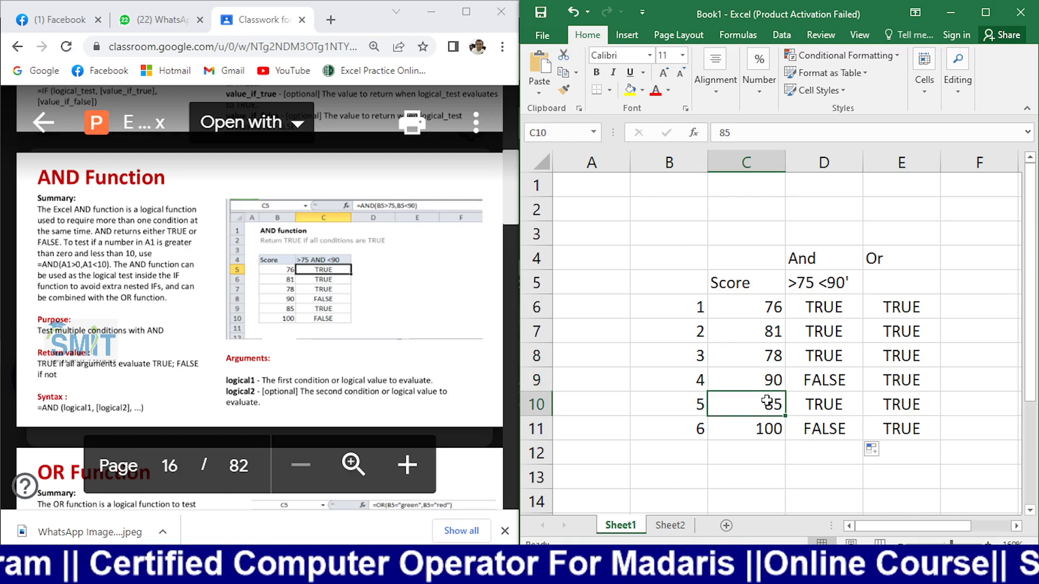
{"action": "left_click", "coordinate": [756, 429]}
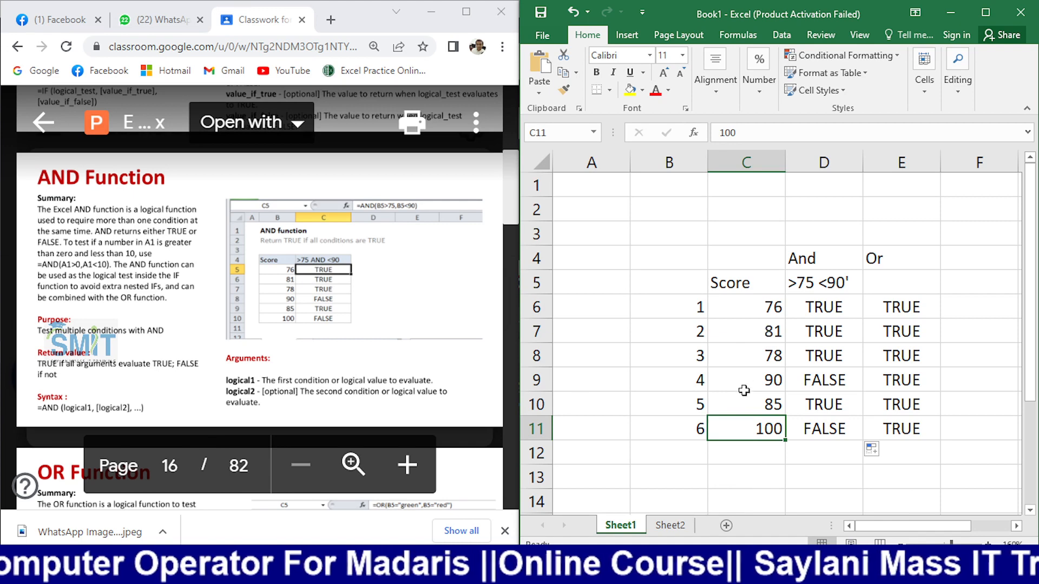
- Set the third score in C8 to 25 and check the OR results in E6:E11
{"action": "left_click", "coordinate": [755, 361]}
{"action": "type", "text": "25"}
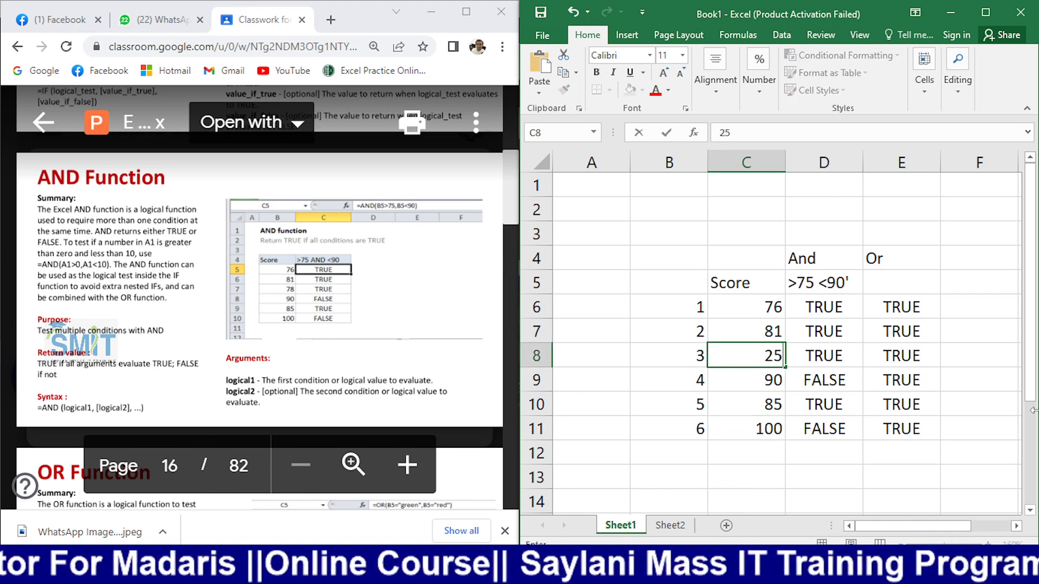
{"action": "key", "text": "Return"}
{"action": "left_click", "coordinate": [741, 362]}
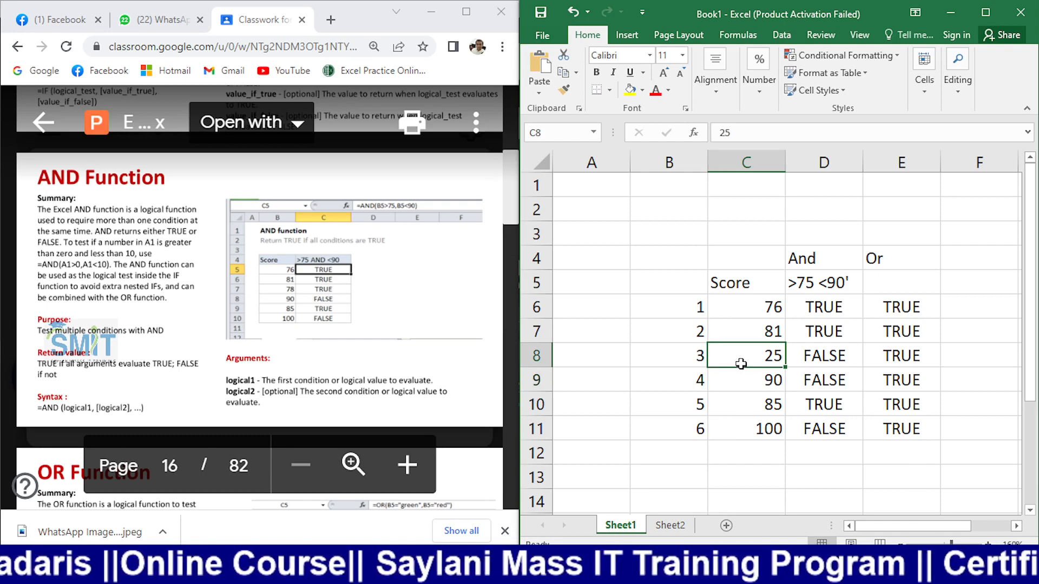
{"action": "left_click", "coordinate": [908, 362]}
{"action": "left_click", "coordinate": [851, 280]}
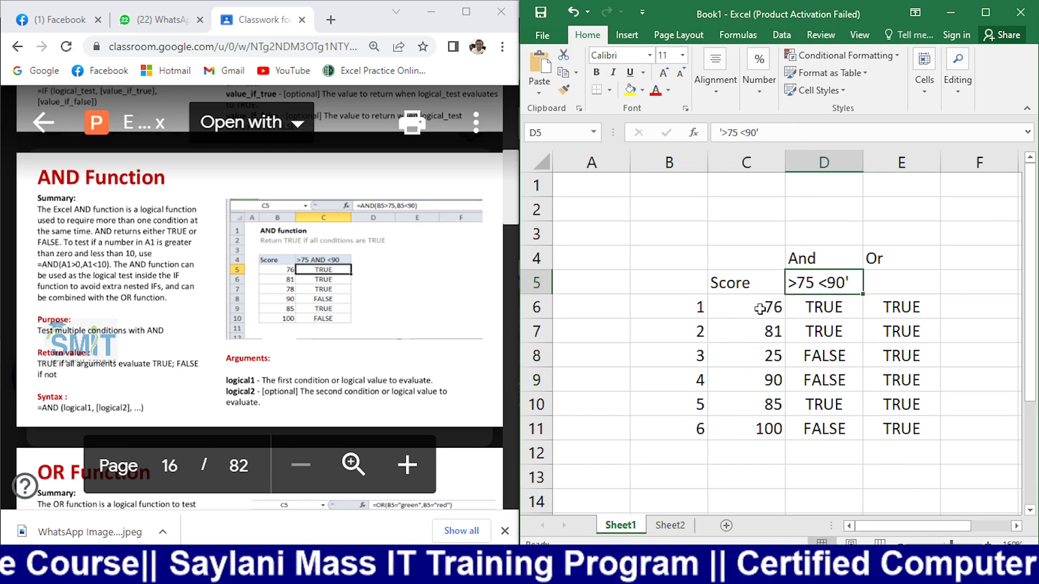
{"action": "right_click", "coordinate": [736, 323]}
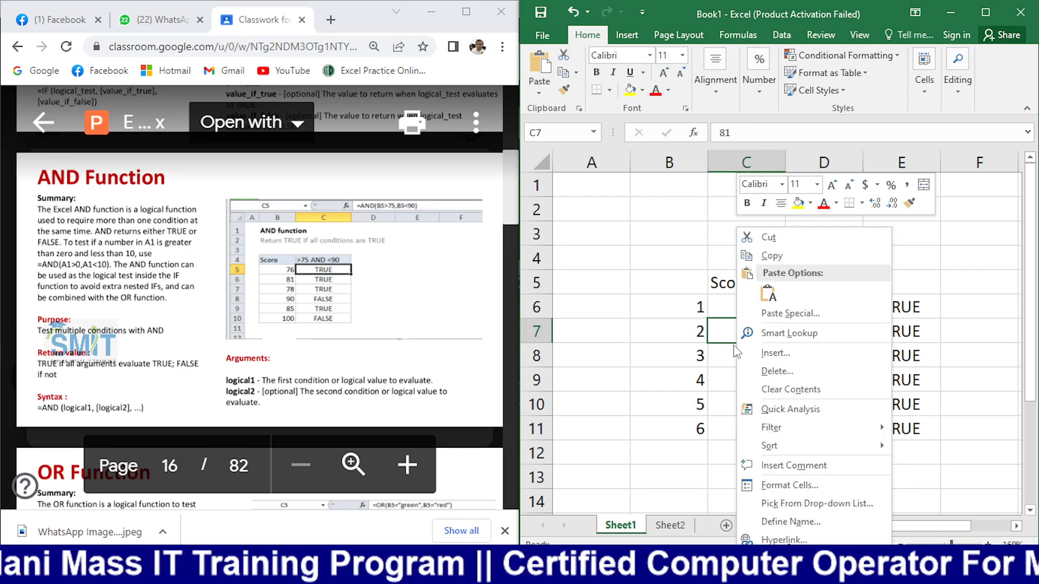
{"action": "left_click", "coordinate": [717, 386]}
{"action": "left_click_drag", "start_coordinate": [913, 299], "coordinate": [909, 425]}
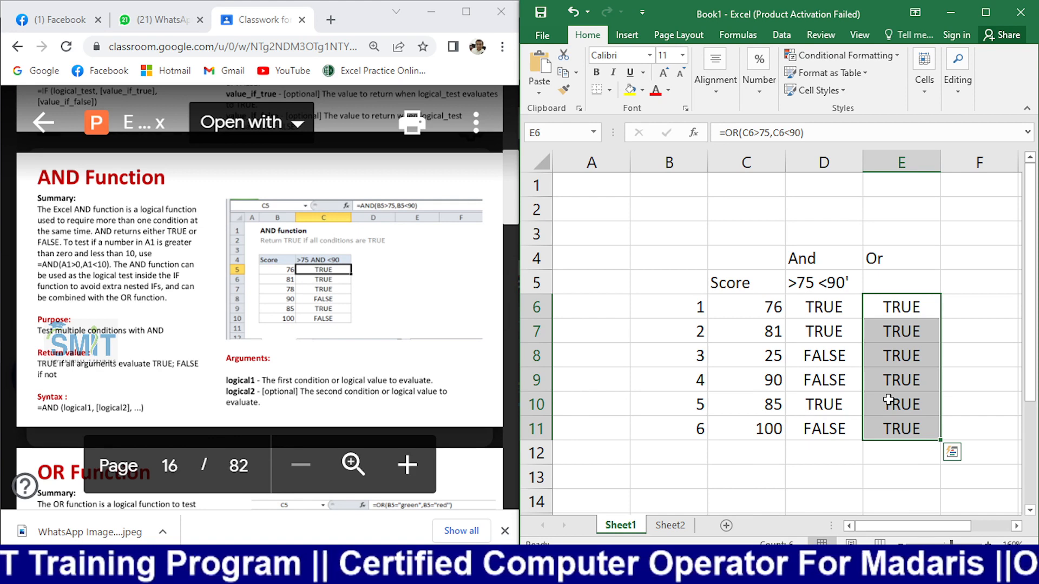
- Switch to OBS, show the Camera scene and return to the slides and workbook
{"action": "left_click", "coordinate": [334, 139]}
{"action": "key", "text": "alt+Tab"}
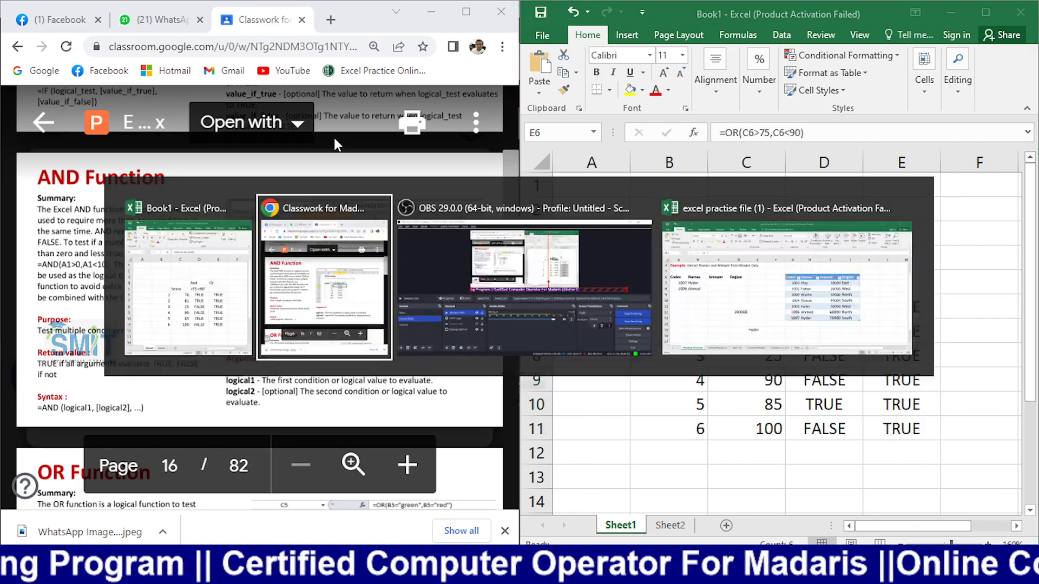
{"action": "key", "text": "alt+Tab"}
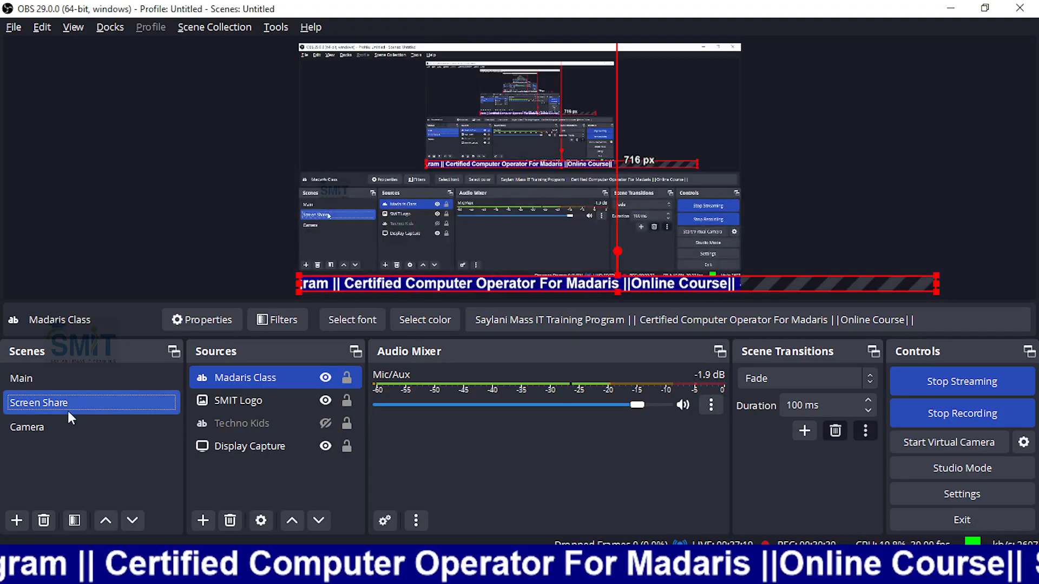
{"action": "left_click", "coordinate": [67, 427]}
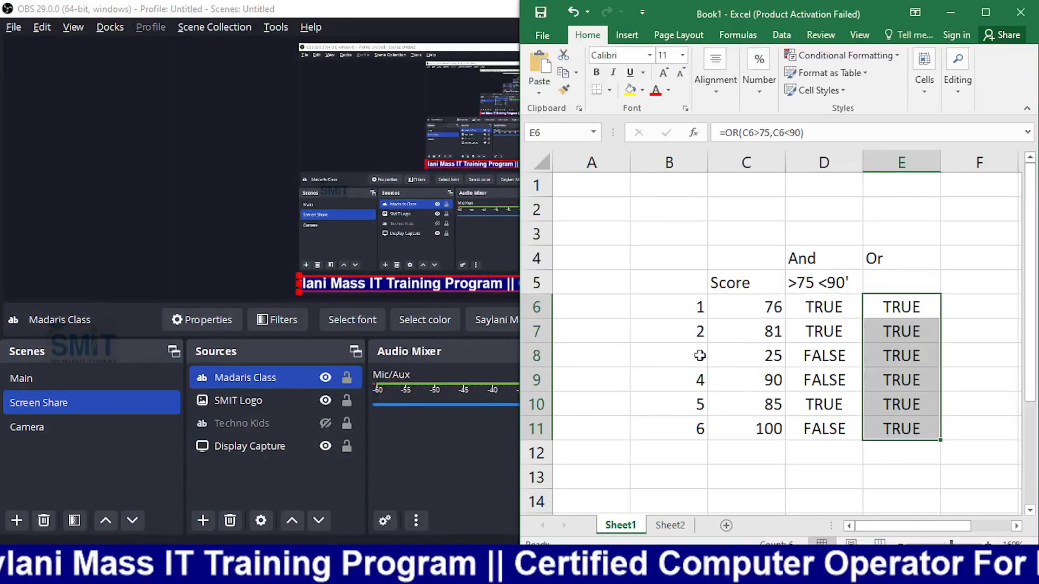
{"action": "key", "text": "alt+Tab"}
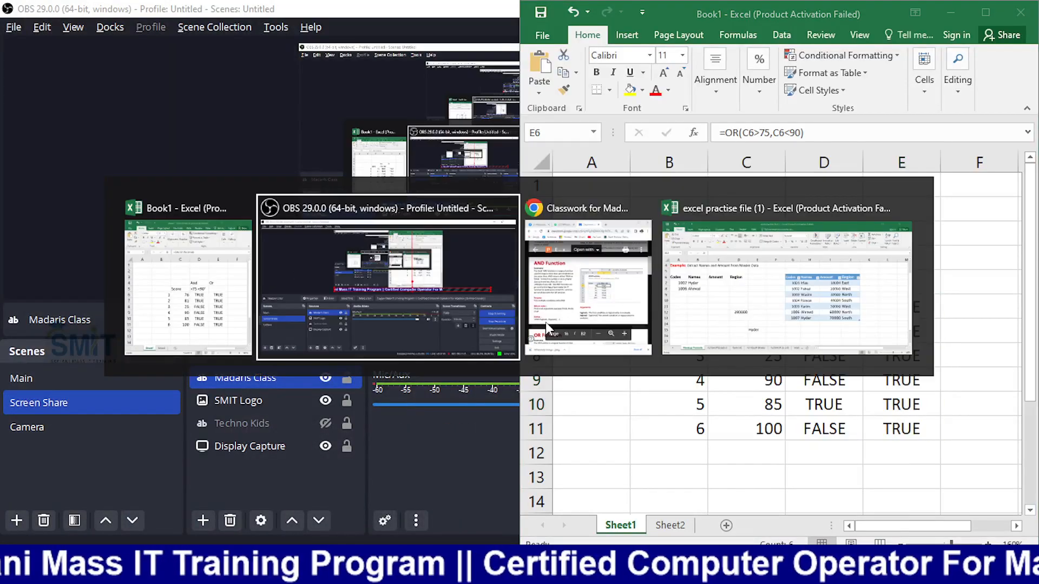
{"action": "left_click", "coordinate": [545, 322]}
- Examine the OR formulas and results in column E, opening the formula in E7 to read its conditions
{"action": "left_click", "coordinate": [765, 331]}
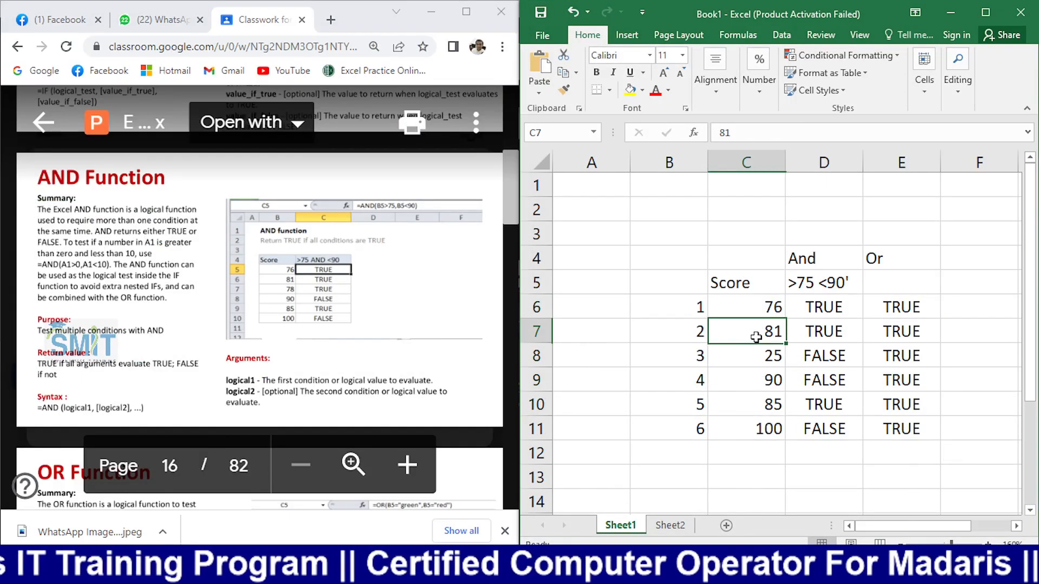
{"action": "left_click", "coordinate": [902, 309]}
{"action": "left_click", "coordinate": [893, 407]}
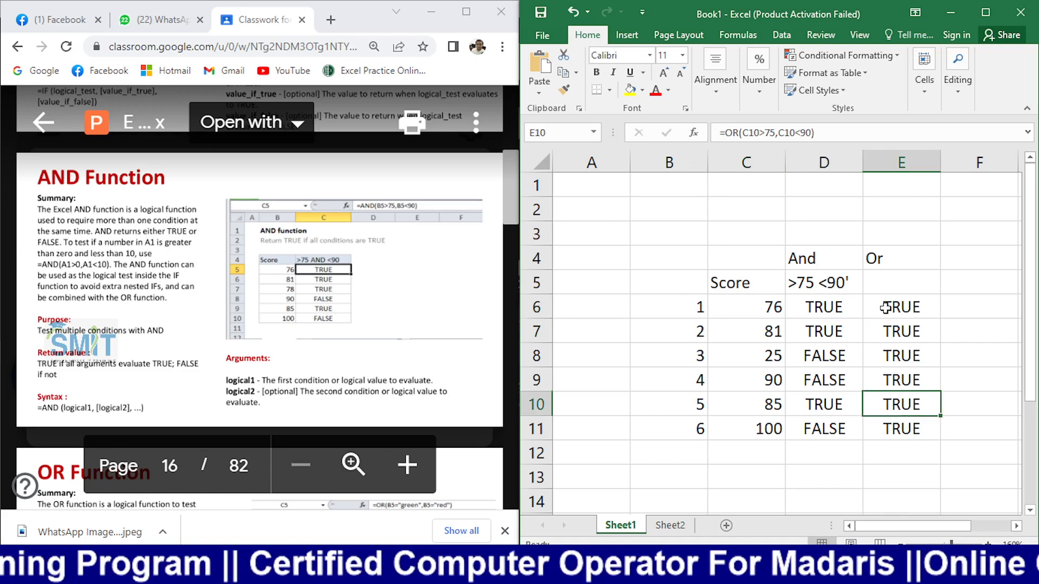
{"action": "left_click", "coordinate": [869, 304]}
{"action": "left_click", "coordinate": [911, 373]}
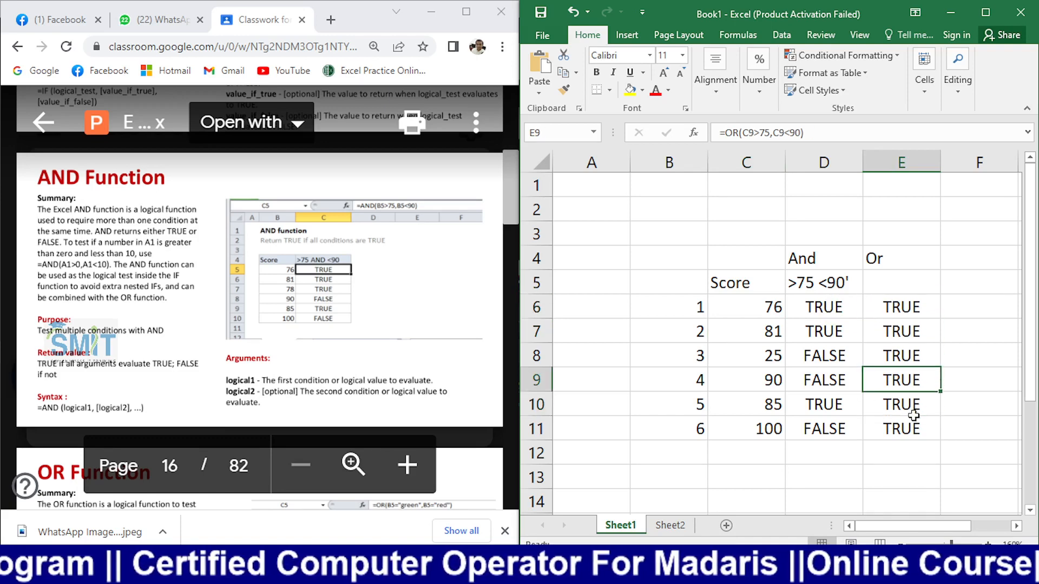
{"action": "left_click", "coordinate": [910, 408]}
{"action": "left_click", "coordinate": [910, 328]}
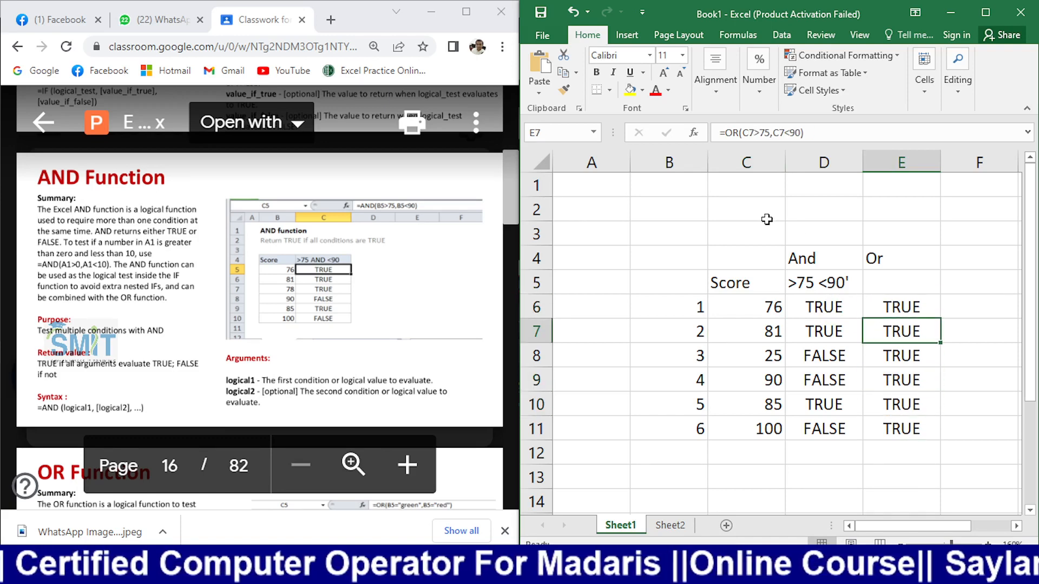
{"action": "left_click", "coordinate": [764, 133]}
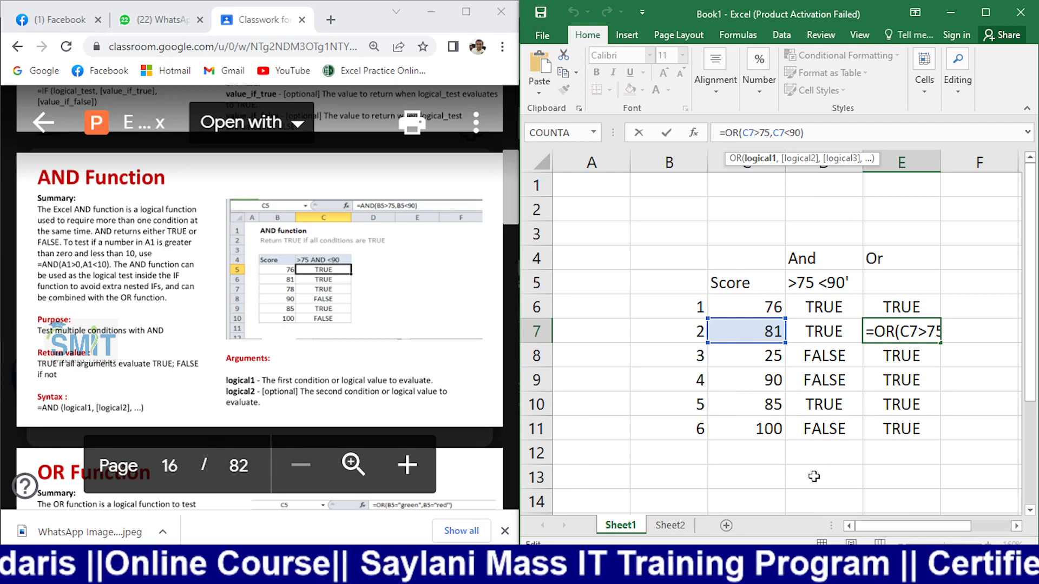
{"action": "key", "text": "ctrl+Return"}
- Inspect both conditions of the OR formula in E6 against the first score in C6
{"action": "left_click", "coordinate": [899, 307]}
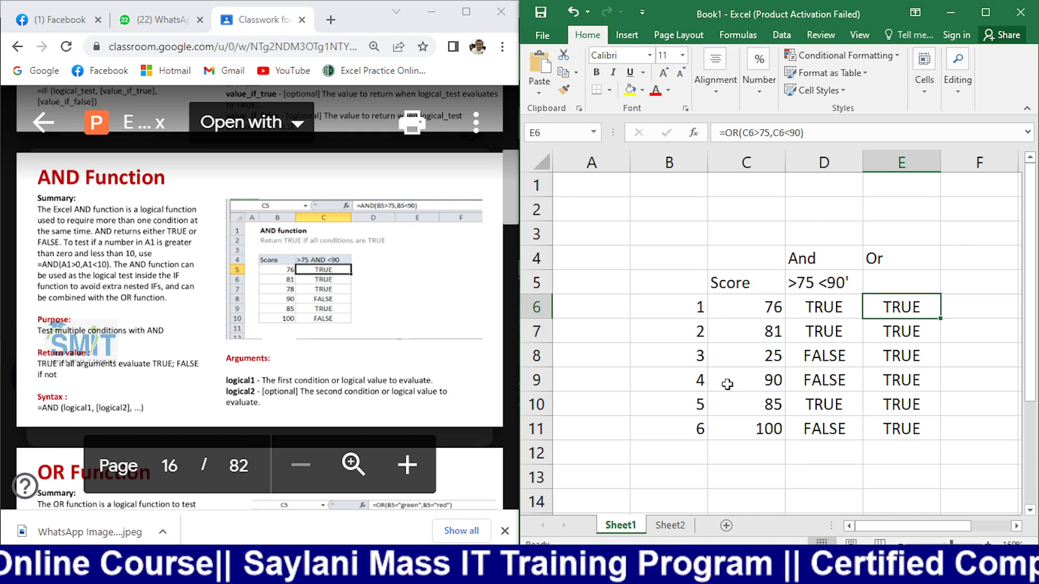
{"action": "left_click", "coordinate": [772, 301]}
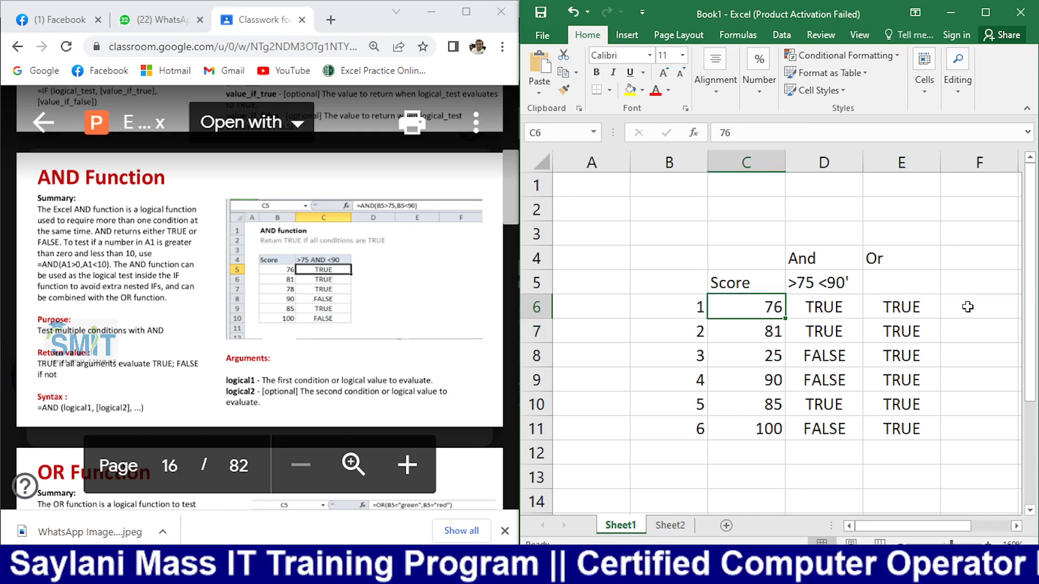
{"action": "left_click", "coordinate": [883, 307]}
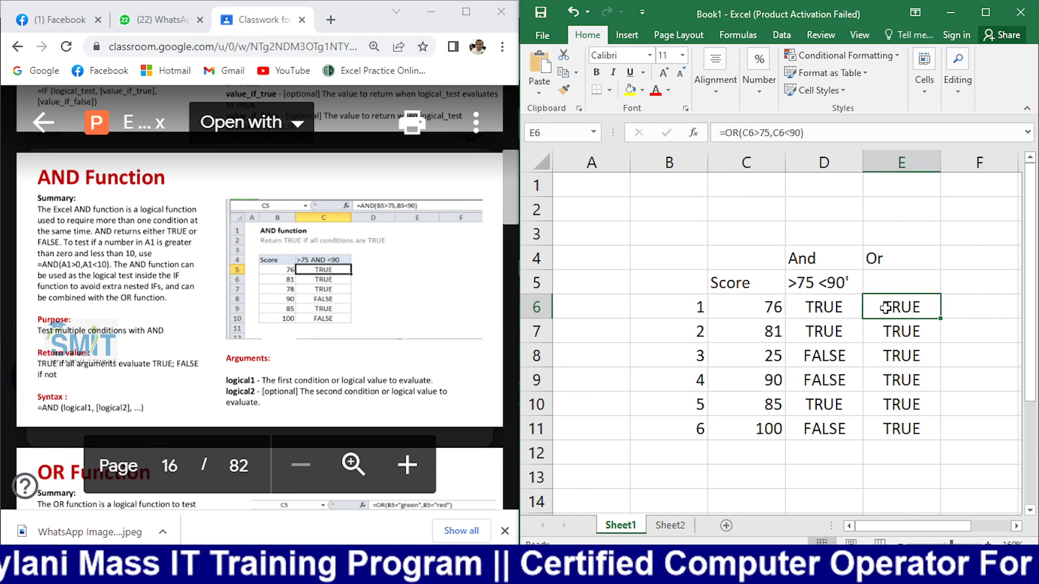
{"action": "left_click", "coordinate": [757, 133]}
{"action": "left_click", "coordinate": [794, 134]}
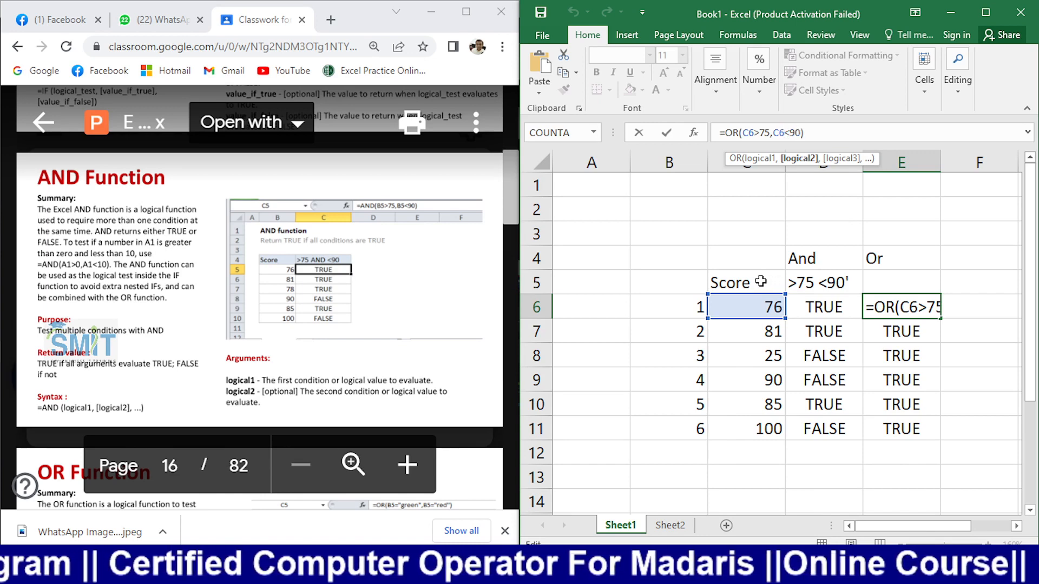
{"action": "left_click", "coordinate": [766, 345]}
- Set the first score in C6 to 74 and compare the AND and OR results in row 6
{"action": "left_click", "coordinate": [757, 306]}
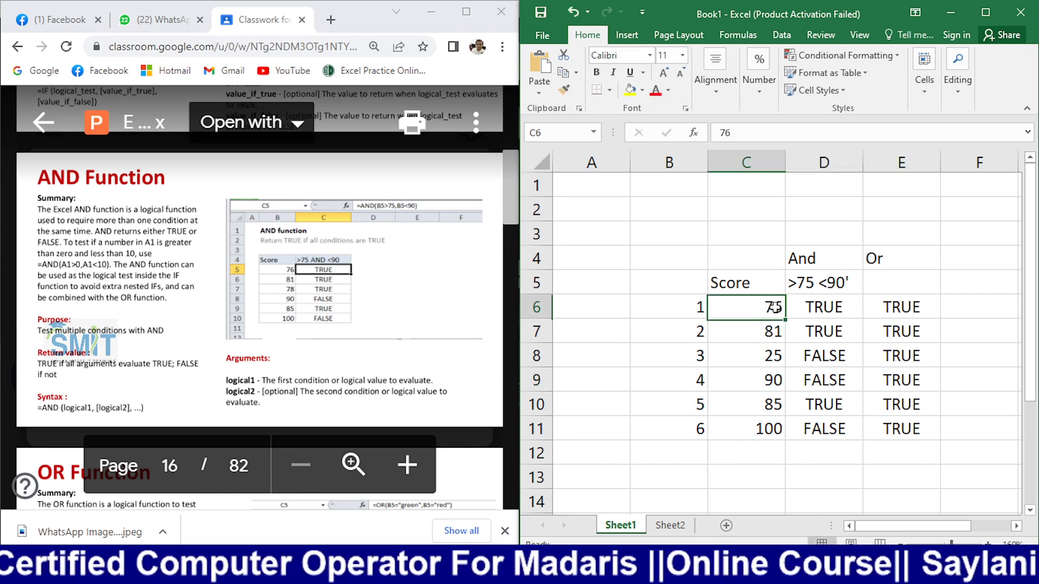
{"action": "type", "text": "74"}
{"action": "key", "text": "Return"}
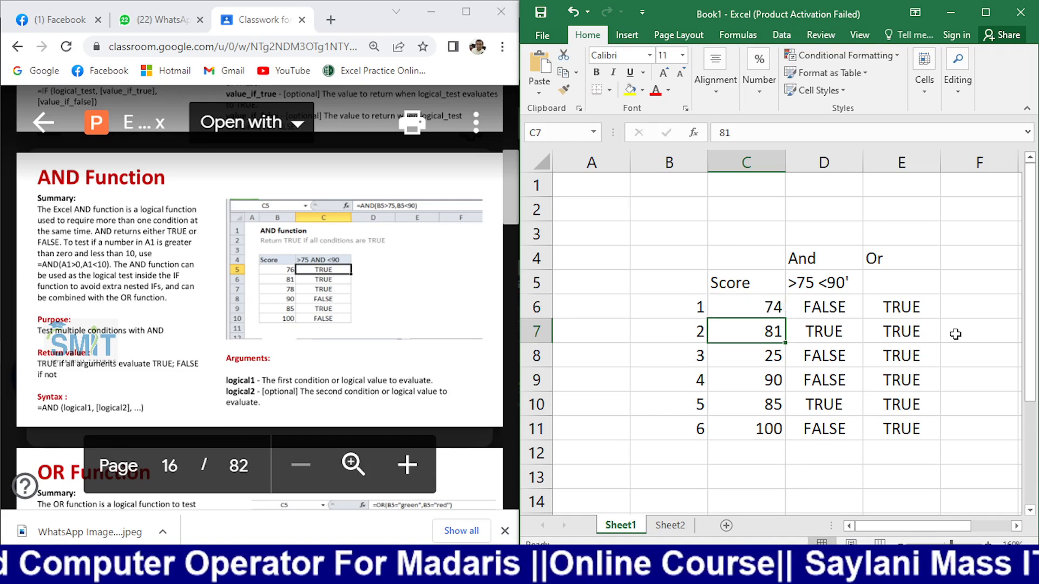
{"action": "left_click", "coordinate": [812, 303]}
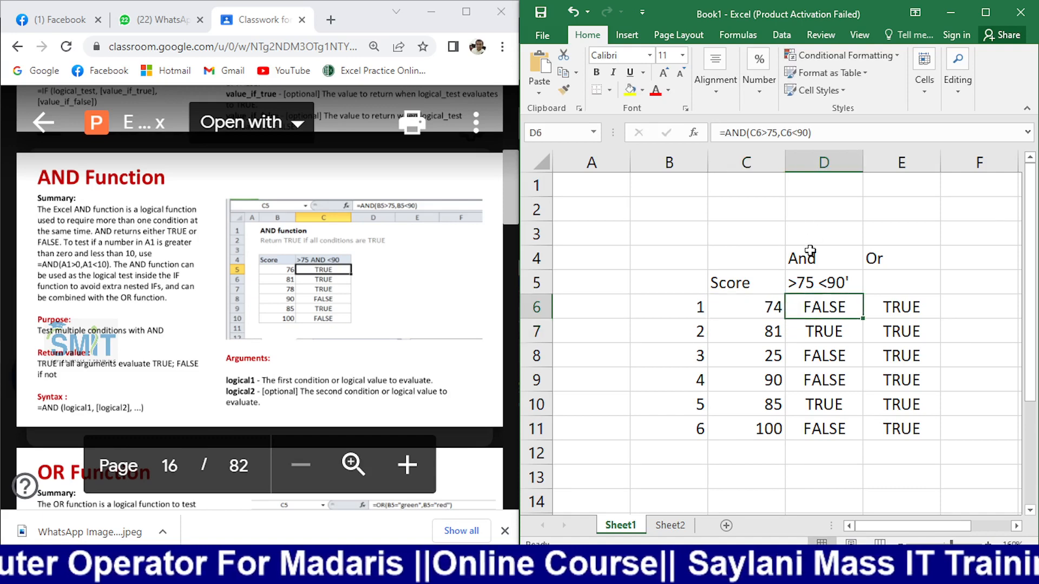
{"action": "left_click", "coordinate": [906, 324]}
{"action": "key", "text": "Up"}
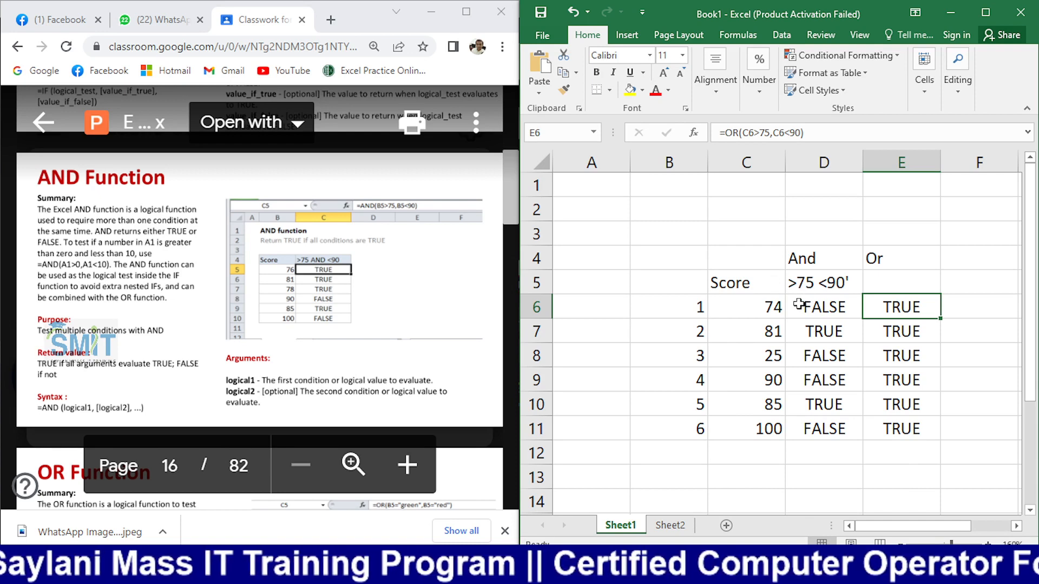
- Set the first score in C6 to 0 and check the OR result in E6
{"action": "left_click", "coordinate": [773, 313]}
{"action": "type", "text": "0"}
{"action": "key", "text": "Return"}
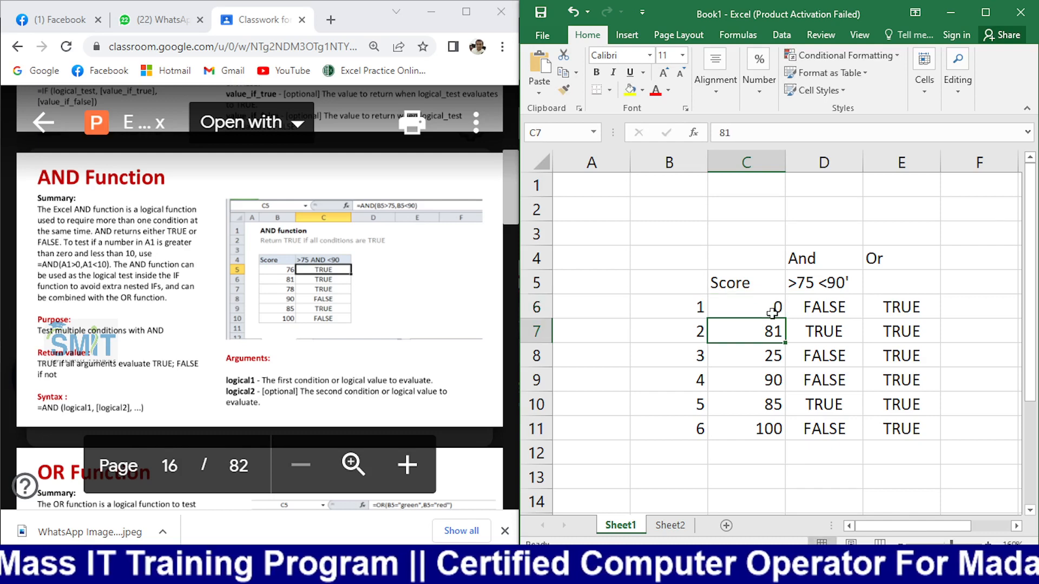
{"action": "left_click", "coordinate": [923, 309]}
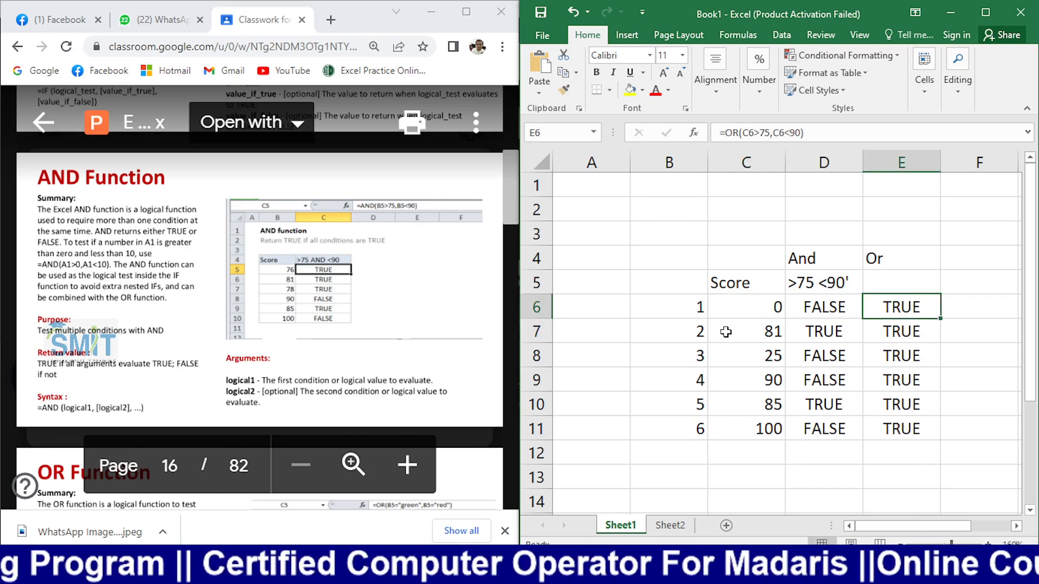
- Set the first score in C6 to 75 and check the OR result in E6
{"action": "left_click", "coordinate": [773, 306]}
{"action": "type", "text": "75"}
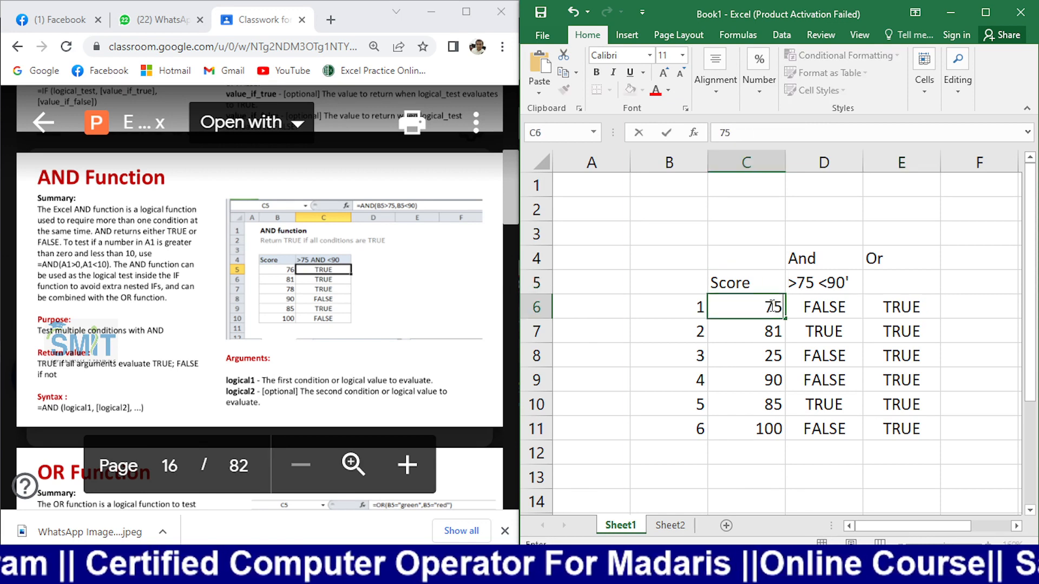
{"action": "key", "text": "Return"}
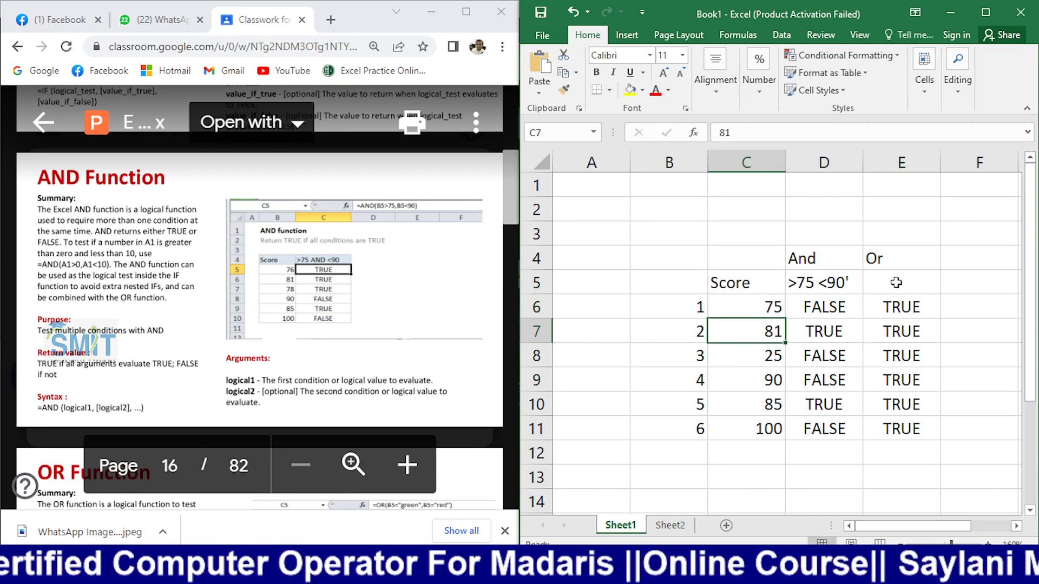
{"action": "left_click", "coordinate": [886, 302]}
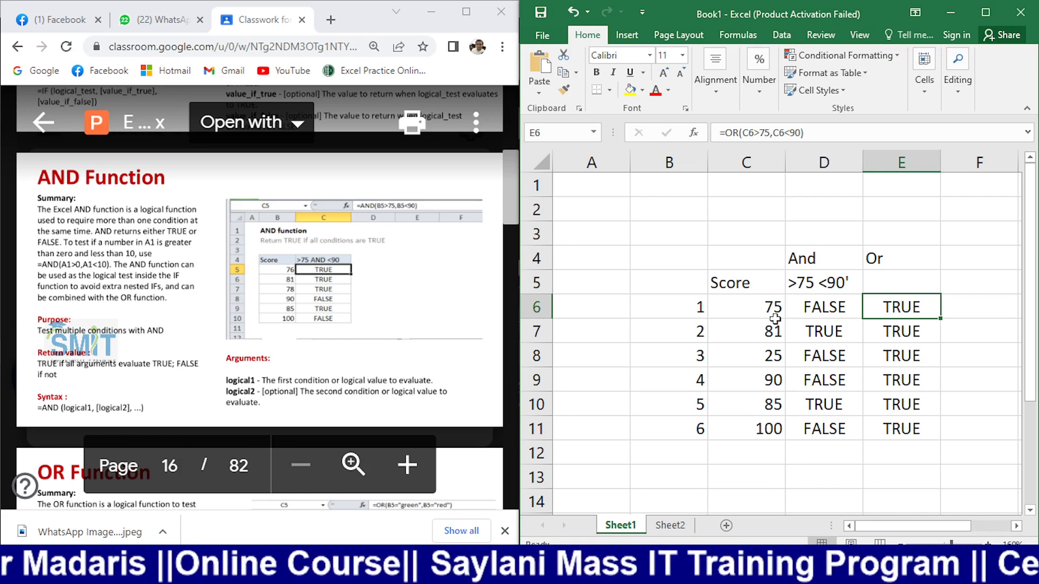
- Set the first score in C6 to 10001 and check the OR result in E6
{"action": "left_click", "coordinate": [750, 307]}
{"action": "type", "text": "10000"}
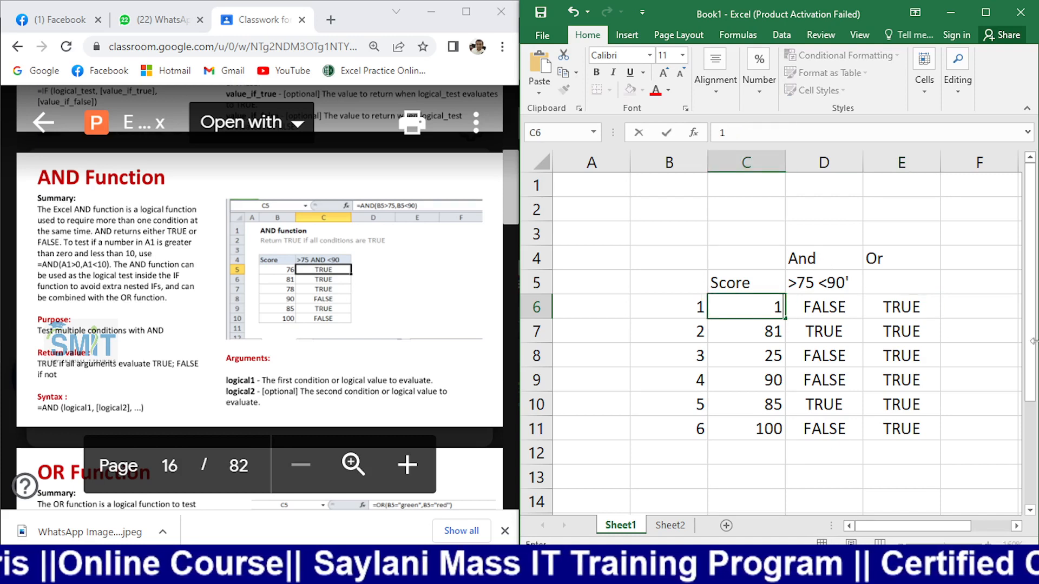
{"action": "key", "text": "BackSpace"}
{"action": "type", "text": "1"}
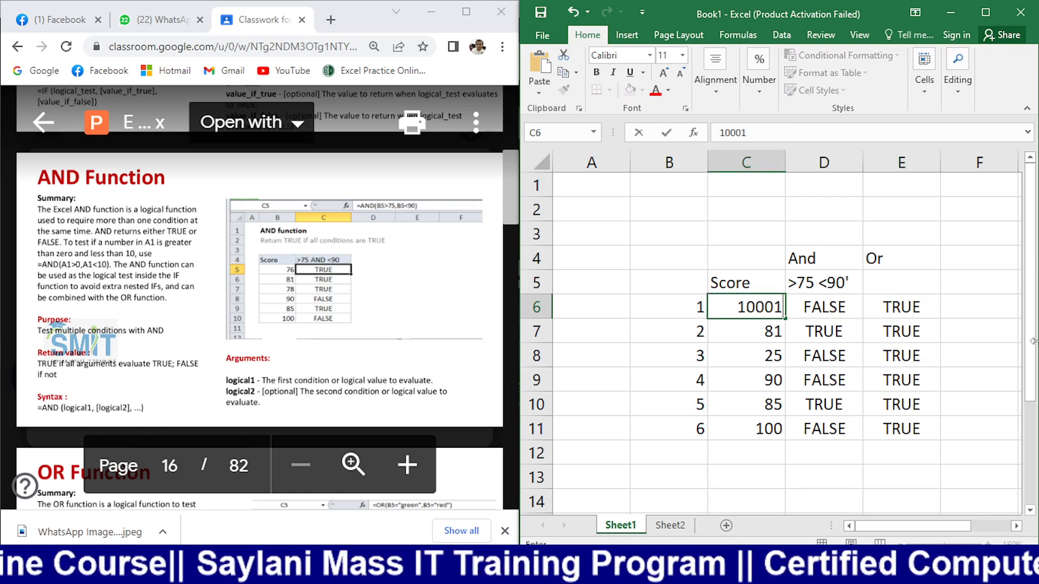
{"action": "key", "text": "Return"}
{"action": "left_click", "coordinate": [920, 309]}
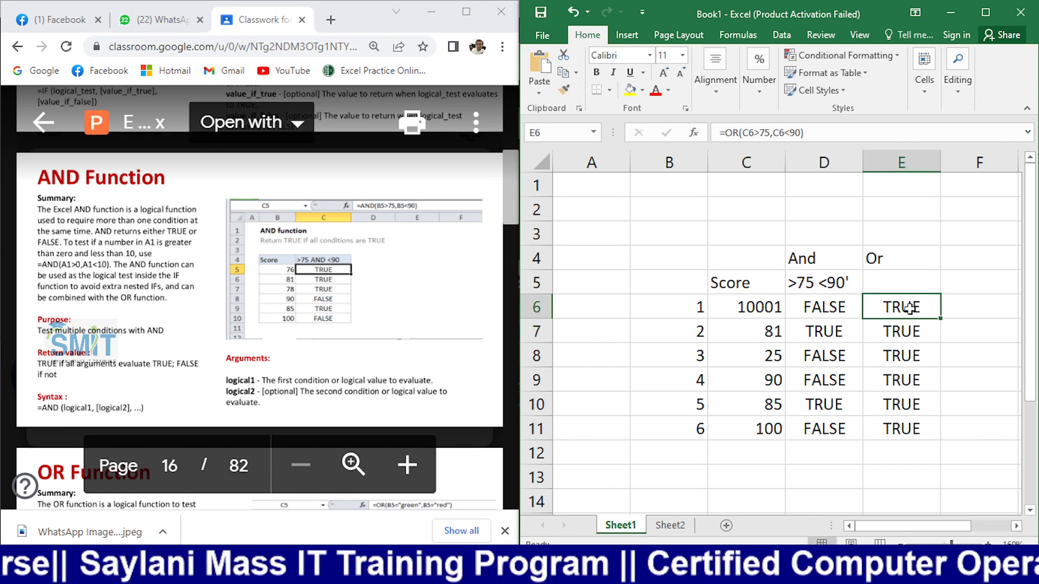
- Inspect the criteria text in D5 above the AND results without changing it
{"action": "left_click", "coordinate": [814, 280]}
{"action": "double_click", "coordinate": [815, 282]}
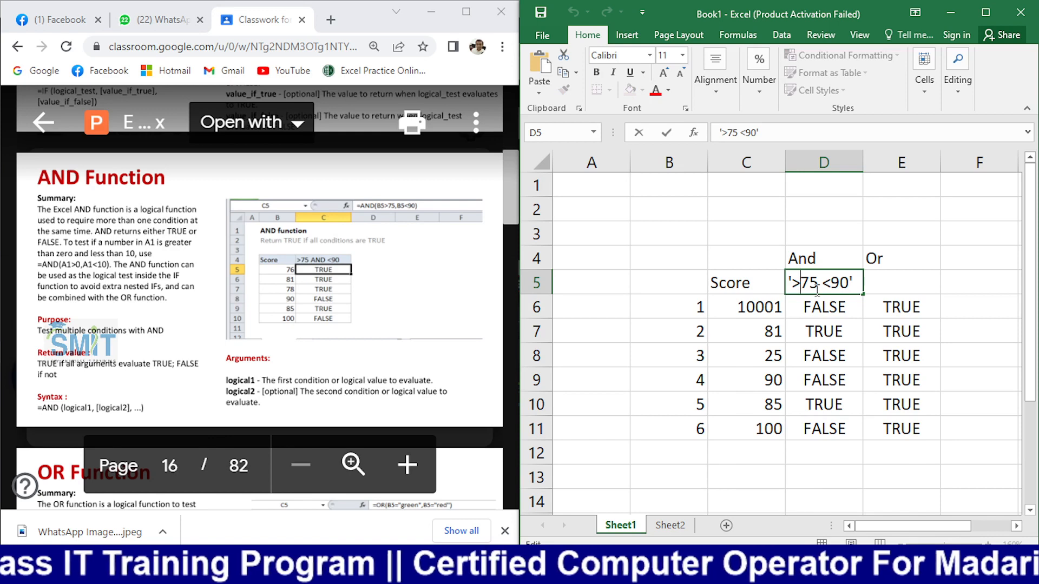
{"action": "key", "text": "Escape"}
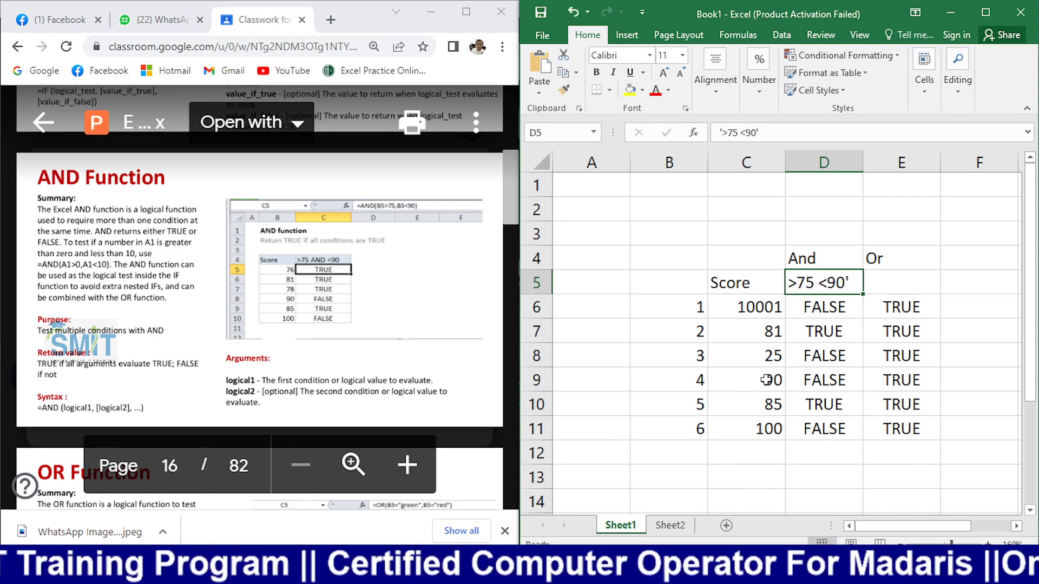
- Set the first score in C6 to 94 and compare the AND and OR results in row 6
{"action": "left_click", "coordinate": [740, 311]}
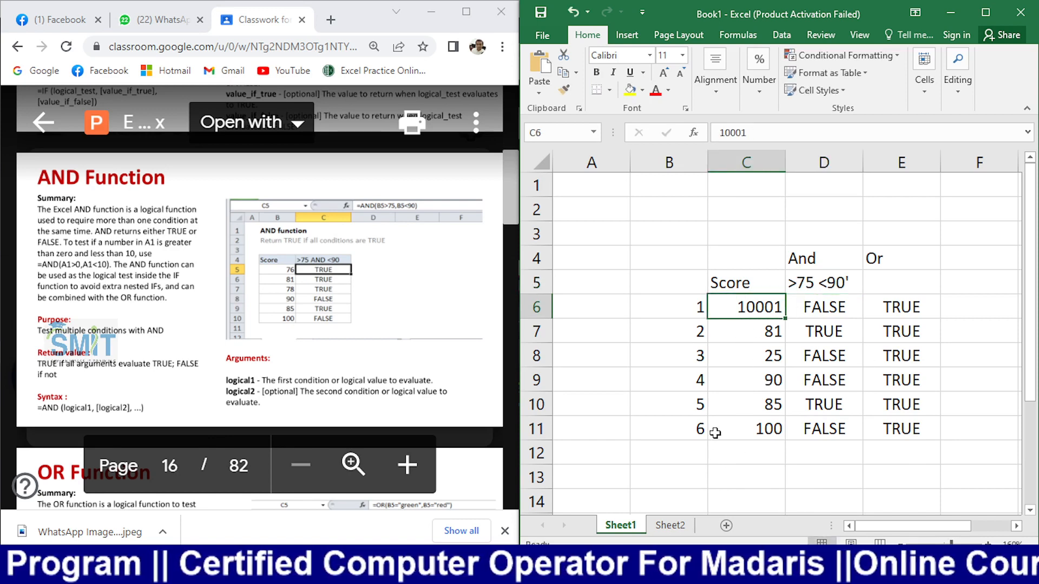
{"action": "type", "text": "94"}
{"action": "key", "text": "Return"}
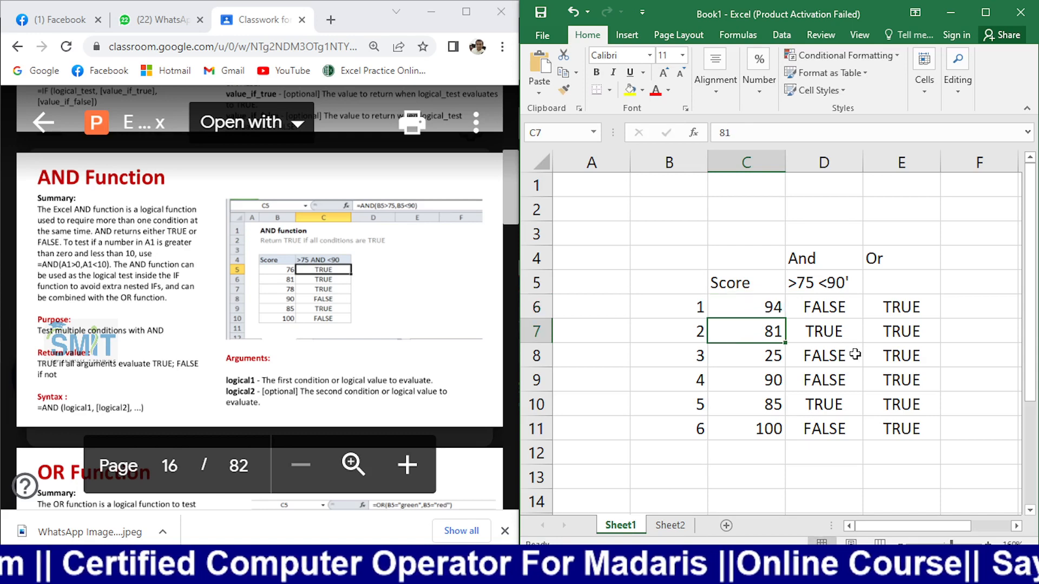
{"action": "left_click", "coordinate": [761, 306]}
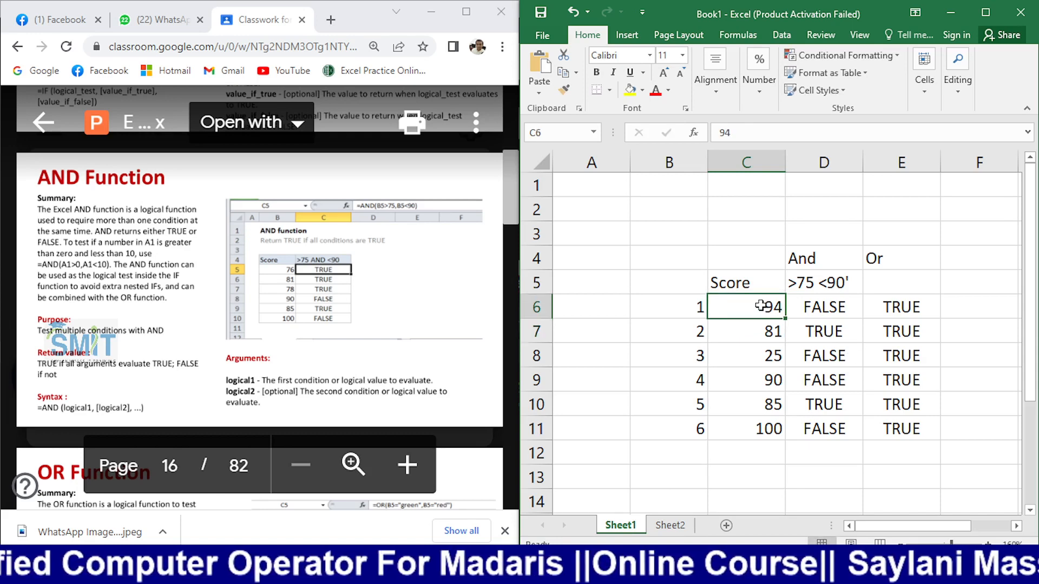
{"action": "double_click", "coordinate": [734, 319]}
- Examine the >75 and <90 conditions of the OR formula in E6 against the score in C6
{"action": "left_click", "coordinate": [911, 289]}
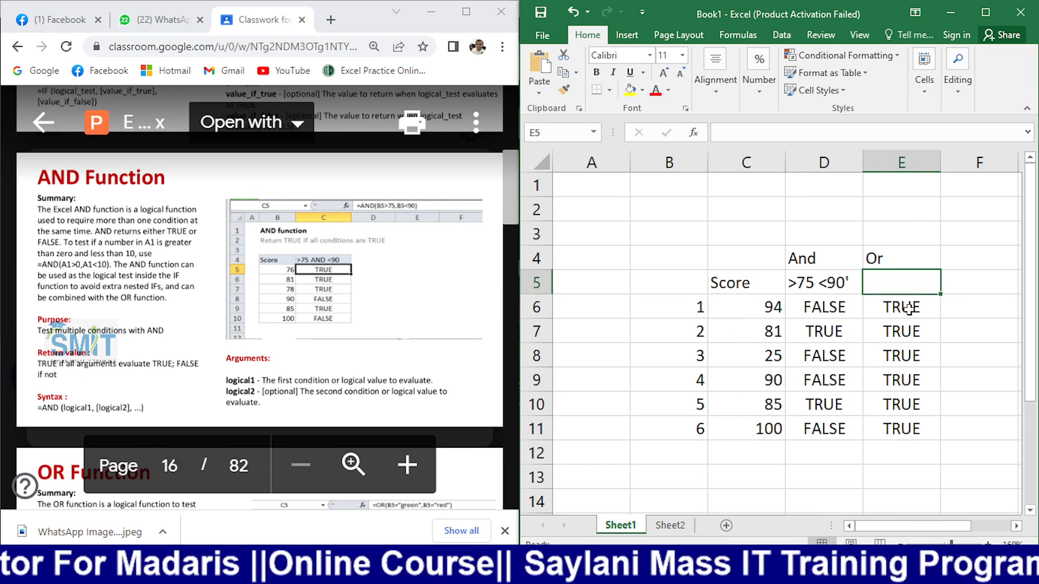
{"action": "double_click", "coordinate": [909, 307]}
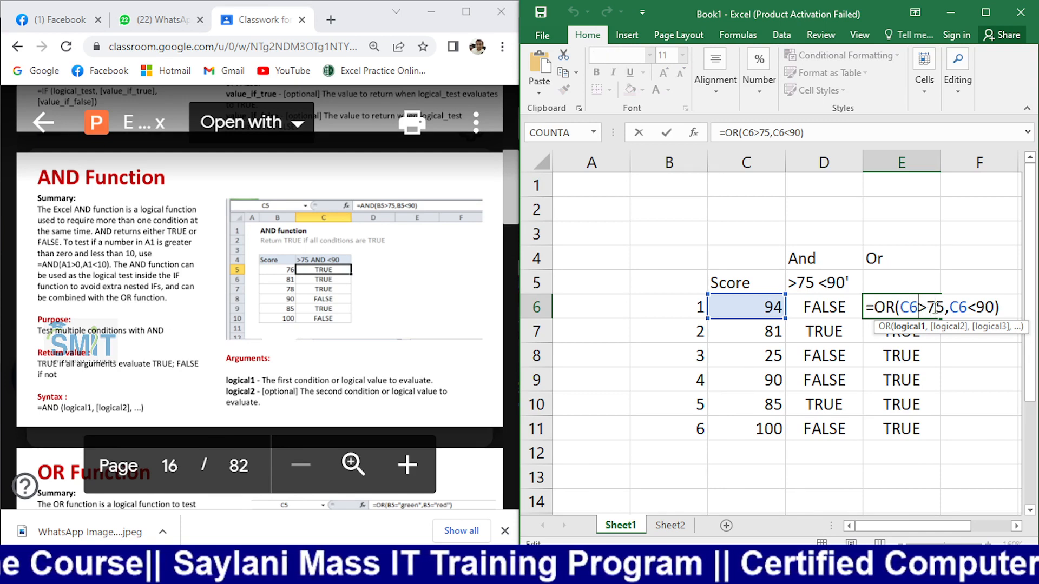
{"action": "left_click_drag", "start_coordinate": [901, 307], "coordinate": [954, 309]}
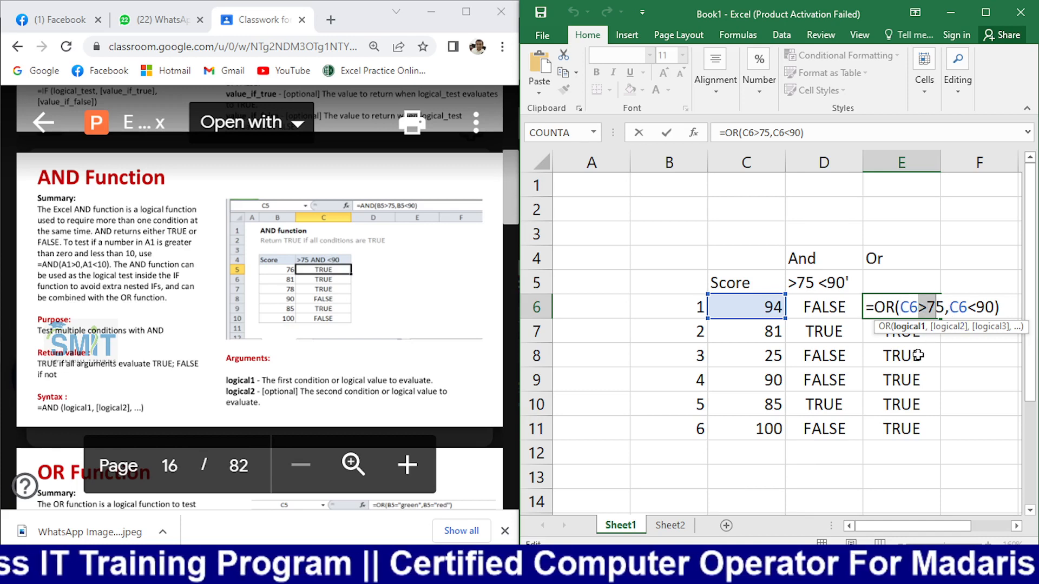
{"action": "left_click_drag", "start_coordinate": [951, 307], "coordinate": [977, 307]}
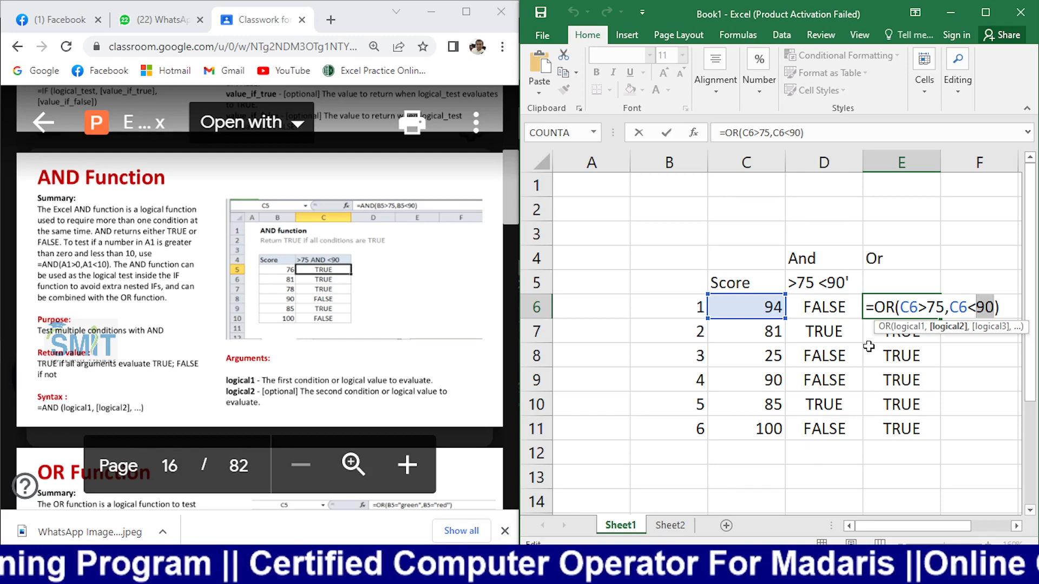
{"action": "key", "text": "ctrl+Return"}
{"action": "left_click", "coordinate": [844, 333]}
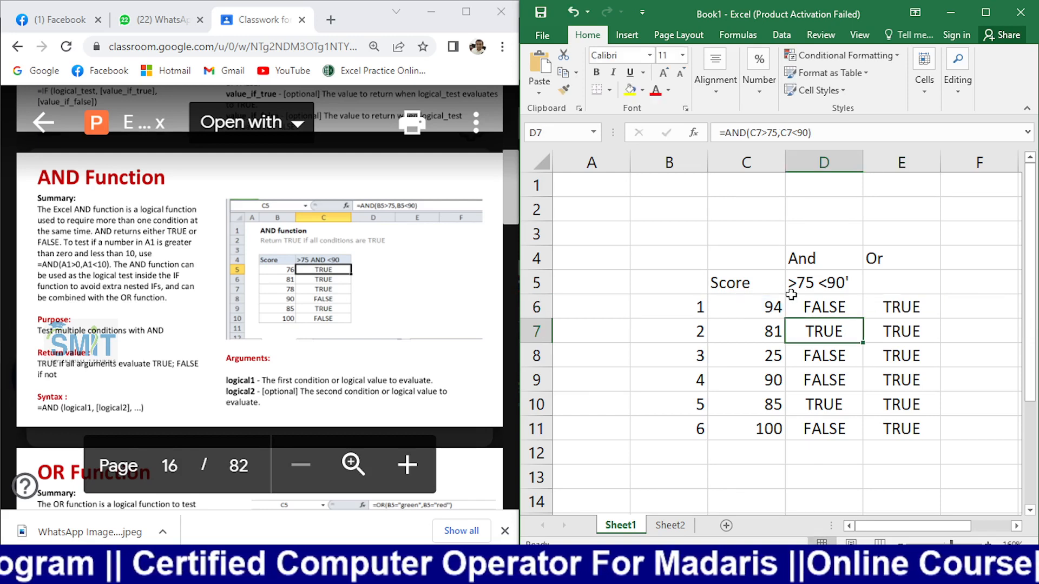
- Change the second condition of the OR formula in E6 to C6<70
{"action": "double_click", "coordinate": [902, 304]}
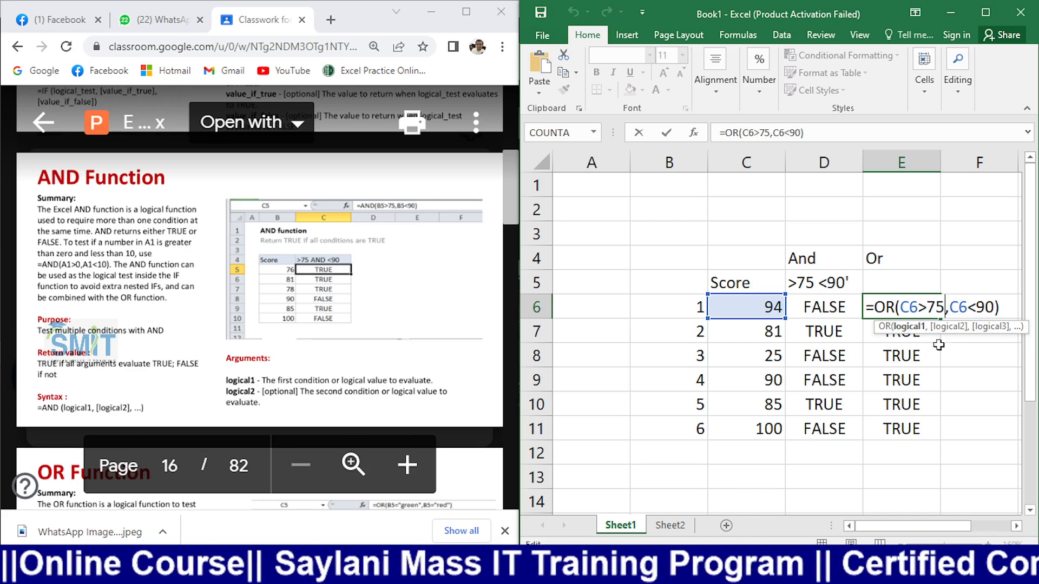
{"action": "left_click", "coordinate": [992, 309]}
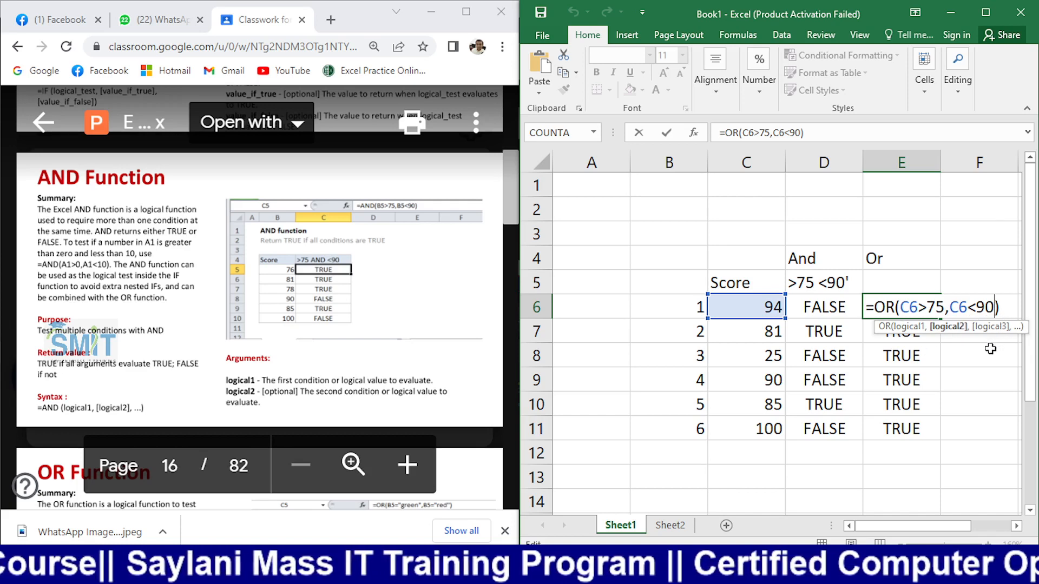
{"action": "key", "text": "BackSpace"}
{"action": "key", "text": "BackSpace"}
{"action": "type", "text": "70"}
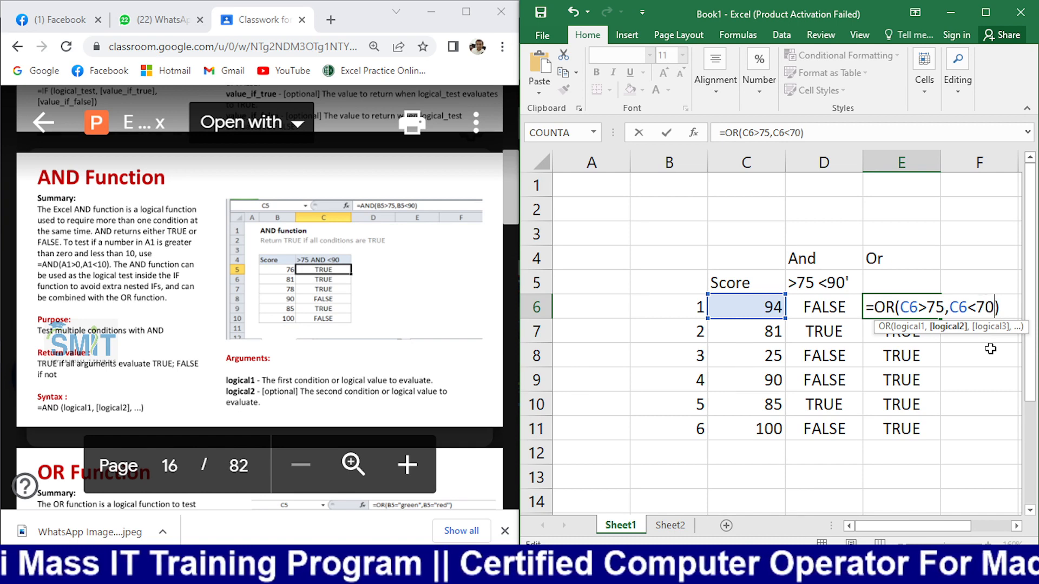
{"action": "key", "text": "Return"}
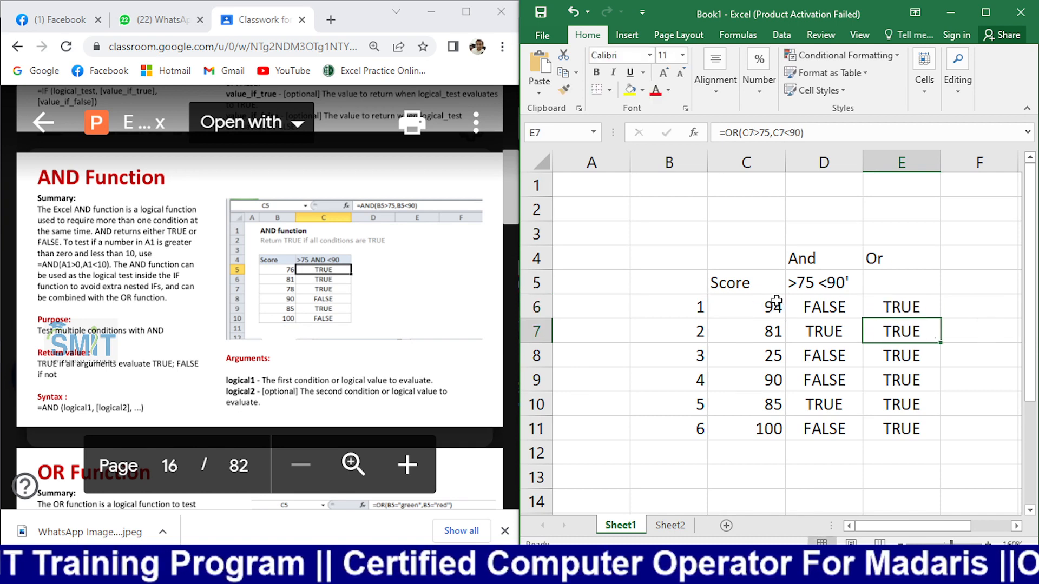
- Set the first score in C6 to 72 and check the result and conditions of the OR formula in E6
{"action": "left_click", "coordinate": [758, 306]}
{"action": "type", "text": "72"}
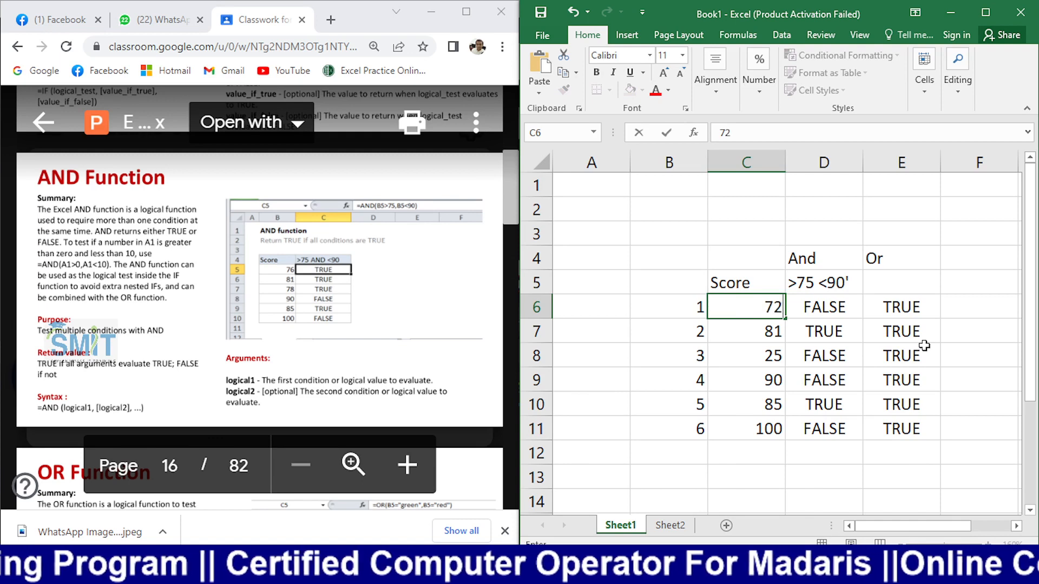
{"action": "key", "text": "Return"}
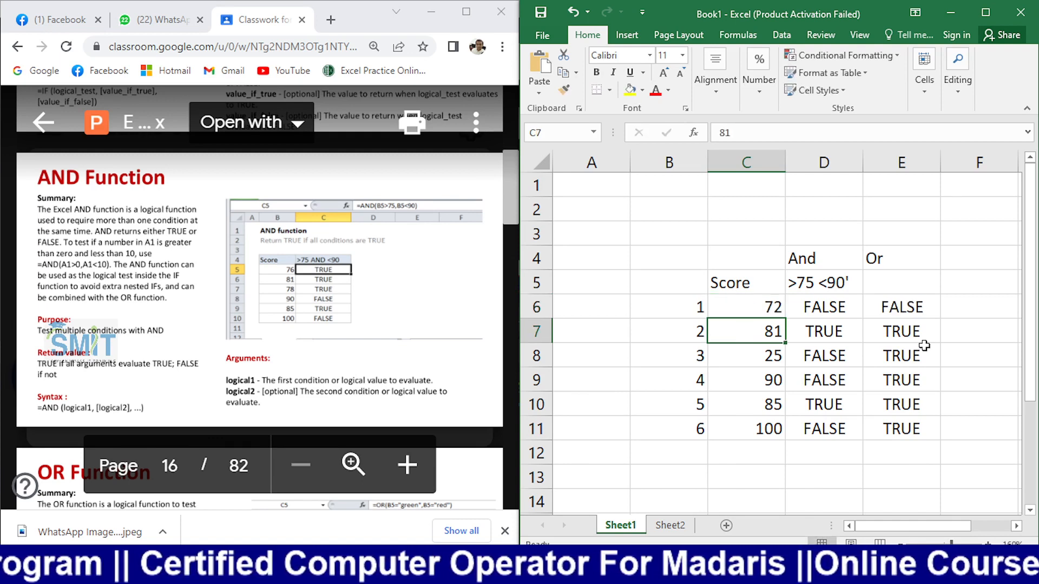
{"action": "left_click", "coordinate": [897, 312]}
{"action": "double_click", "coordinate": [916, 309]}
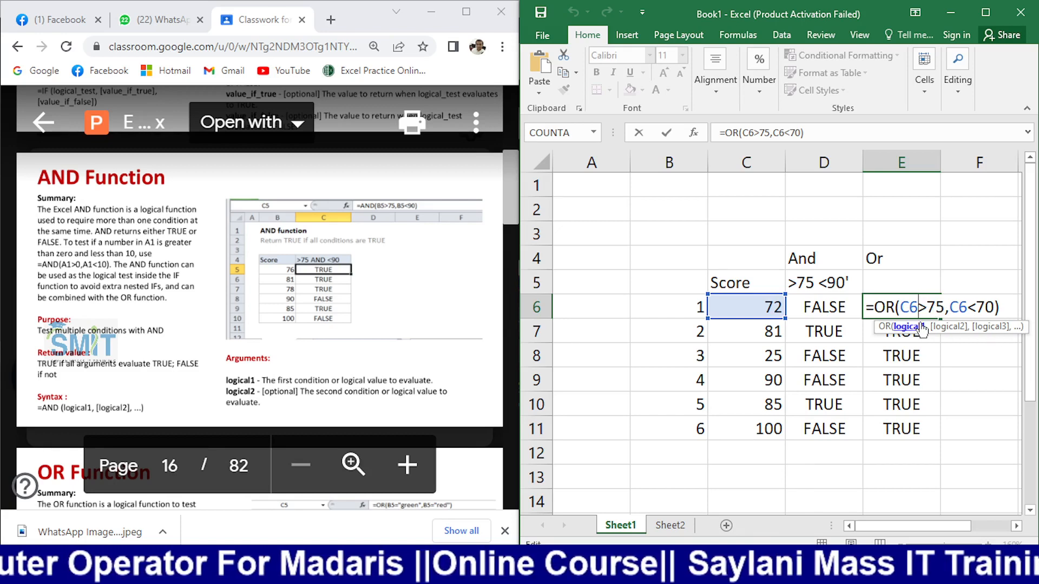
{"action": "key", "text": "Escape"}
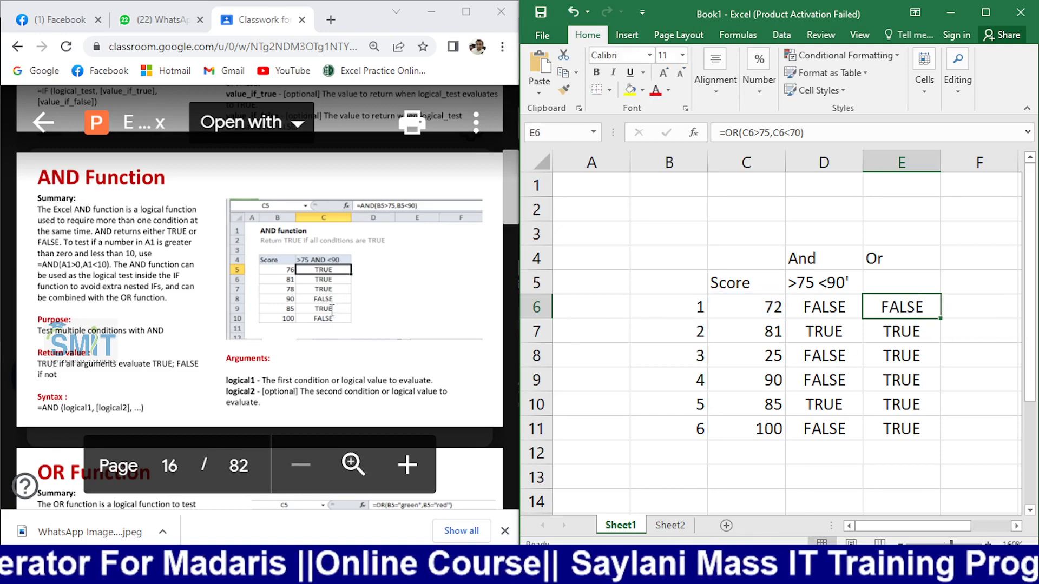
- Undo the last score change in C6 and the edit to the OR formula's second condition in E6
{"action": "key", "text": "ctrl+z"}
{"action": "left_click", "coordinate": [896, 306]}
{"action": "double_click", "coordinate": [900, 304]}
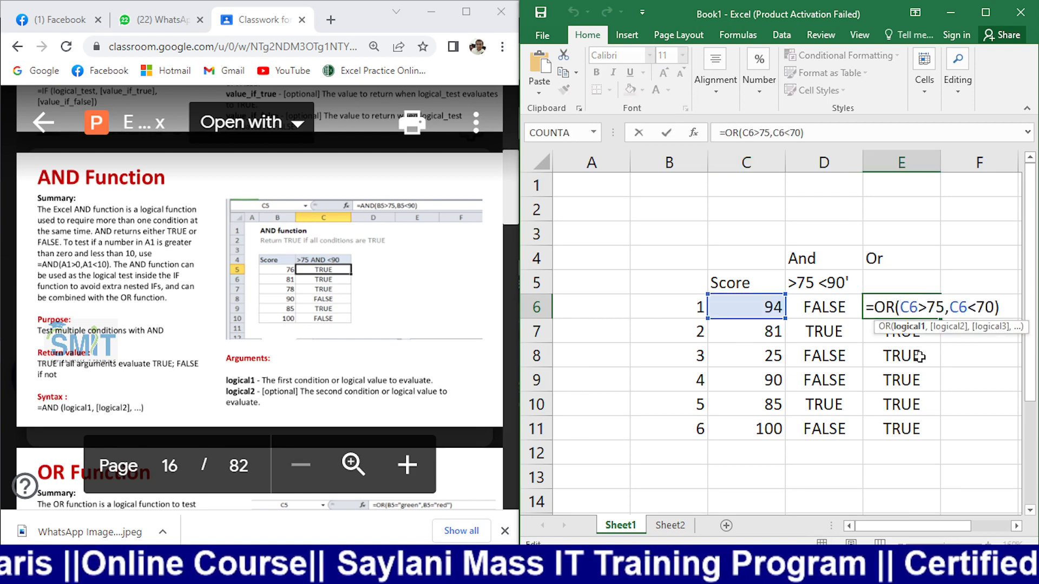
{"action": "key", "text": "Escape"}
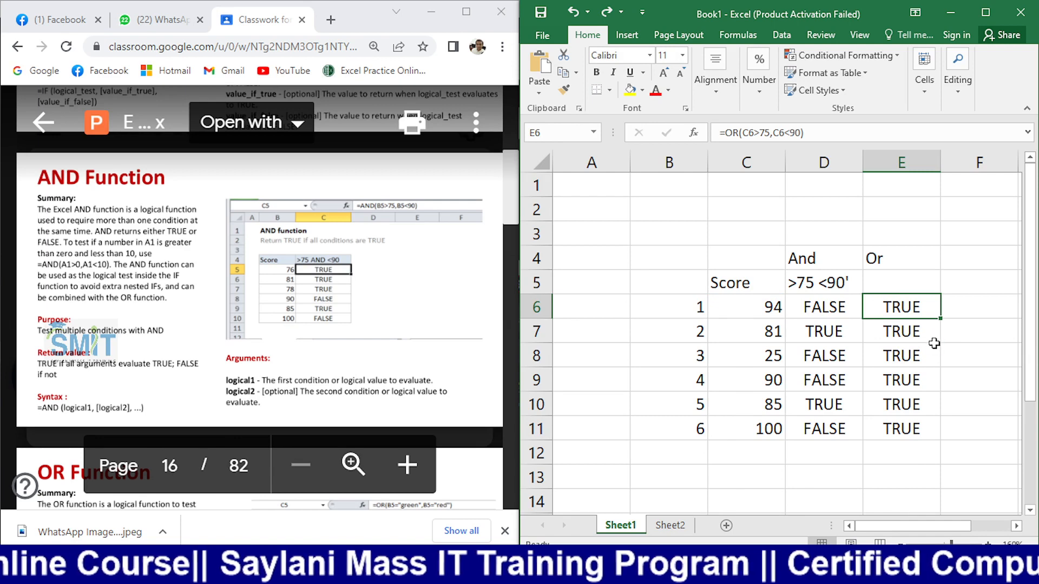
- Review the OR formula in E6, focusing on its first condition, and leave it unchanged
{"action": "left_click", "coordinate": [901, 291]}
{"action": "double_click", "coordinate": [900, 306]}
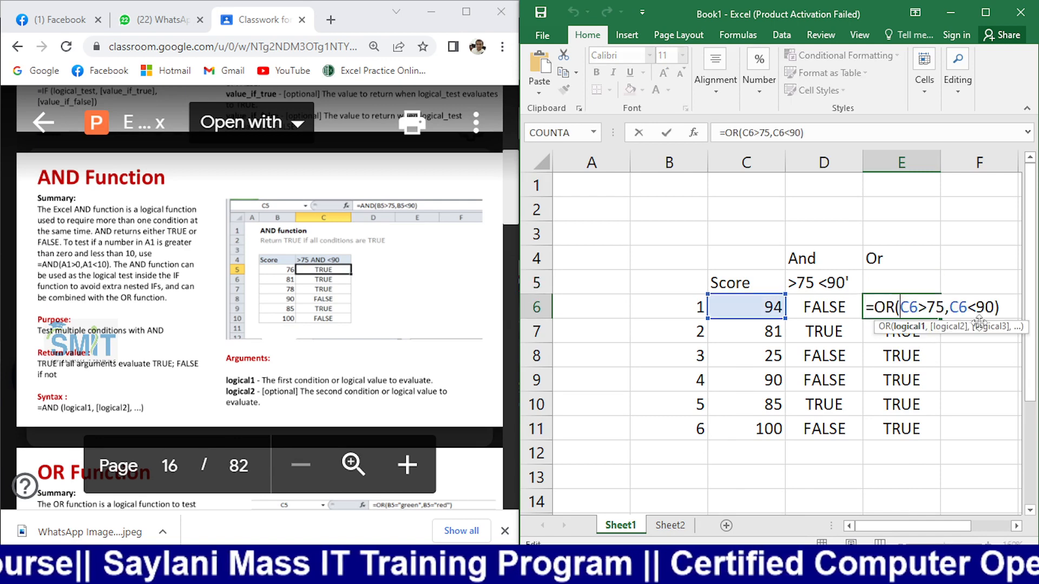
{"action": "left_click_drag", "start_coordinate": [922, 308], "coordinate": [938, 306]}
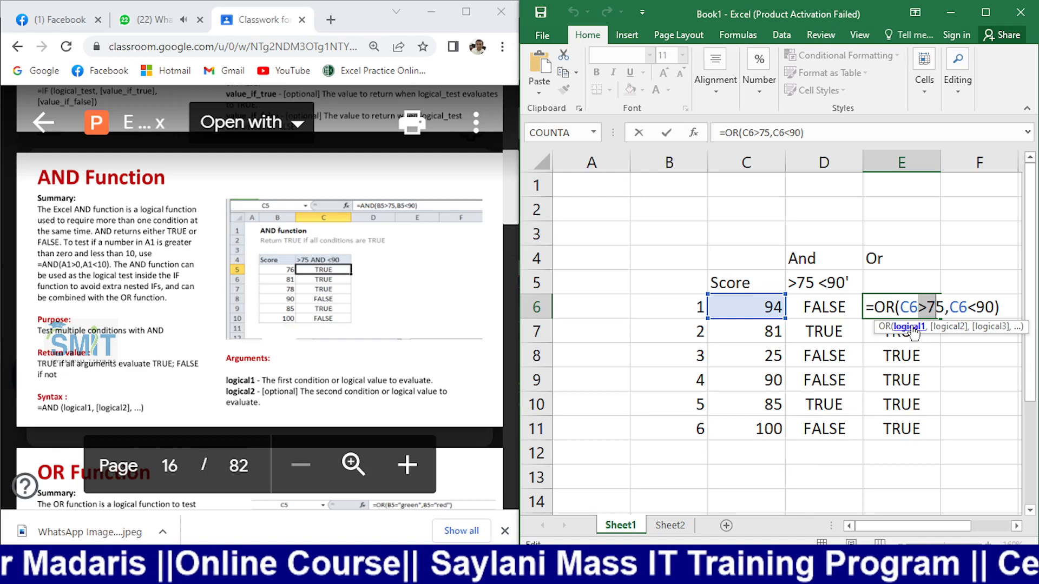
{"action": "key", "text": "ctrl+Return"}
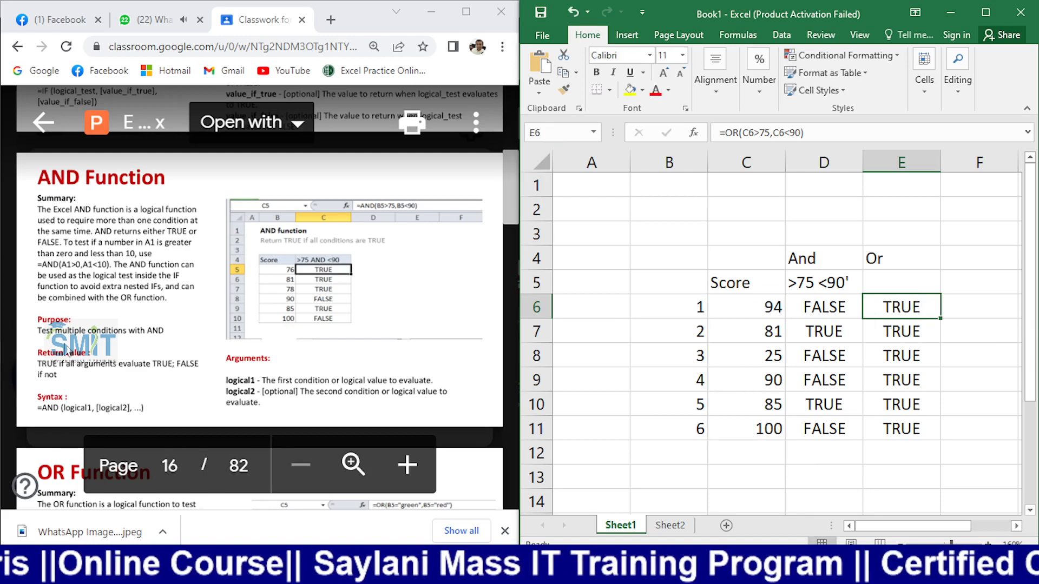
- Switch to the course slides in the browser and review the AND Function and OR Function explanations
{"action": "scroll", "coordinate": [678, 385], "scroll_direction": "down", "scroll_amount": 5}
{"action": "scroll", "coordinate": [678, 386], "scroll_direction": "up", "scroll_amount": 5}
{"action": "left_click", "coordinate": [678, 386]}
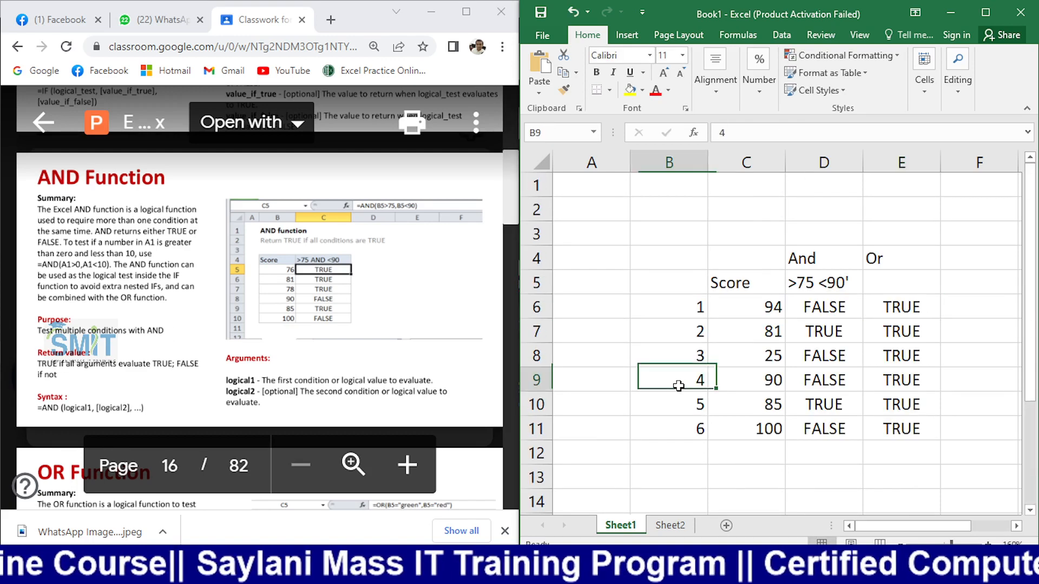
{"action": "scroll", "coordinate": [311, 329], "scroll_direction": "down", "scroll_amount": 4}
{"action": "scroll", "coordinate": [310, 332], "scroll_direction": "down", "scroll_amount": 1}
{"action": "scroll", "coordinate": [311, 332], "scroll_direction": "up", "scroll_amount": 6}
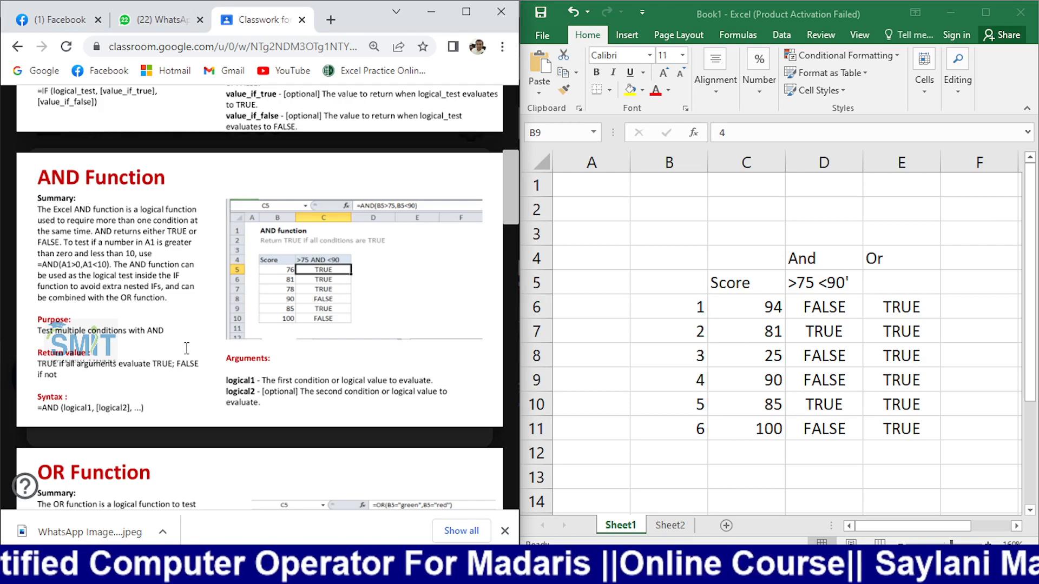
{"action": "scroll", "coordinate": [187, 348], "scroll_direction": "down", "scroll_amount": 4}
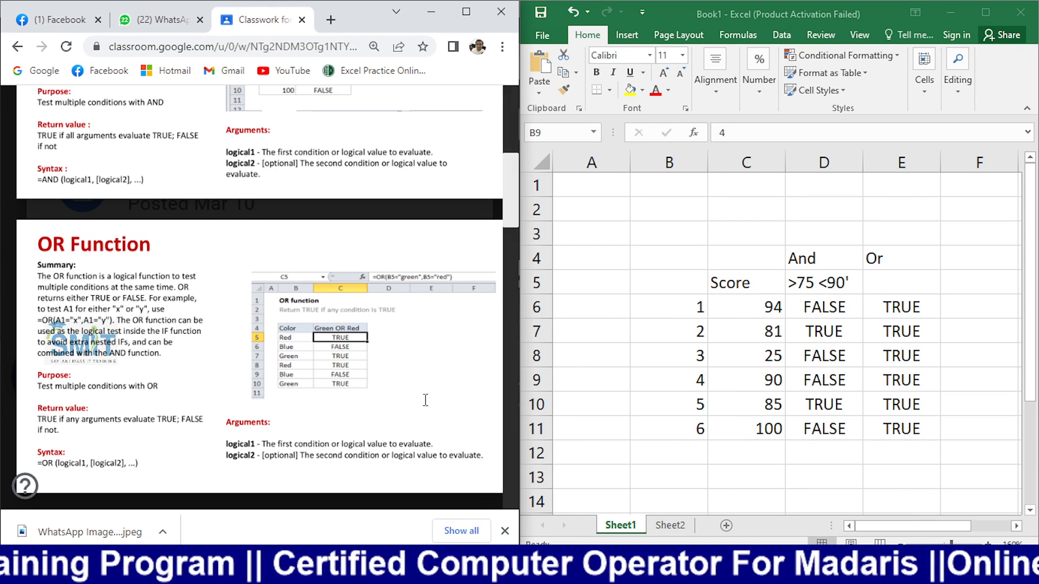
{"action": "scroll", "coordinate": [161, 360], "scroll_direction": "down", "scroll_amount": 2}
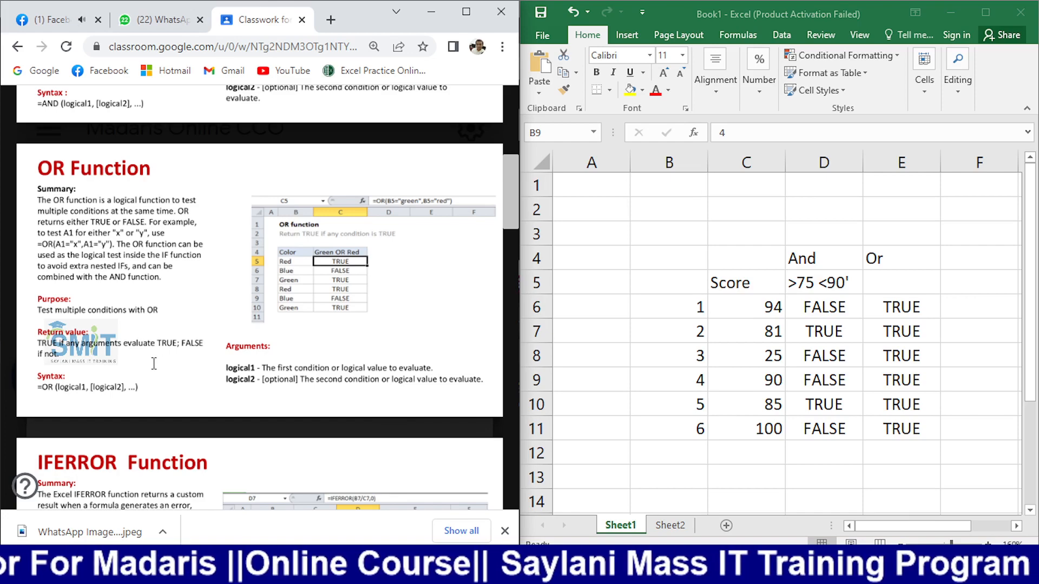
- Maximize the browser window showing the course slides
{"action": "left_click", "coordinate": [466, 11]}
{"action": "scroll", "coordinate": [380, 308], "scroll_direction": "down", "scroll_amount": 3}
{"action": "scroll", "coordinate": [380, 307], "scroll_direction": "up", "scroll_amount": 3}
{"action": "scroll", "coordinate": [380, 308], "scroll_direction": "down", "scroll_amount": 10}
{"action": "scroll", "coordinate": [380, 308], "scroll_direction": "down", "scroll_amount": 5}
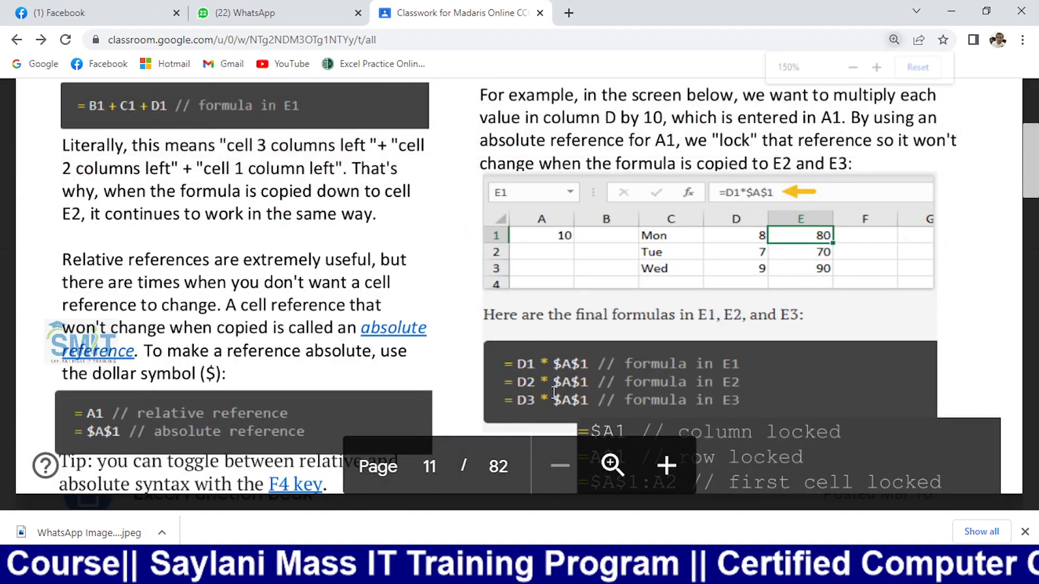
- Reduce the browser zoom to 100% and bring up the IFERROR Function slide after the OR Function slide
{"action": "key", "text": "ctrl+minus"}
{"action": "key", "text": "ctrl+minus"}
{"action": "key", "text": "ctrl+minus"}
{"action": "key", "text": "ctrl+minus"}
{"action": "scroll", "coordinate": [554, 393], "scroll_direction": "down", "scroll_amount": 20}
{"action": "scroll", "coordinate": [511, 341], "scroll_direction": "down", "scroll_amount": 15}
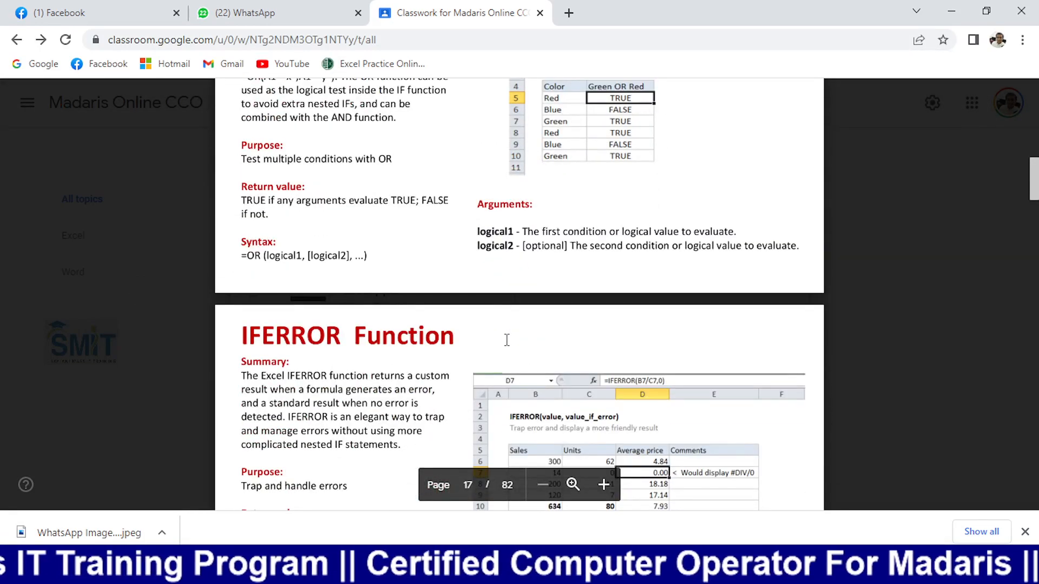
- Review the OR Function slide's explanation and the summary and purpose on the IFERROR Function slide
{"action": "scroll", "coordinate": [506, 340], "scroll_direction": "up", "scroll_amount": 5}
{"action": "left_click_drag", "start_coordinate": [242, 229], "coordinate": [378, 201]}
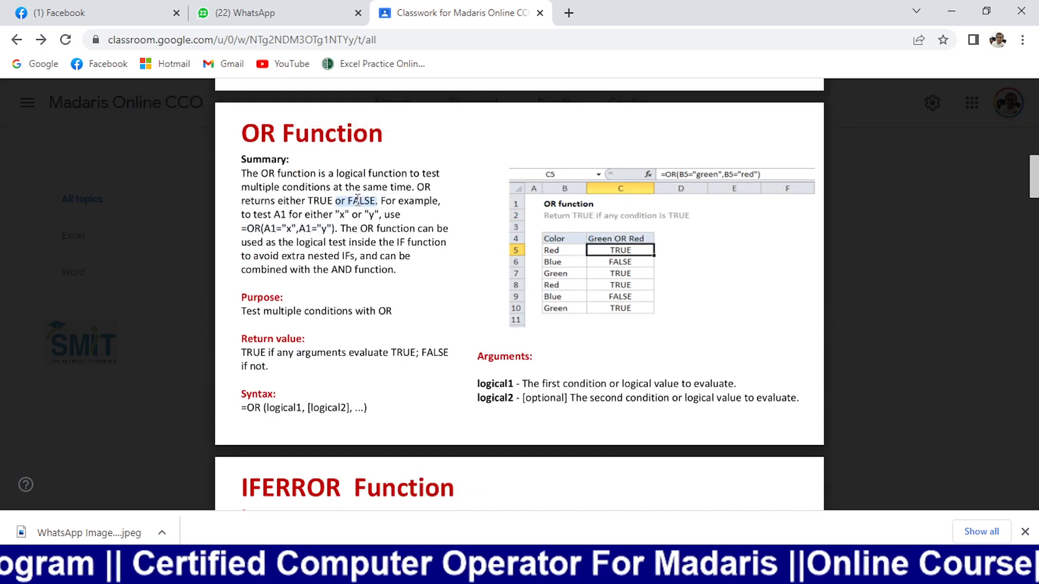
{"action": "scroll", "coordinate": [584, 286], "scroll_direction": "down", "scroll_amount": 3}
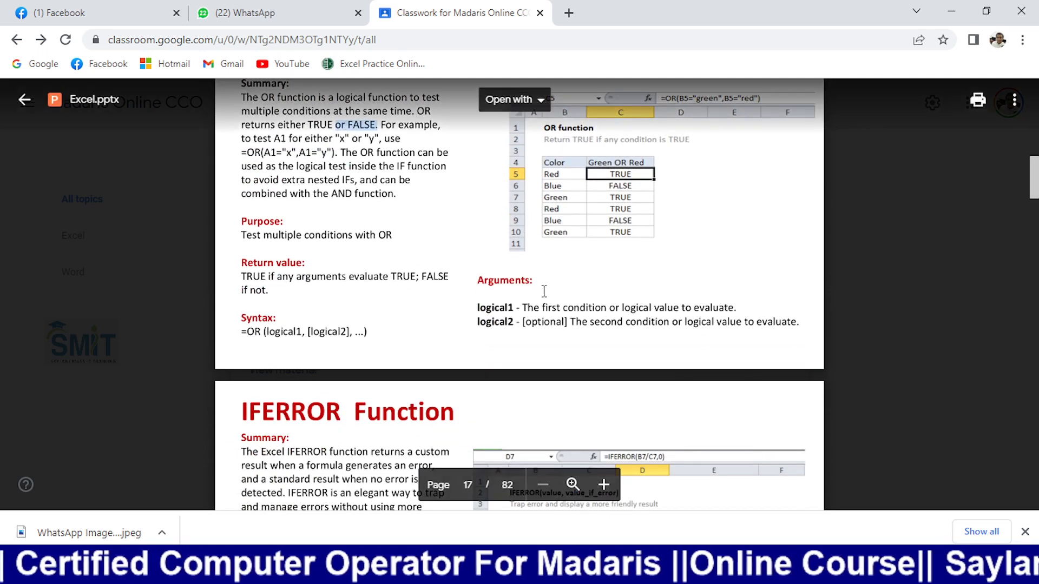
{"action": "scroll", "coordinate": [541, 292], "scroll_direction": "up", "scroll_amount": 3}
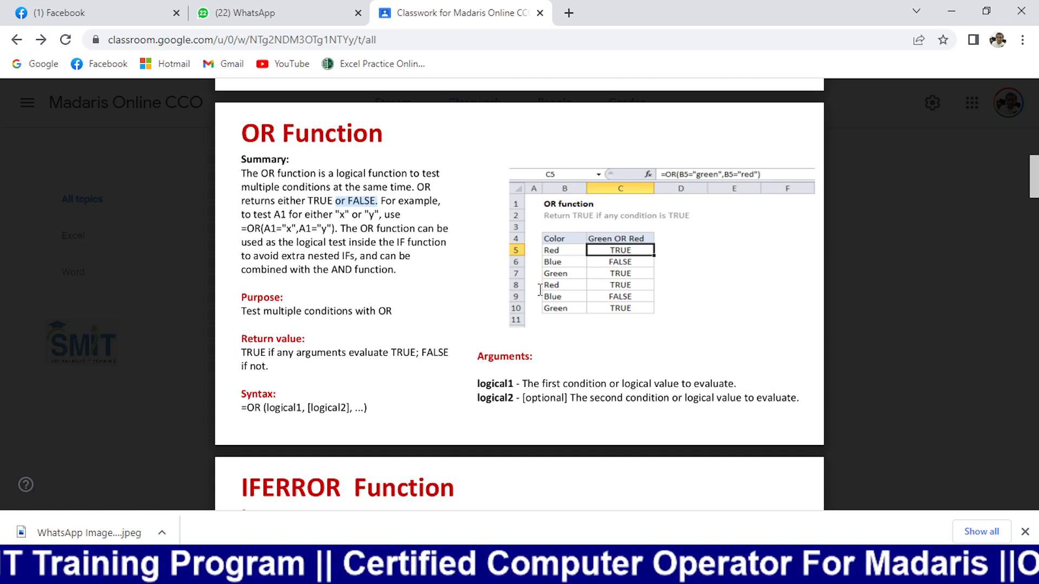
{"action": "scroll", "coordinate": [555, 328], "scroll_direction": "down", "scroll_amount": 7}
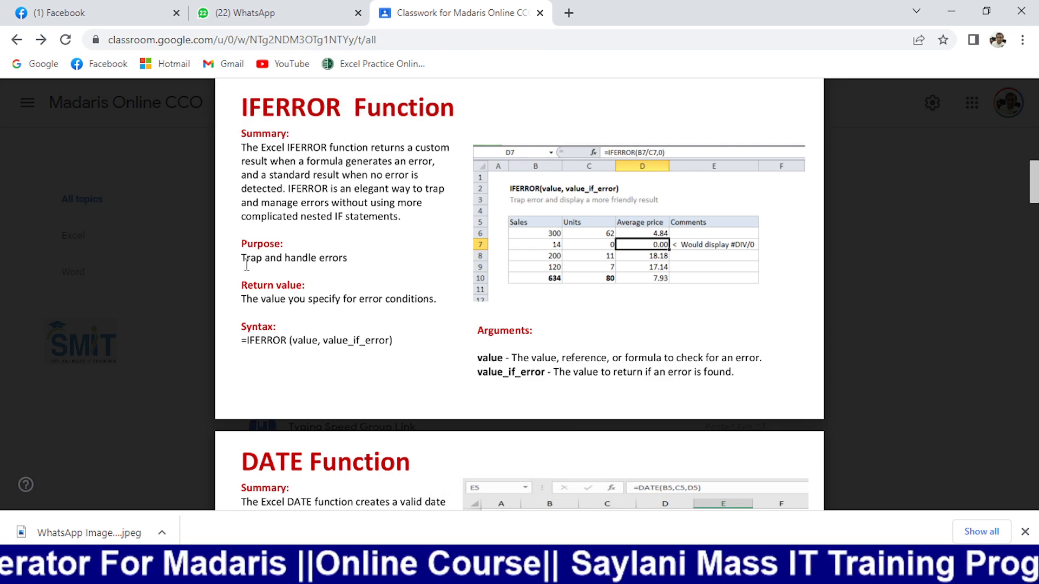
{"action": "left_click_drag", "start_coordinate": [246, 263], "coordinate": [293, 262]}
{"action": "left_click", "coordinate": [280, 269]}
{"action": "left_click", "coordinate": [297, 263]}
{"action": "left_click", "coordinate": [298, 265]}
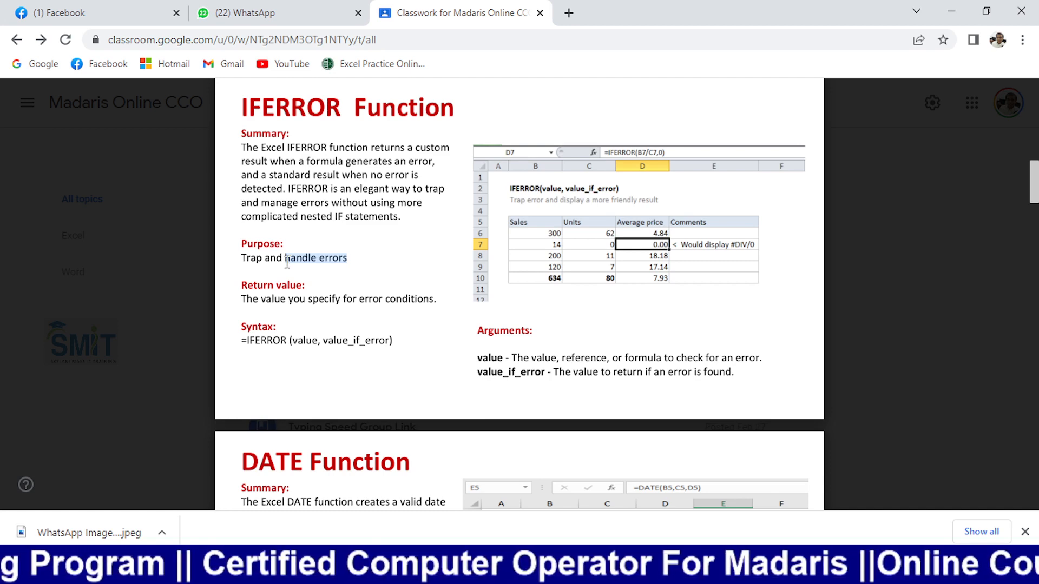
{"action": "double_click", "coordinate": [282, 205]}
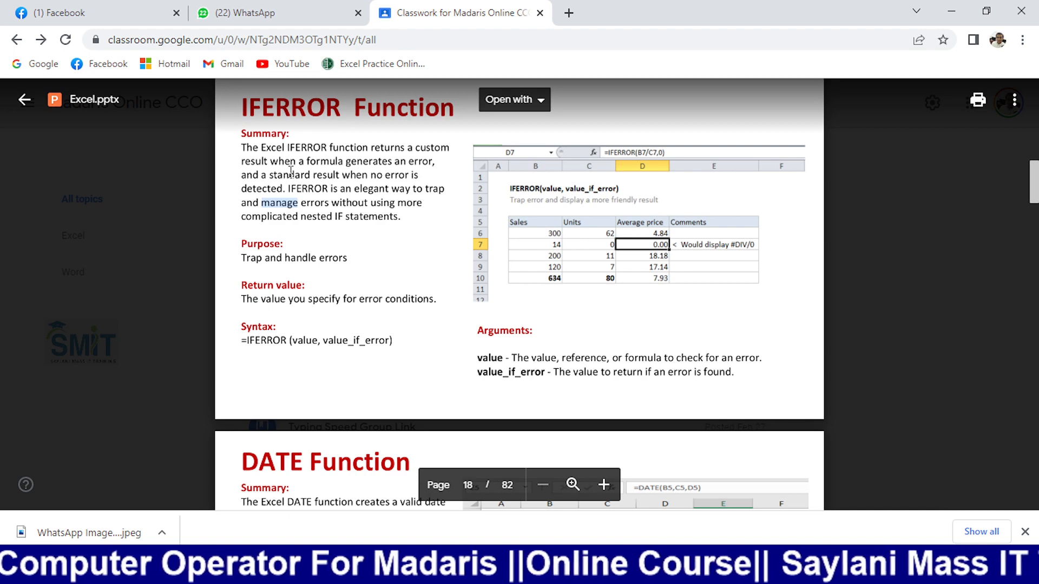
{"action": "left_click", "coordinate": [316, 253]}
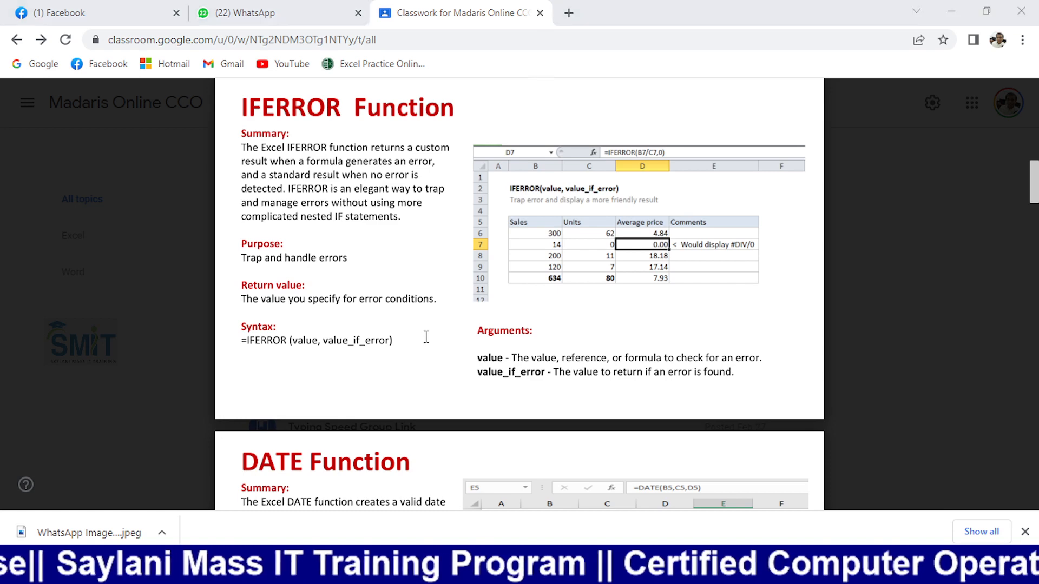
- Switch to the Book1 workbook in Excel and enter 10 kg in C36 and 200 in D36
{"action": "key", "text": "alt+Tab"}
{"action": "key", "text": "alt+Tab"}
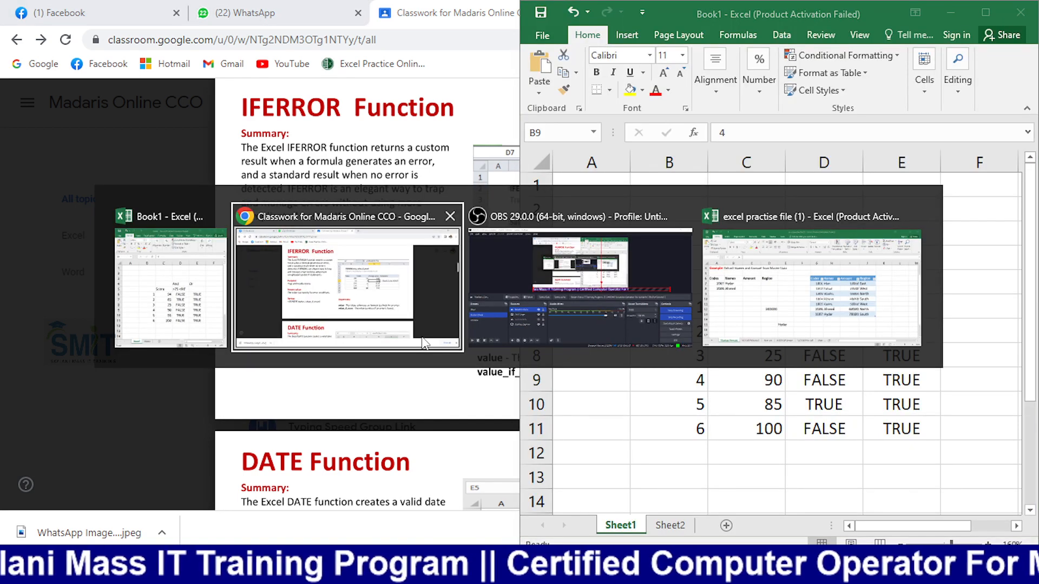
{"action": "key", "text": "alt+shift+Tab"}
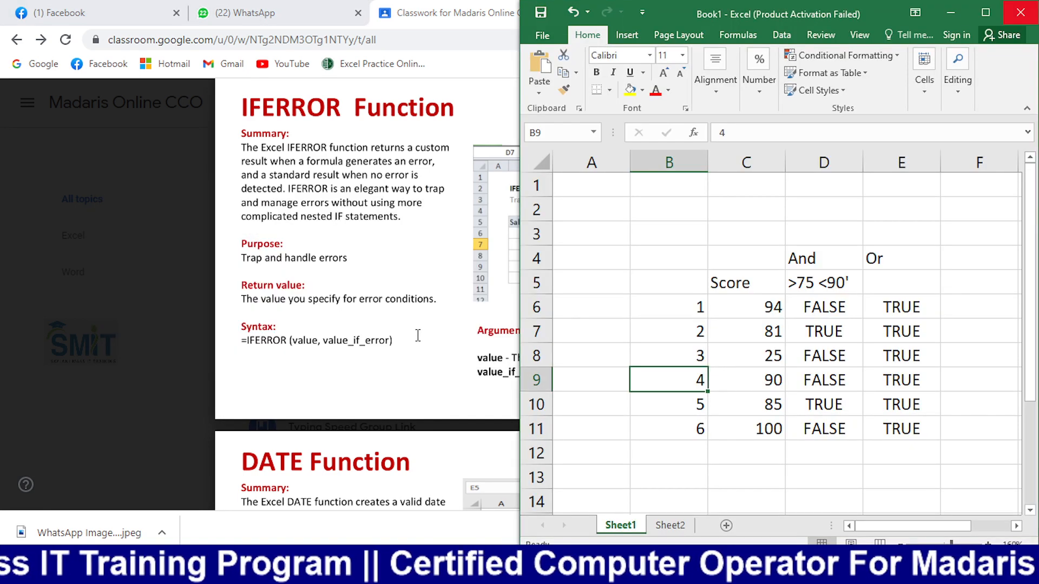
{"action": "scroll", "coordinate": [777, 323], "scroll_direction": "down", "scroll_amount": 9}
{"action": "scroll", "coordinate": [777, 323], "scroll_direction": "down", "scroll_amount": 1}
{"action": "left_click", "coordinate": [732, 309]}
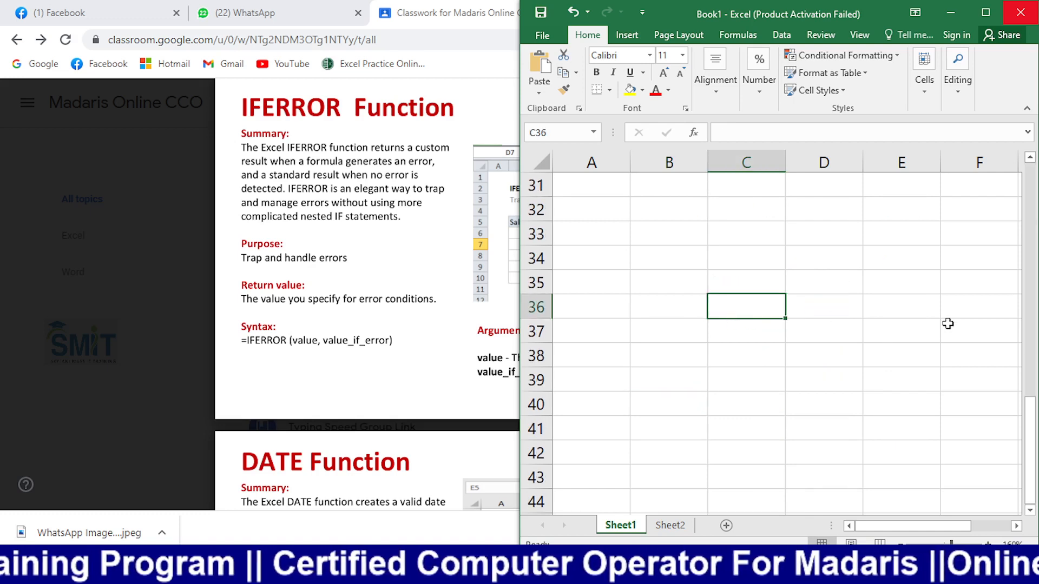
{"action": "type", "text": "10 kg"}
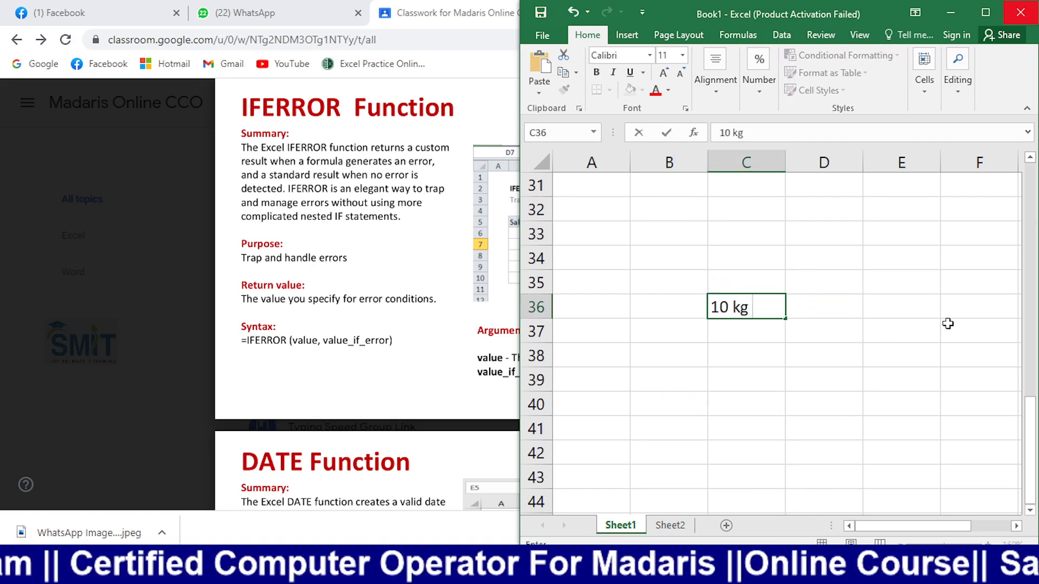
{"action": "key", "text": "Tab"}
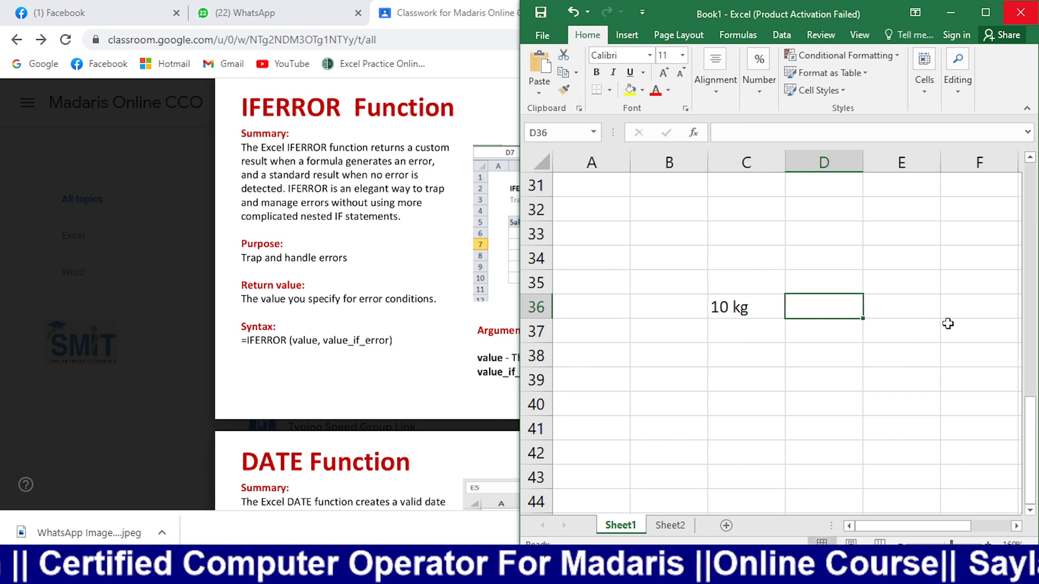
{"action": "type", "text": "200"}
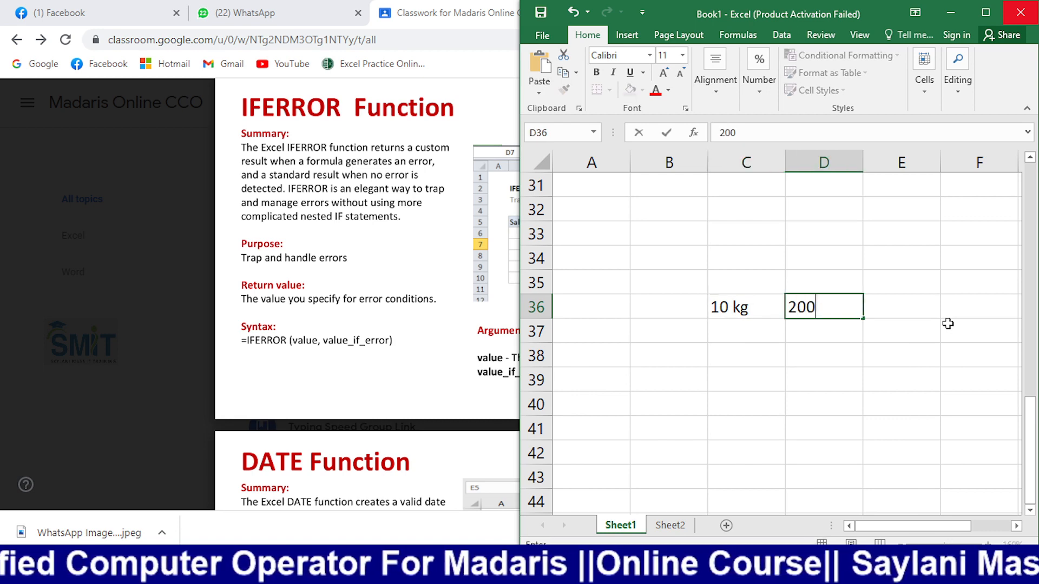
{"action": "key", "text": "Return"}
- Fill the second sample row with 5 kg in C37 and 300 in D37
{"action": "type", "text": "5 kg"}
{"action": "key", "text": "Return"}
{"action": "key", "text": "Right"}
{"action": "key", "text": "Up"}
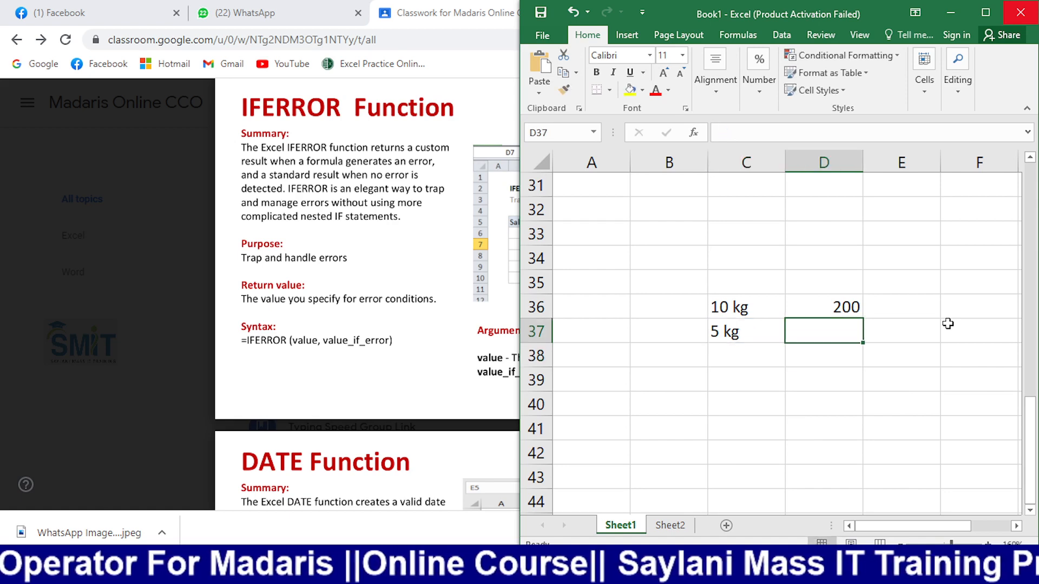
{"action": "type", "text": "2"}
{"action": "key", "text": "BackSpace"}
{"action": "type", "text": "300"}
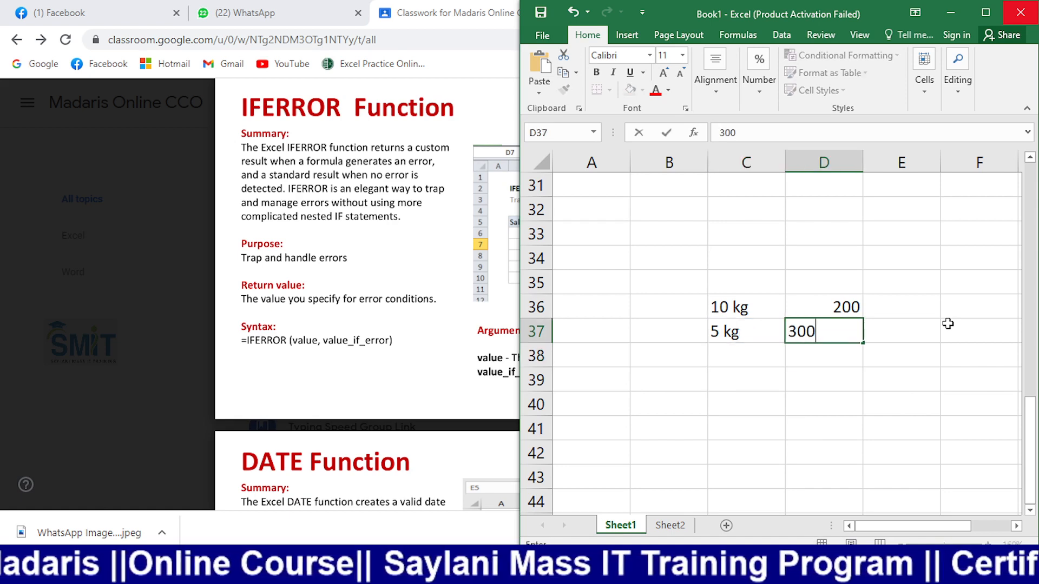
{"action": "key", "text": "Tab"}
- Enter a formula in E36 that multiplies D36 by C36
{"action": "key", "text": "Up"}
{"action": "type", "text": "="}
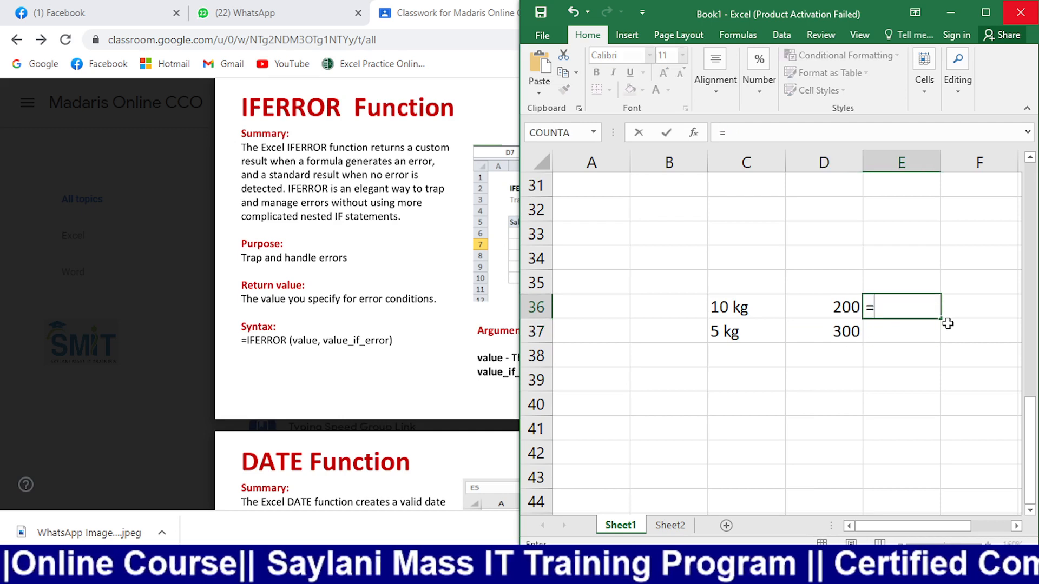
{"action": "key", "text": "Left"}
{"action": "type", "text": "*"}
{"action": "key", "text": "Left"}
{"action": "key", "text": "Left"}
{"action": "key", "text": "Return"}
{"action": "key", "text": "Up"}
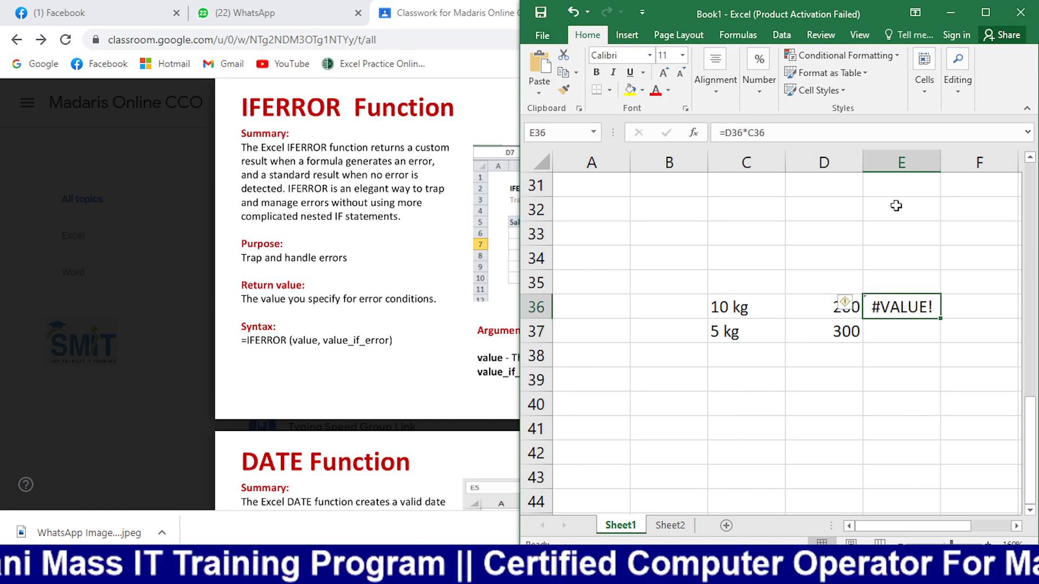
- Wrap the multiplication in E36 in an IFERROR function, using D36*C36 as its value argument
{"action": "left_click", "coordinate": [727, 133]}
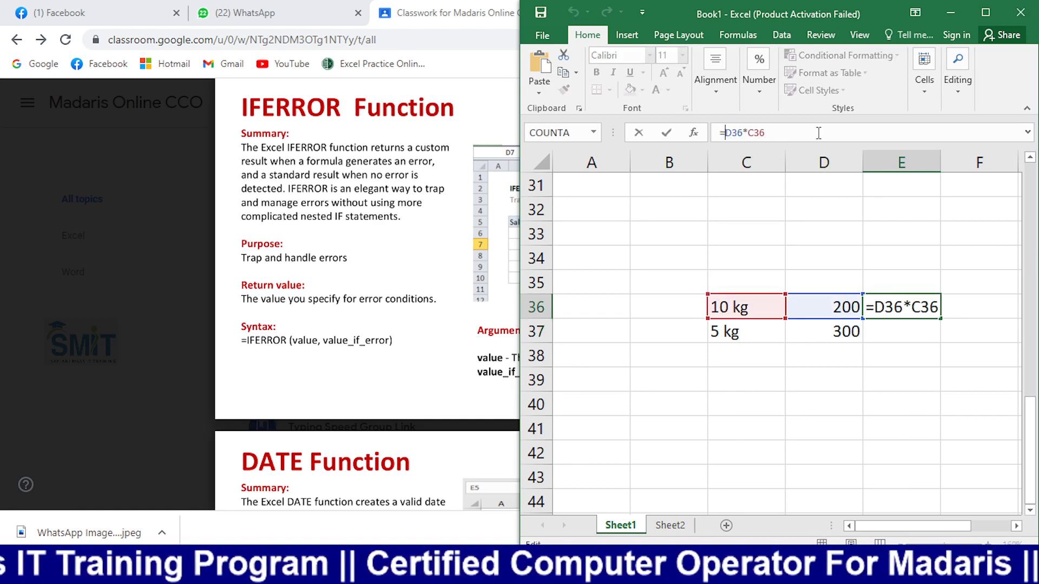
{"action": "type", "text": "if"}
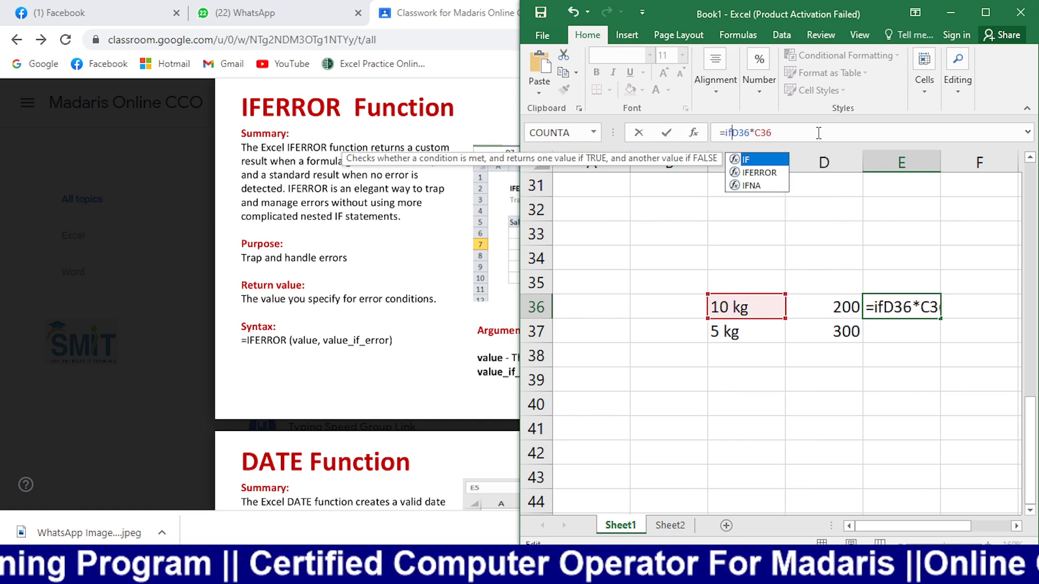
{"action": "key", "text": "Down"}
{"action": "key", "text": "Tab"}
{"action": "key", "text": "Right"}
{"action": "key", "text": "Right"}
{"action": "key", "text": "Right"}
{"action": "key", "text": "Right"}
{"action": "key", "text": "Right"}
{"action": "key", "text": "Right"}
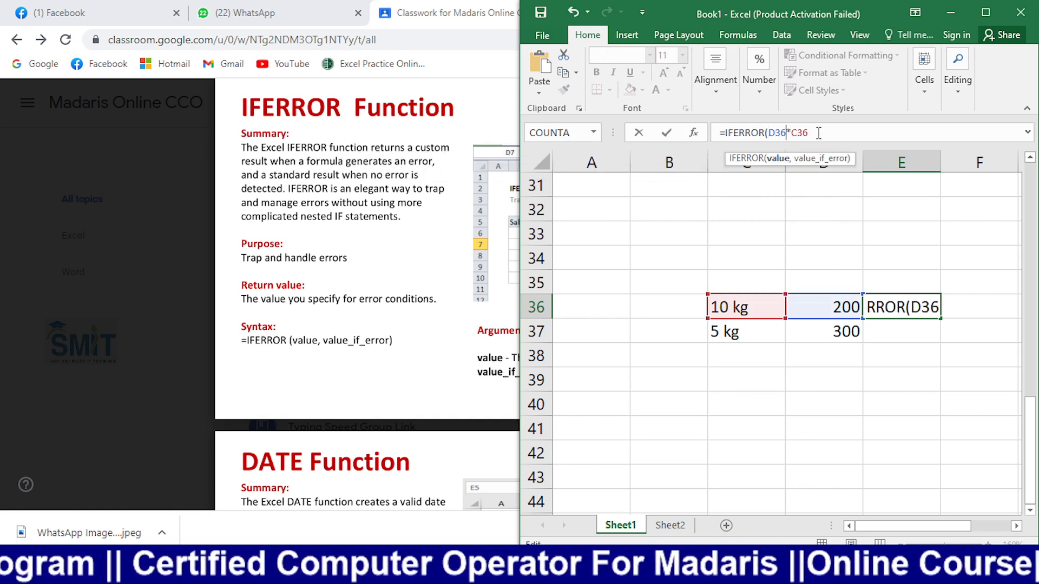
{"action": "key", "text": "Right"}
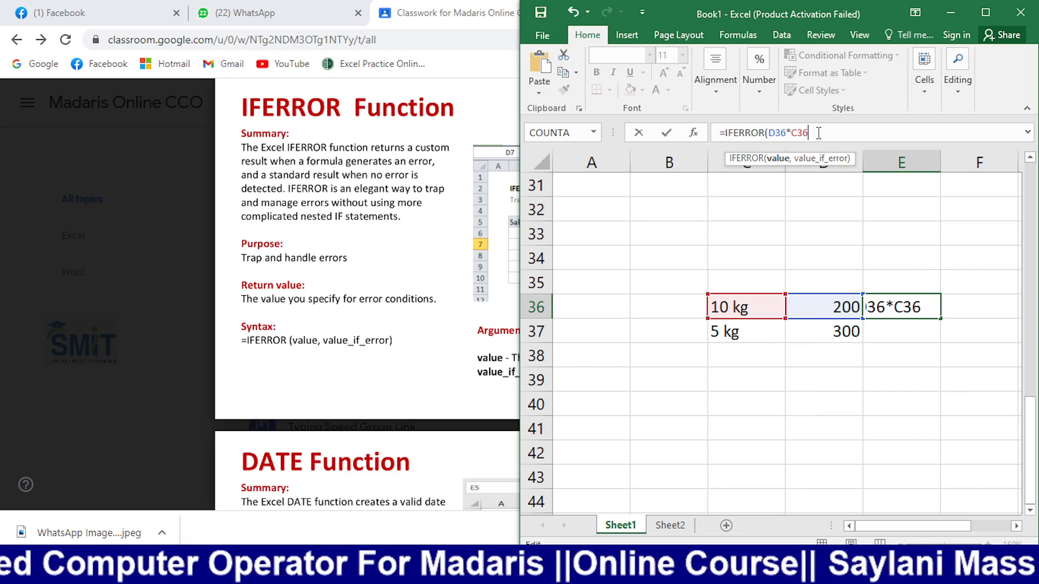
- Add a quoted value_if_error message starting with "your fun" to the IFERROR formula in E36
{"action": "type", "text": "."}
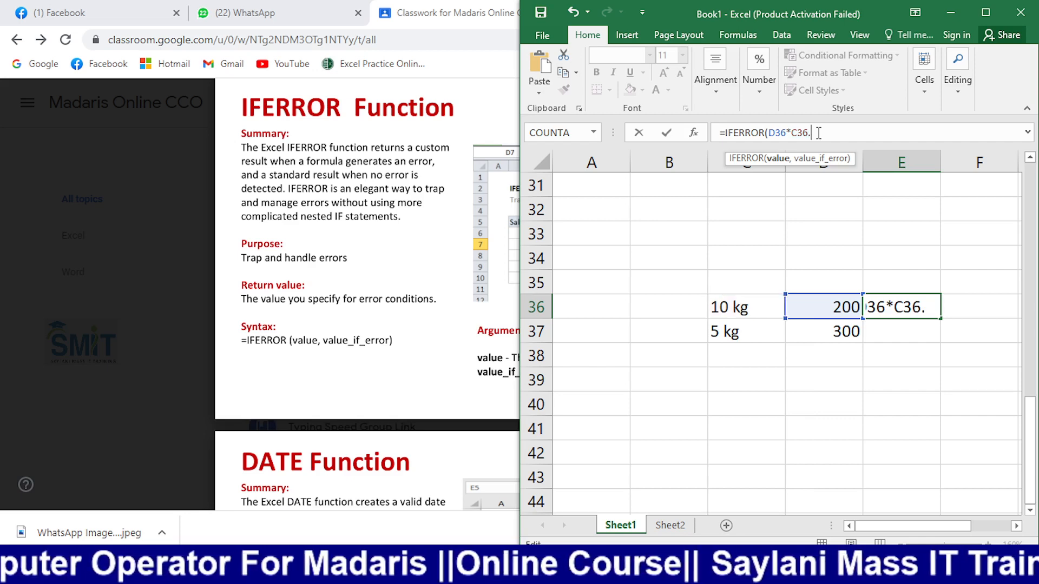
{"action": "key", "text": "BackSpace"}
{"action": "type", "text": ","}
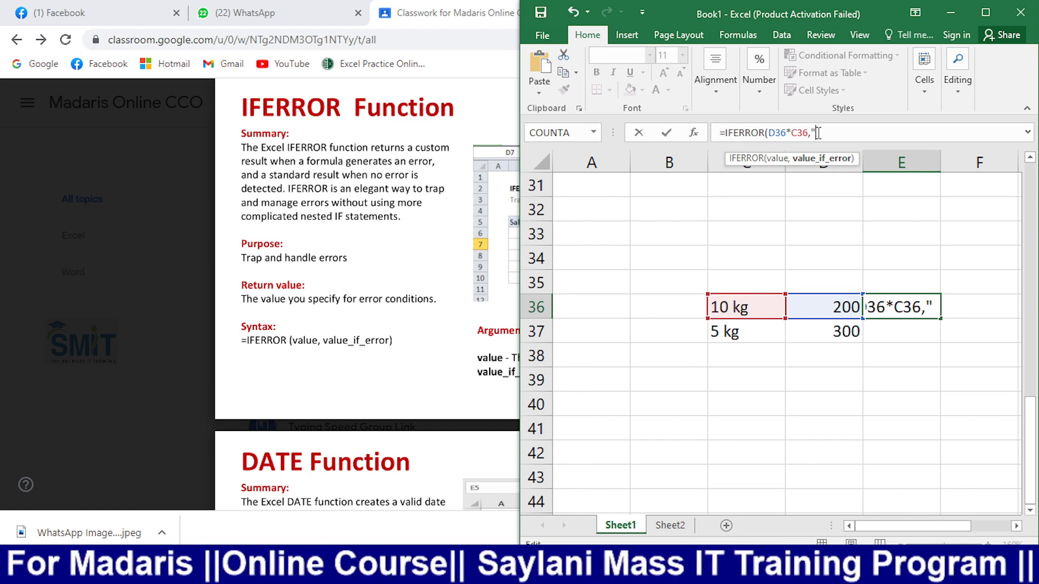
{"action": "type", "text": "\"yo"}
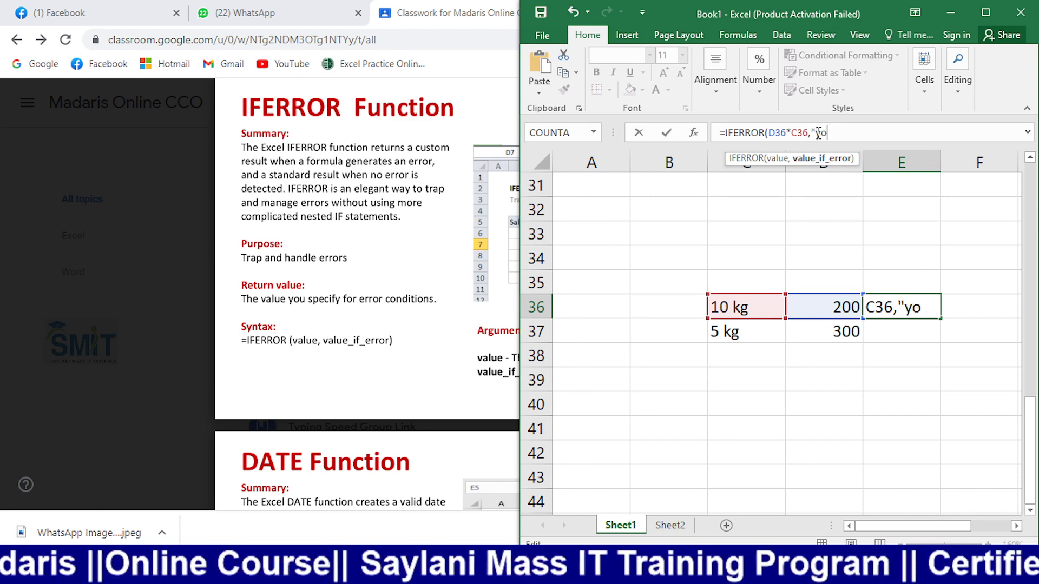
{"action": "type", "text": "ur fun"}
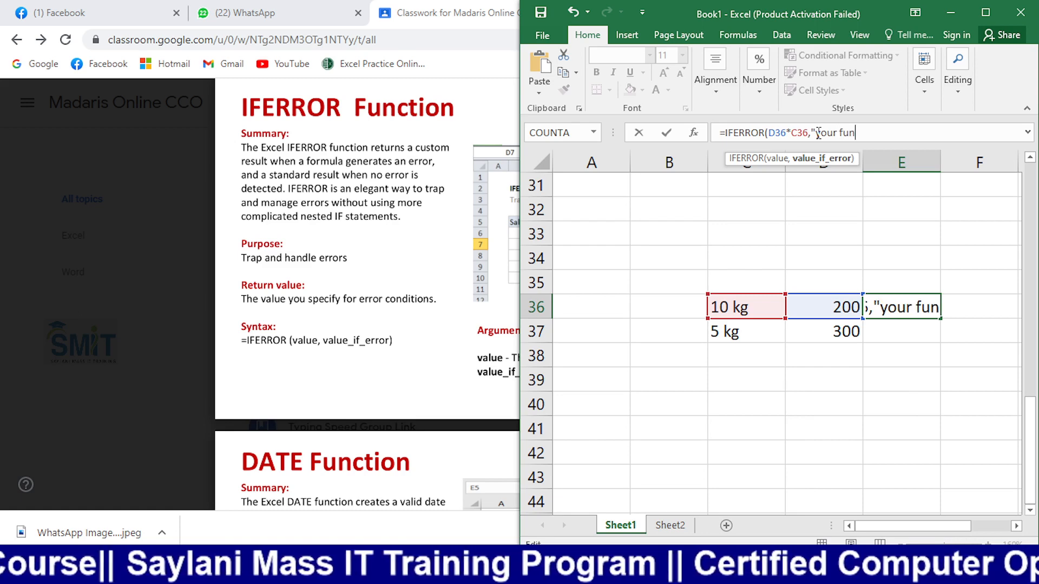
- Complete the IFERROR formula in E36 as =IFERROR(D36*C36,"your function is not working")
{"action": "type", "text": "ctio"}
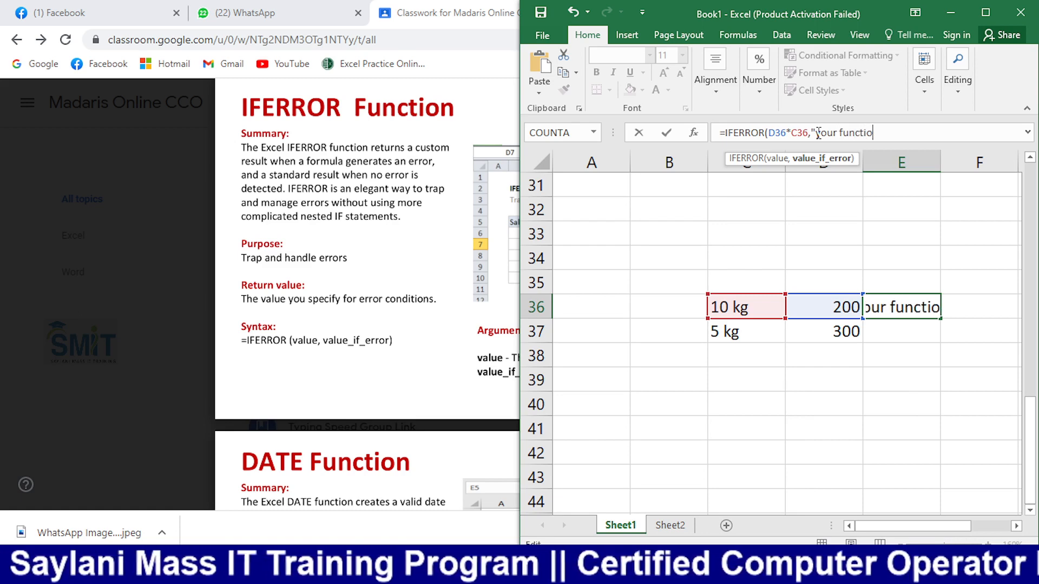
{"action": "type", "text": "n is no"}
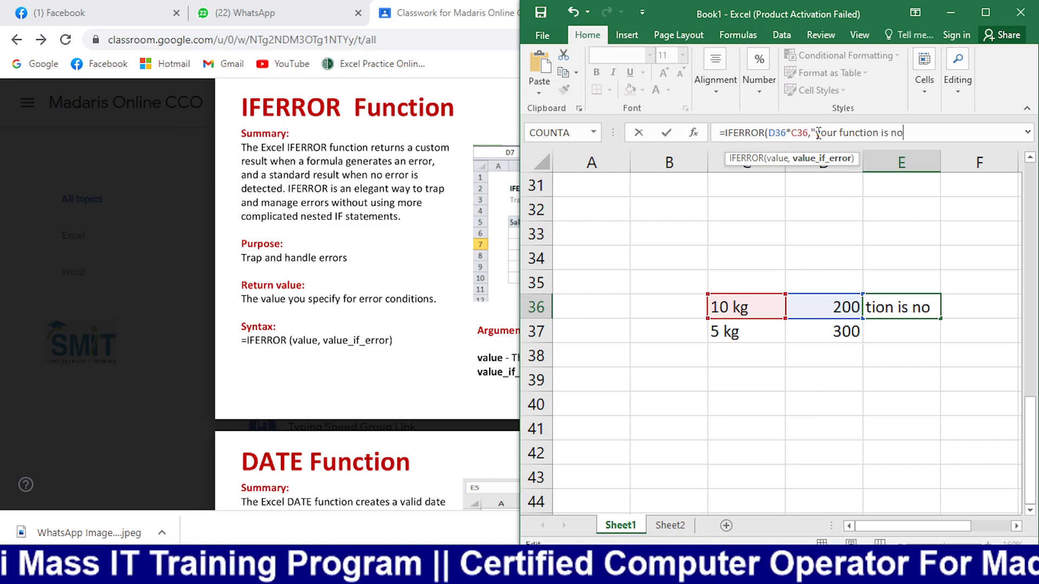
{"action": "type", "text": "t workin"}
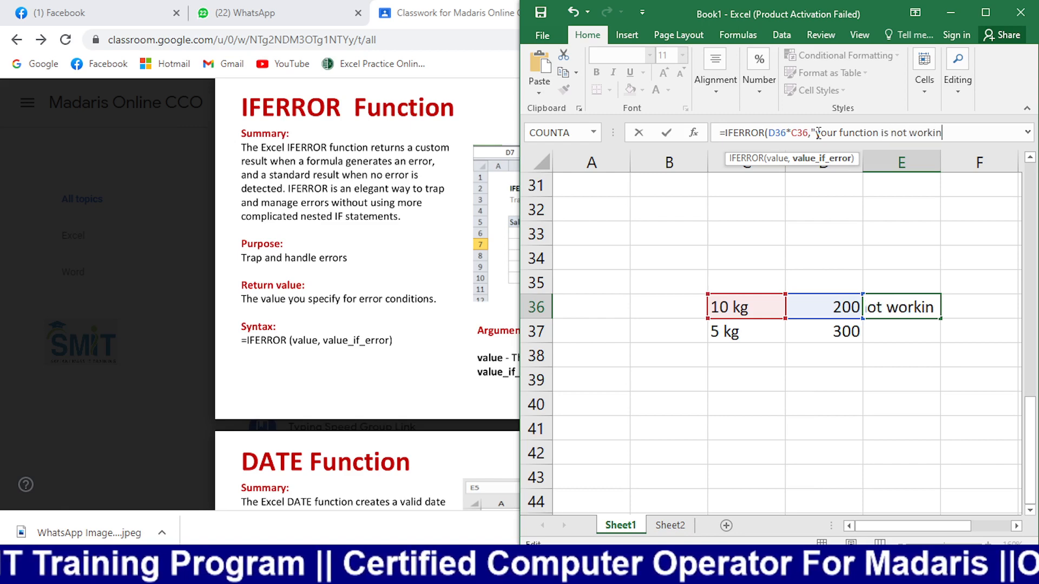
{"action": "type", "text": "g\")"}
{"action": "key", "text": "Return"}
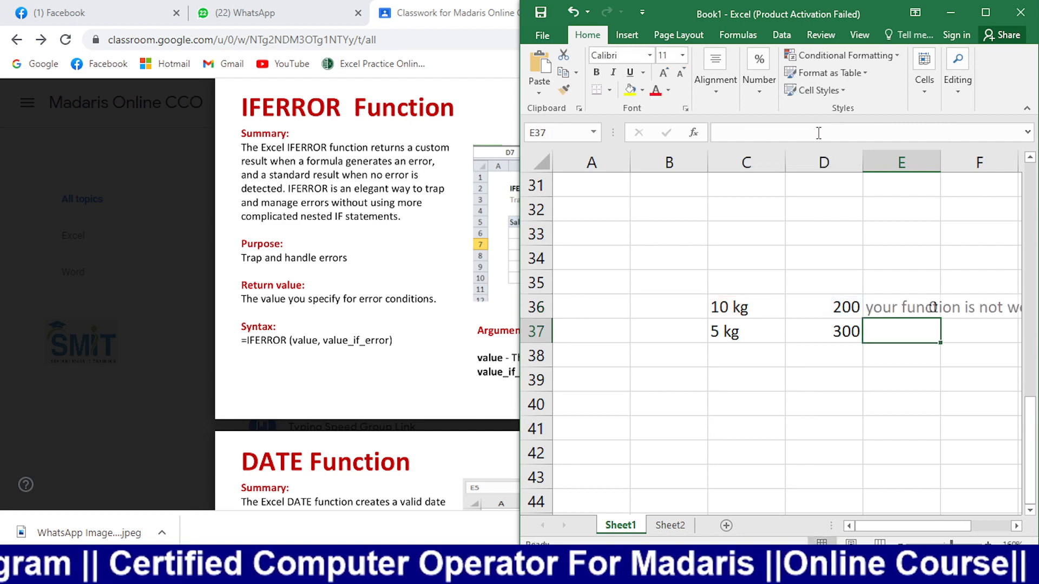
{"action": "left_click", "coordinate": [935, 312]}
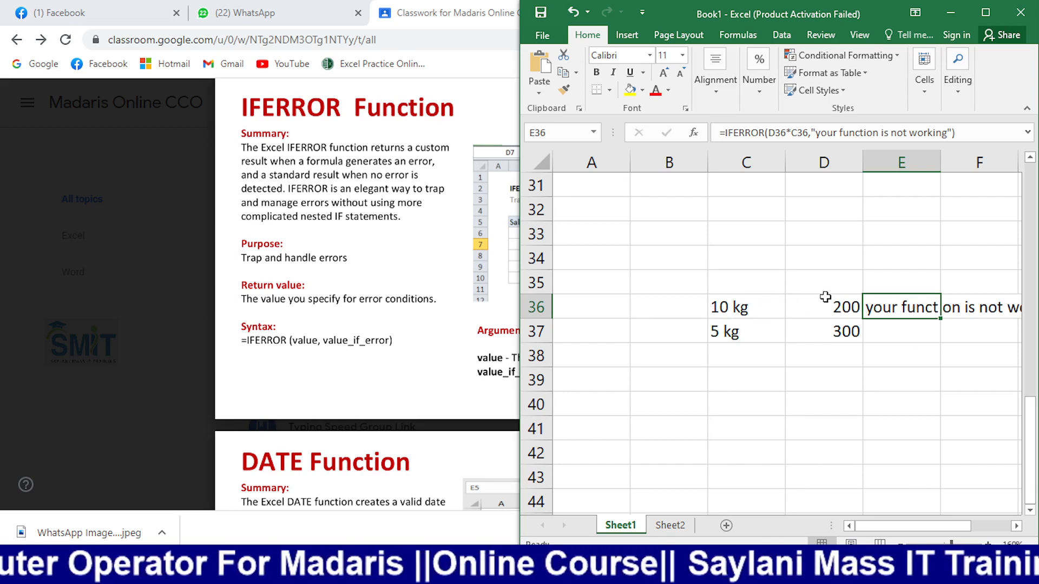
- Remove the kg unit from the quantity in C36 so the cell contains only 10
{"action": "double_click", "coordinate": [769, 313]}
{"action": "key", "text": "BackSpace"}
{"action": "key", "text": "BackSpace"}
{"action": "key", "text": "BackSpace"}
{"action": "key", "text": "BackSpace"}
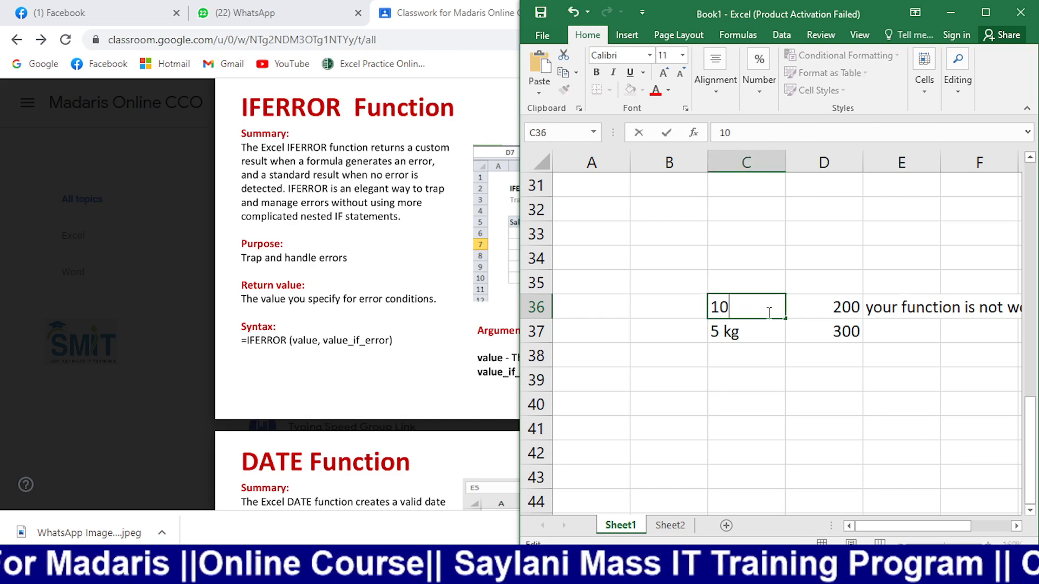
{"action": "key", "text": "Return"}
{"action": "left_click", "coordinate": [979, 306]}
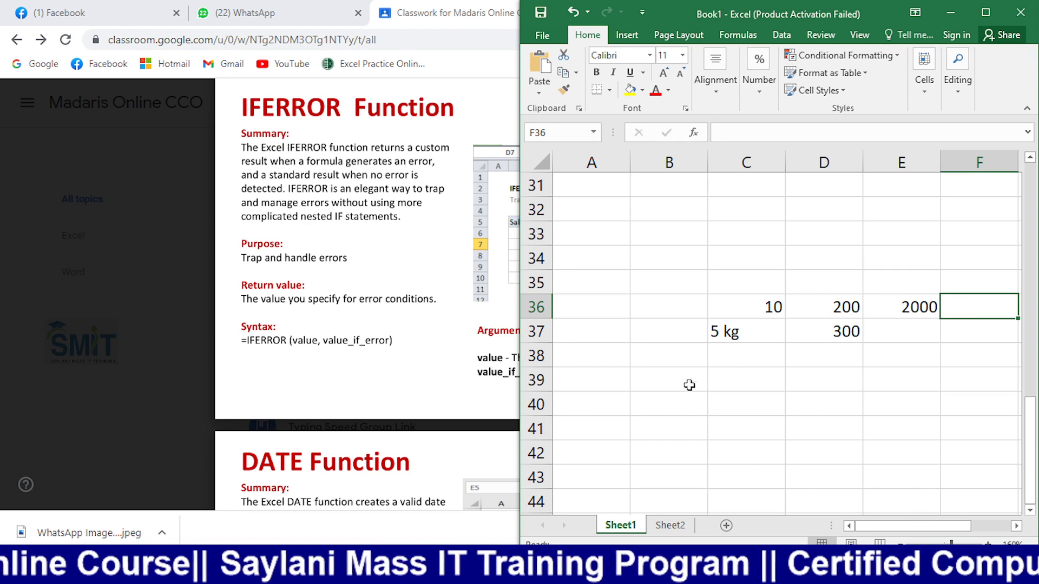
{"action": "left_click", "coordinate": [671, 404]}
- Switch to the Excel.pptx slides in Chrome and examine the DATE, DAY and DAYS Function slides
{"action": "left_click", "coordinate": [393, 108]}
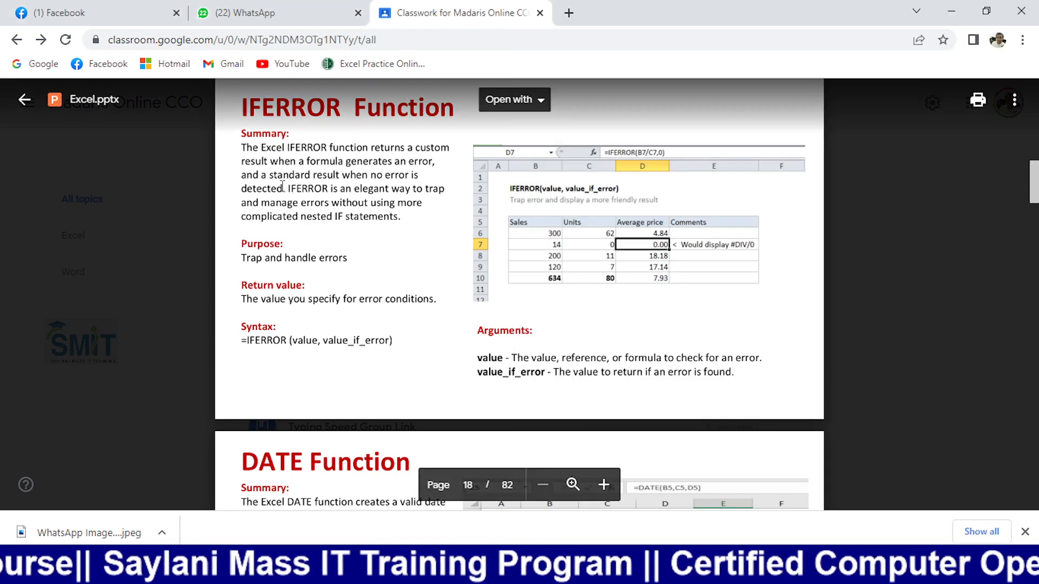
{"action": "scroll", "coordinate": [378, 286], "scroll_direction": "down", "scroll_amount": 4}
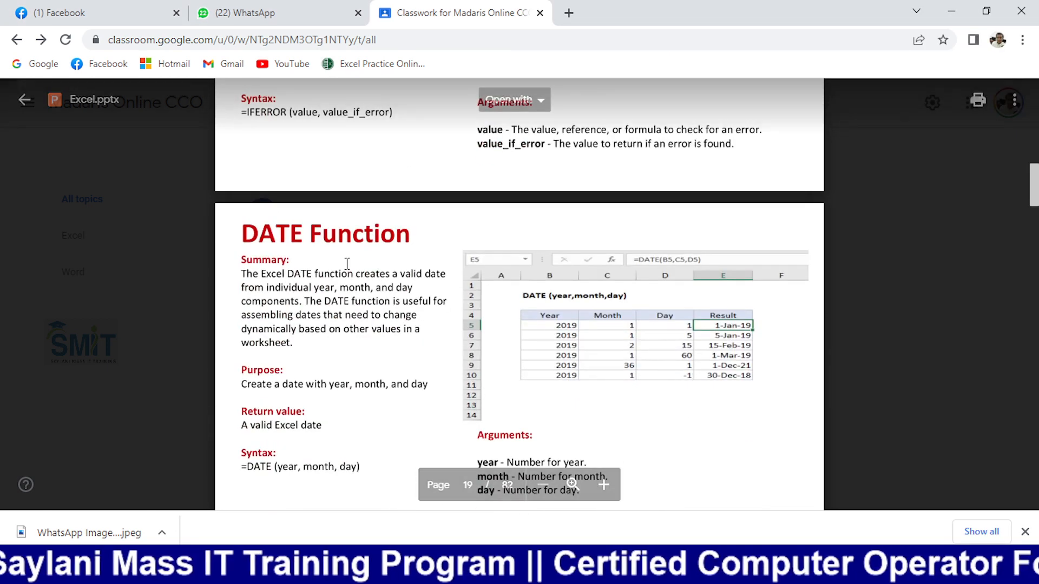
{"action": "key", "text": "Escape"}
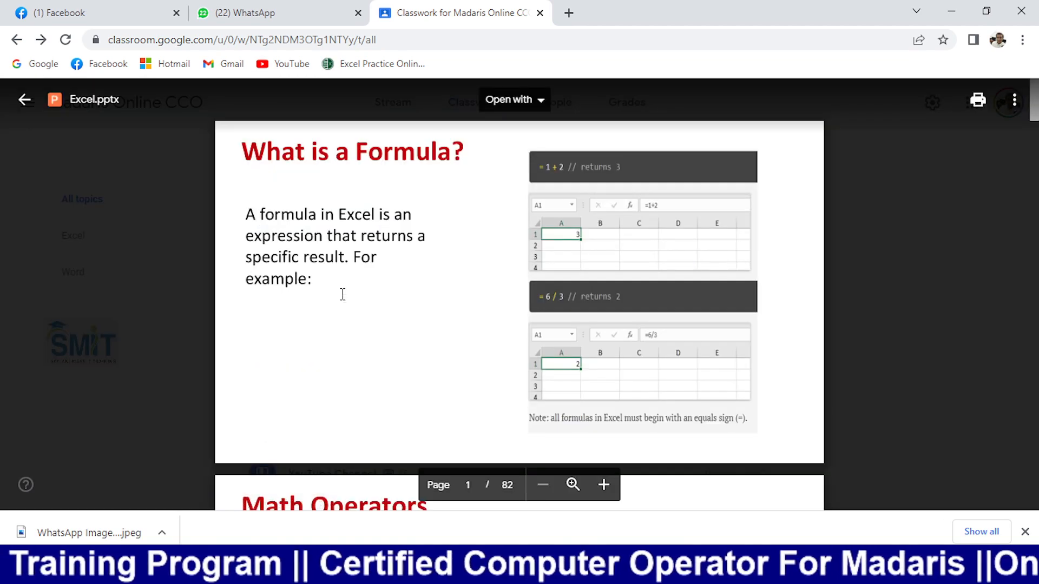
{"action": "scroll", "coordinate": [343, 294], "scroll_direction": "down", "scroll_amount": 20}
{"action": "scroll", "coordinate": [342, 273], "scroll_direction": "down", "scroll_amount": 20}
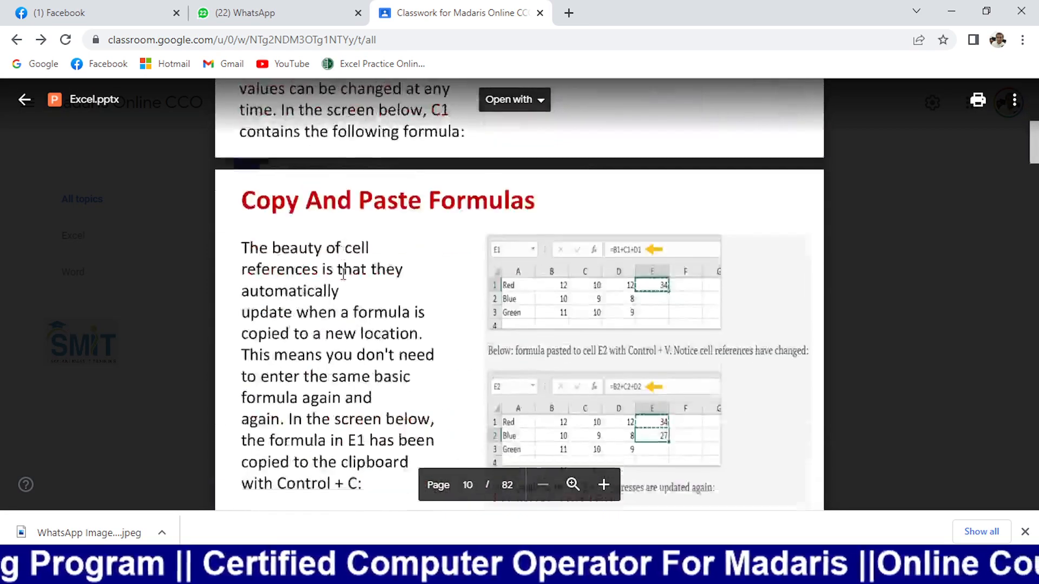
{"action": "scroll", "coordinate": [343, 273], "scroll_direction": "down", "scroll_amount": 15}
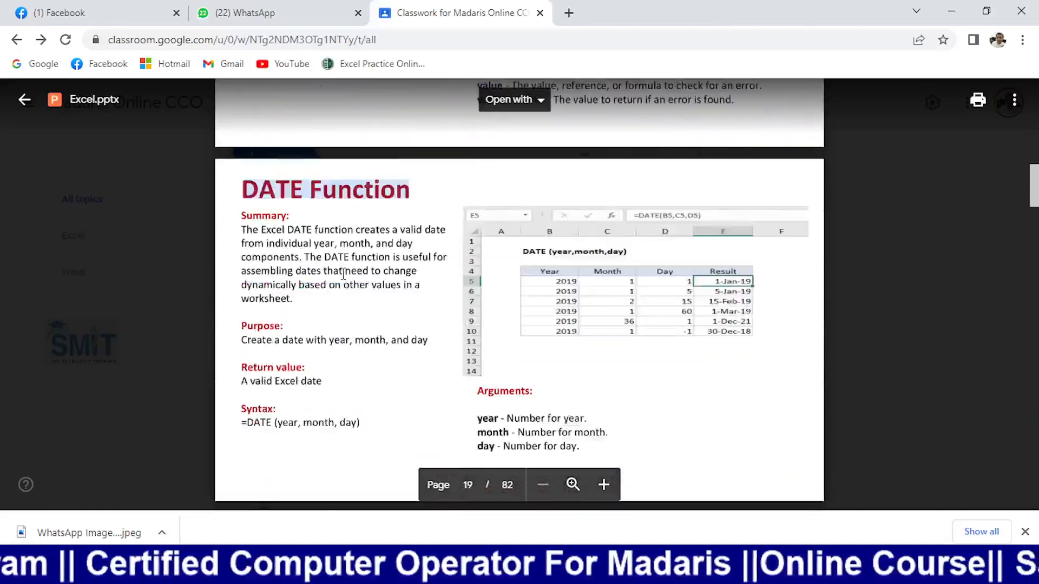
{"action": "scroll", "coordinate": [343, 272], "scroll_direction": "up", "scroll_amount": 5}
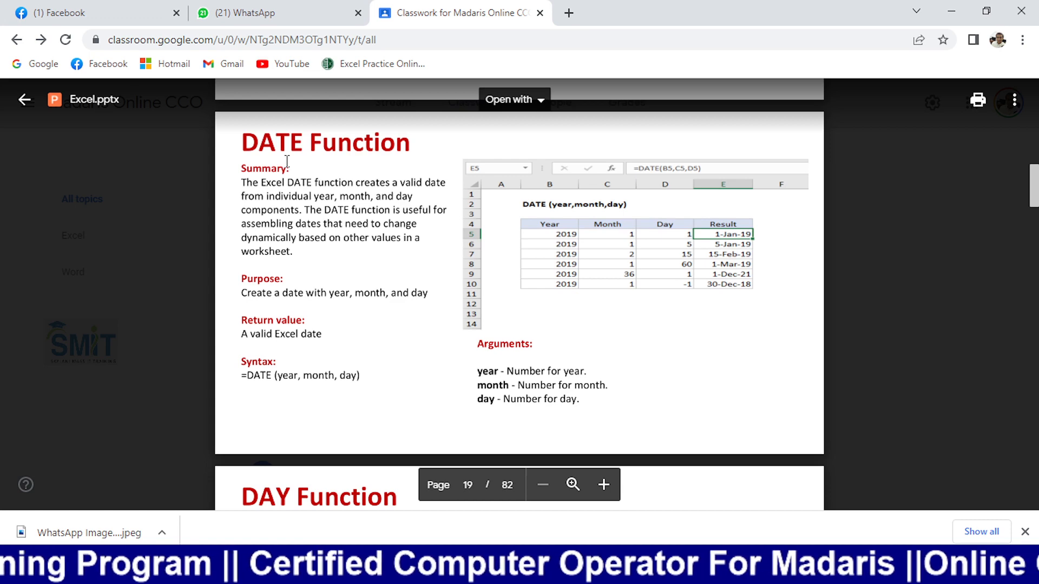
{"action": "scroll", "coordinate": [327, 287], "scroll_direction": "down", "scroll_amount": 5}
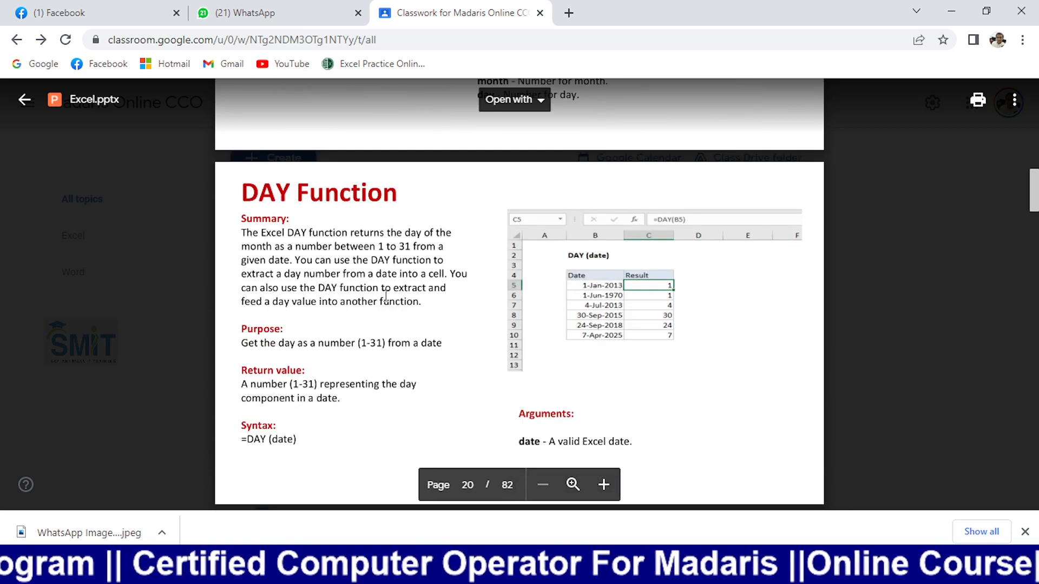
{"action": "scroll", "coordinate": [417, 295], "scroll_direction": "down", "scroll_amount": 4}
{"action": "scroll", "coordinate": [432, 295], "scroll_direction": "up", "scroll_amount": 3}
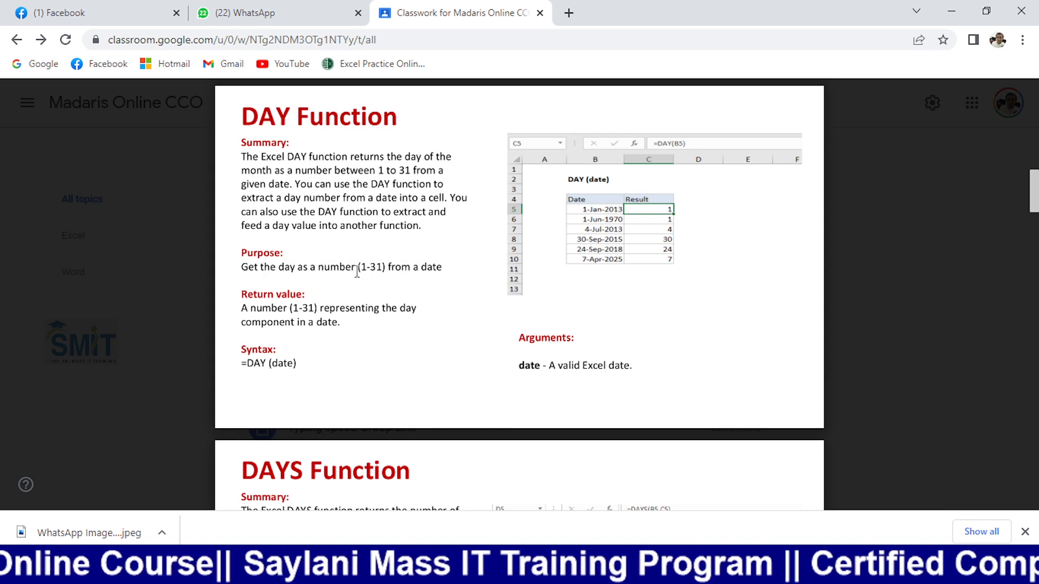
{"action": "scroll", "coordinate": [465, 257], "scroll_direction": "down", "scroll_amount": 6}
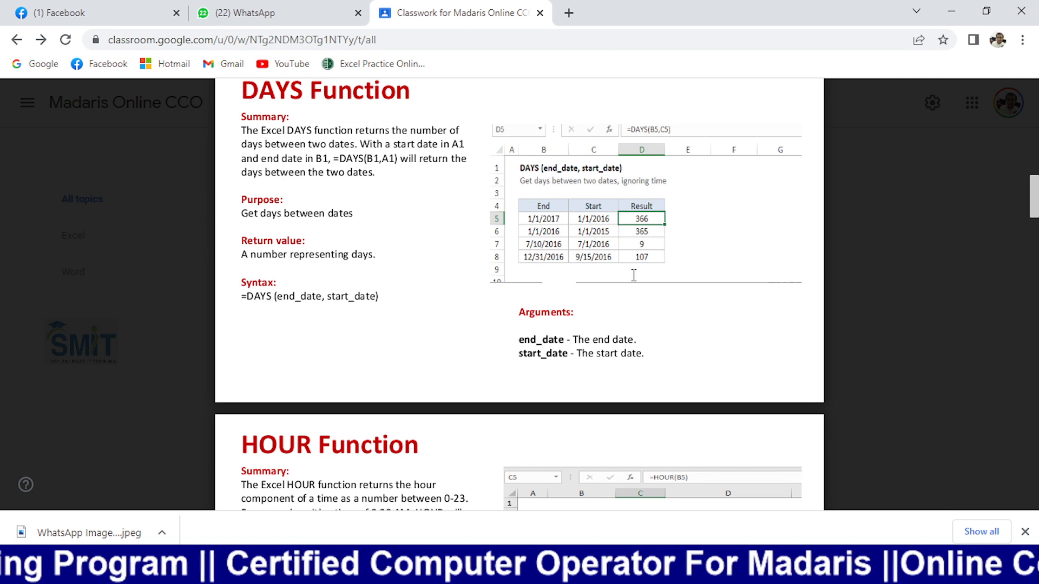
{"action": "scroll", "coordinate": [630, 270], "scroll_direction": "down", "scroll_amount": 1}
{"action": "scroll", "coordinate": [622, 265], "scroll_direction": "up", "scroll_amount": 1}
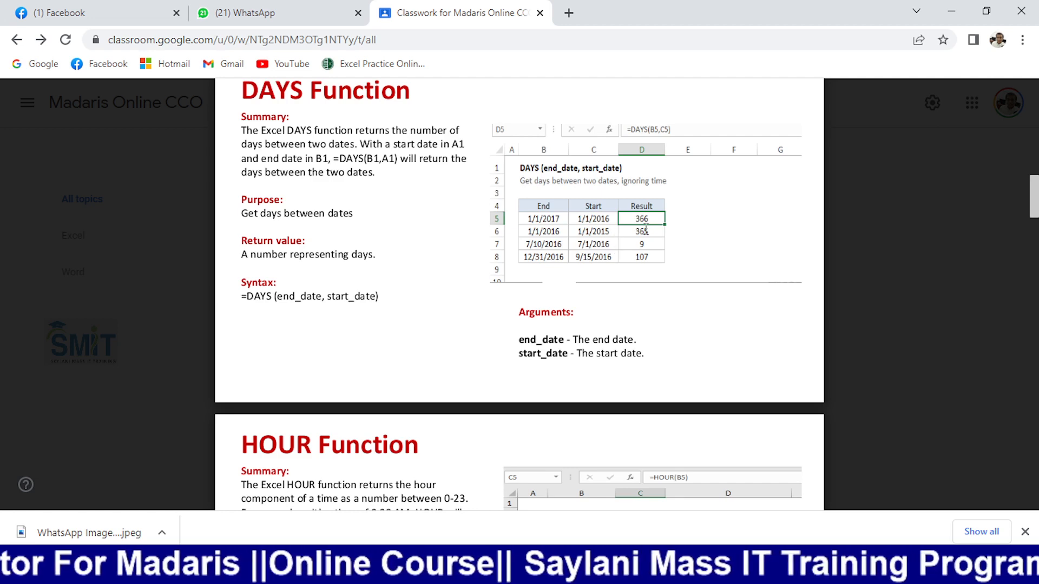
- Look through the HOUR, MINUTE, MONTH and YEAR Function slides
{"action": "scroll", "coordinate": [622, 287], "scroll_direction": "down", "scroll_amount": 7}
{"action": "scroll", "coordinate": [440, 215], "scroll_direction": "down", "scroll_amount": 4}
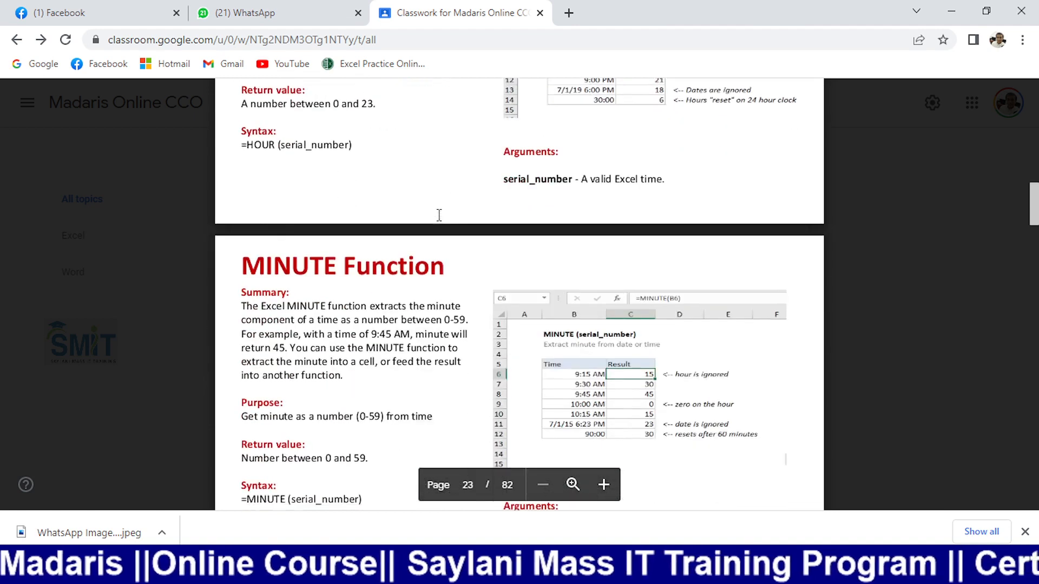
{"action": "scroll", "coordinate": [497, 266], "scroll_direction": "up", "scroll_amount": 2}
{"action": "scroll", "coordinate": [497, 265], "scroll_direction": "up", "scroll_amount": 3}
{"action": "scroll", "coordinate": [489, 263], "scroll_direction": "down", "scroll_amount": 13}
{"action": "scroll", "coordinate": [390, 244], "scroll_direction": "down", "scroll_amount": 6}
{"action": "scroll", "coordinate": [337, 243], "scroll_direction": "down", "scroll_amount": 7}
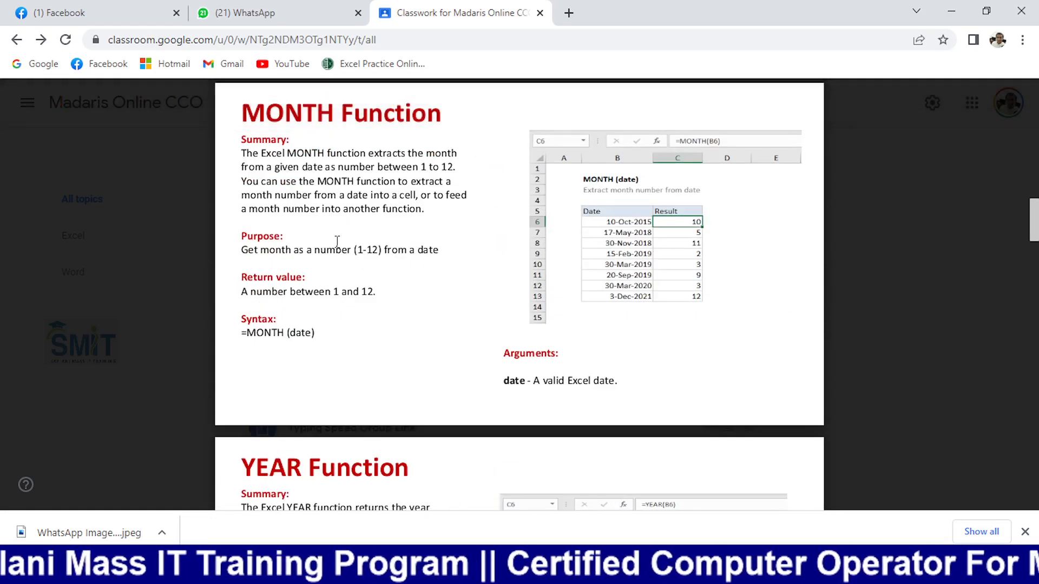
{"action": "scroll", "coordinate": [336, 241], "scroll_direction": "down", "scroll_amount": 14}
{"action": "scroll", "coordinate": [337, 241], "scroll_direction": "down", "scroll_amount": 4}
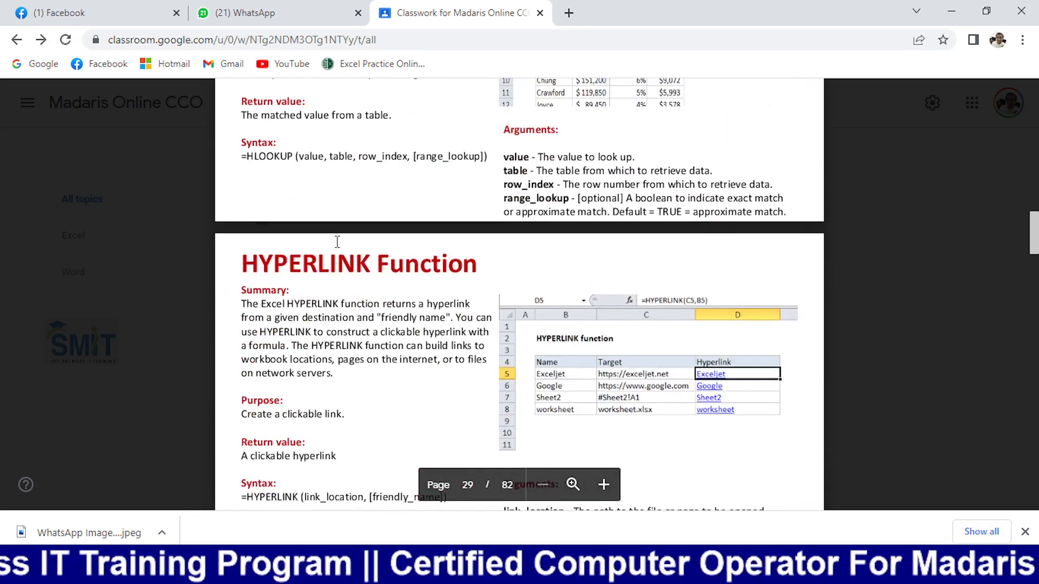
{"action": "scroll", "coordinate": [266, 256], "scroll_direction": "up", "scroll_amount": 11}
{"action": "scroll", "coordinate": [265, 256], "scroll_direction": "up", "scroll_amount": 13}
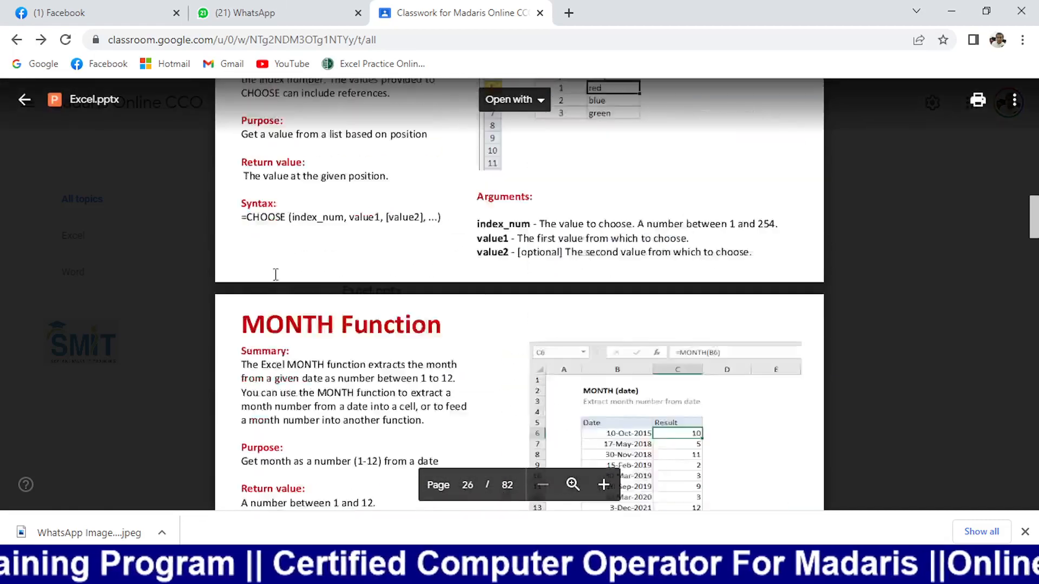
{"action": "scroll", "coordinate": [275, 284], "scroll_direction": "down", "scroll_amount": 15}
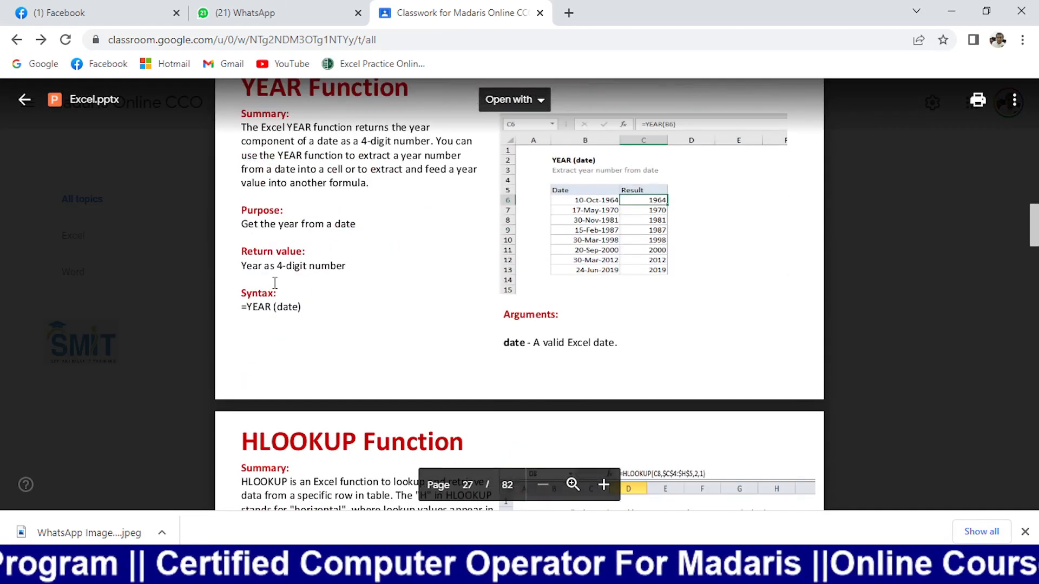
- Examine the purpose, syntax and examples on the HLOOKUP, HYPERLINK, INDEX and MATCH Function slides
{"action": "scroll", "coordinate": [276, 283], "scroll_direction": "down", "scroll_amount": 6}
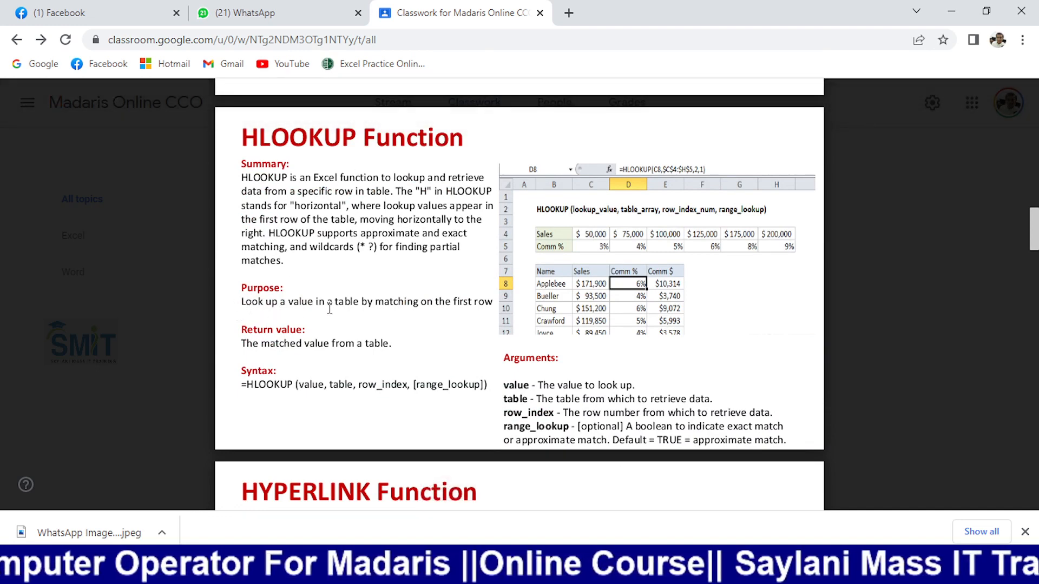
{"action": "double_click", "coordinate": [385, 304]}
{"action": "left_click_drag", "start_coordinate": [450, 305], "coordinate": [488, 304]}
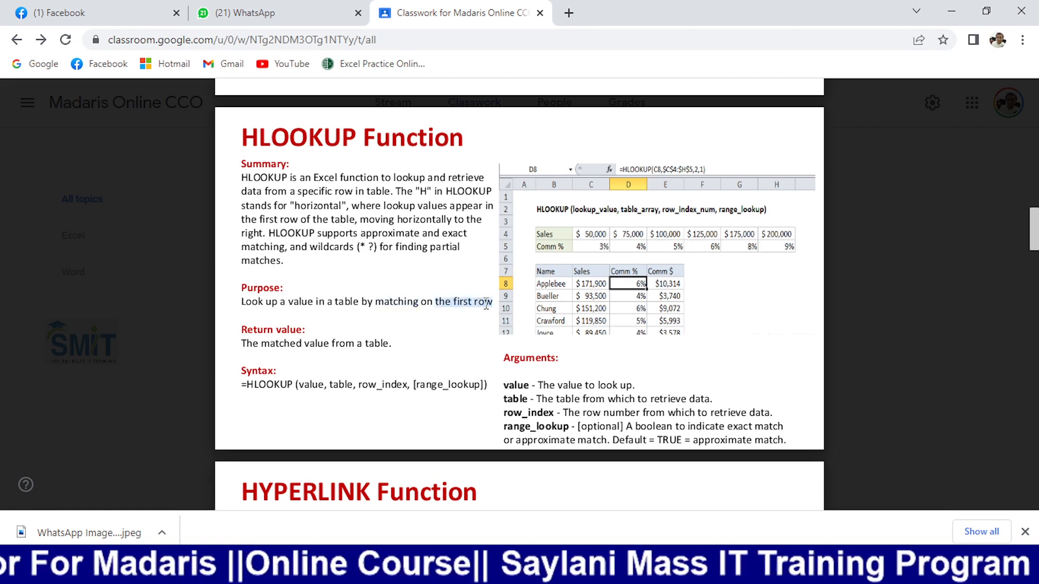
{"action": "left_click", "coordinate": [422, 306]}
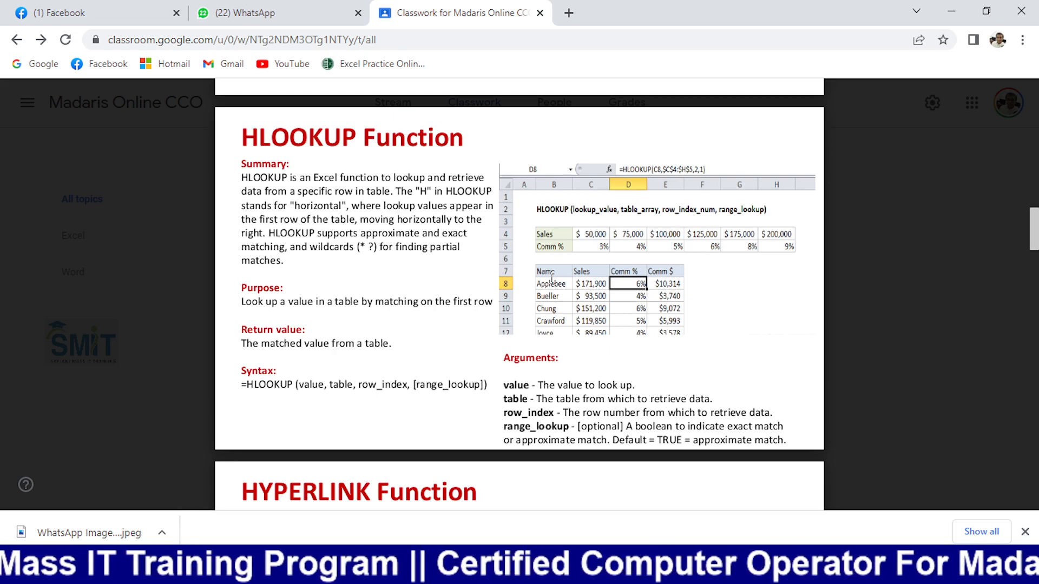
{"action": "double_click", "coordinate": [251, 138]}
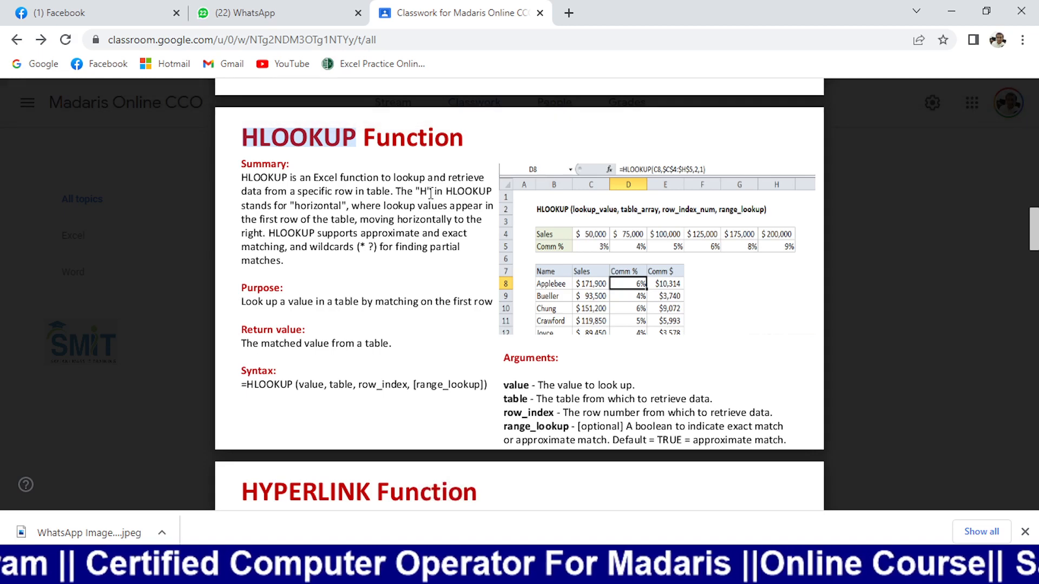
{"action": "scroll", "coordinate": [430, 192], "scroll_direction": "down", "scroll_amount": 1}
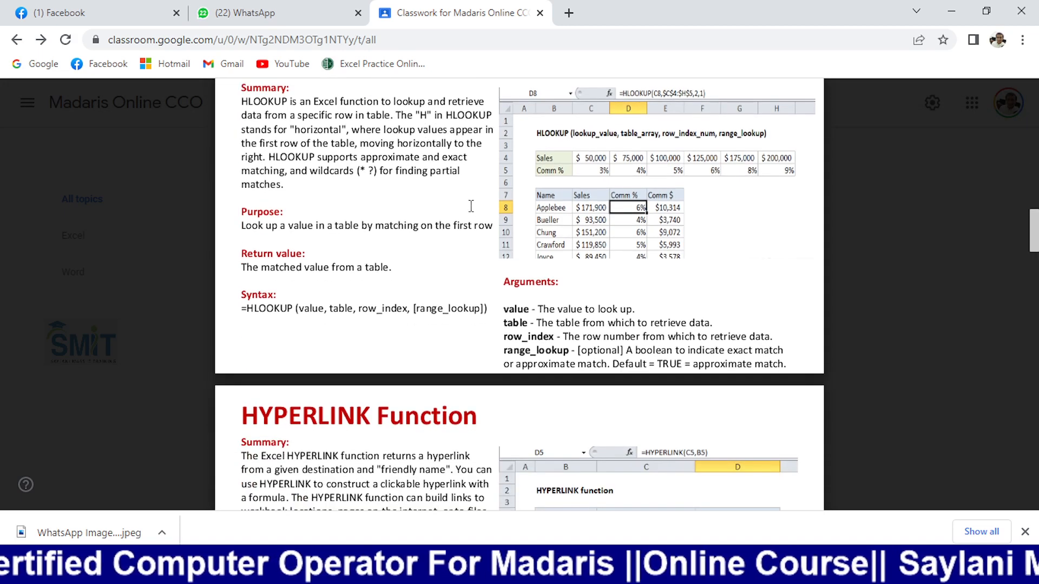
{"action": "scroll", "coordinate": [410, 237], "scroll_direction": "down", "scroll_amount": 3}
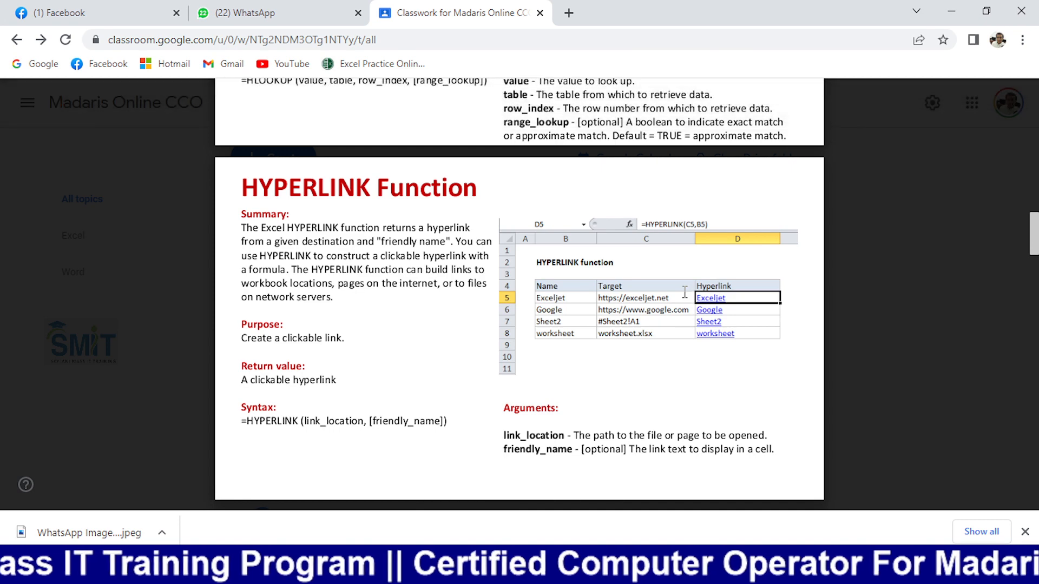
{"action": "scroll", "coordinate": [682, 296], "scroll_direction": "down", "scroll_amount": 5}
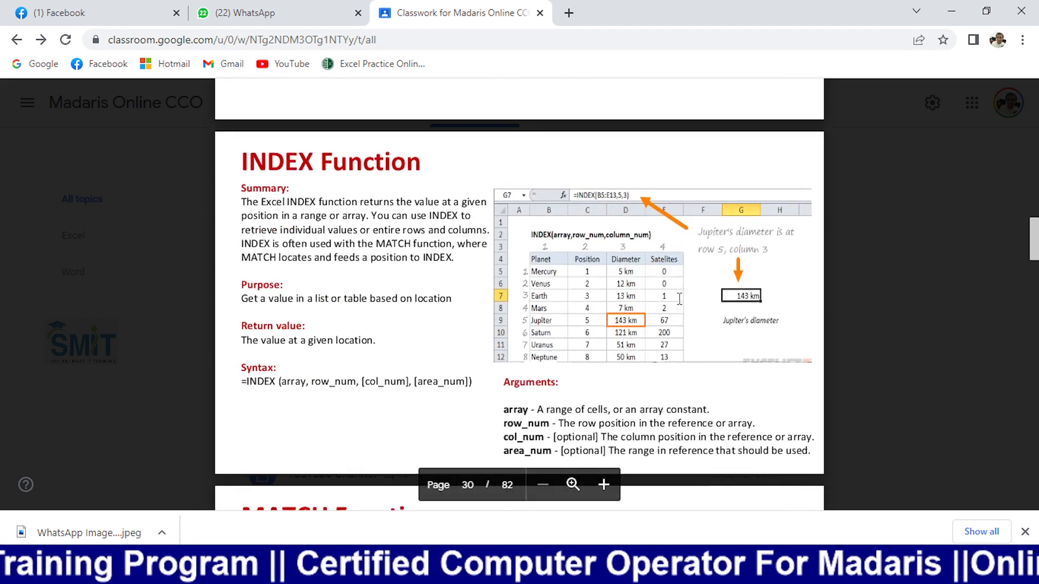
{"action": "left_click_drag", "start_coordinate": [245, 163], "coordinate": [408, 154]}
{"action": "scroll", "coordinate": [401, 193], "scroll_direction": "down", "scroll_amount": 4}
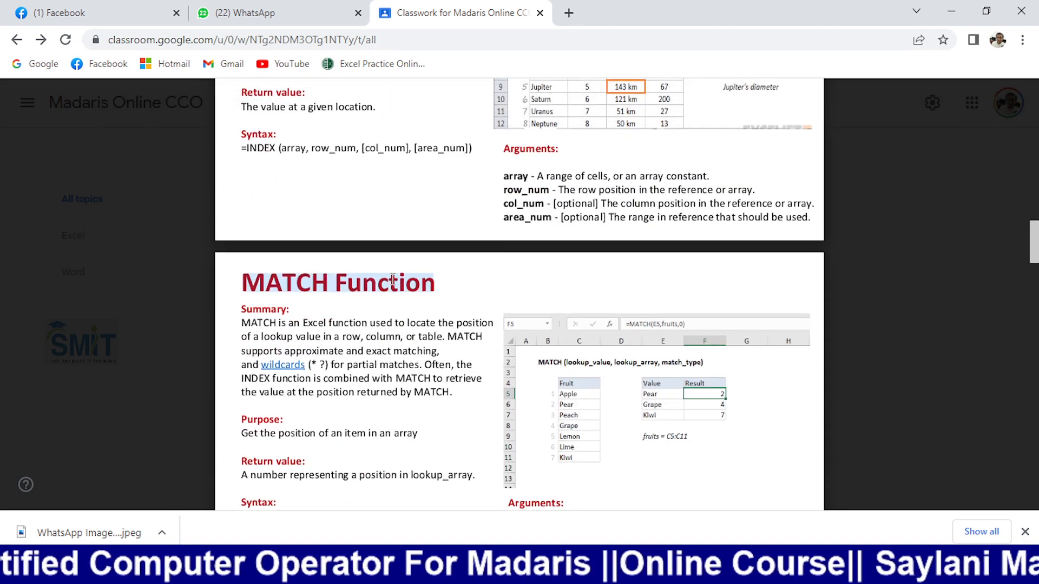
{"action": "scroll", "coordinate": [389, 283], "scroll_direction": "down", "scroll_amount": 1}
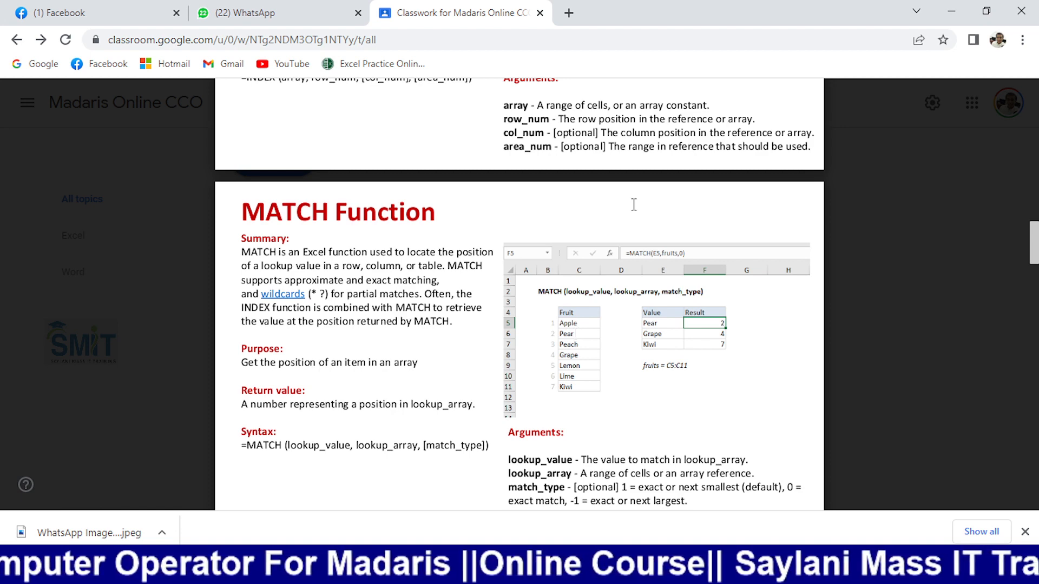
- Switch to Excel and complete the Codes lookup in D13 of the practice file as =VLOOKUP(C13,Table7[[Codes]:[Amount]],1,FALSE)
{"action": "key", "text": "alt+Tab"}
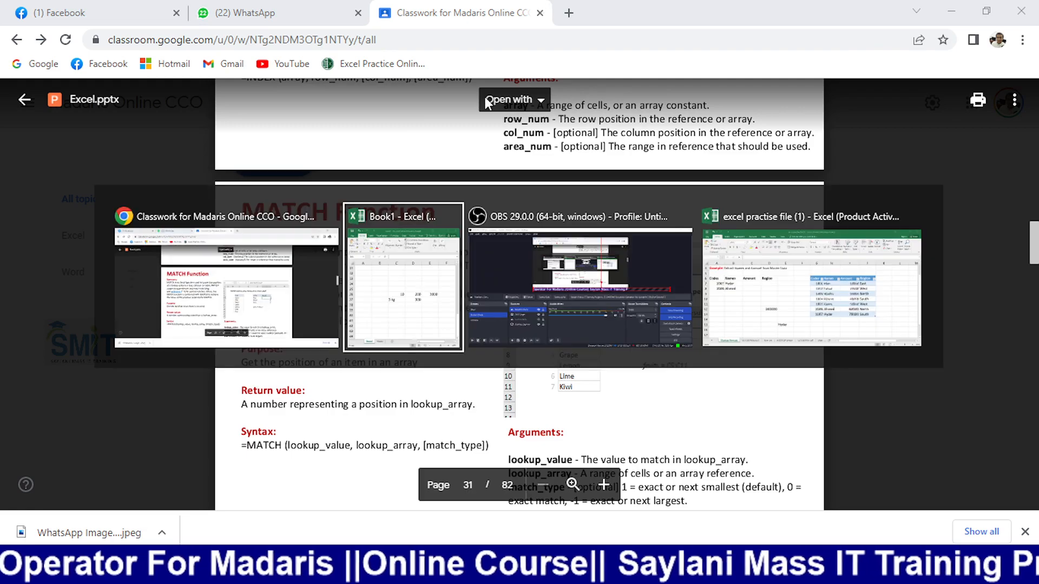
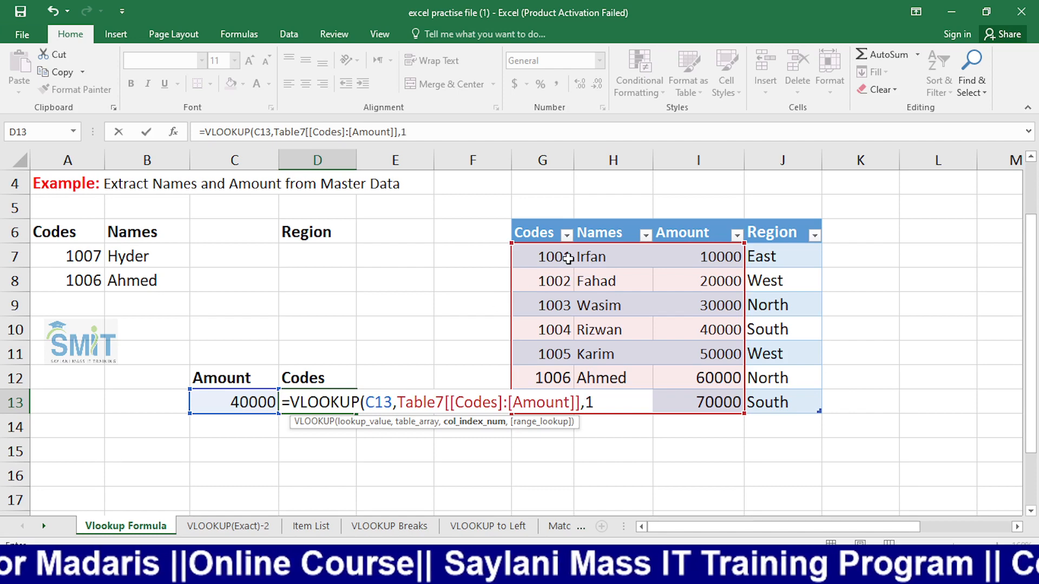
{"action": "type", "text": ",FALSE"}
{"action": "key", "text": "Return"}
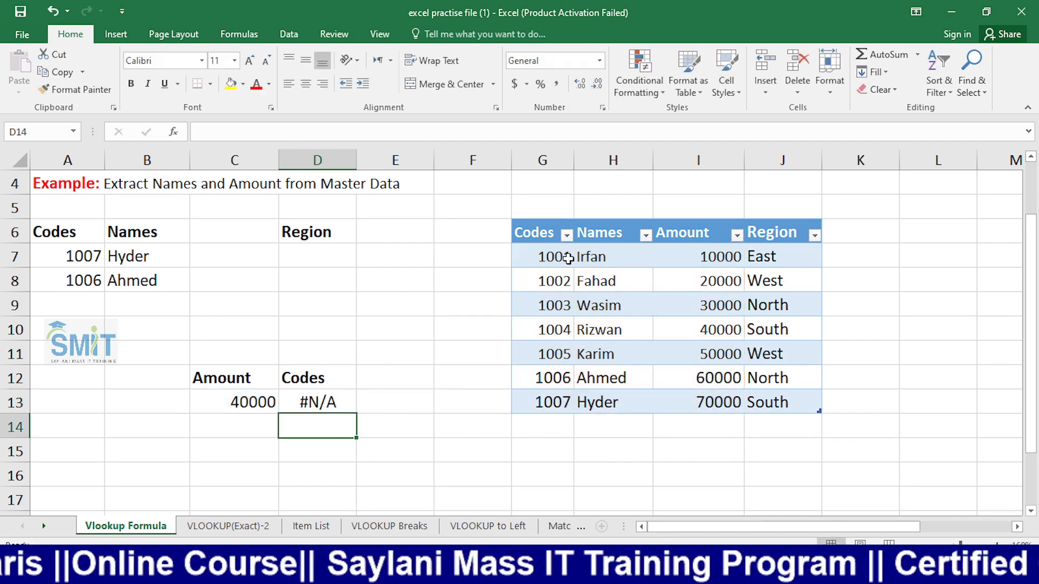
{"action": "key", "text": "Up"}
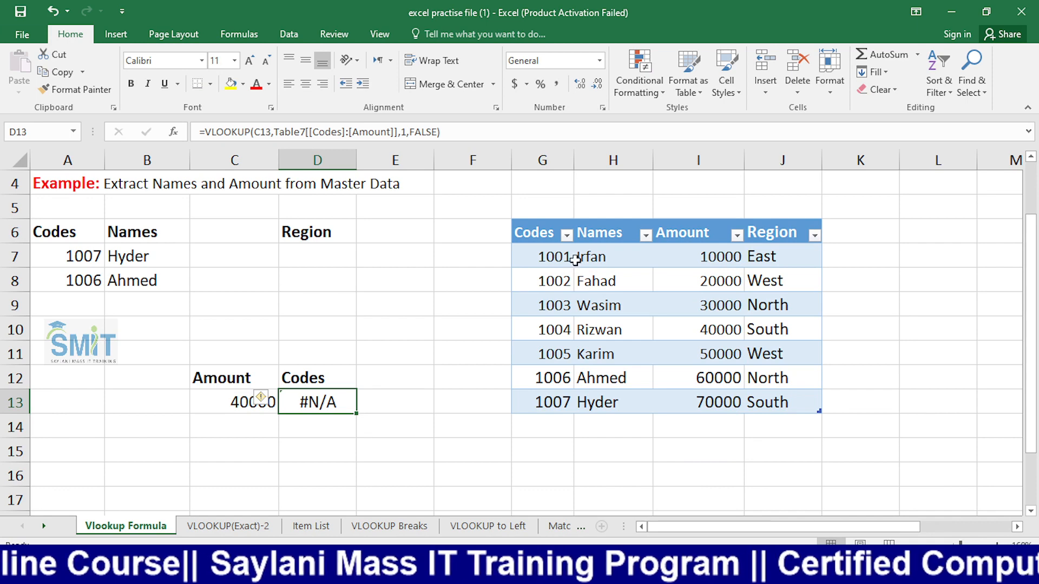
- Convert the master data table in G6:J13 to a normal range and clear the Codes lookup formula in D13
{"action": "left_click", "coordinate": [592, 285]}
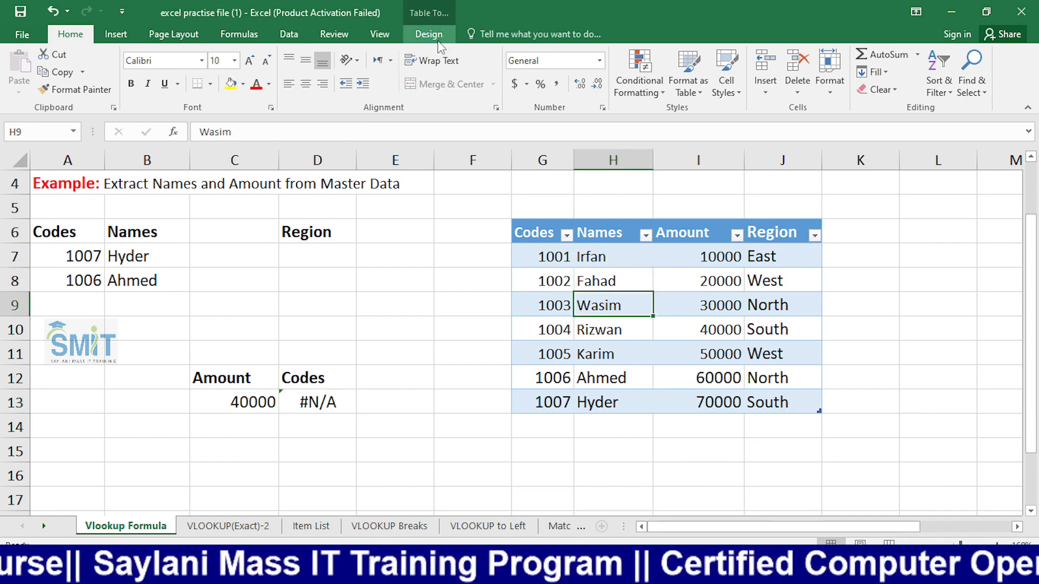
{"action": "left_click", "coordinate": [429, 34]}
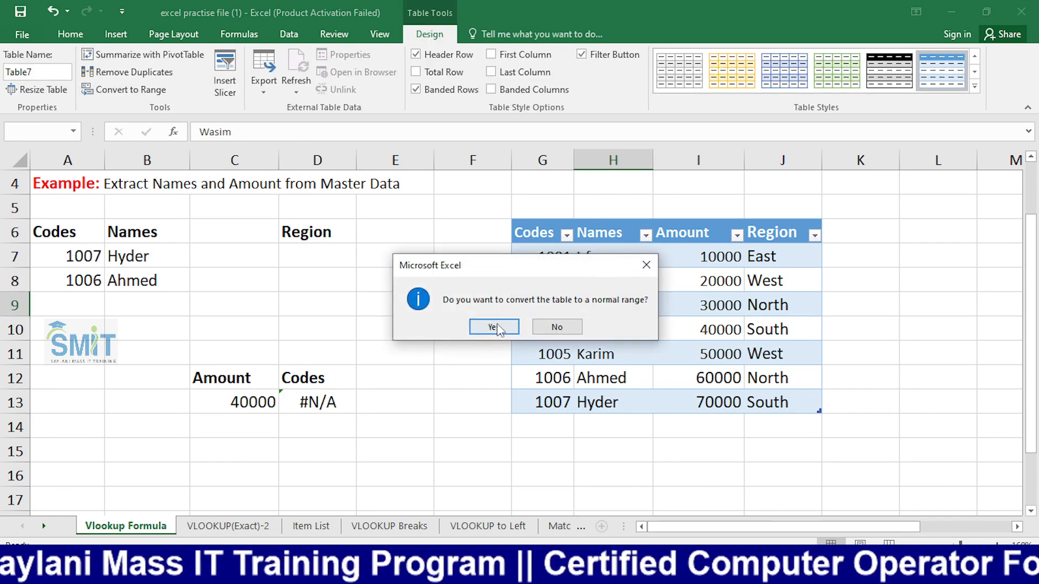
{"action": "left_click", "coordinate": [494, 327]}
{"action": "left_click", "coordinate": [398, 402]}
{"action": "key", "text": "Left"}
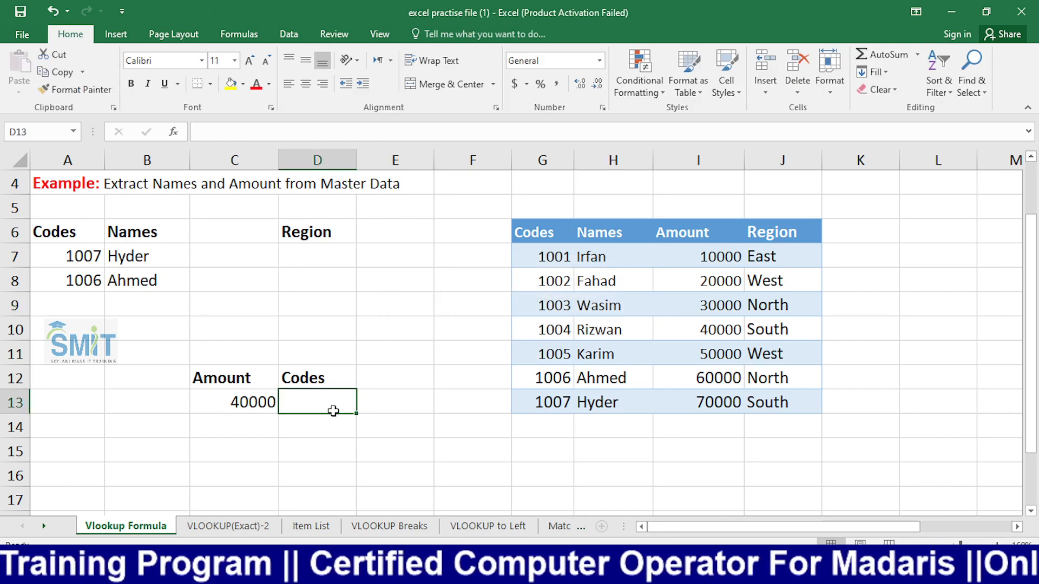
{"action": "left_click", "coordinate": [404, 399]}
{"action": "left_click", "coordinate": [318, 404]}
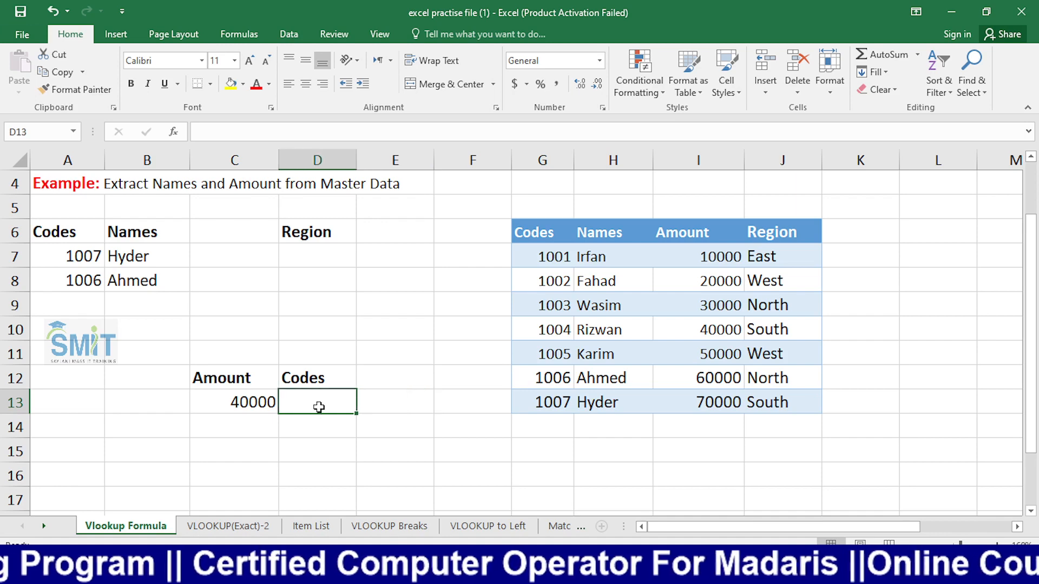
{"action": "left_click", "coordinate": [372, 443]}
{"action": "left_click", "coordinate": [312, 388]}
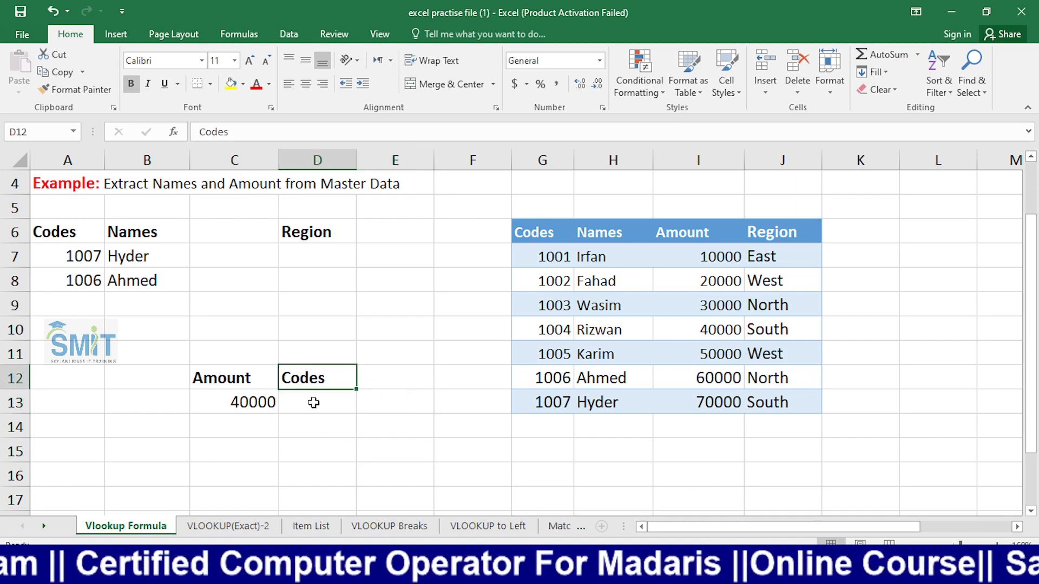
- Start an INDEX formula in D13 and open the VLOOKUP to Left example sheet
{"action": "type", "text": "=in"}
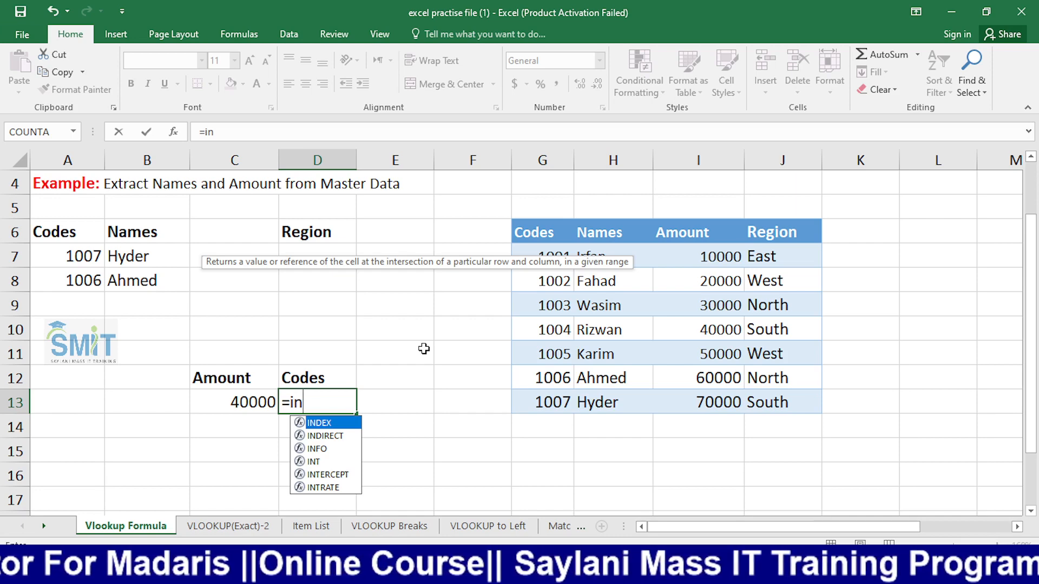
{"action": "key", "text": "Escape"}
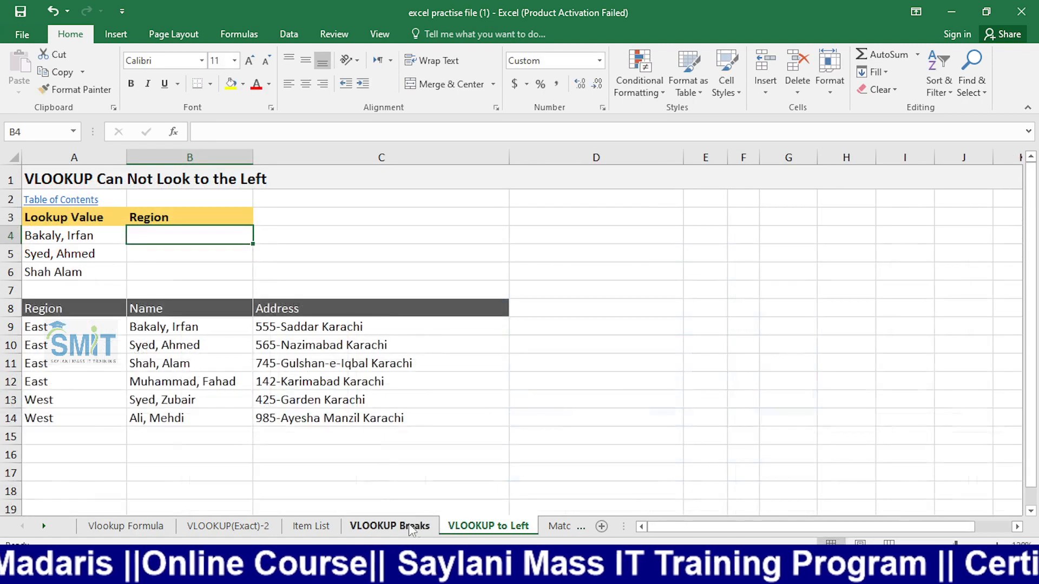
{"action": "key", "text": "ctrl+Page_Up"}
{"action": "key", "text": "ctrl+Page_Down"}
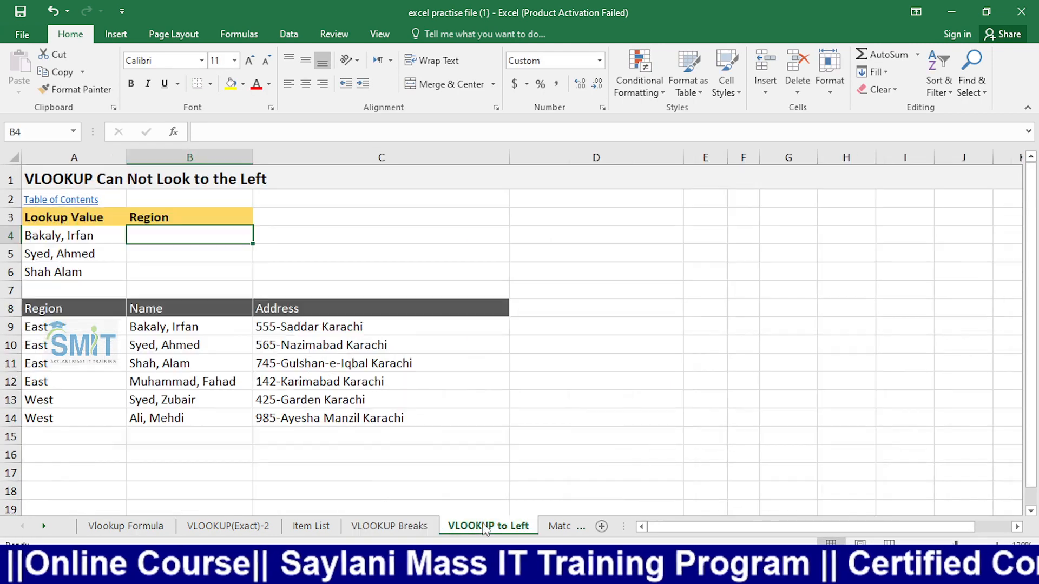
{"action": "left_click", "coordinate": [533, 422]}
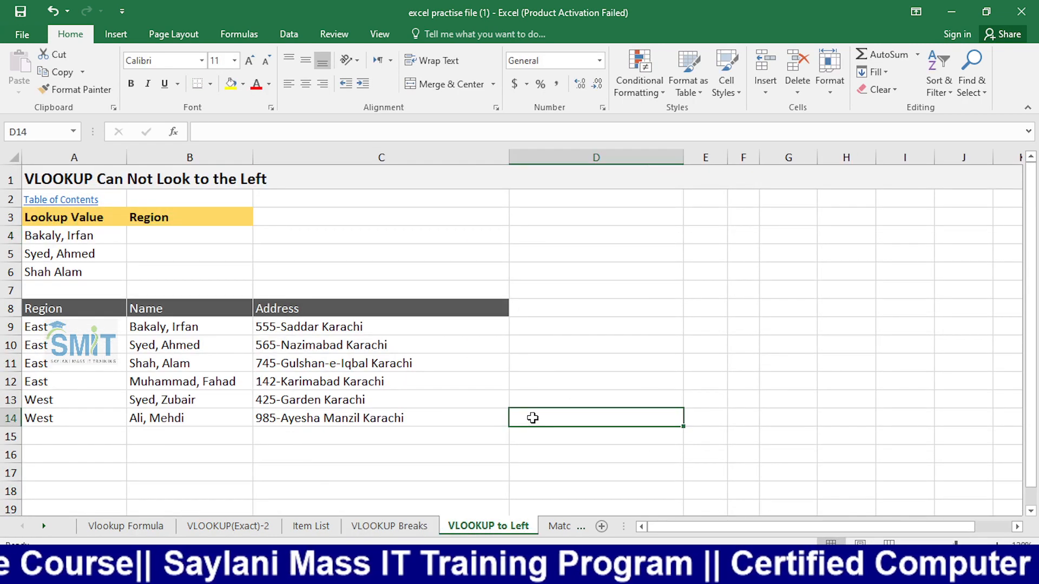
{"action": "scroll", "coordinate": [532, 418], "scroll_direction": "down", "scroll_amount": 1}
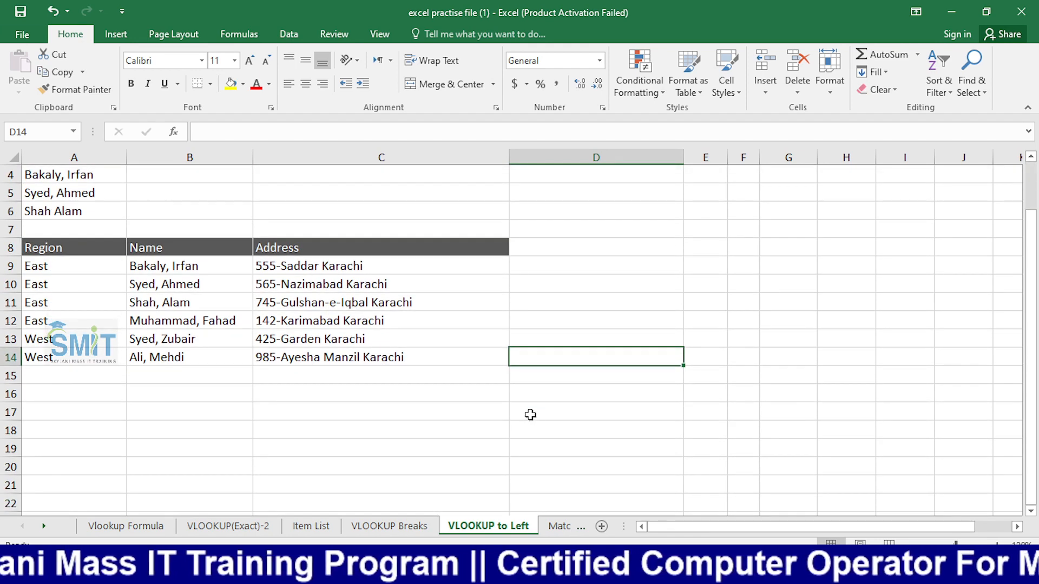
- Return to the Vlookup Formula sheet and delete the unfinished formula from D13
{"action": "left_click", "coordinate": [140, 530]}
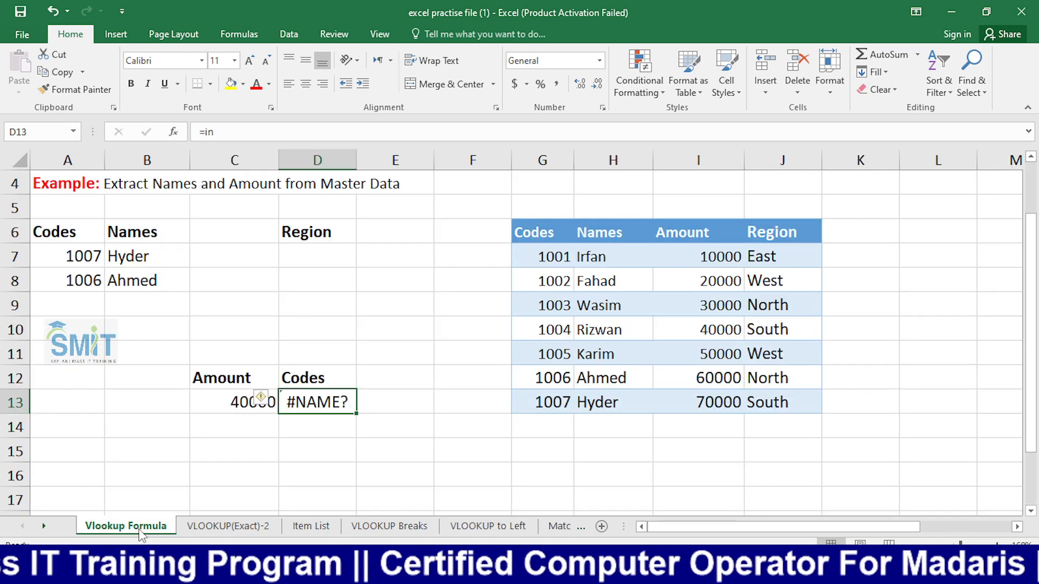
{"action": "left_click", "coordinate": [472, 475]}
{"action": "left_click", "coordinate": [314, 407]}
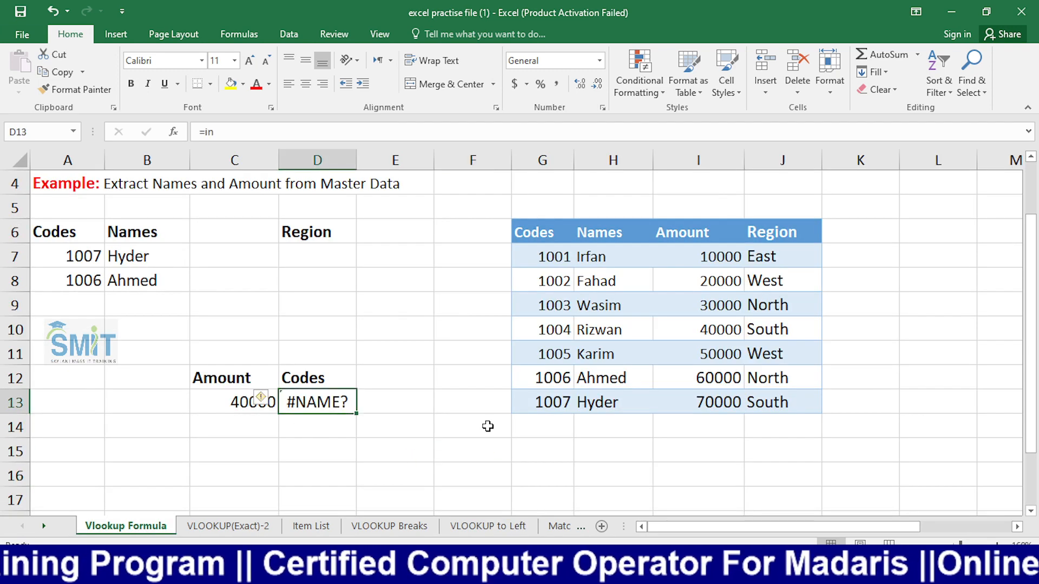
{"action": "key", "text": "Delete"}
{"action": "left_click", "coordinate": [407, 443]}
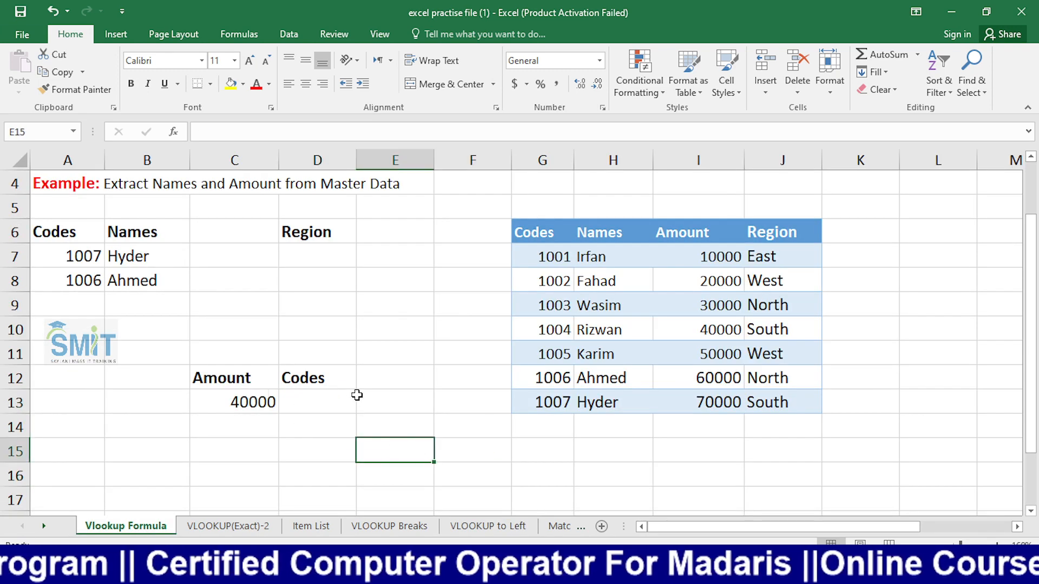
- Check the Amount column of the master data and begin an INDEX formula in D13
{"action": "left_click", "coordinate": [336, 402]}
{"action": "left_click_drag", "start_coordinate": [724, 263], "coordinate": [720, 403]}
{"action": "left_click", "coordinate": [737, 275]}
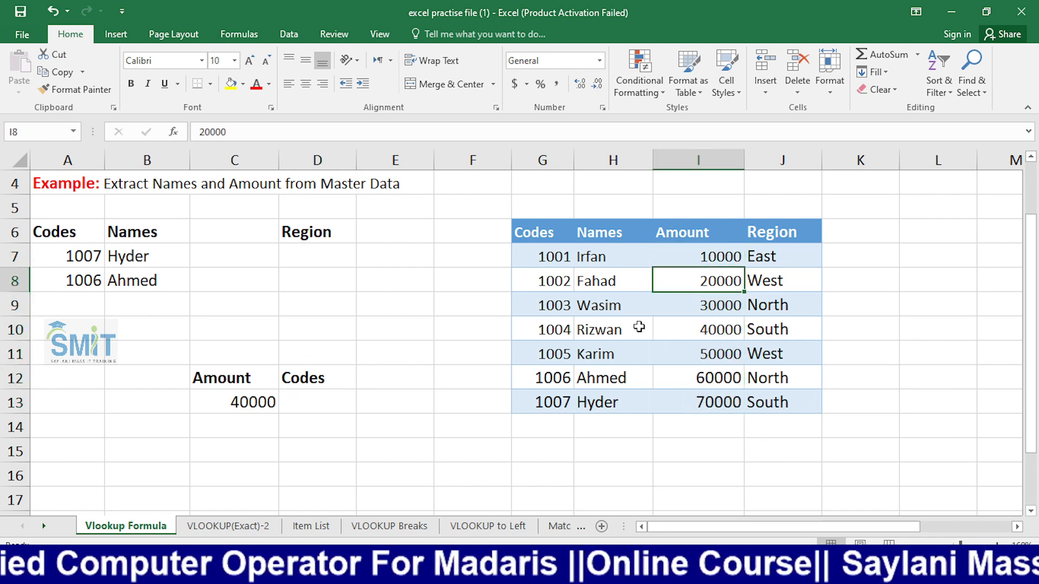
{"action": "left_click", "coordinate": [316, 409]}
{"action": "left_click", "coordinate": [455, 459]}
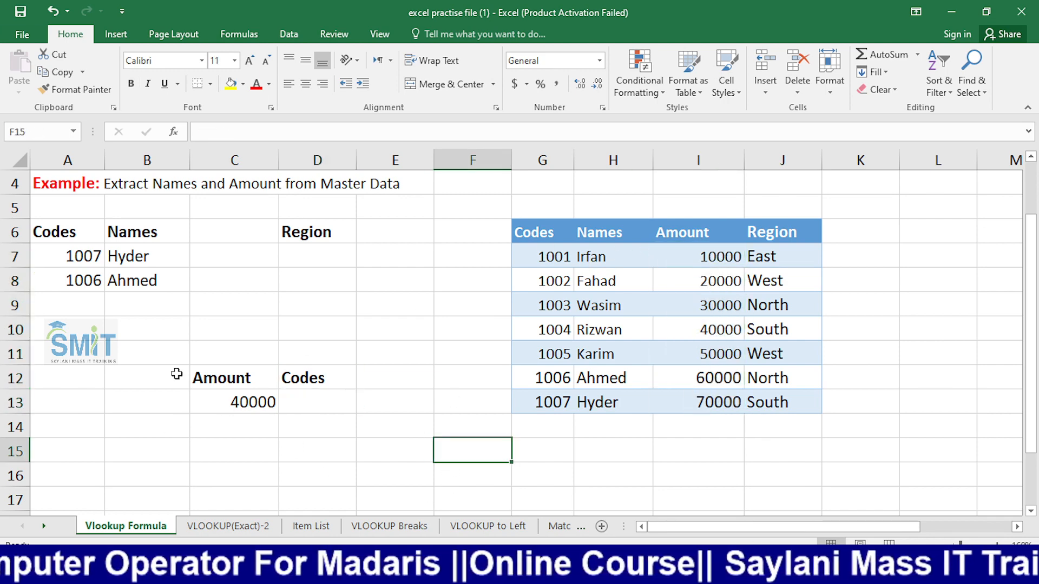
{"action": "left_click", "coordinate": [305, 399]}
{"action": "type", "text": "="}
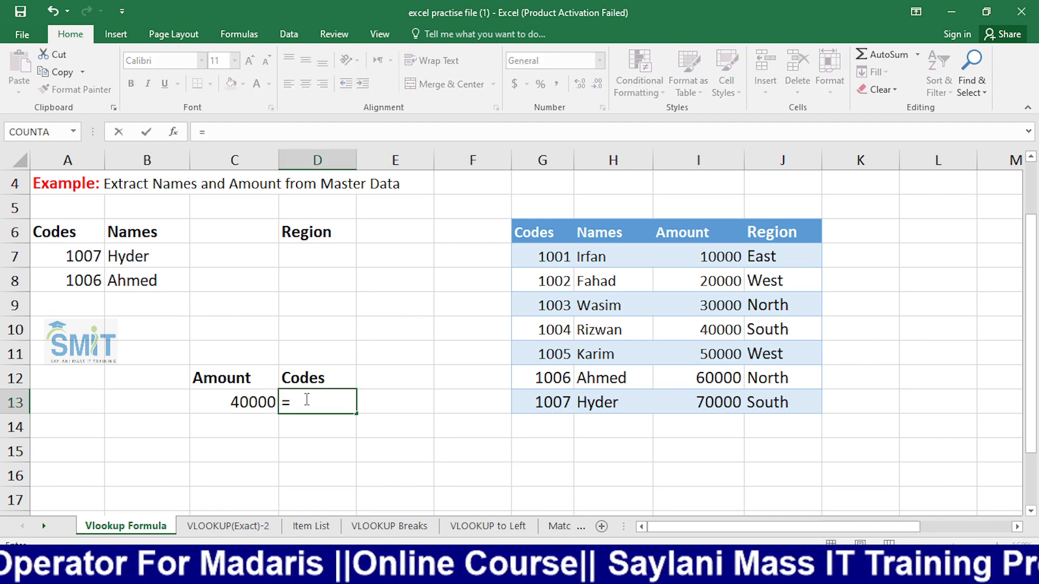
{"action": "type", "text": "inde"}
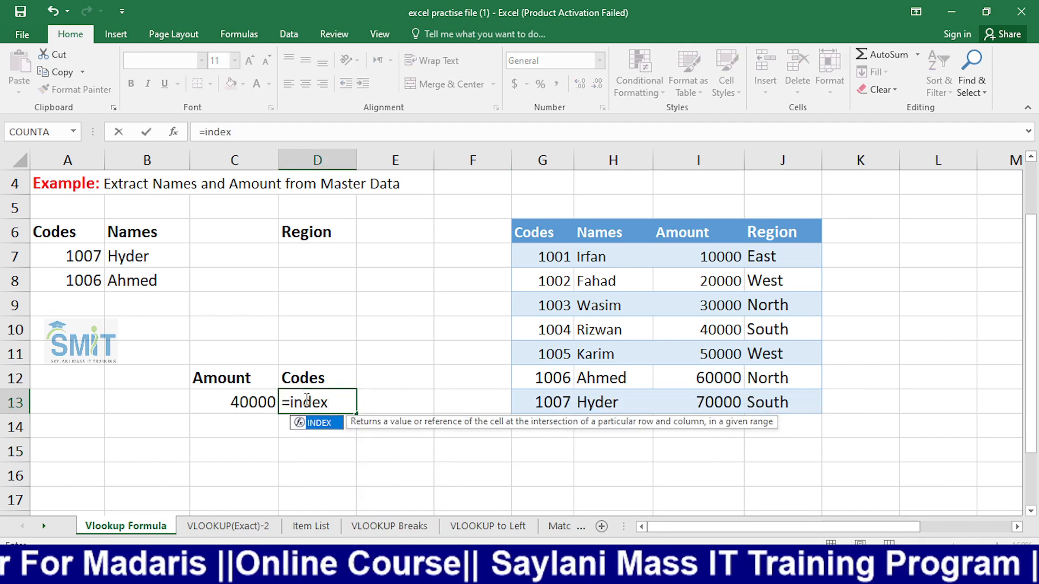
{"action": "type", "text": "x"}
{"action": "key", "text": "Tab"}
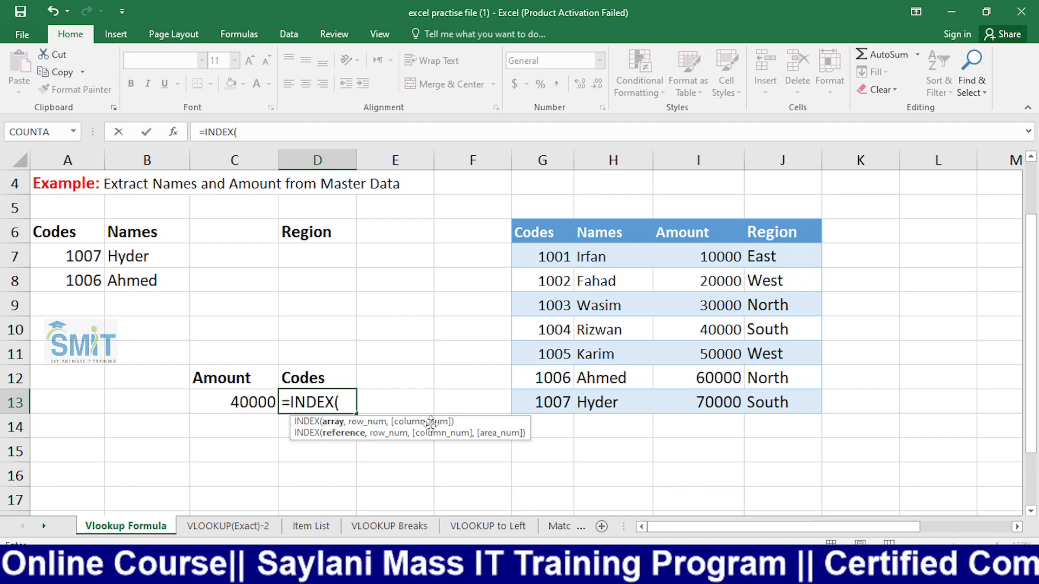
- Switch to the Excel.pptx slides in Chrome and examine the syntax, arguments and example on the INDEX Function slide
{"action": "key", "text": "alt+Tab"}
{"action": "scroll", "coordinate": [374, 373], "scroll_direction": "up", "scroll_amount": 6}
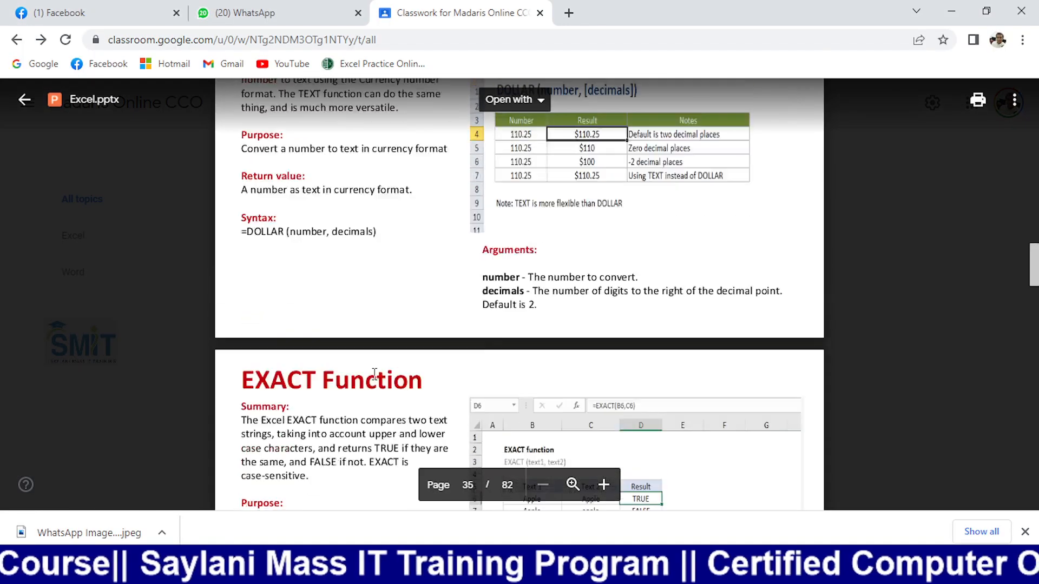
{"action": "scroll", "coordinate": [374, 374], "scroll_direction": "up", "scroll_amount": 15}
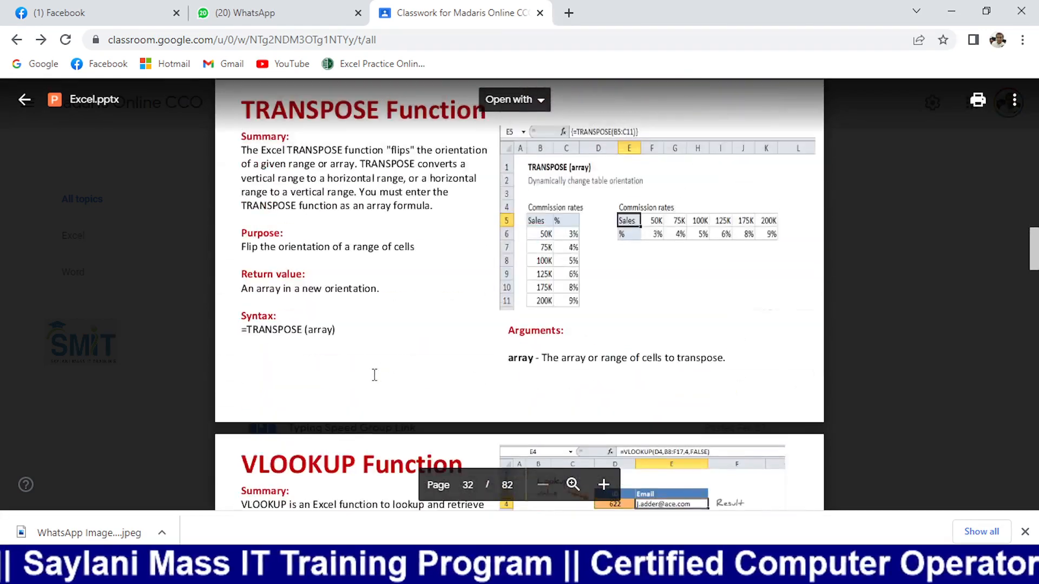
{"action": "scroll", "coordinate": [374, 377], "scroll_direction": "up", "scroll_amount": 8}
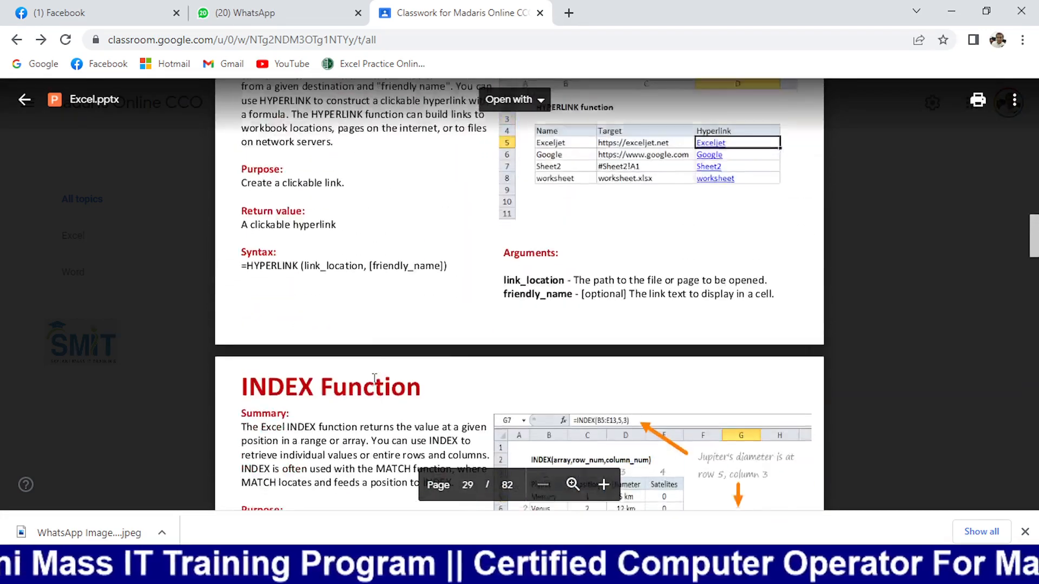
{"action": "scroll", "coordinate": [548, 403], "scroll_direction": "down", "scroll_amount": 2}
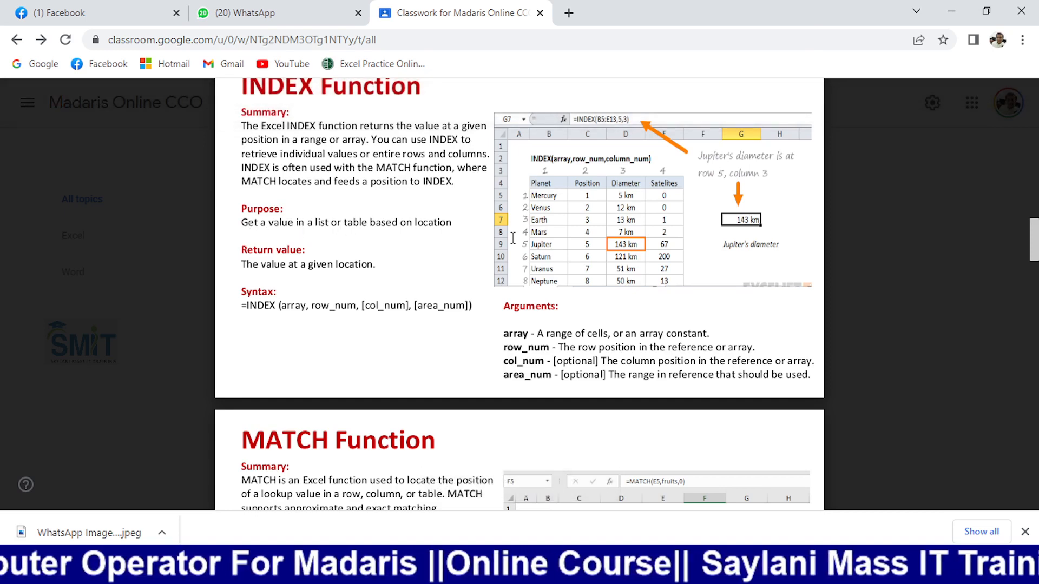
- Switch back to Excel and try G7:J13 as the array of the INDEX formula in D13
{"action": "key", "text": "alt+Tab"}
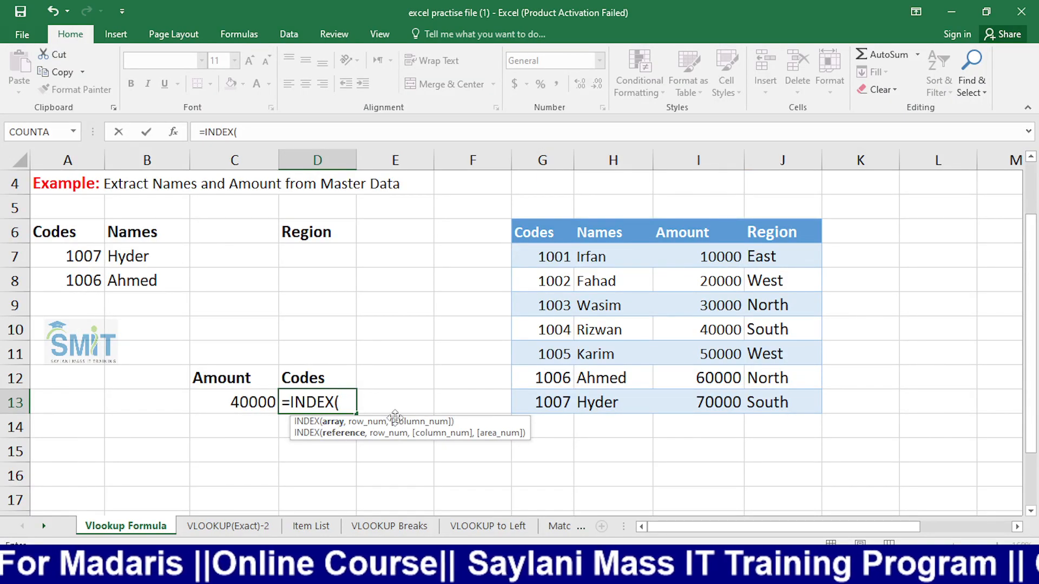
{"action": "left_click_drag", "start_coordinate": [727, 372], "coordinate": [773, 393]}
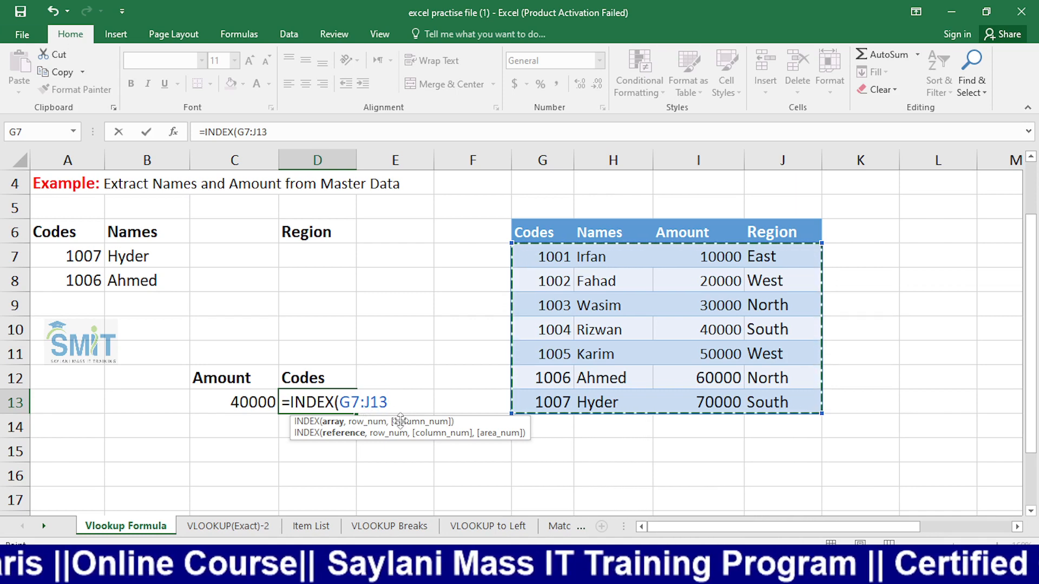
{"action": "key", "text": "Escape"}
- Look through the VLOOKUP, Match and INDEX MATCH example sheets and settle on the INDEX Example sheet
{"action": "left_click", "coordinate": [225, 526]}
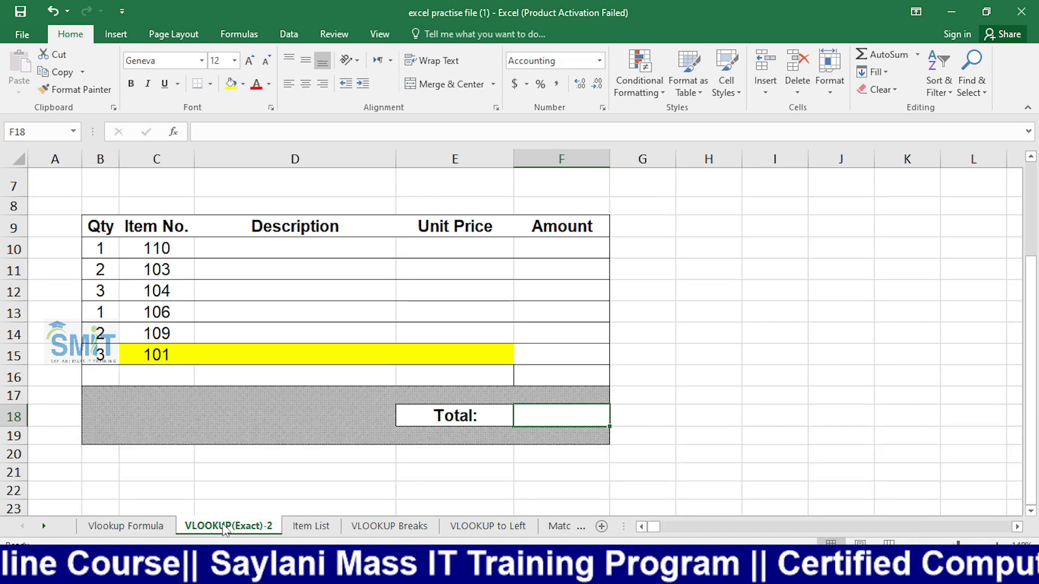
{"action": "left_click", "coordinate": [311, 526]}
{"action": "left_click", "coordinate": [390, 526]}
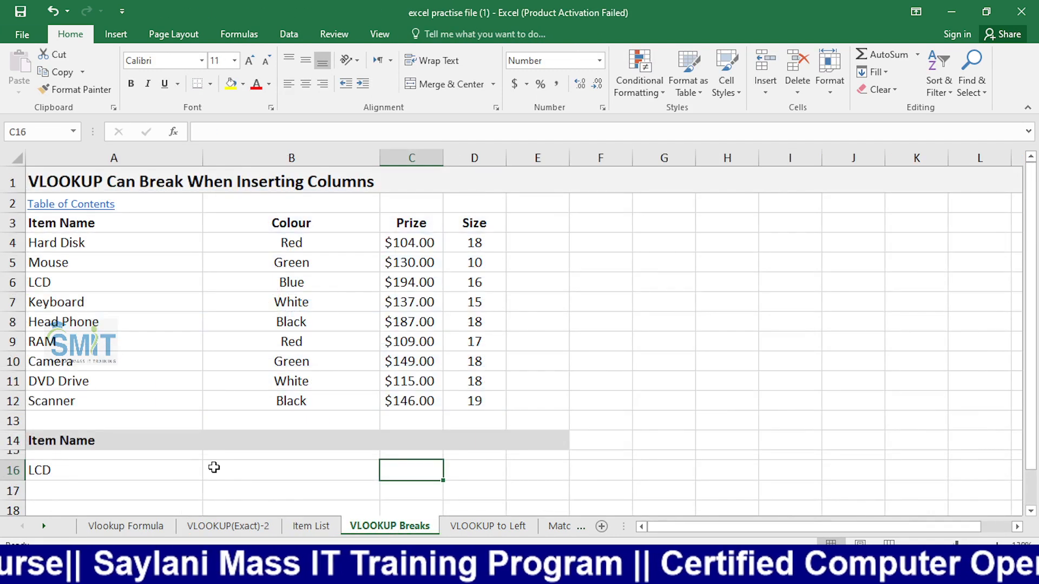
{"action": "left_click", "coordinate": [468, 527]}
{"action": "left_click", "coordinate": [530, 526]}
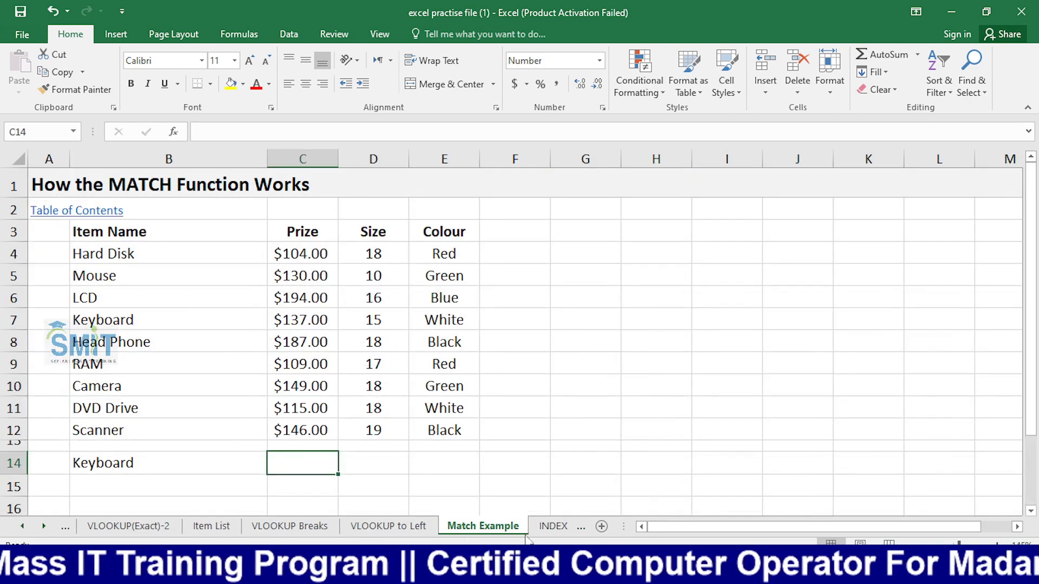
{"action": "left_click", "coordinate": [553, 526]}
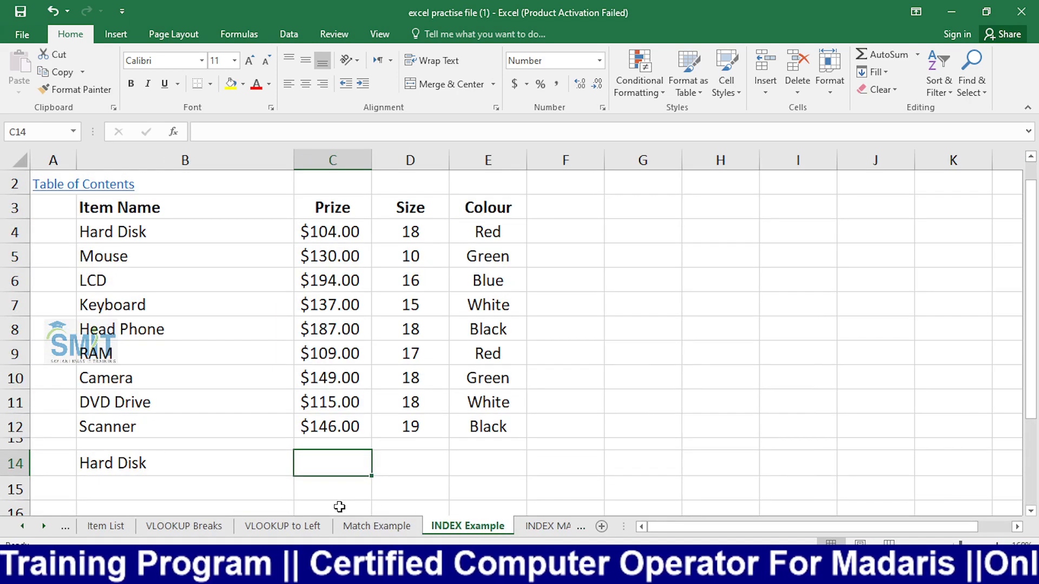
{"action": "scroll", "coordinate": [329, 469], "scroll_direction": "down", "scroll_amount": 1}
{"action": "scroll", "coordinate": [329, 469], "scroll_direction": "up", "scroll_amount": 1}
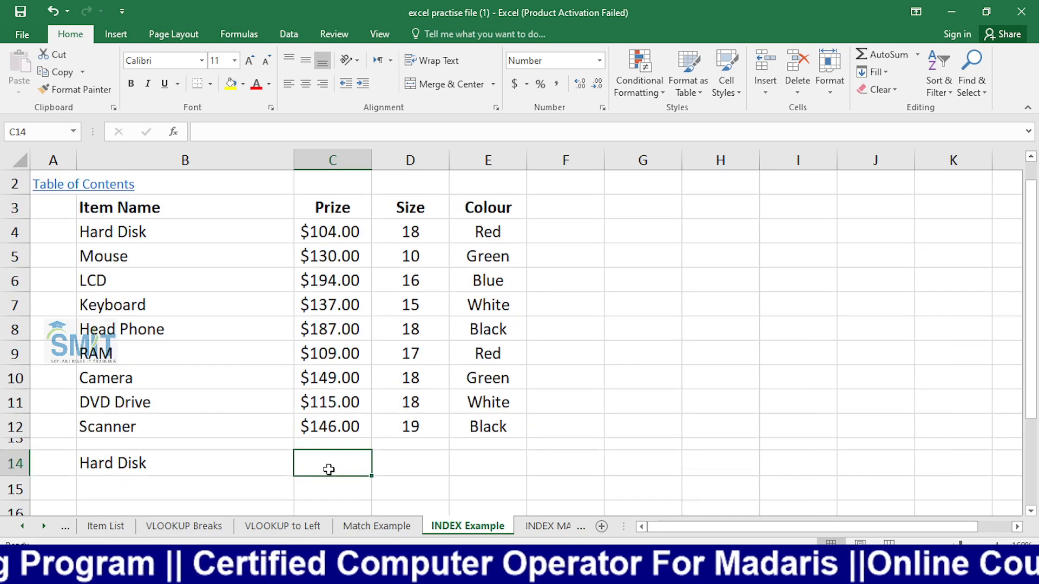
{"action": "left_click", "coordinate": [546, 526]}
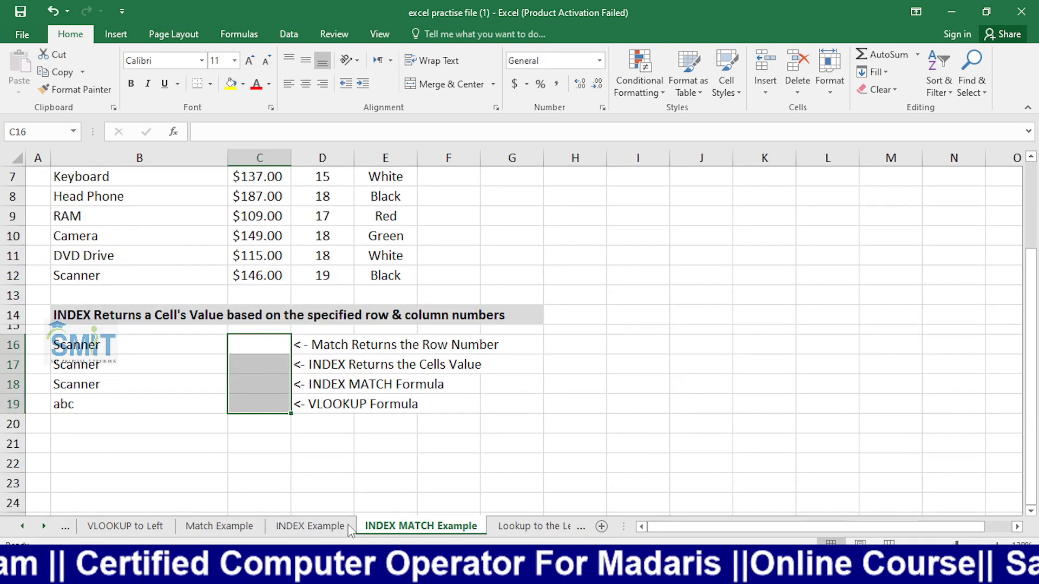
{"action": "left_click", "coordinate": [310, 526]}
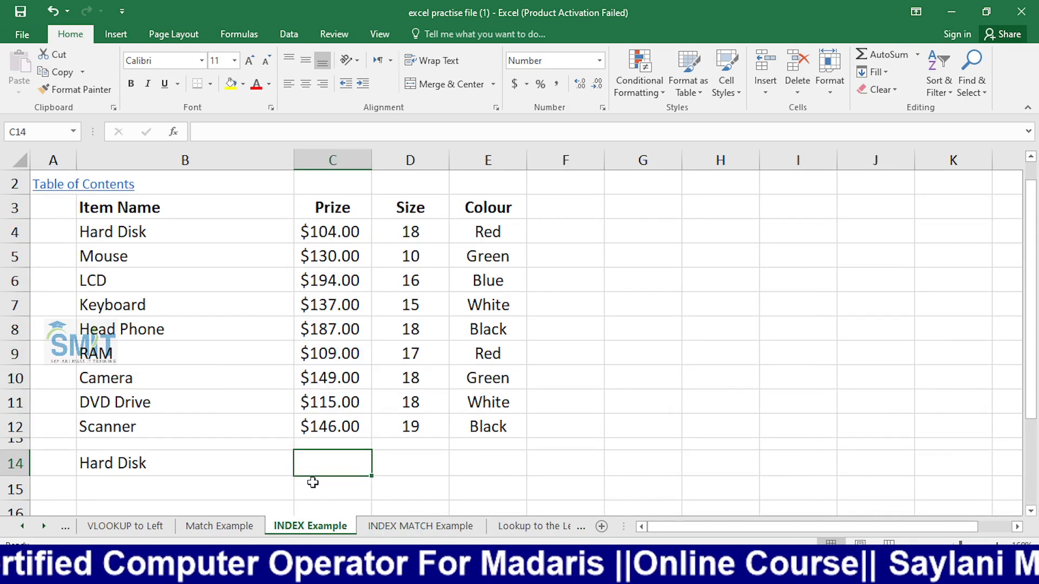
{"action": "scroll", "coordinate": [314, 471], "scroll_direction": "down", "scroll_amount": 1}
{"action": "scroll", "coordinate": [314, 470], "scroll_direction": "up", "scroll_amount": 1}
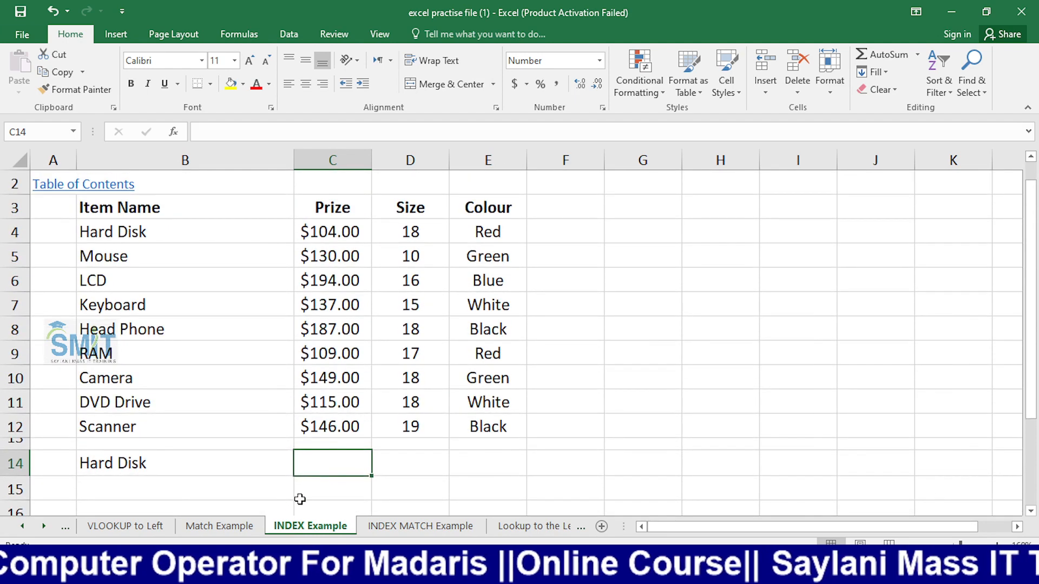
- Examine the Hard Disk lookup value in B14, the empty cell C14 and the matching Prize entry in C4
{"action": "left_click", "coordinate": [179, 485]}
{"action": "left_click", "coordinate": [158, 466]}
{"action": "left_click", "coordinate": [353, 470]}
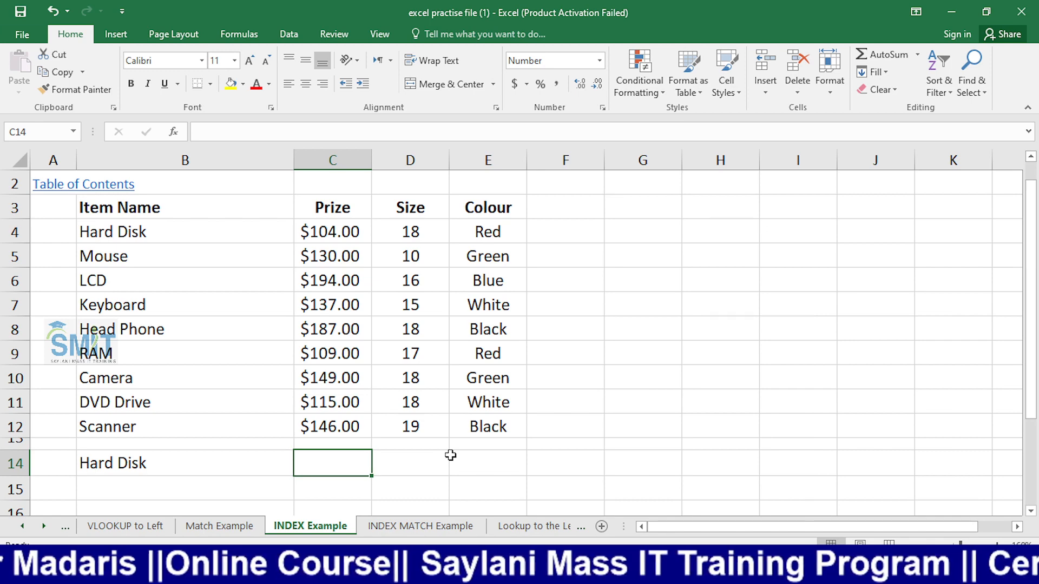
{"action": "left_click", "coordinate": [258, 341]}
{"action": "left_click", "coordinate": [358, 233]}
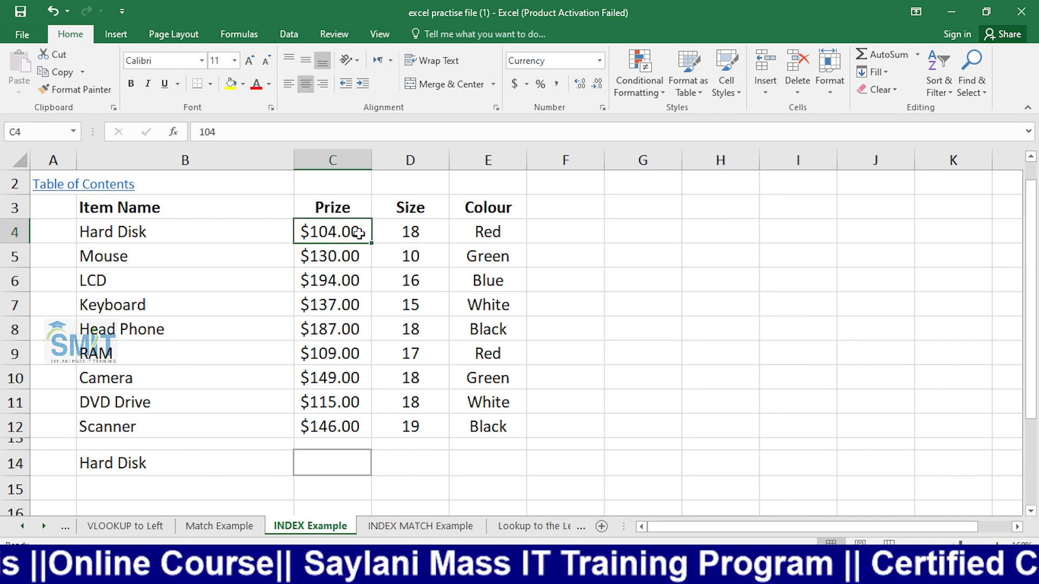
{"action": "left_click", "coordinate": [191, 472]}
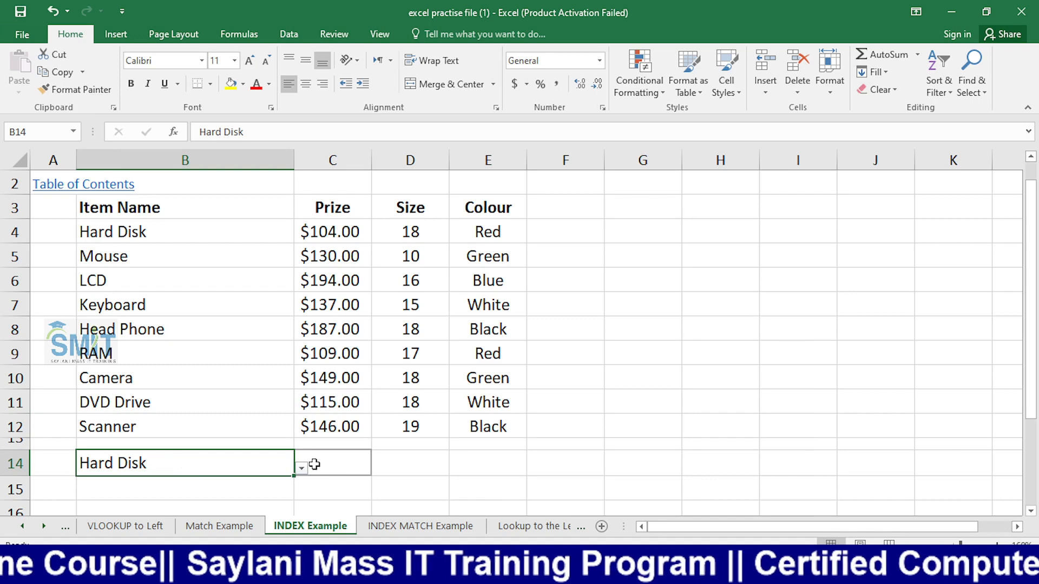
- Start a VLOOKUP formula in C14 with B14 as the lookup value
{"action": "left_click", "coordinate": [332, 467]}
{"action": "left_click", "coordinate": [473, 472]}
{"action": "left_click", "coordinate": [405, 470]}
{"action": "left_click", "coordinate": [345, 465]}
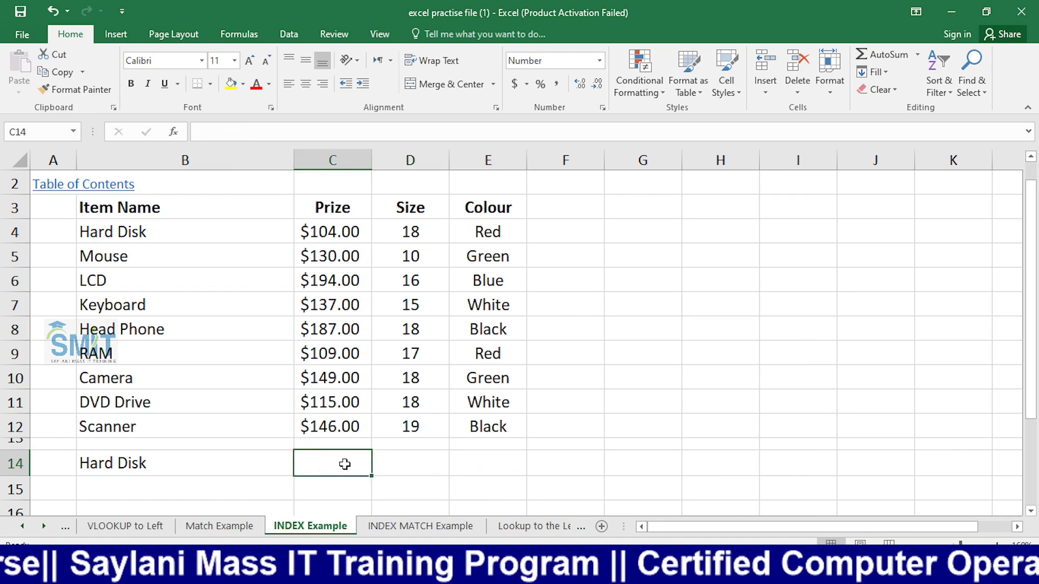
{"action": "type", "text": "=vlo"}
{"action": "key", "text": "Tab"}
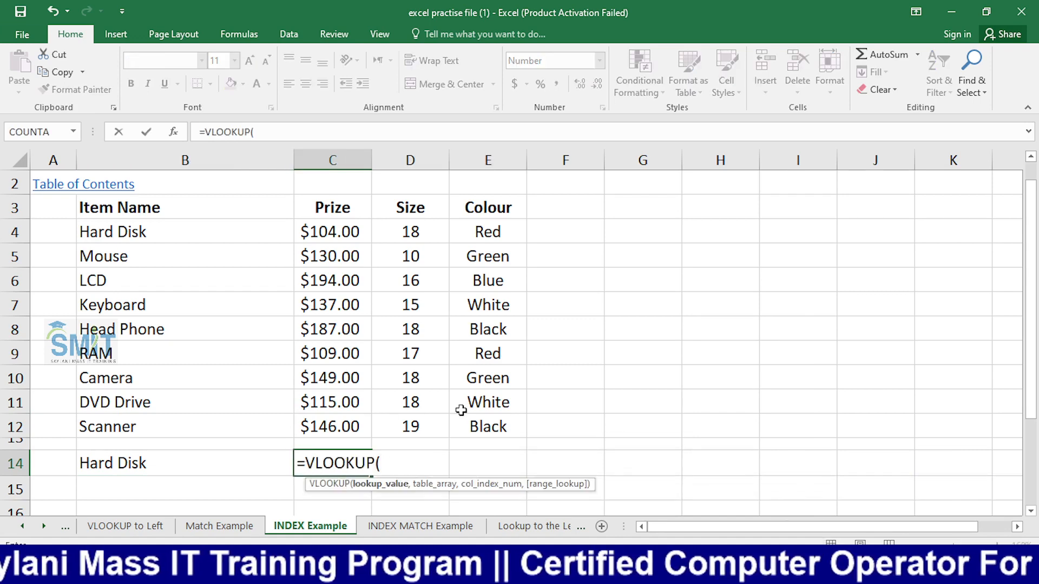
{"action": "left_click", "coordinate": [184, 473]}
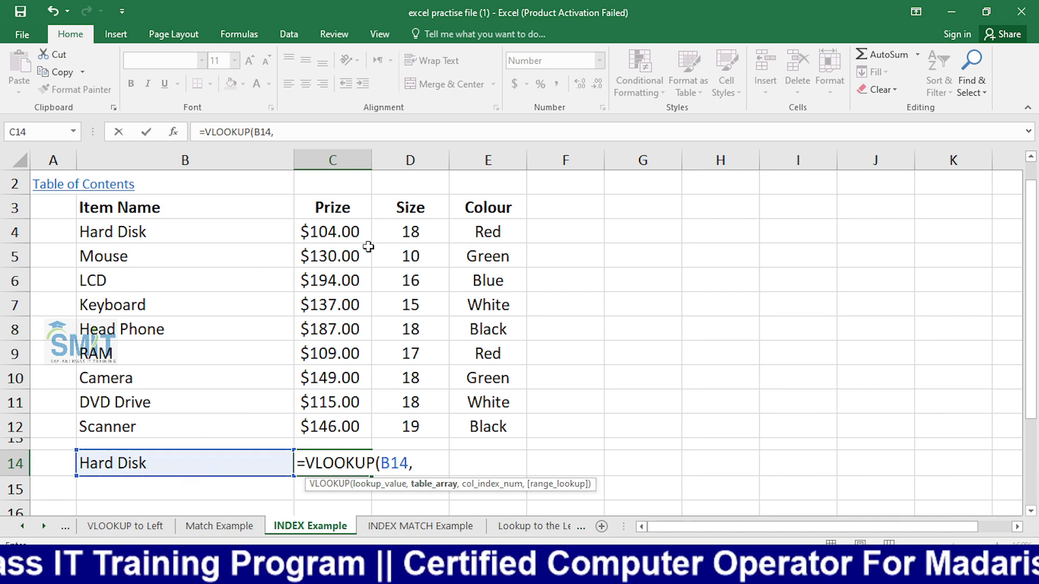
- Try the Prize range C4:C12 as the table array of the VLOOKUP in C14 and remove it again
{"action": "left_click_drag", "start_coordinate": [347, 234], "coordinate": [345, 423]}
{"action": "type", "text": ","}
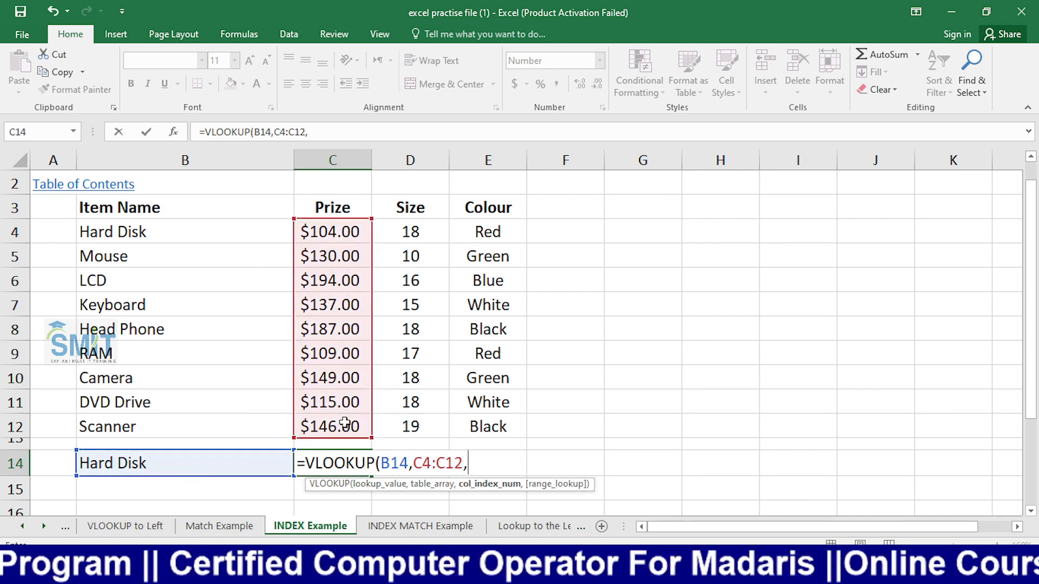
{"action": "key", "text": "BackSpace"}
{"action": "key", "text": "BackSpace"}
{"action": "key", "text": "BackSpace"}
{"action": "key", "text": "BackSpace"}
{"action": "key", "text": "BackSpace"}
{"action": "key", "text": "BackSpace"}
{"action": "key", "text": "BackSpace"}
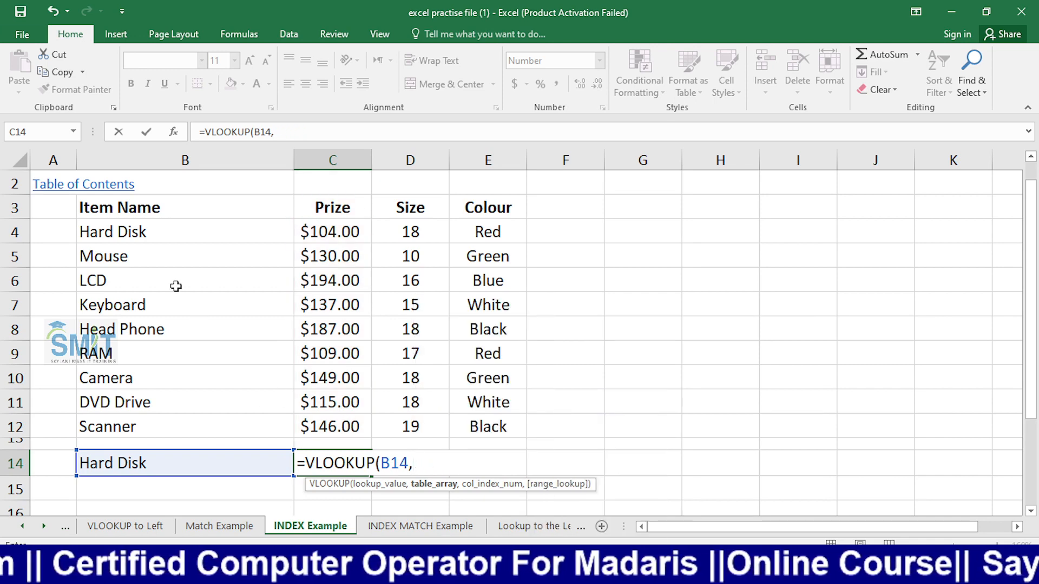
- Complete the VLOOKUP in C14 with table array B4:E12, column index 2 and exact match FALSE
{"action": "left_click_drag", "start_coordinate": [163, 234], "coordinate": [504, 430]}
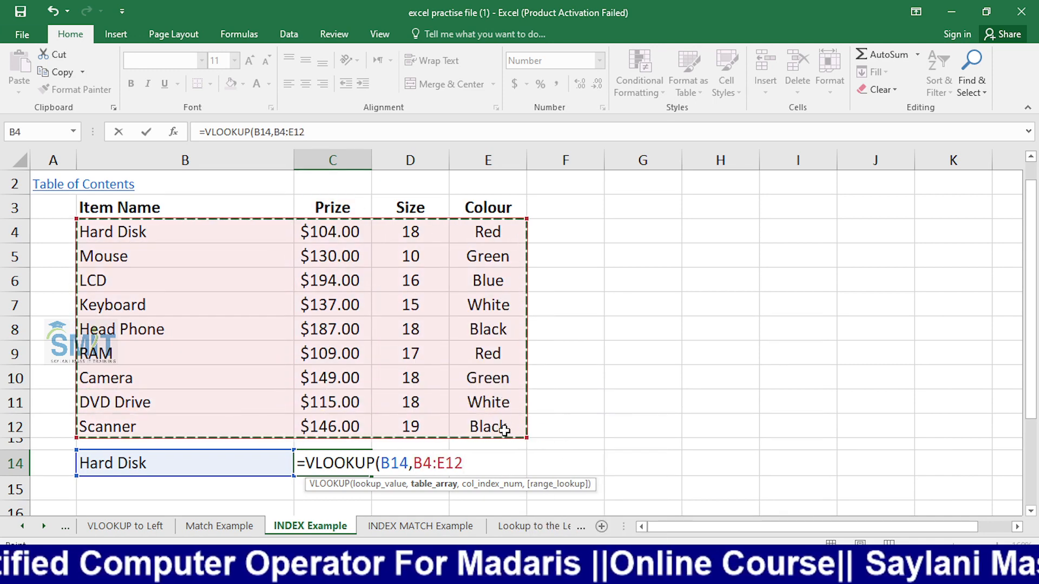
{"action": "type", "text": ",2,"}
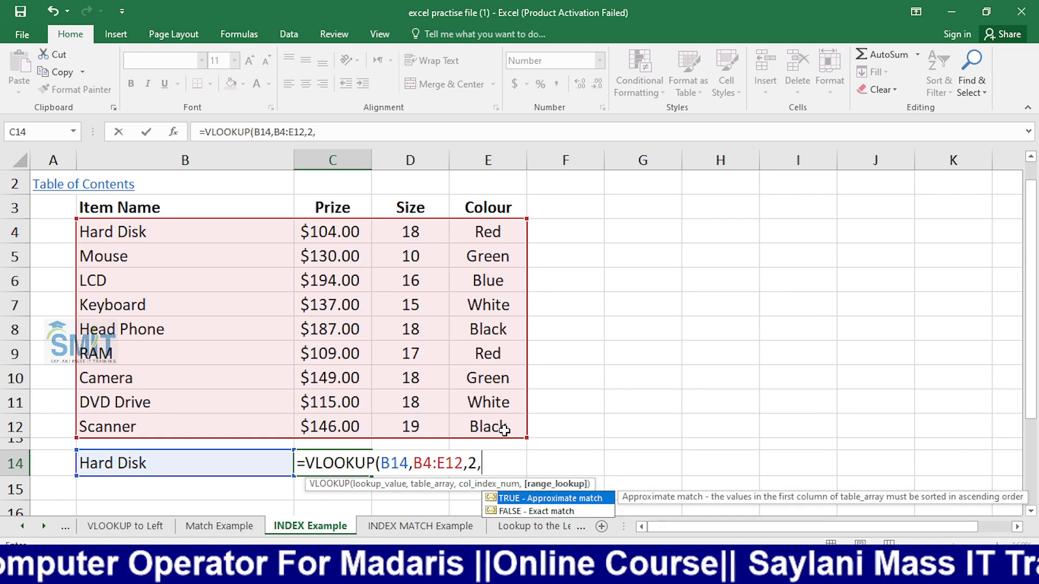
{"action": "key", "text": "Down"}
{"action": "key", "text": "Tab"}
{"action": "type", "text": ")"}
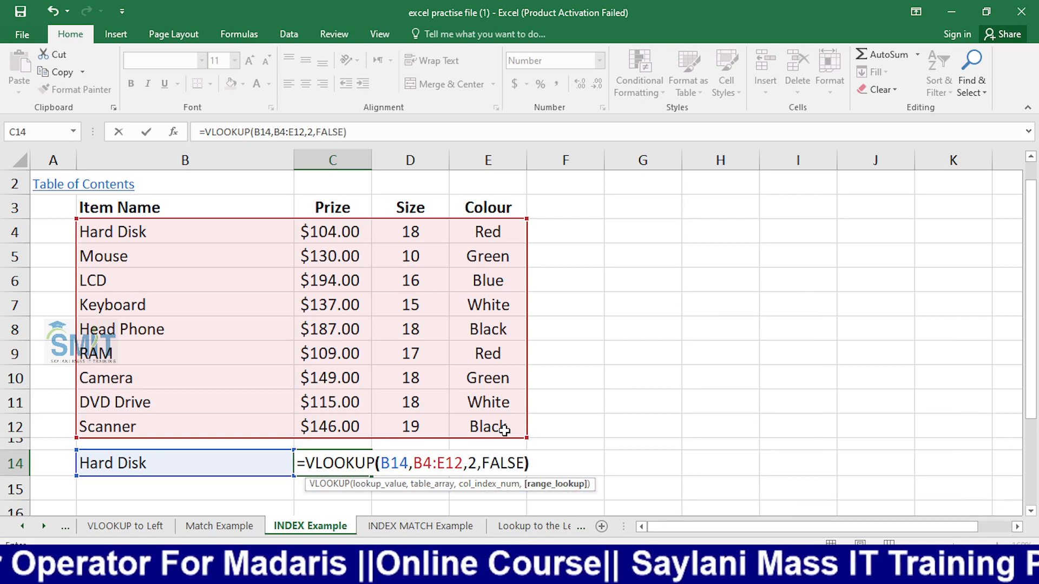
{"action": "key", "text": "Return"}
{"action": "left_click", "coordinate": [325, 464]}
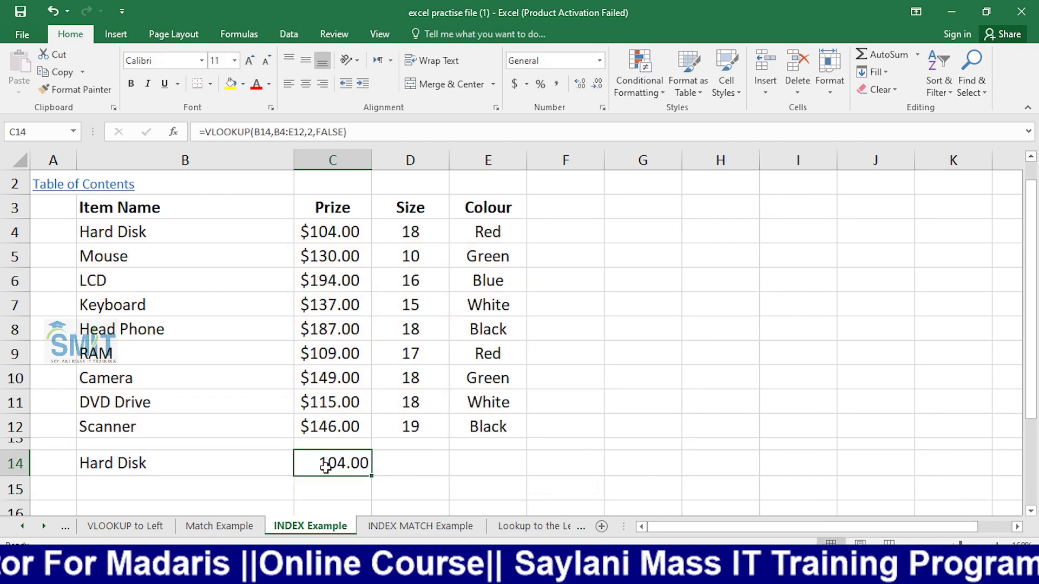
- Enter an INDEX formula in C15 with array C4:C12 and row number 1
{"action": "left_click", "coordinate": [369, 493]}
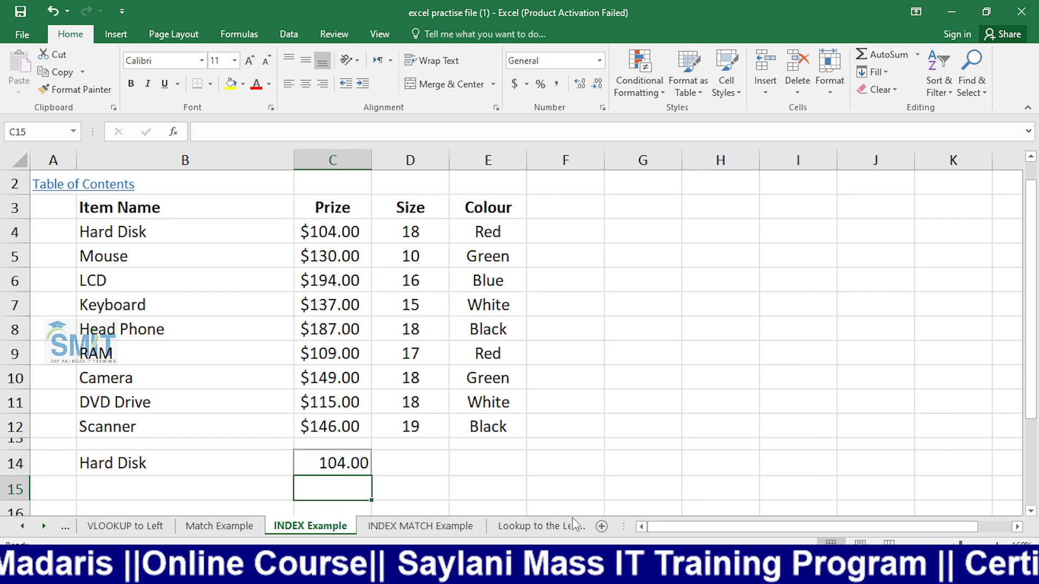
{"action": "type", "text": "=index"}
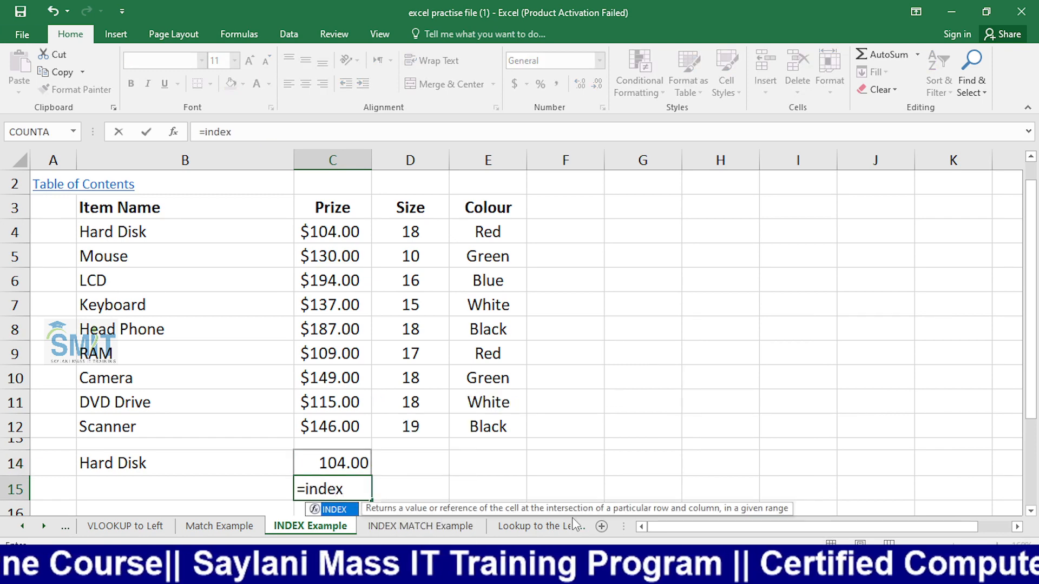
{"action": "key", "text": "Tab"}
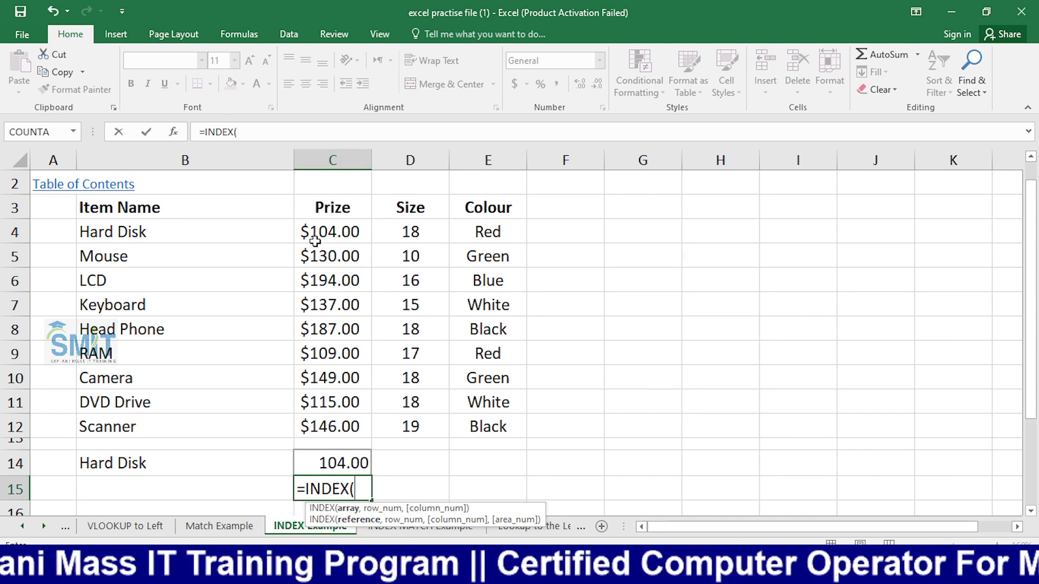
{"action": "left_click_drag", "start_coordinate": [313, 241], "coordinate": [324, 426]}
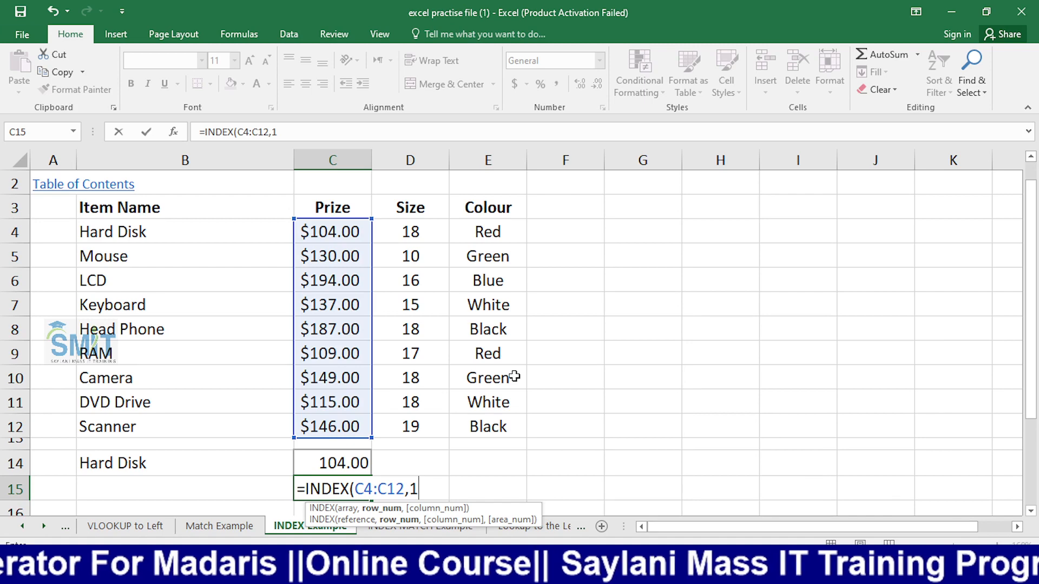
{"action": "key", "text": "Return"}
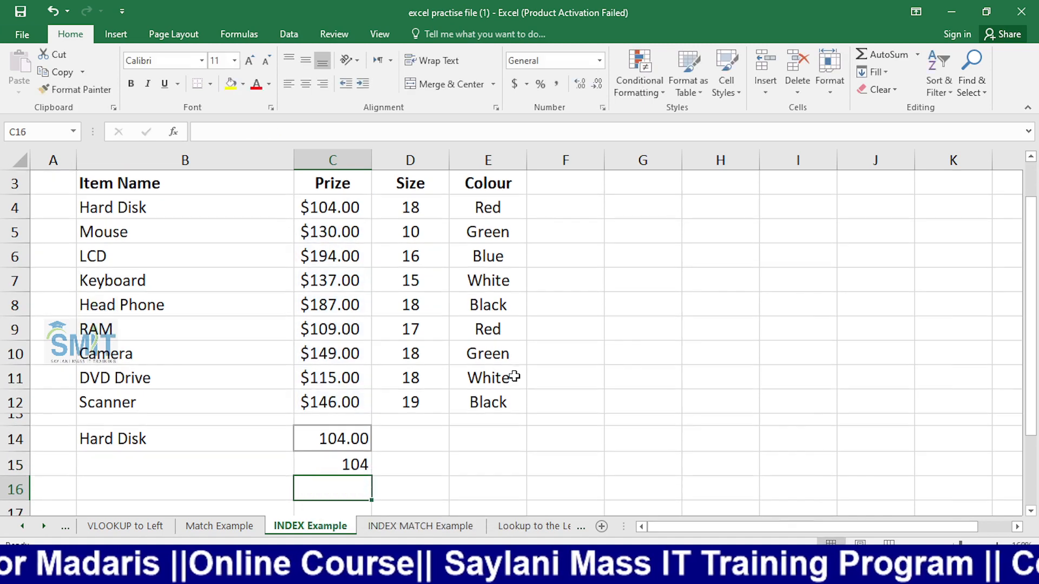
{"action": "left_click", "coordinate": [344, 464]}
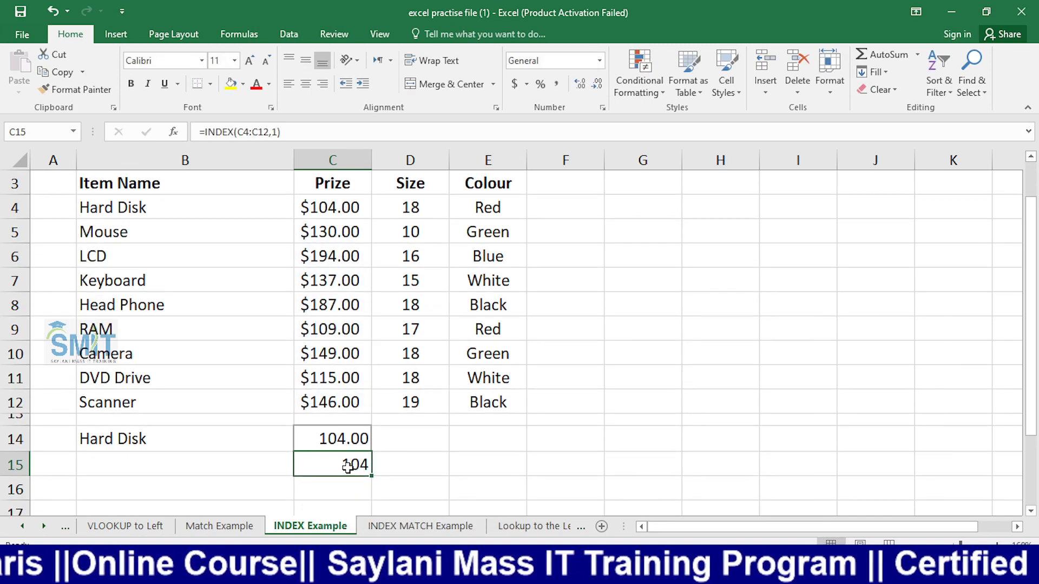
- Set the lookup item in B14 to RAM and compare the VLOOKUP and INDEX results in C14 and C15
{"action": "left_click", "coordinate": [210, 433]}
{"action": "left_click", "coordinate": [301, 443]}
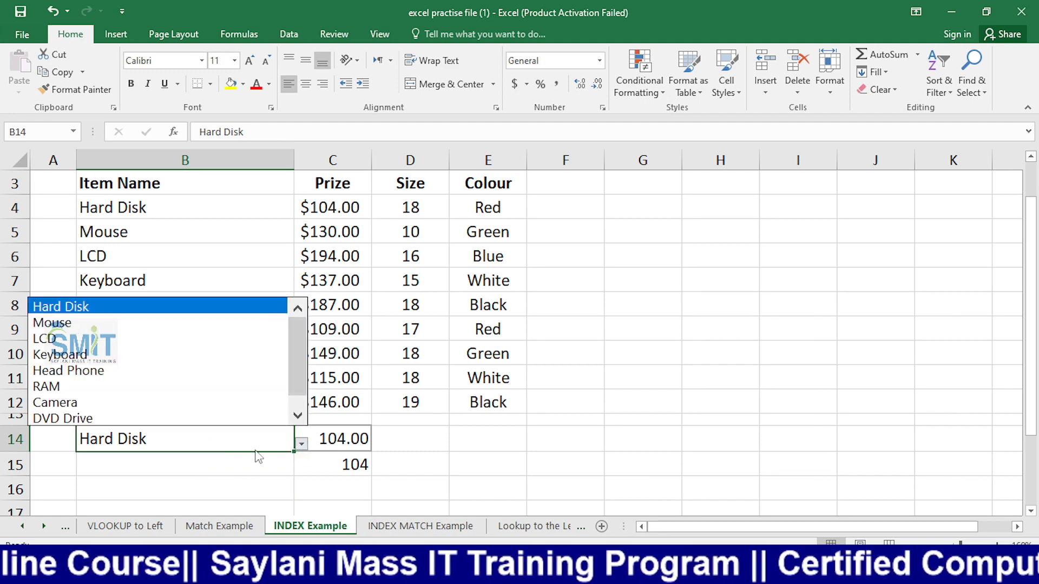
{"action": "left_click", "coordinate": [180, 387]}
{"action": "left_click", "coordinate": [332, 463]}
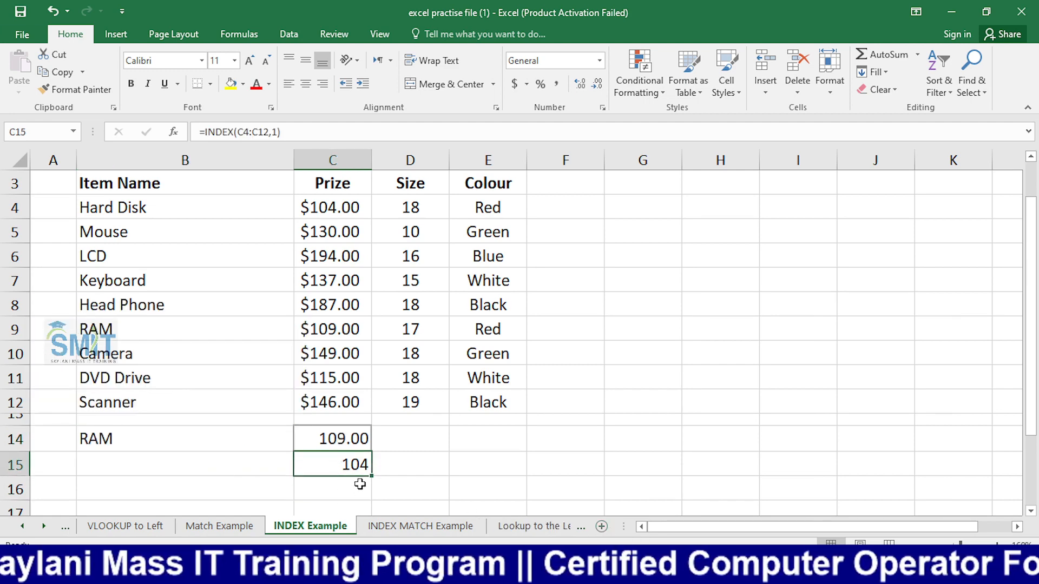
{"action": "left_click", "coordinate": [416, 468]}
{"action": "left_click", "coordinate": [361, 467]}
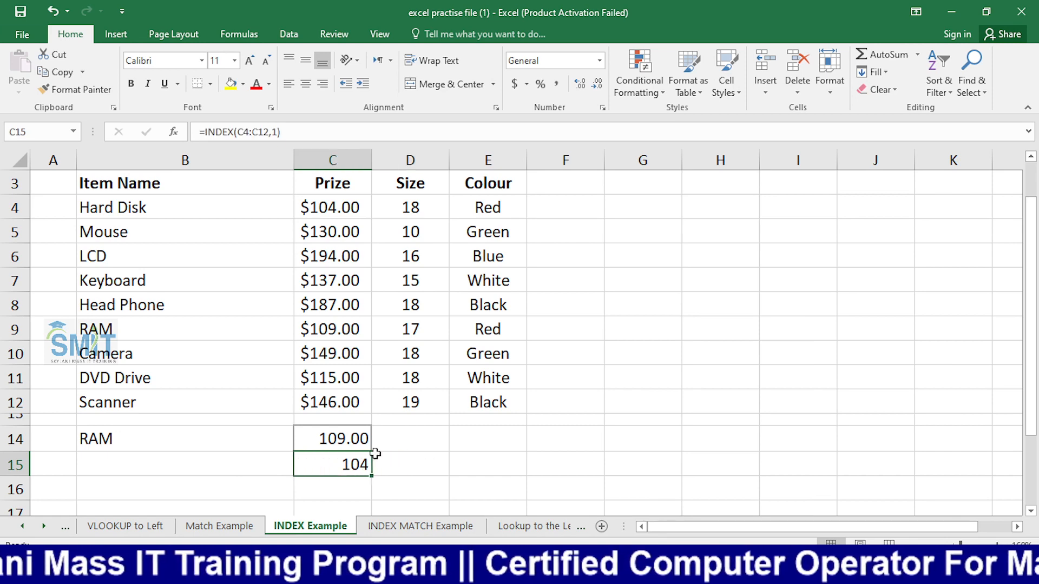
{"action": "left_click", "coordinate": [454, 457]}
{"action": "left_click", "coordinate": [313, 468]}
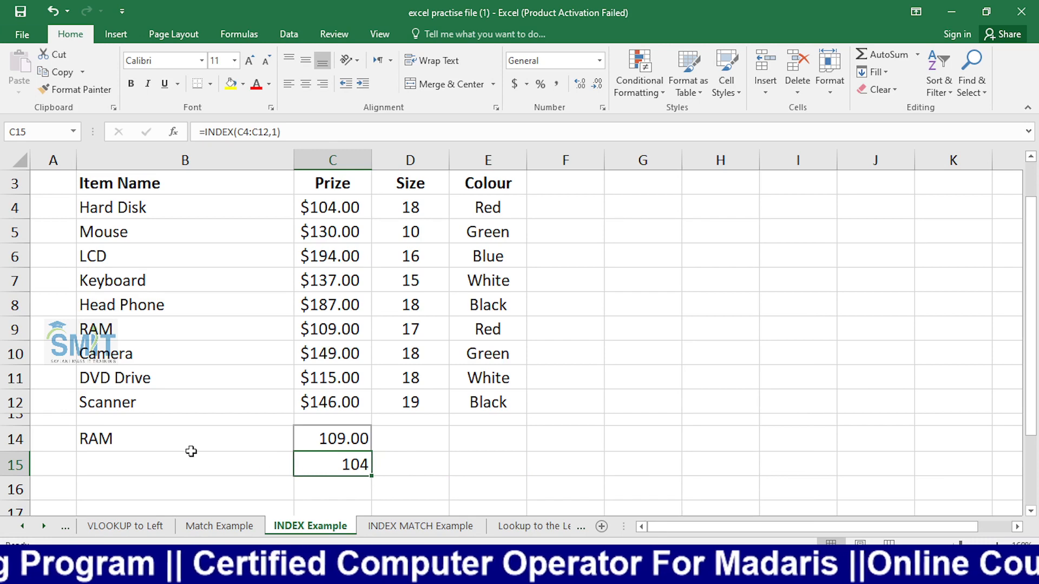
- Set the lookup item in B14 to Keyboard and check the INDEX formula in C15 against the VLOOKUP result
{"action": "left_click", "coordinate": [168, 433]}
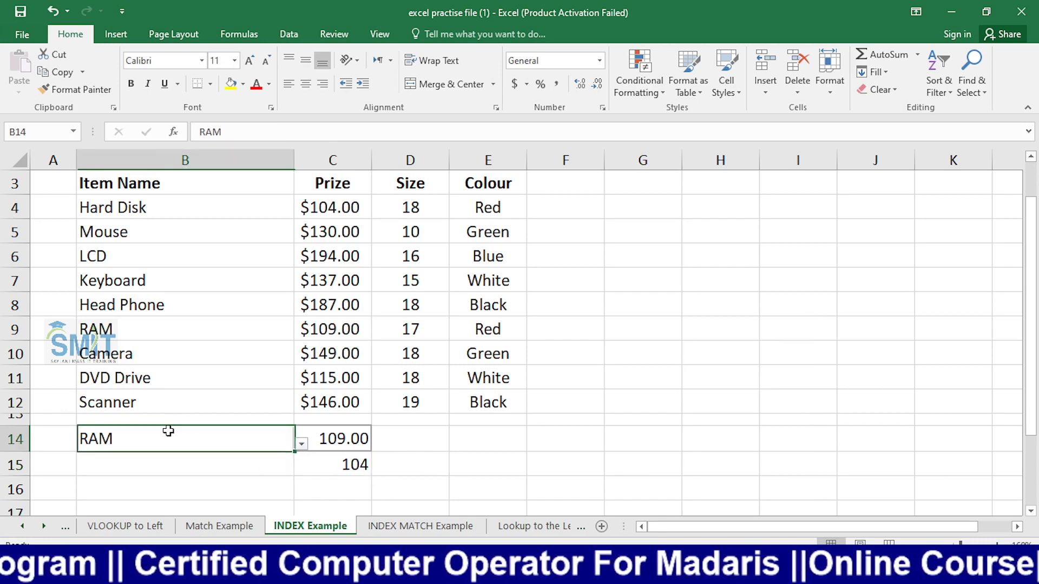
{"action": "left_click", "coordinate": [301, 444]}
{"action": "left_click", "coordinate": [204, 338]}
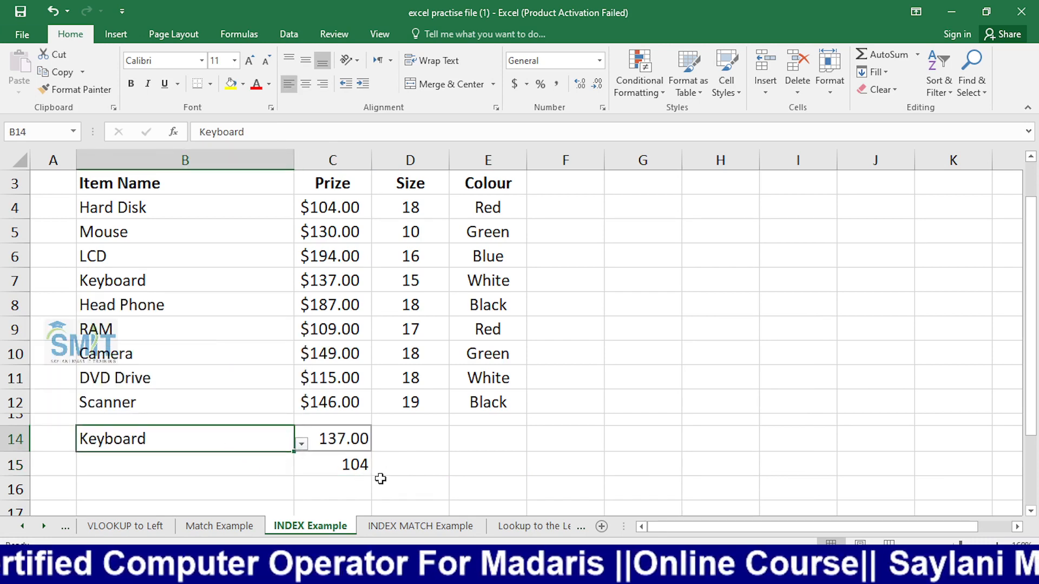
{"action": "left_click", "coordinate": [389, 464]}
{"action": "left_click", "coordinate": [331, 462]}
{"action": "left_click", "coordinate": [425, 460]}
{"action": "left_click", "coordinate": [330, 466]}
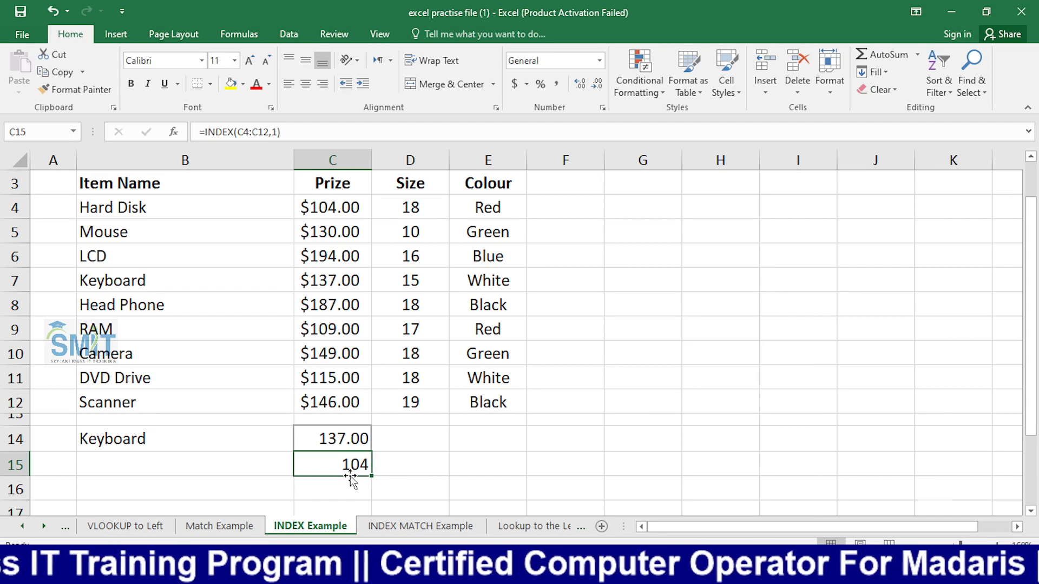
{"action": "left_click", "coordinate": [382, 484]}
{"action": "left_click", "coordinate": [341, 460]}
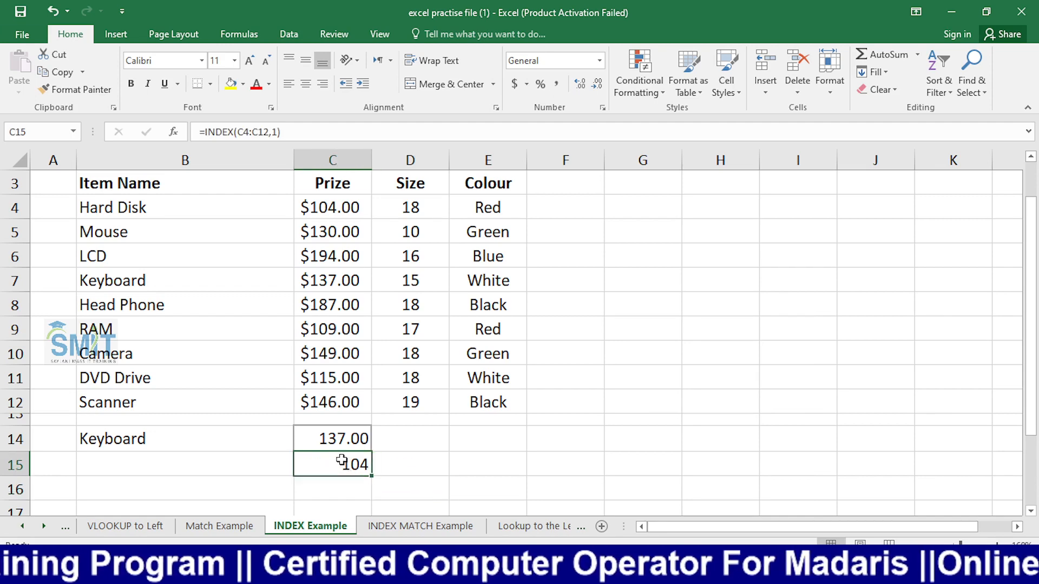
- Replace the fixed row number in C15's INDEX formula with a MATCH function that takes B14 as its lookup value
{"action": "double_click", "coordinate": [341, 462]}
{"action": "key", "text": "alt+Tab"}
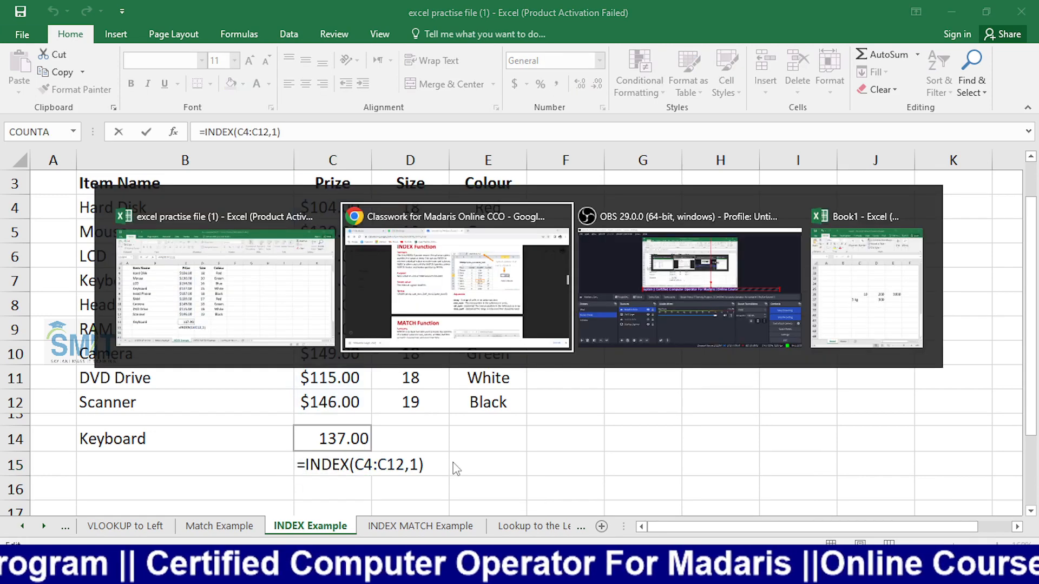
{"action": "key", "text": "alt+Tab"}
{"action": "left_click", "coordinate": [93, 434]}
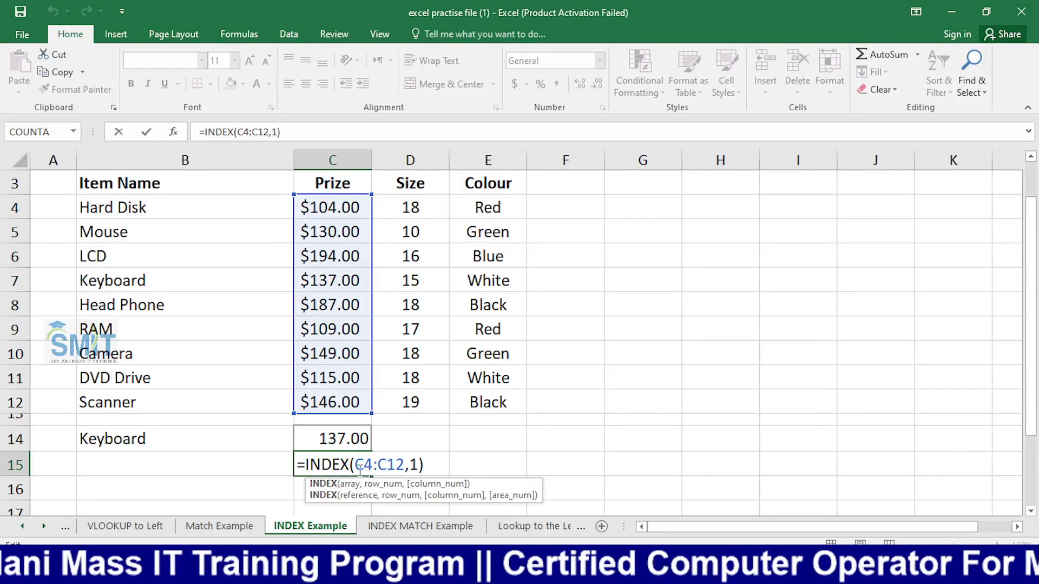
{"action": "left_click", "coordinate": [421, 464]}
{"action": "key", "text": "BackSpace"}
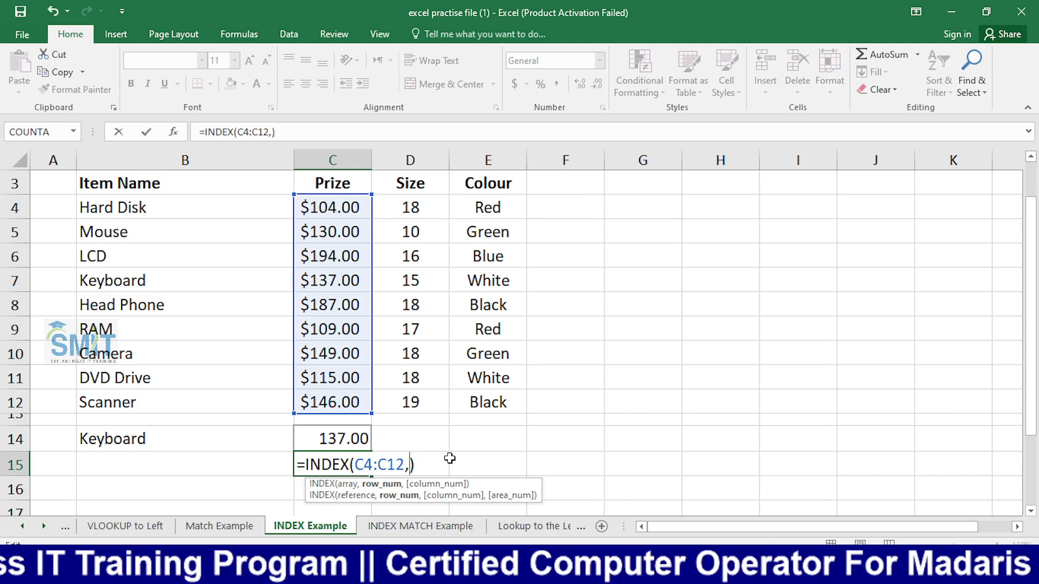
{"action": "type", "text": "mat"}
{"action": "key", "text": "Tab"}
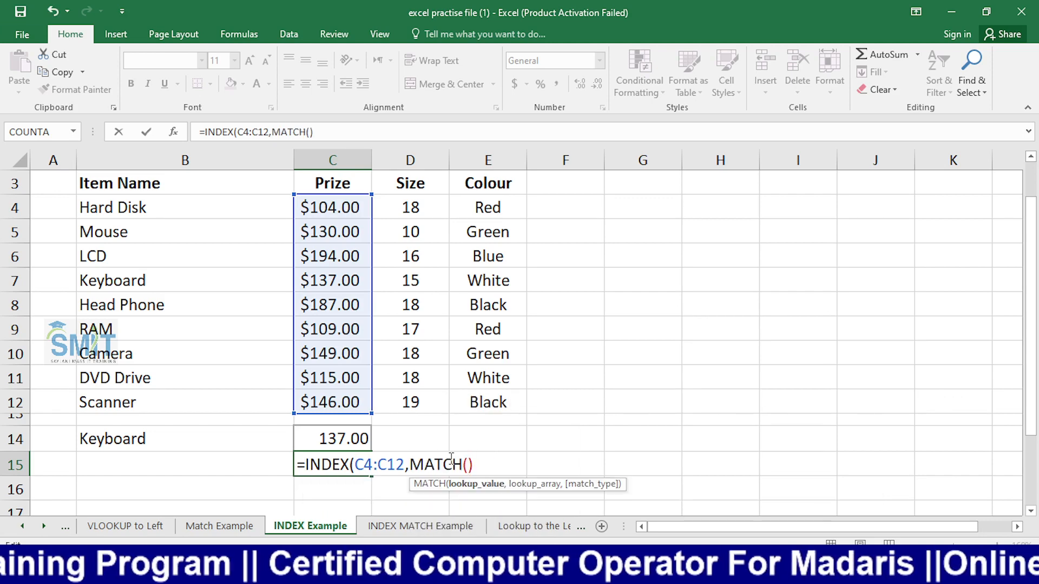
{"action": "left_click", "coordinate": [233, 433]}
{"action": "type", "text": ","}
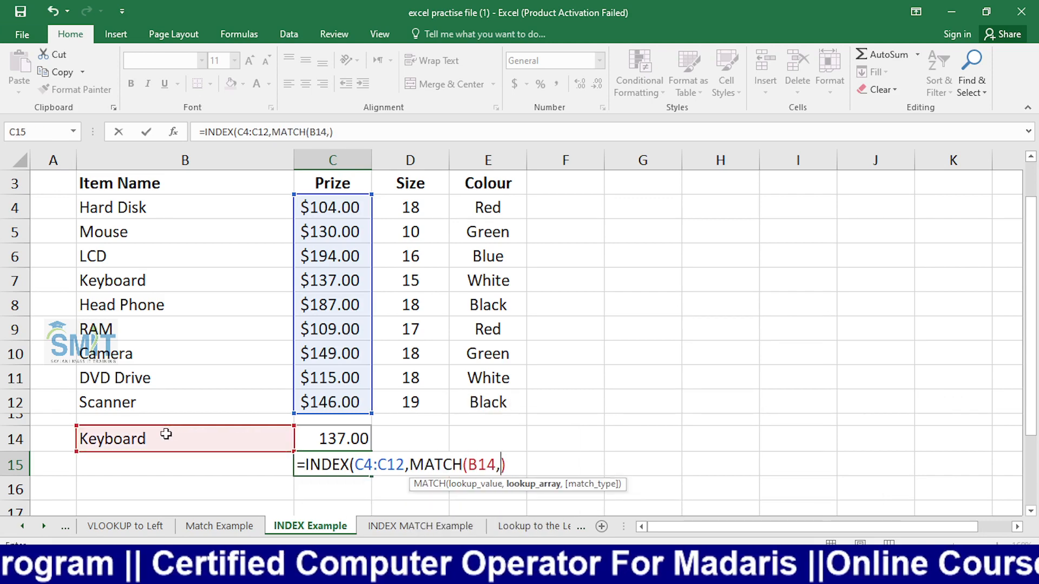
- Complete the nested MATCH in C15 with lookup array B4:B12 and exact match type 0
{"action": "left_click_drag", "start_coordinate": [153, 212], "coordinate": [167, 403]}
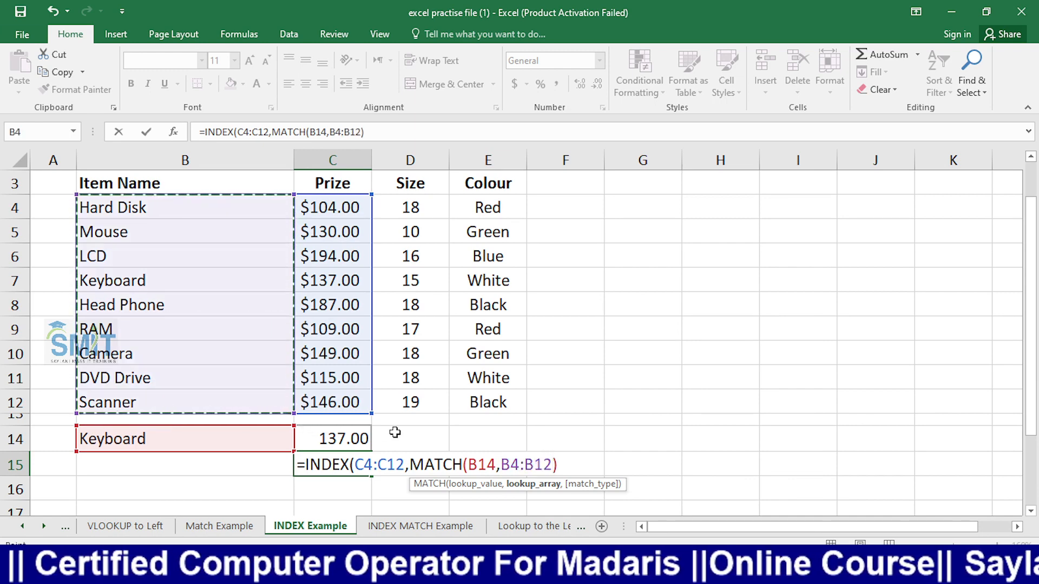
{"action": "type", "text": ","}
{"action": "key", "text": "Down"}
{"action": "key", "text": "Tab"}
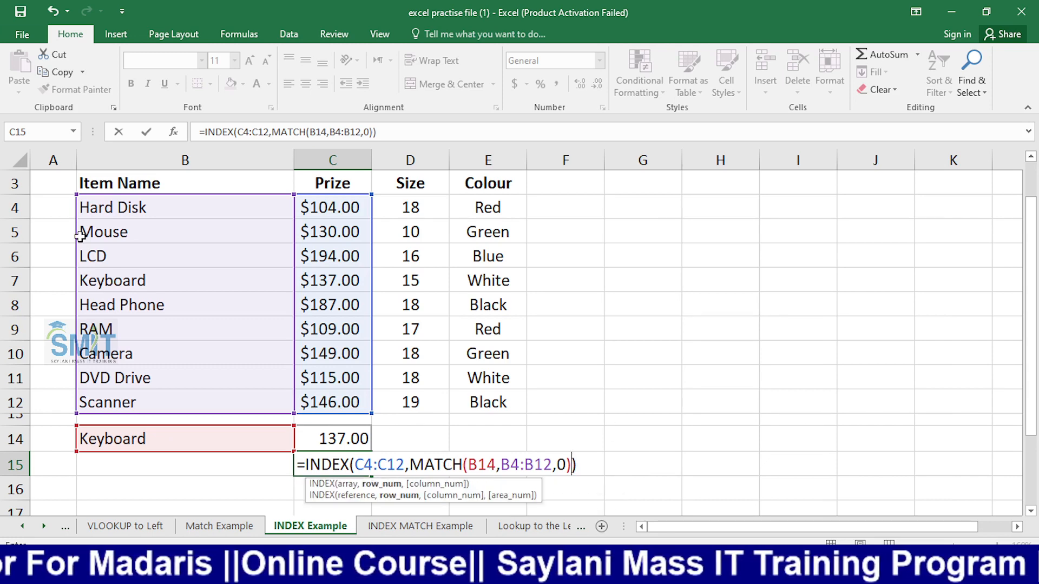
{"action": "key", "text": "Return"}
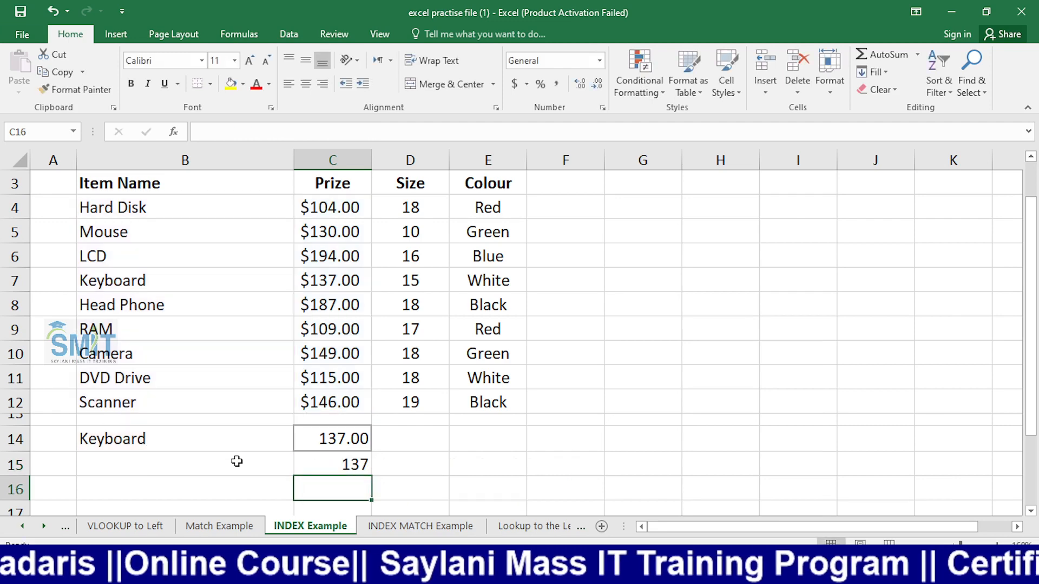
- Set the lookup item in B14 to Head Phone to test the INDEX MATCH formula in C15
{"action": "left_click", "coordinate": [162, 439]}
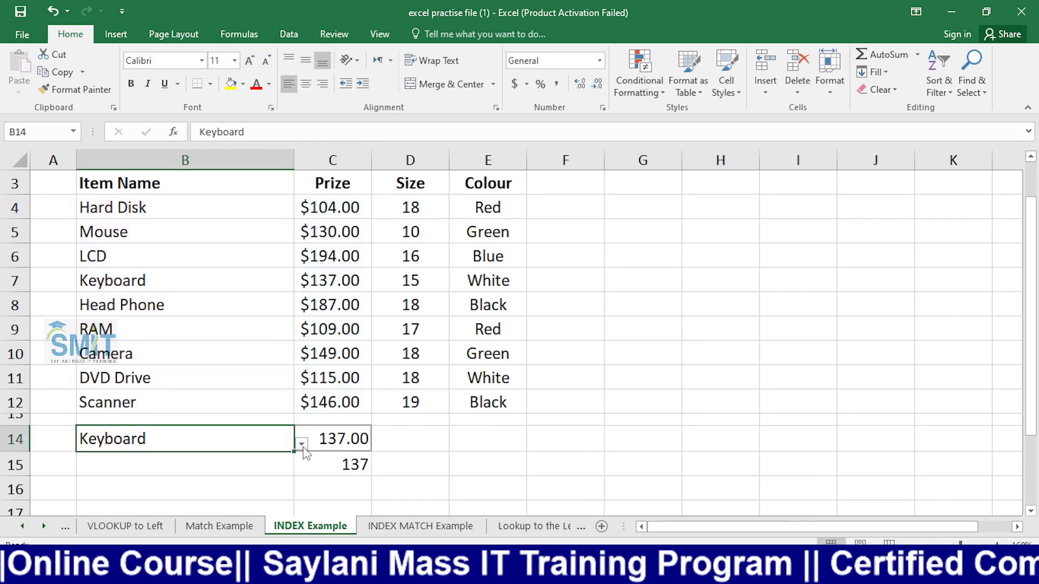
{"action": "left_click", "coordinate": [301, 445]}
{"action": "left_click", "coordinate": [160, 354]}
{"action": "left_click", "coordinate": [439, 466]}
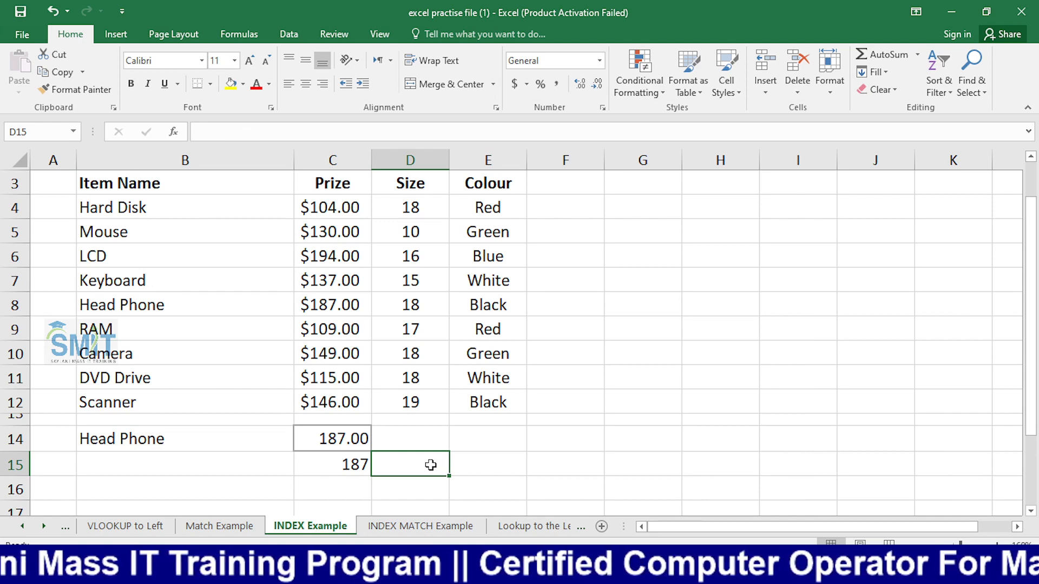
- Start a MATCH formula in cell F15 with B14 as the lookup value
{"action": "left_click", "coordinate": [577, 454]}
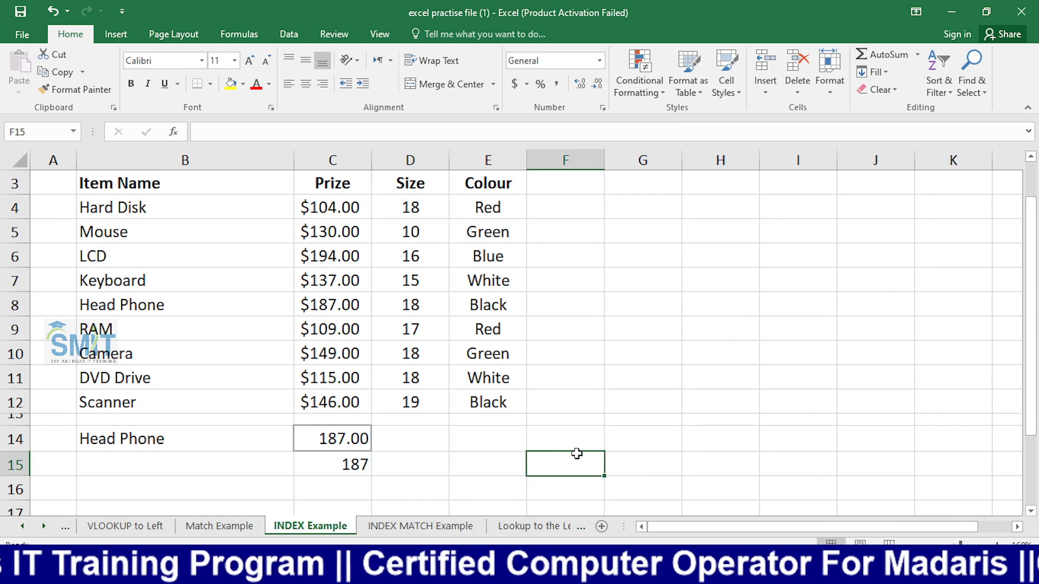
{"action": "type", "text": "=match"}
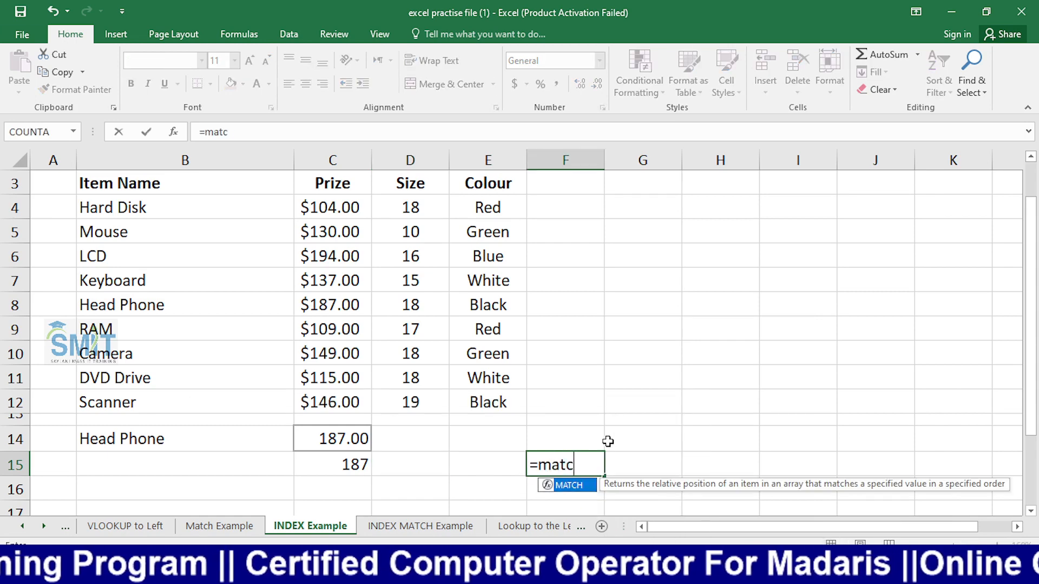
{"action": "key", "text": "Tab"}
{"action": "key", "text": "Up"}
{"action": "key", "text": "Left"}
{"action": "key", "text": "Left"}
{"action": "key", "text": "Left"}
{"action": "key", "text": "Left"}
{"action": "key", "text": "Left"}
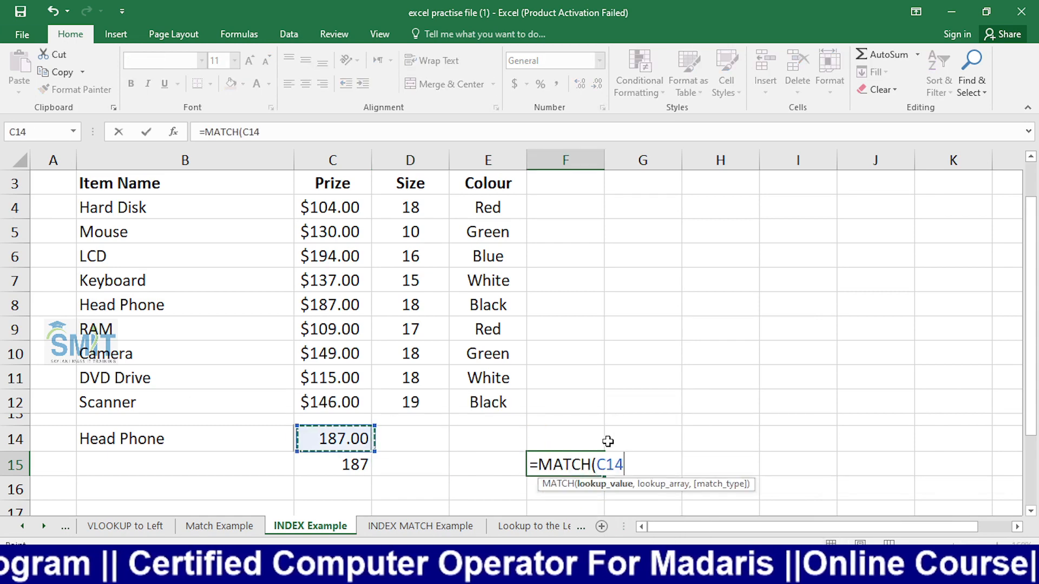
{"action": "key", "text": "Right"}
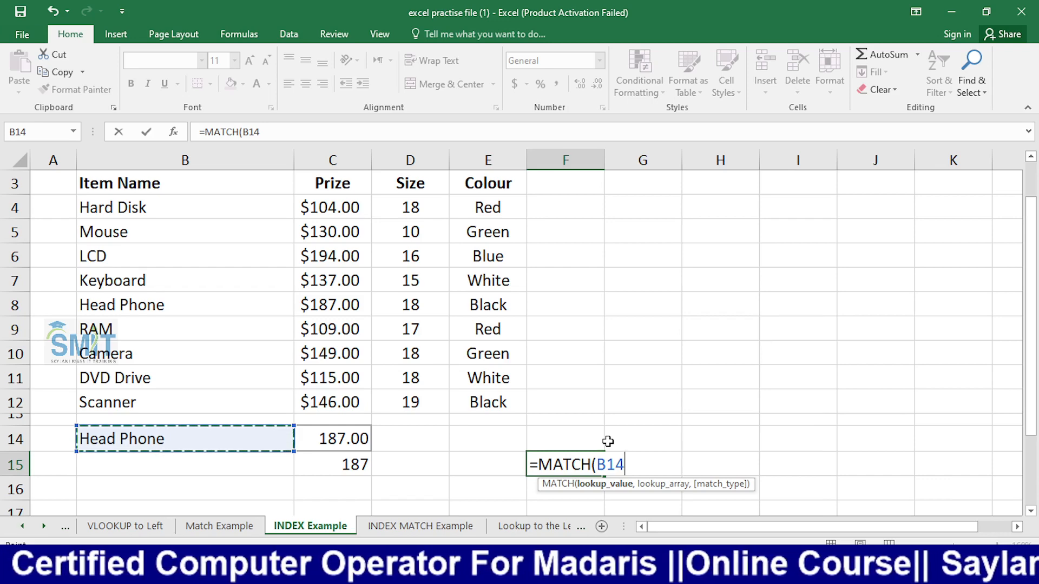
- Complete the MATCH formula in F15 with lookup array B4:B12 and exact match type 0
{"action": "type", "text": ","}
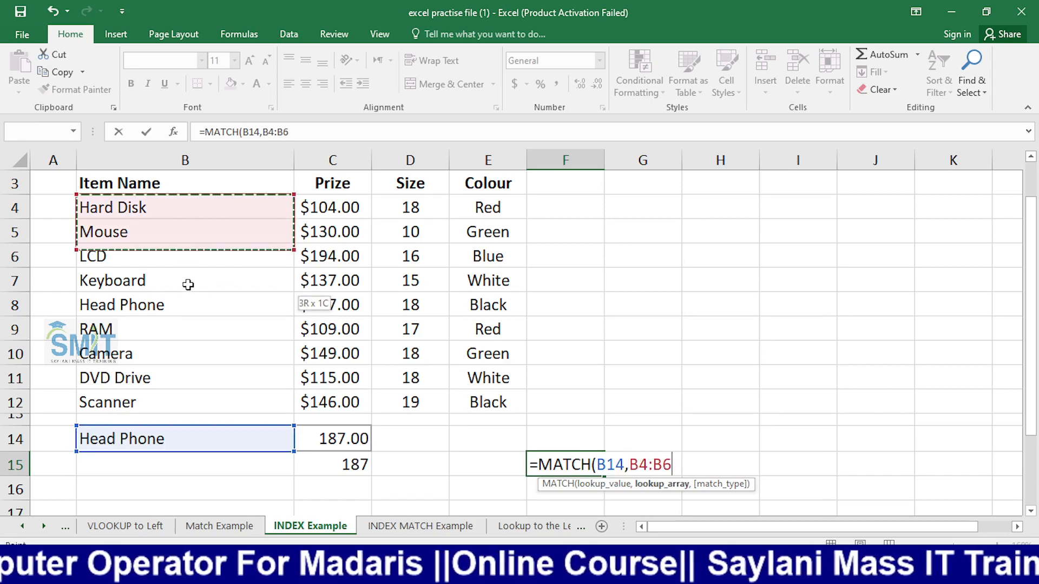
{"action": "left_click_drag", "start_coordinate": [190, 208], "coordinate": [182, 399]}
{"action": "type", "text": ","}
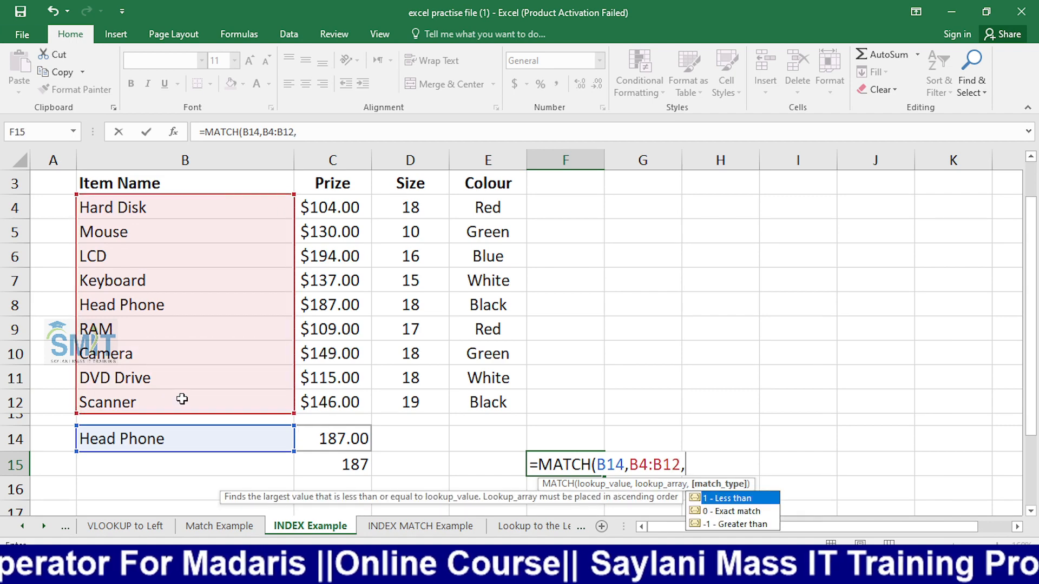
{"action": "type", "text": "0"}
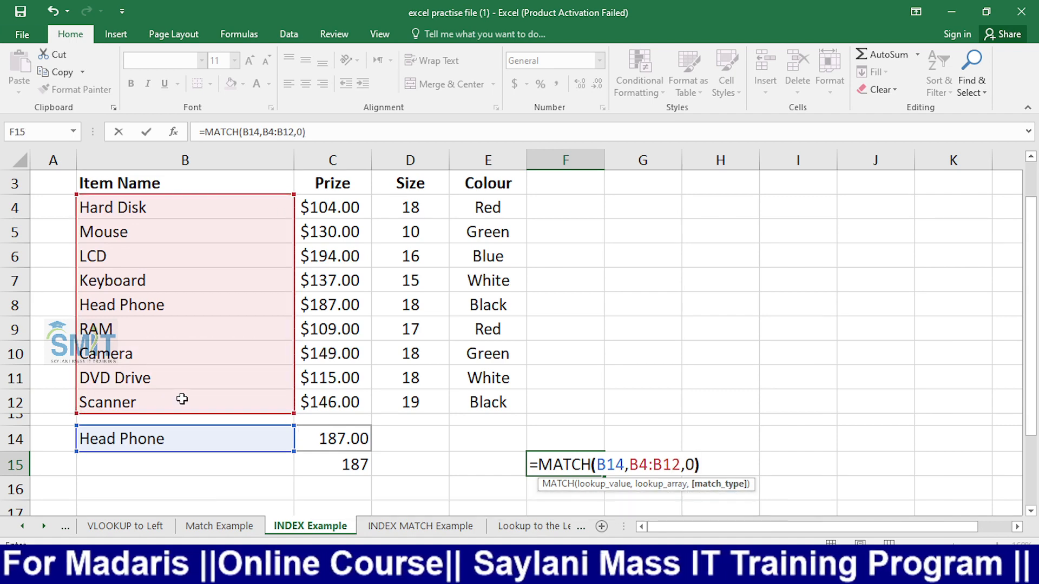
{"action": "type", "text": ")"}
{"action": "key", "text": "Return"}
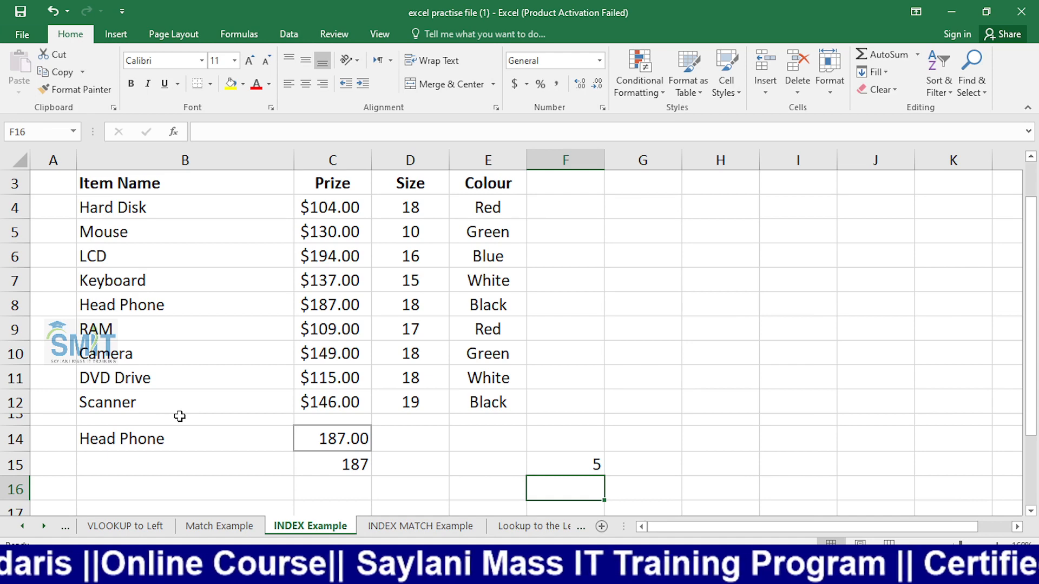
- Replace the nested formula in C15 with an INDEX formula using array C4:C12 and fixed row number 5
{"action": "left_click", "coordinate": [322, 469]}
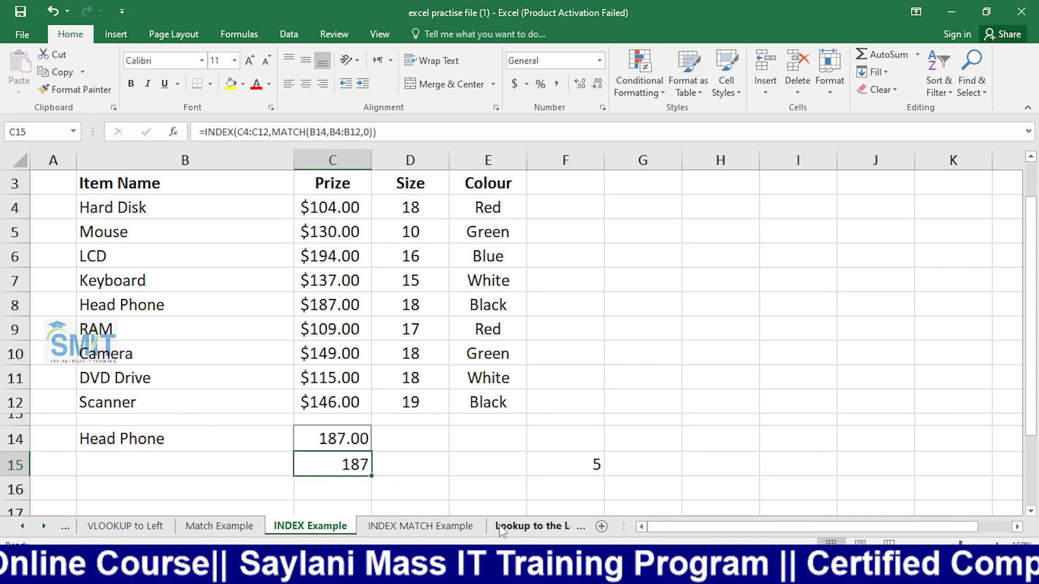
{"action": "key", "text": "Delete"}
{"action": "type", "text": "=index"}
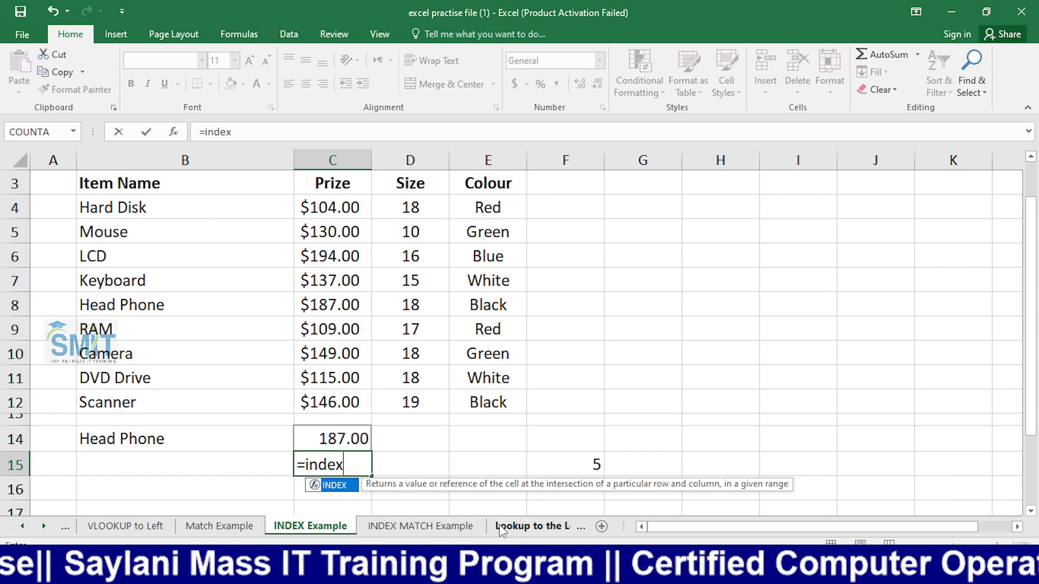
{"action": "key", "text": "Tab"}
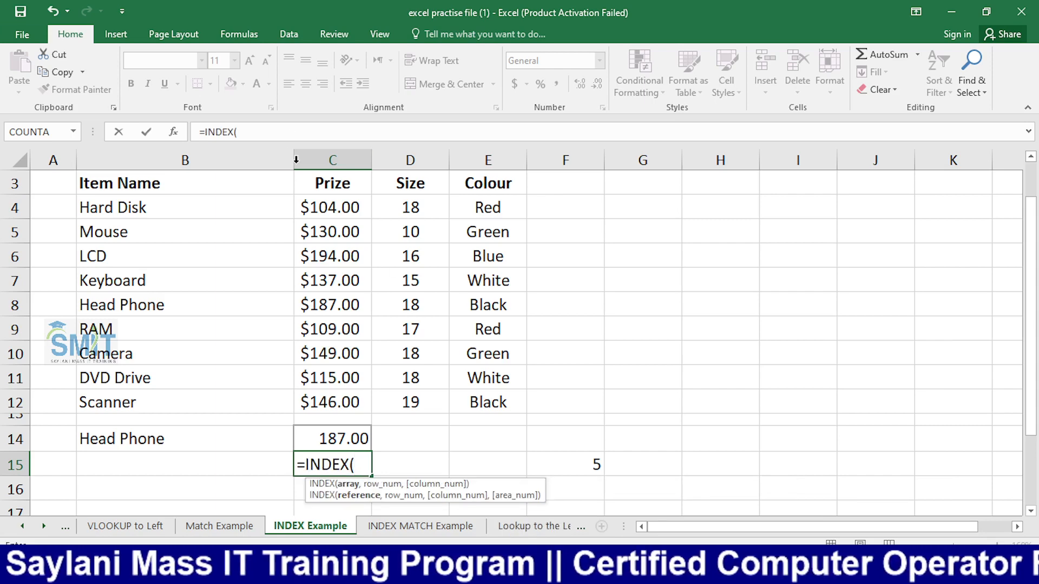
{"action": "left_click_drag", "start_coordinate": [331, 208], "coordinate": [325, 393]}
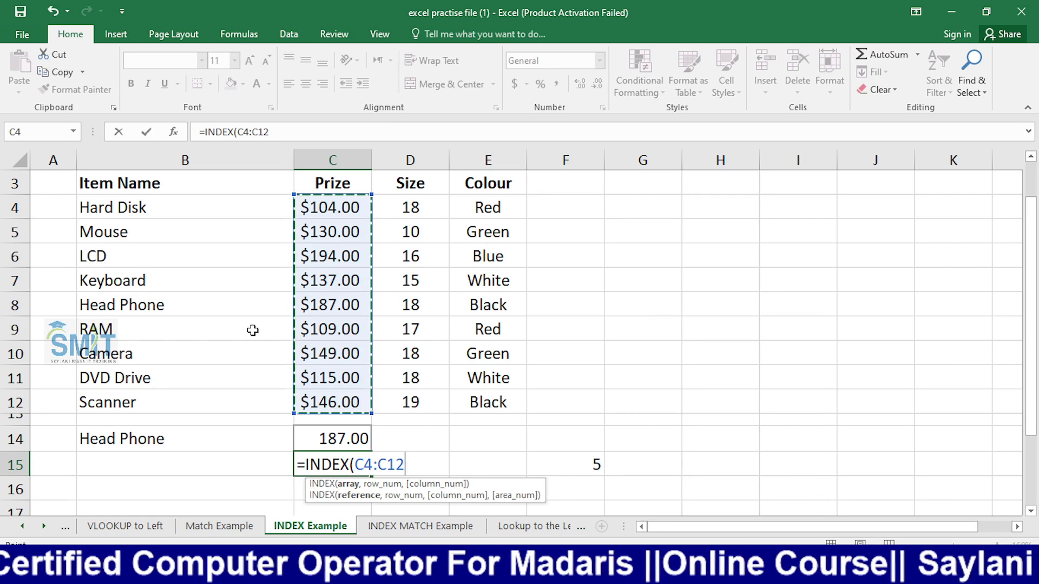
{"action": "type", "text": ",5"}
{"action": "key", "text": "Return"}
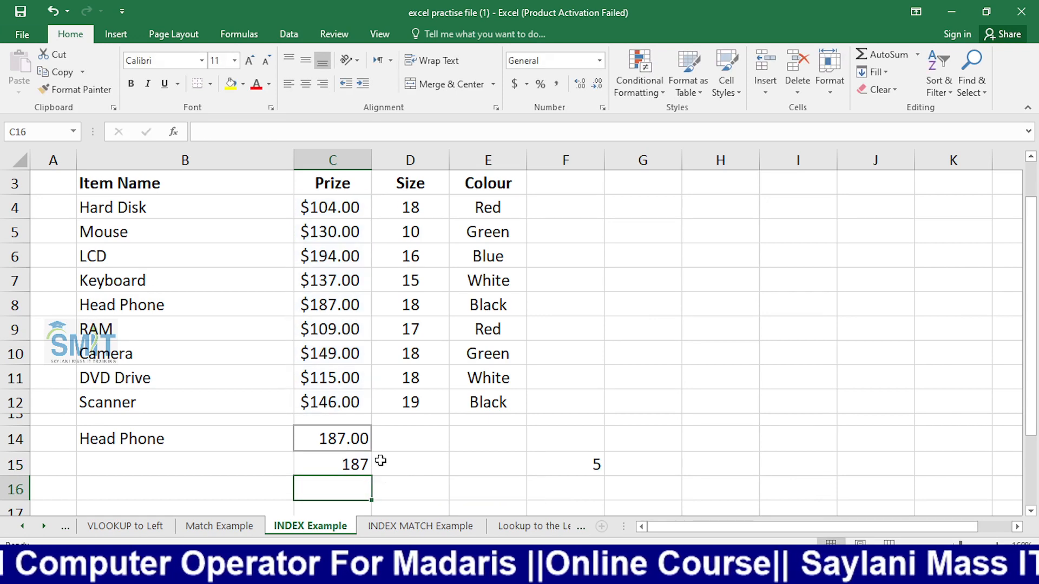
- Set the lookup item in B14 to Camera and check the fixed-row INDEX formula in C15
{"action": "left_click", "coordinate": [219, 436]}
{"action": "left_click", "coordinate": [301, 444]}
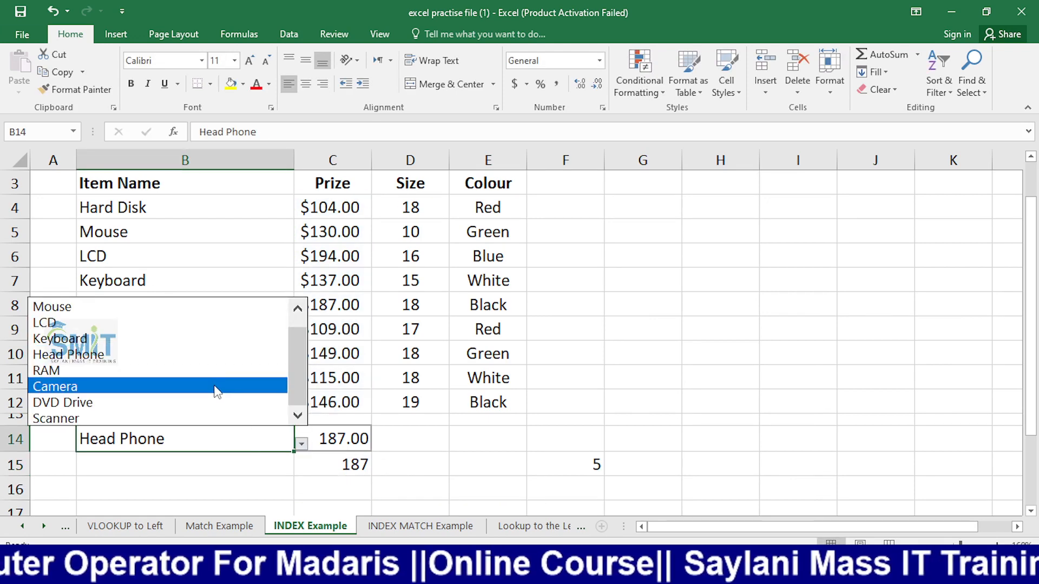
{"action": "left_click", "coordinate": [210, 386]}
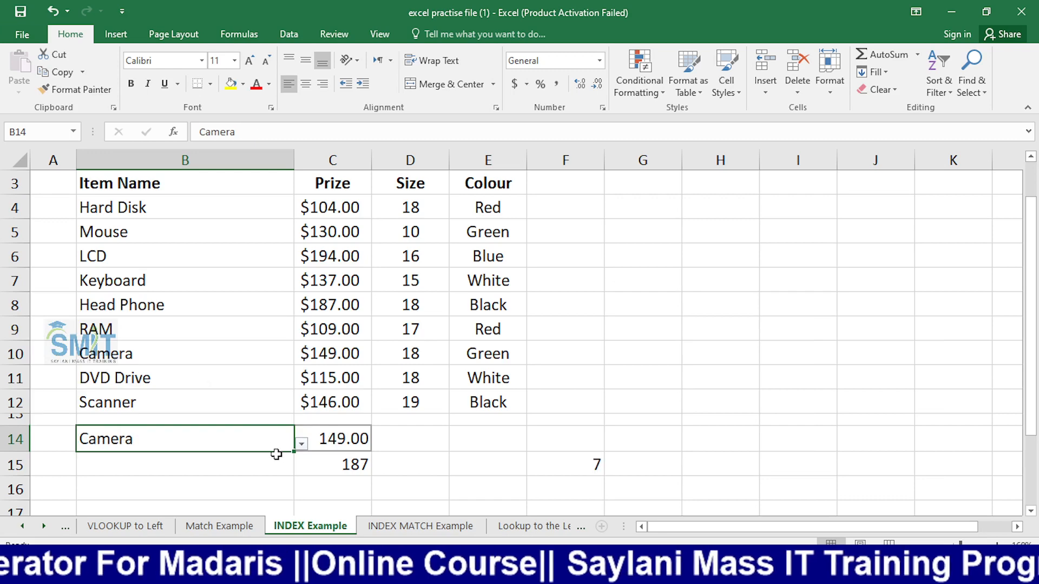
{"action": "left_click", "coordinate": [393, 489]}
{"action": "left_click", "coordinate": [341, 476]}
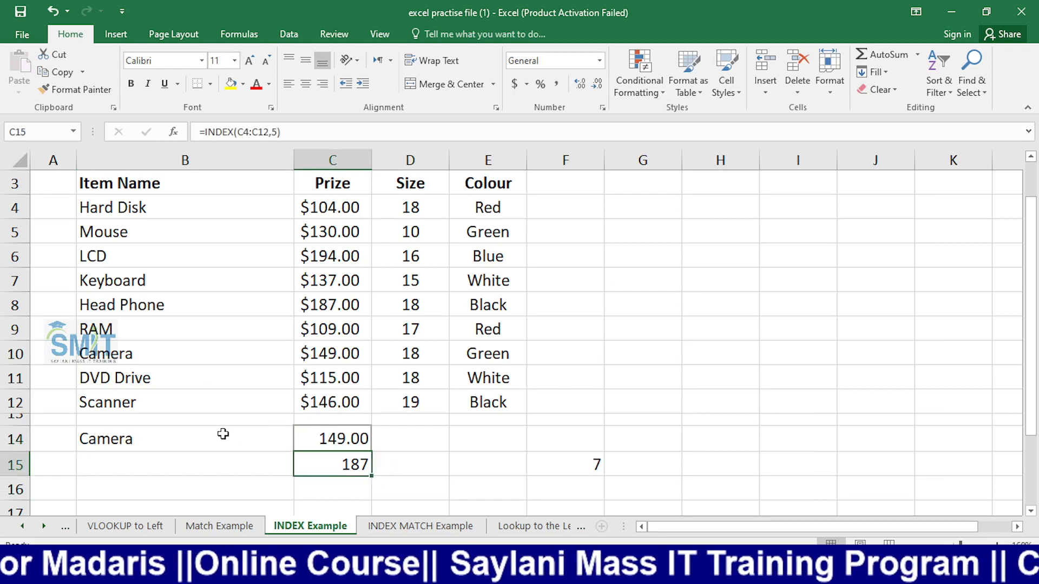
- Replace the fixed row number in C15's INDEX formula with a reference to the MATCH result in F15
{"action": "double_click", "coordinate": [363, 466]}
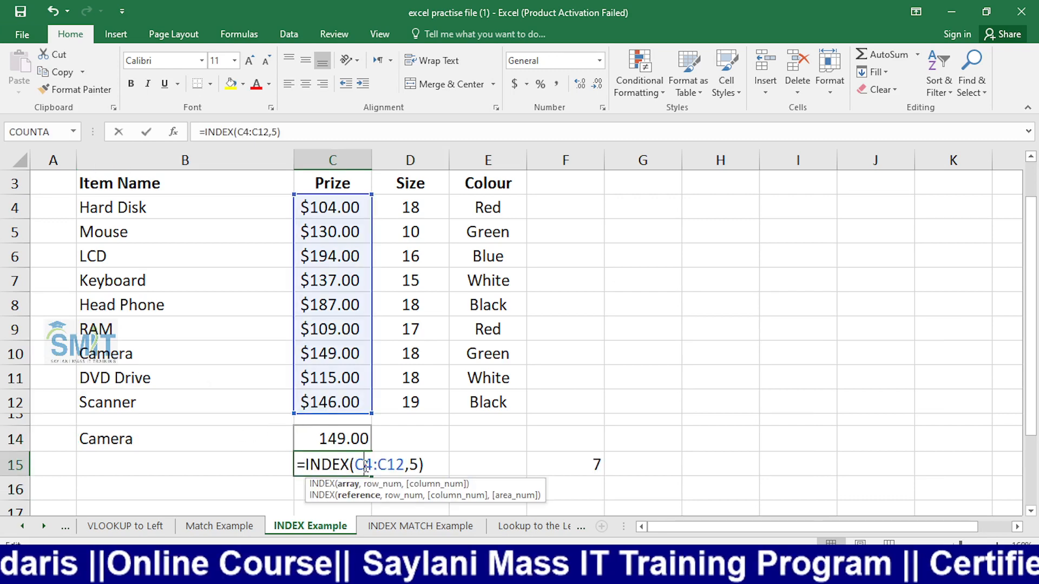
{"action": "left_click", "coordinate": [420, 474]}
{"action": "key", "text": "BackSpace"}
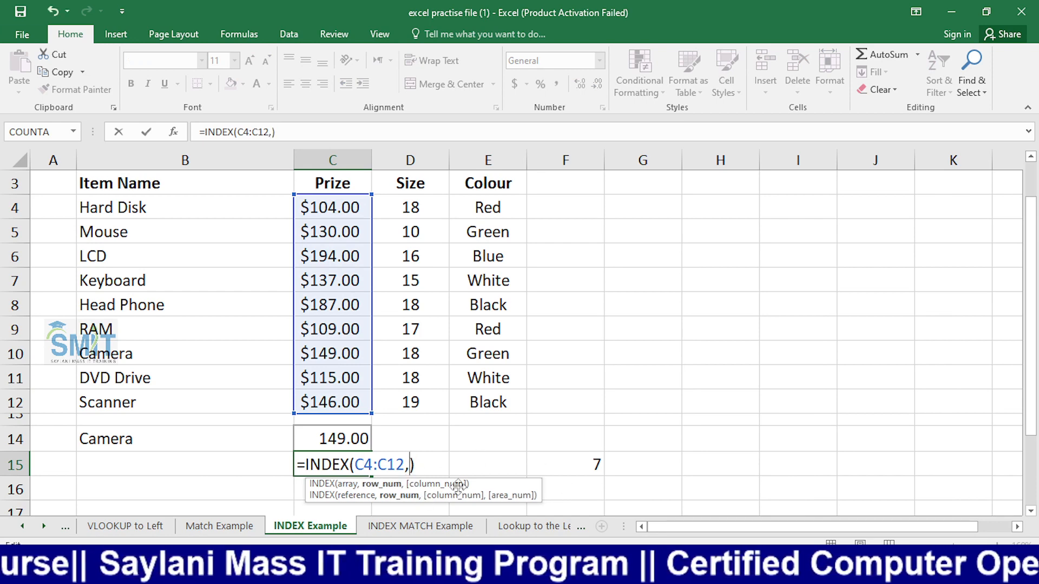
{"action": "left_click", "coordinate": [568, 472]}
{"action": "key", "text": "Return"}
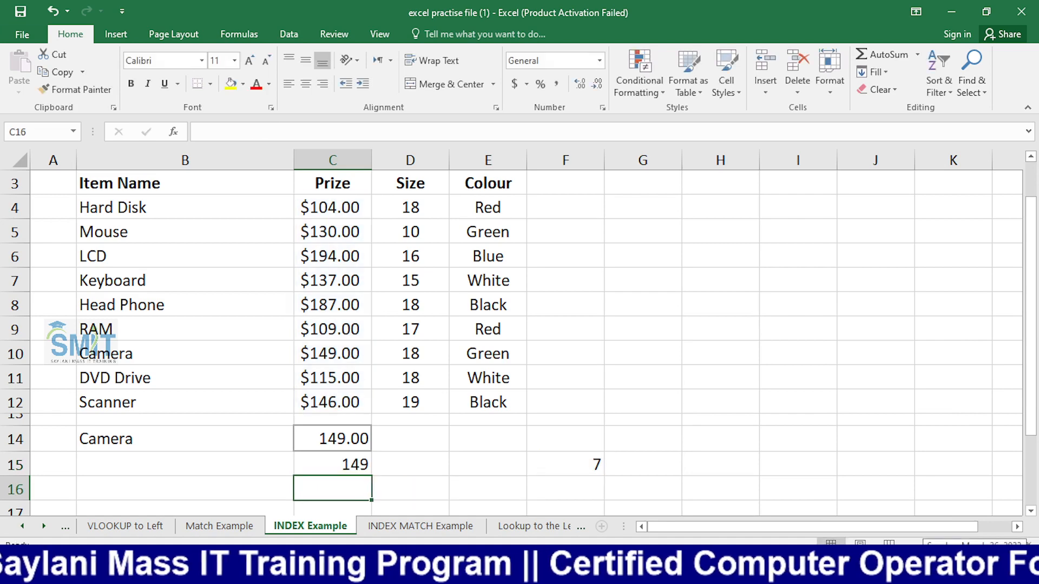
- Check the MATCH formula in F15 and test the linked INDEX formula in C15 with Keyboard as the B14 lookup item
{"action": "left_click", "coordinate": [598, 469]}
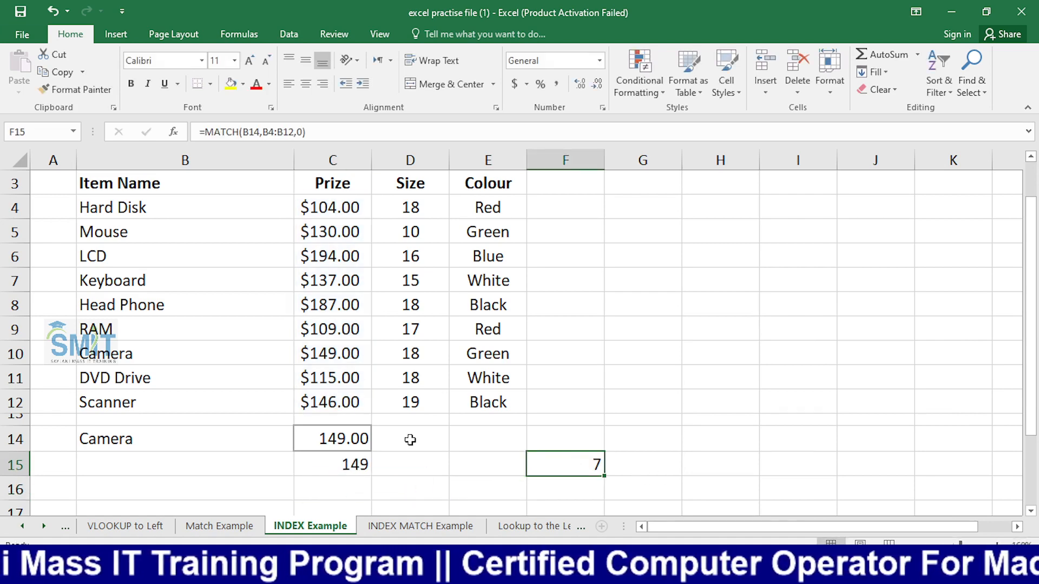
{"action": "left_click", "coordinate": [144, 432]}
{"action": "left_click", "coordinate": [301, 443]}
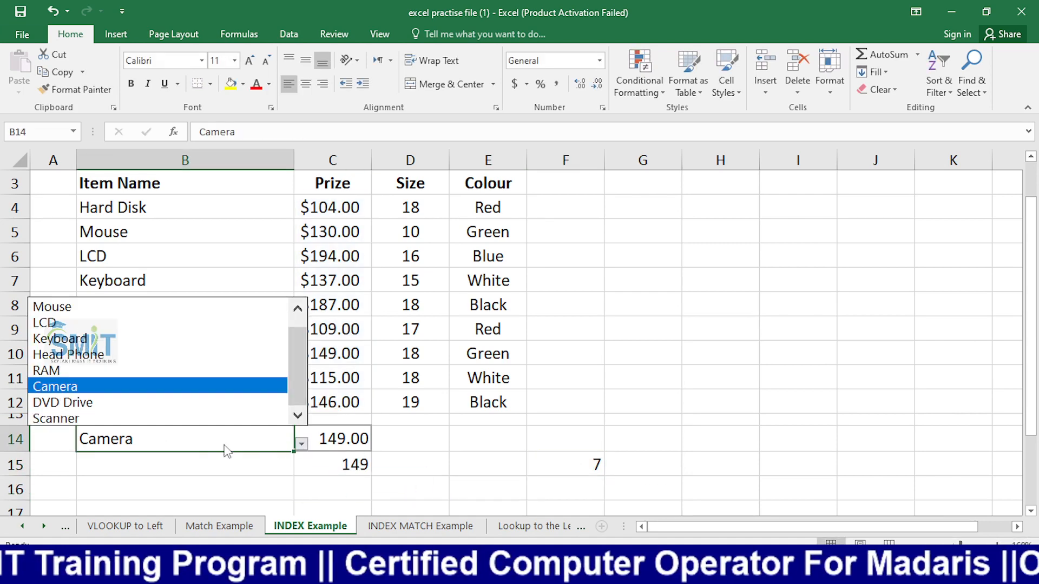
{"action": "left_click", "coordinate": [159, 340]}
{"action": "left_click", "coordinate": [343, 463]}
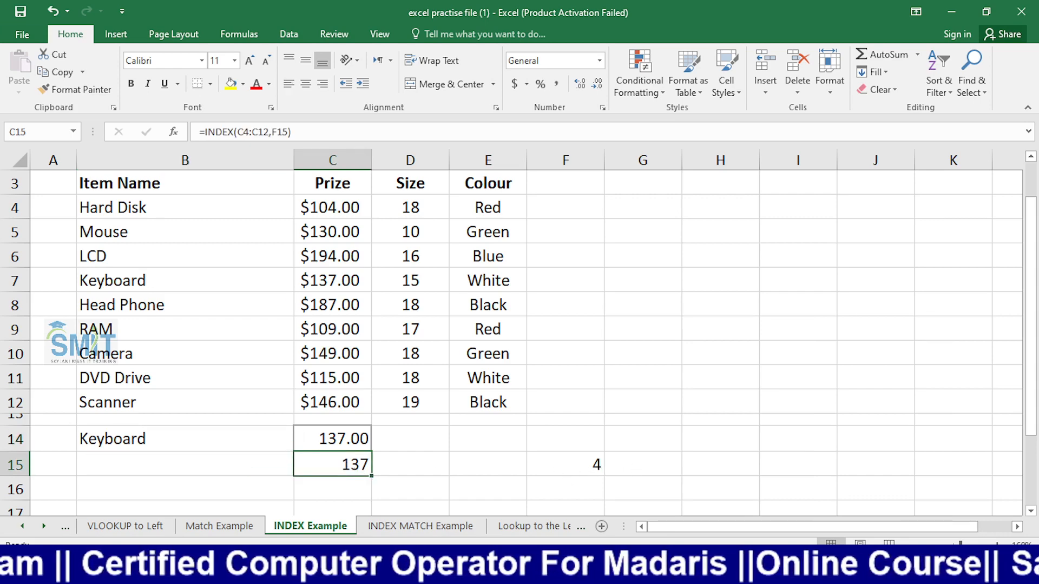
- Set the lookup item in B14 to DVD Drive and examine the F15 reference inside C15's INDEX formula
{"action": "left_click", "coordinate": [241, 438]}
{"action": "left_click", "coordinate": [301, 444]}
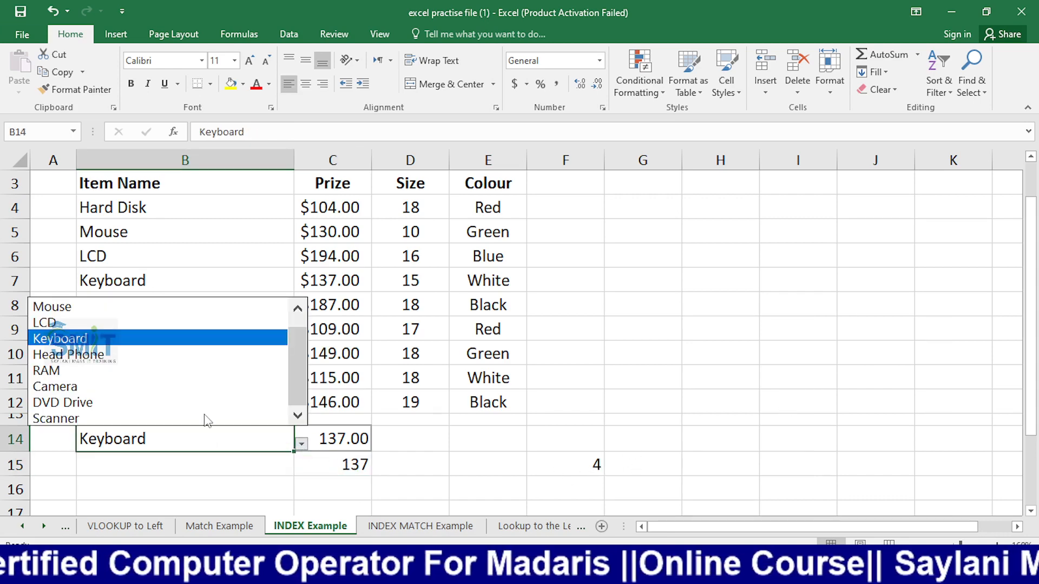
{"action": "left_click", "coordinate": [174, 401]}
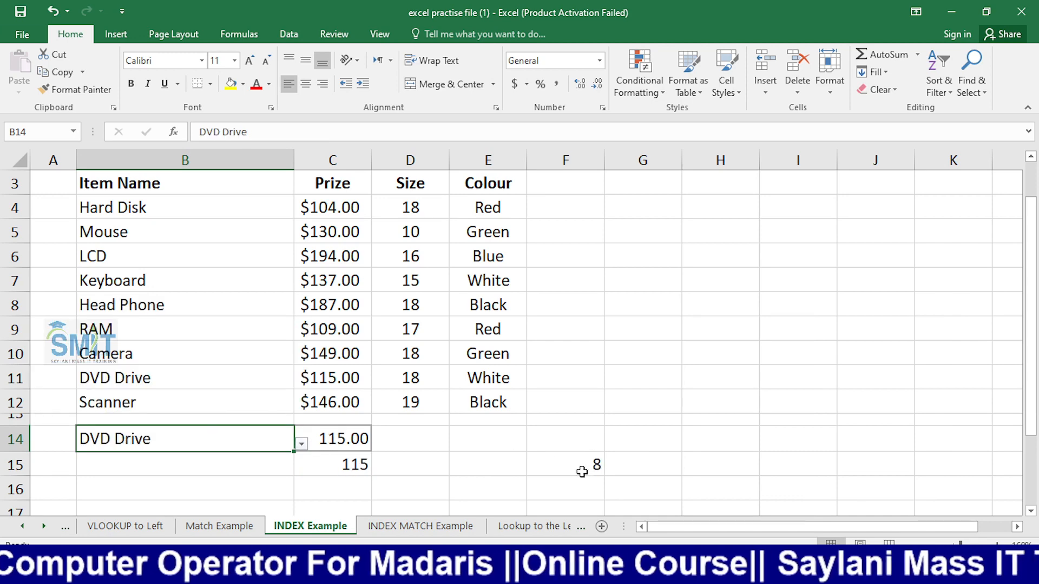
{"action": "double_click", "coordinate": [332, 465]}
{"action": "left_click_drag", "start_coordinate": [435, 464], "coordinate": [409, 465]}
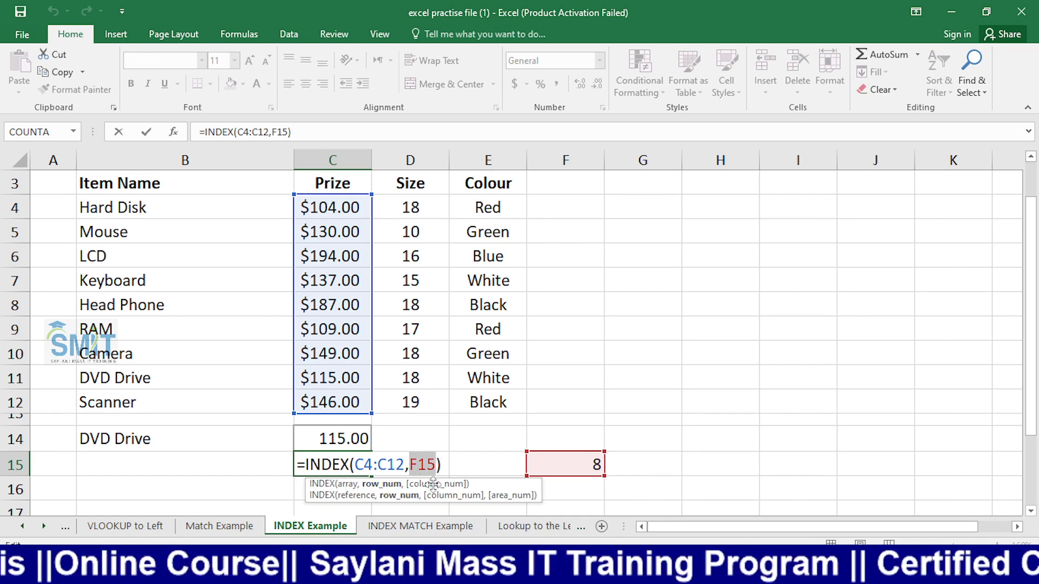
{"action": "key", "text": "ctrl+Return"}
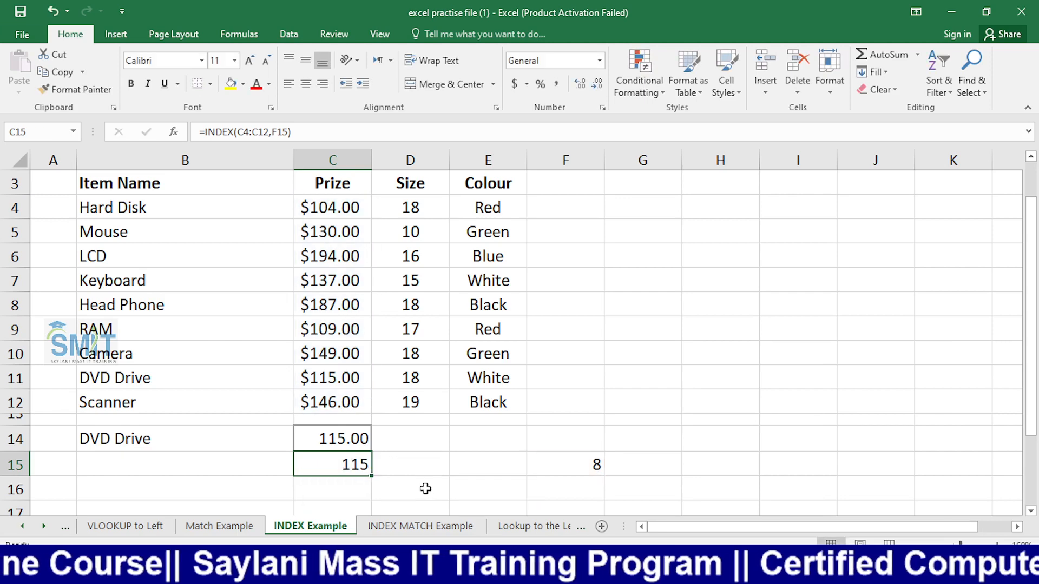
- Enter Week 1 in cell C60, in the blank area far below the price table, and select that cell
{"action": "left_click", "coordinate": [521, 395]}
{"action": "scroll", "coordinate": [480, 402], "scroll_direction": "down", "scroll_amount": 6}
{"action": "scroll", "coordinate": [479, 402], "scroll_direction": "down", "scroll_amount": 12}
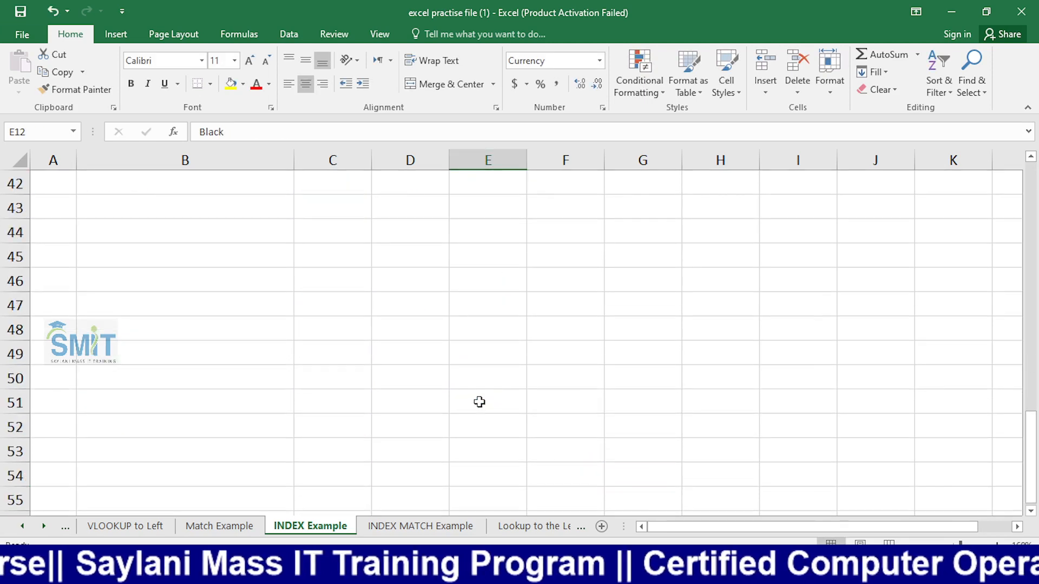
{"action": "scroll", "coordinate": [479, 401], "scroll_direction": "up", "scroll_amount": 1}
{"action": "left_click", "coordinate": [325, 309]}
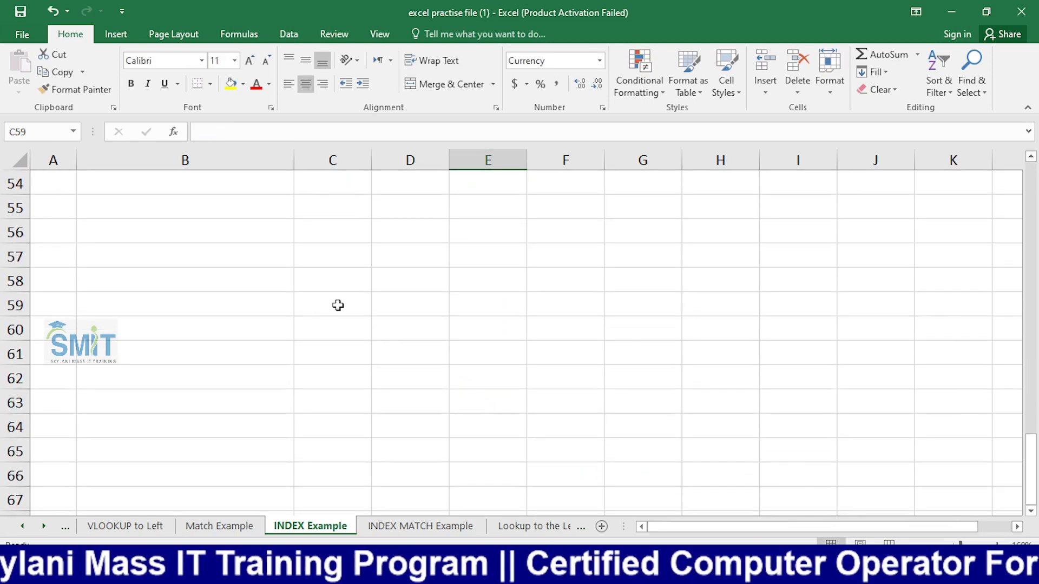
{"action": "key", "text": "Right"}
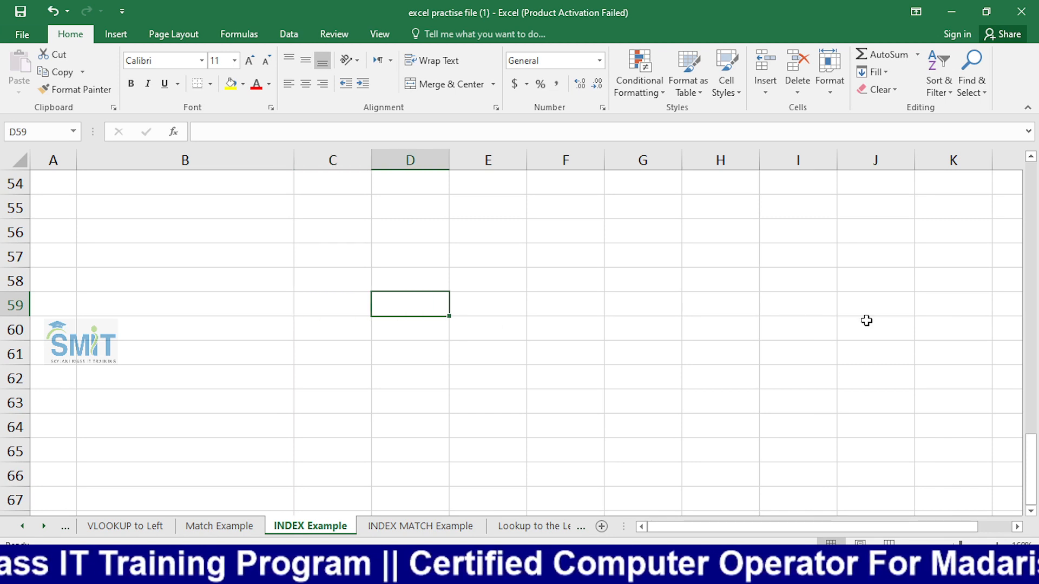
{"action": "type", "text": "W"}
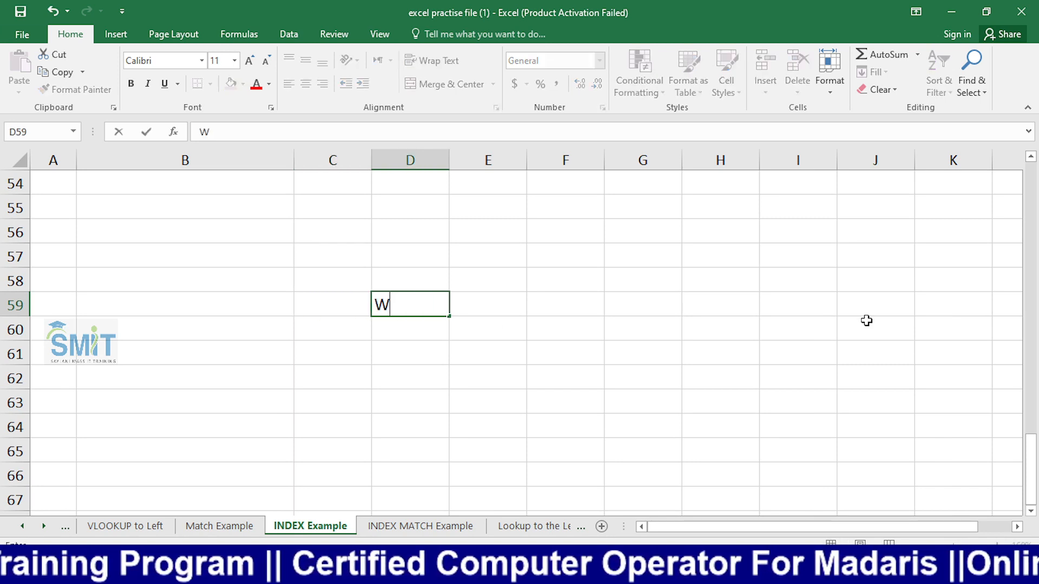
{"action": "key", "text": "BackSpace"}
{"action": "key", "text": "Return"}
{"action": "key", "text": "Left"}
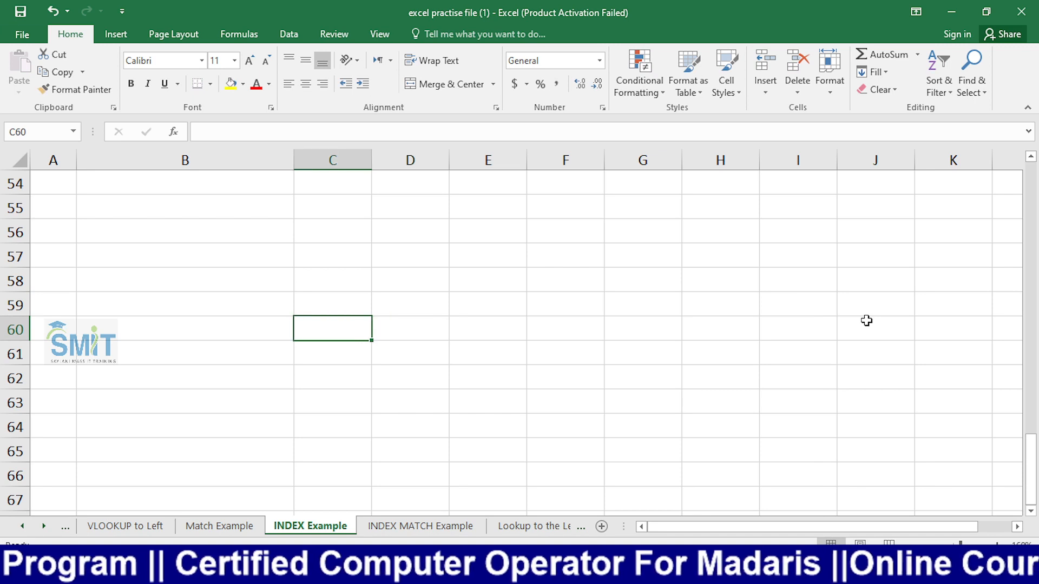
{"action": "type", "text": "We"}
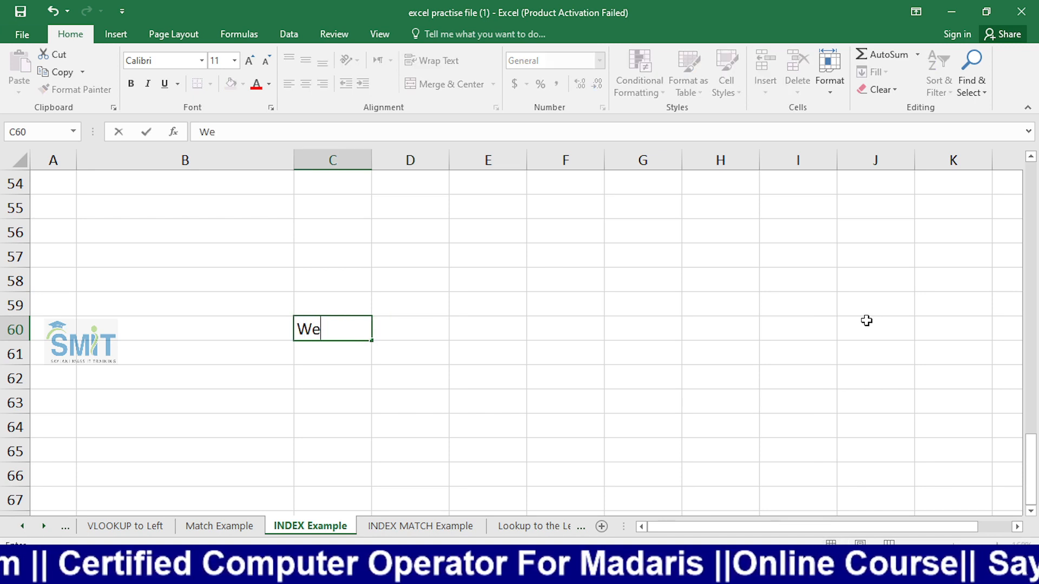
{"action": "type", "text": "ek"}
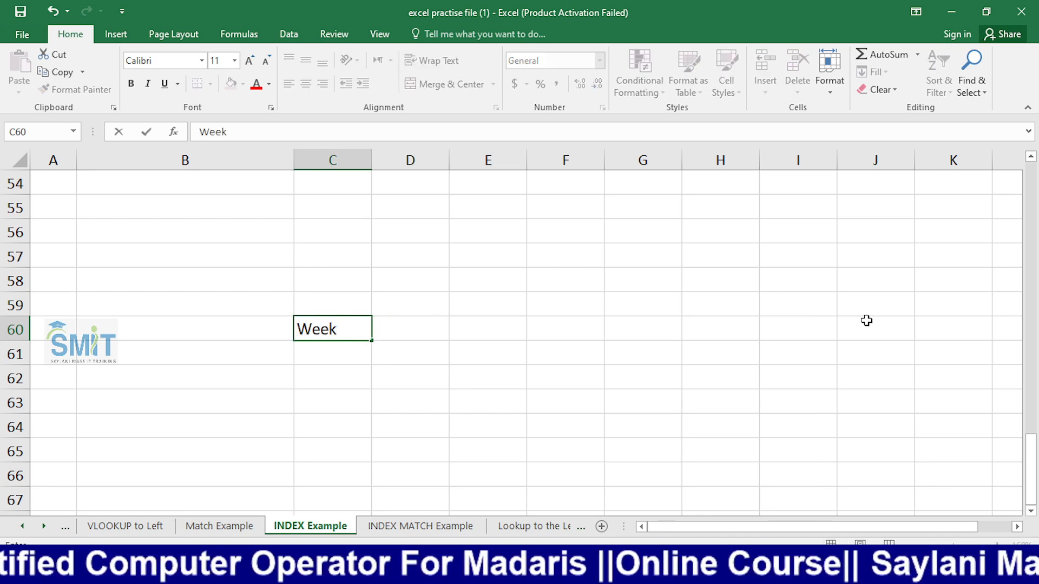
{"action": "type", "text": " 1"}
{"action": "key", "text": "Return"}
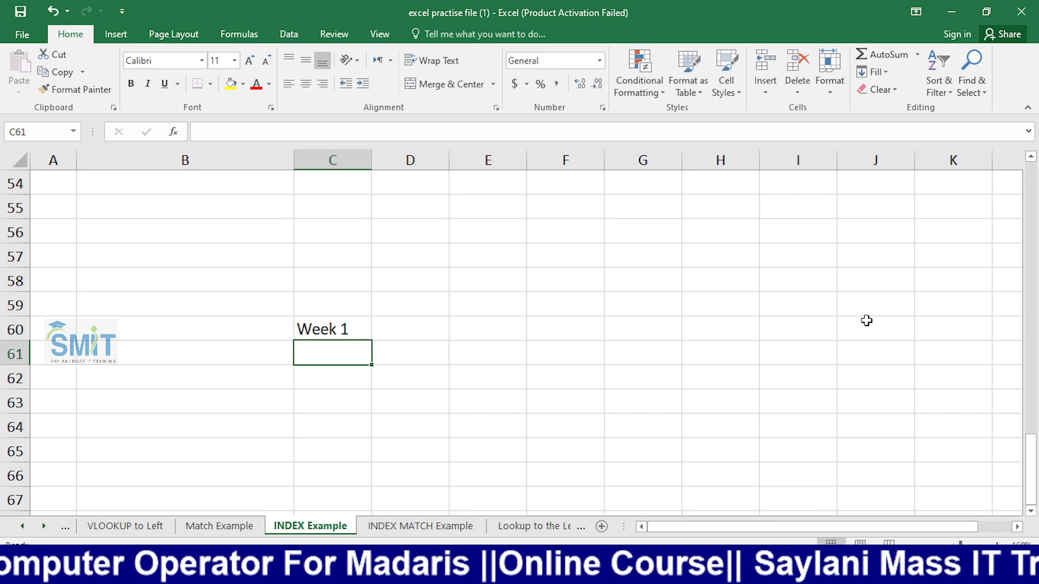
{"action": "left_click", "coordinate": [329, 328]}
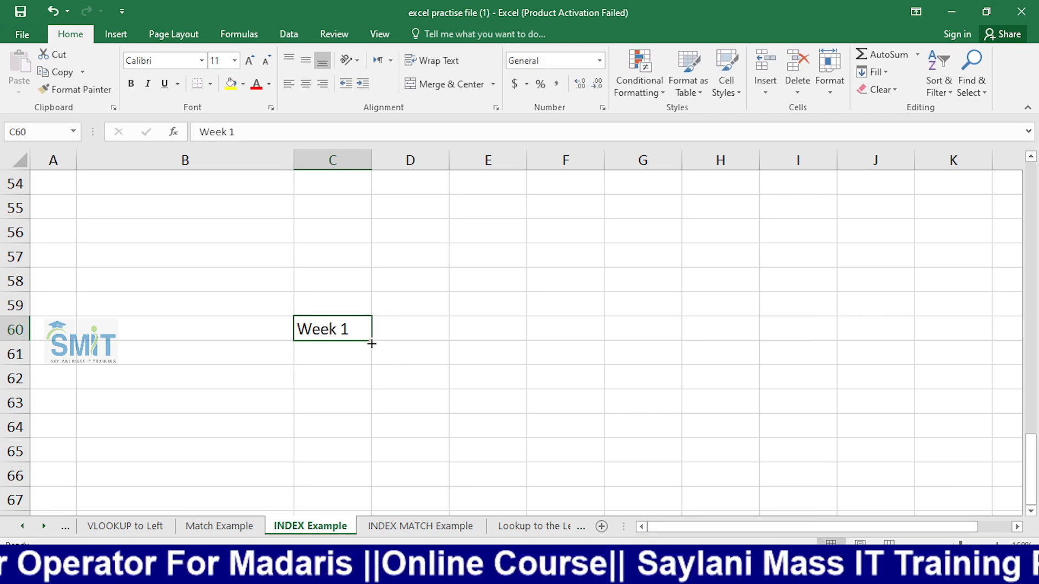
- Extend the Week 1 label down column C through Week 4 in C63 and enter 1 Person as the heading in D59
{"action": "left_click_drag", "start_coordinate": [371, 343], "coordinate": [366, 416]}
{"action": "left_click", "coordinate": [450, 305]}
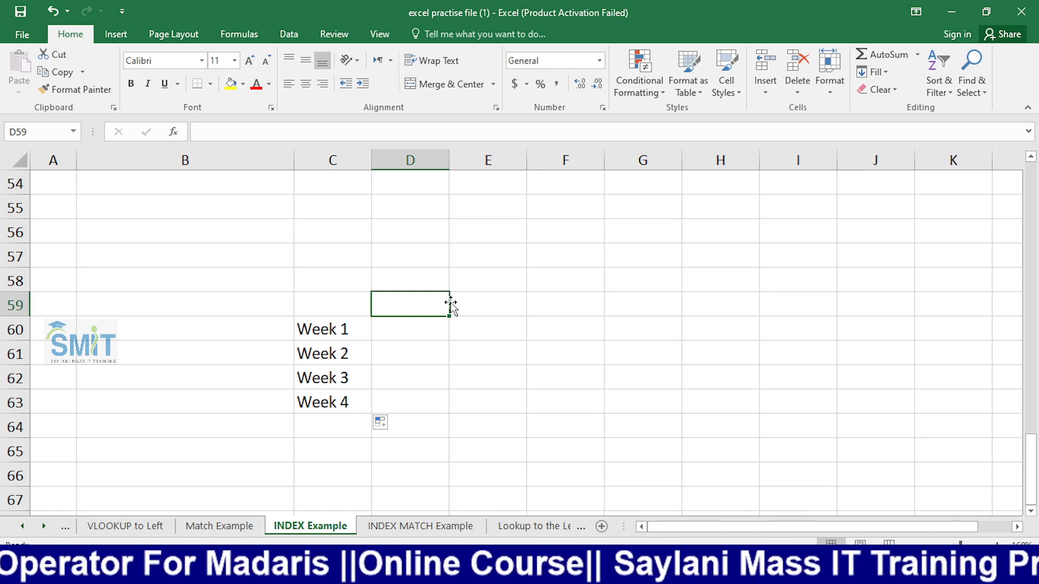
{"action": "type", "text": "Per"}
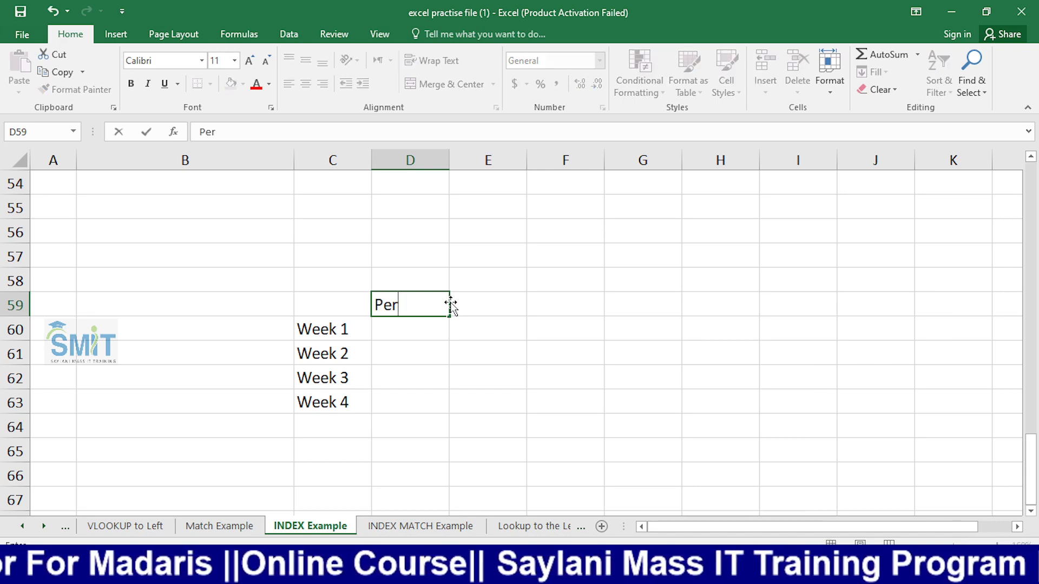
{"action": "type", "text": "sons"}
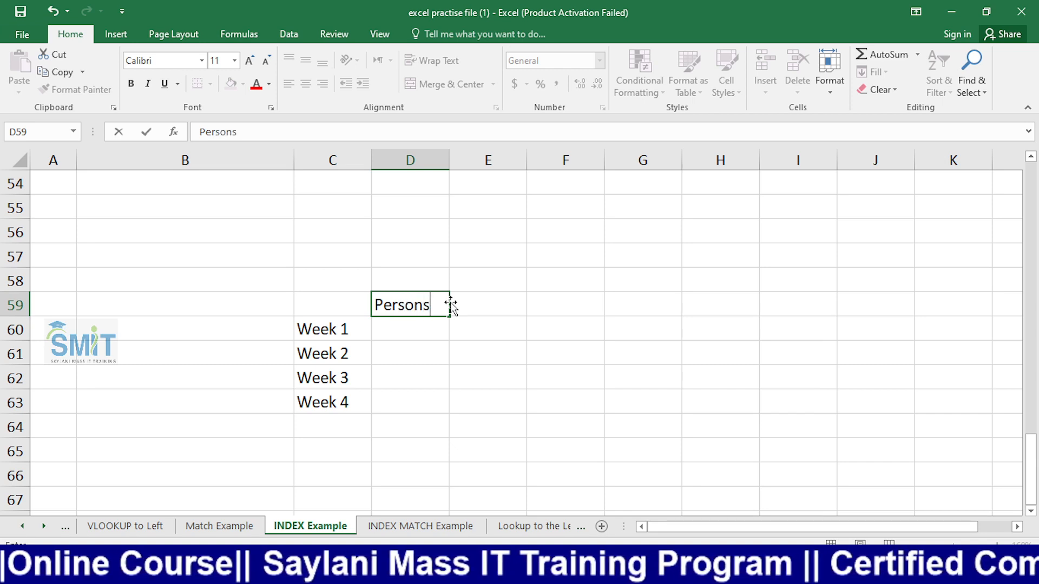
{"action": "key", "text": "BackSpace"}
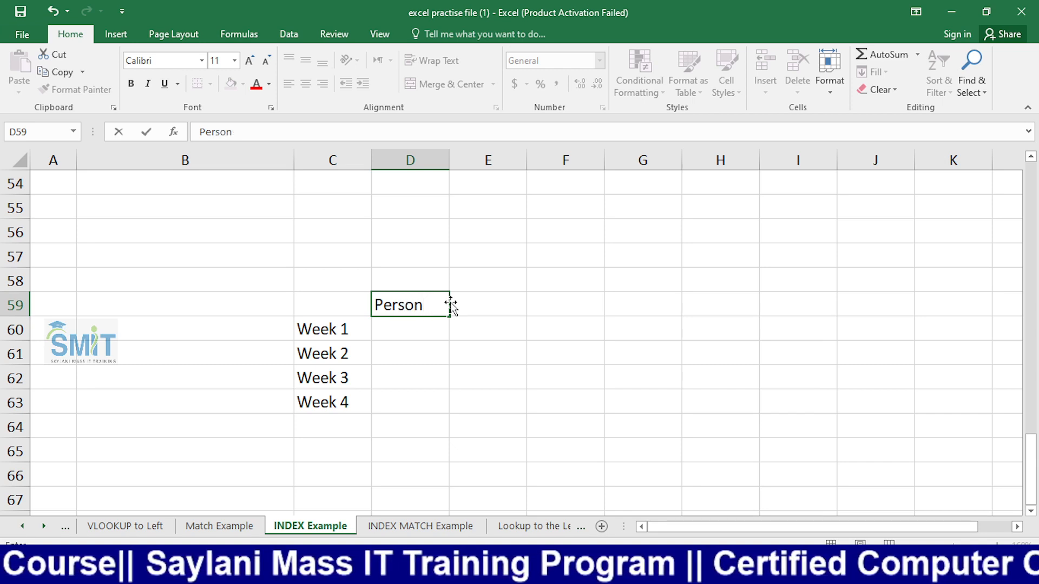
{"action": "key", "text": "Left"}
{"action": "key", "text": "Right"}
{"action": "key", "text": "F2"}
{"action": "key", "text": "Left"}
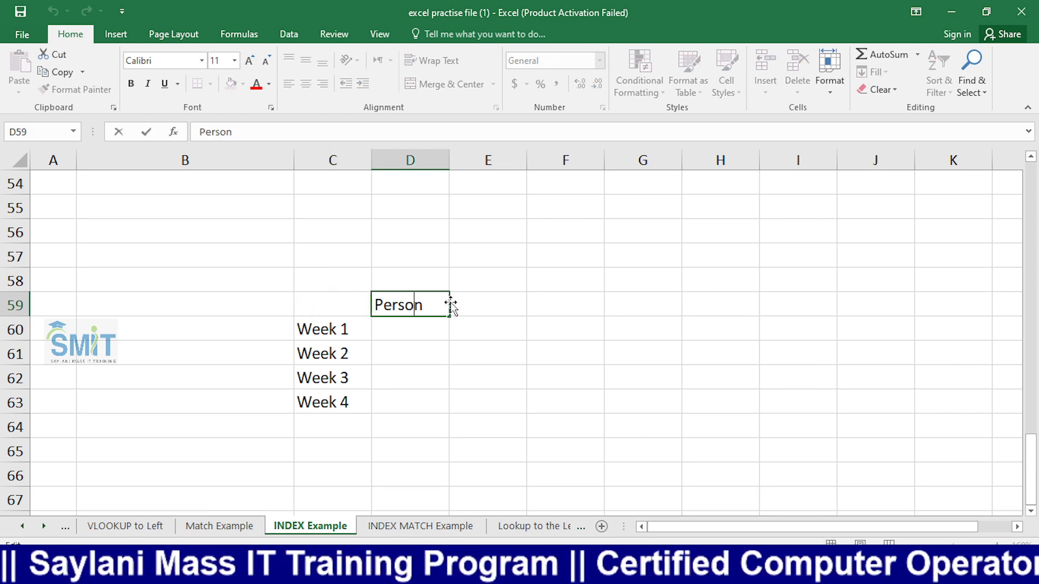
{"action": "key", "text": "Left"}
{"action": "key", "text": "Left"}
{"action": "key", "text": "Left"}
{"action": "key", "text": "Left"}
{"action": "key", "text": "Left"}
{"action": "type", "text": "1"}
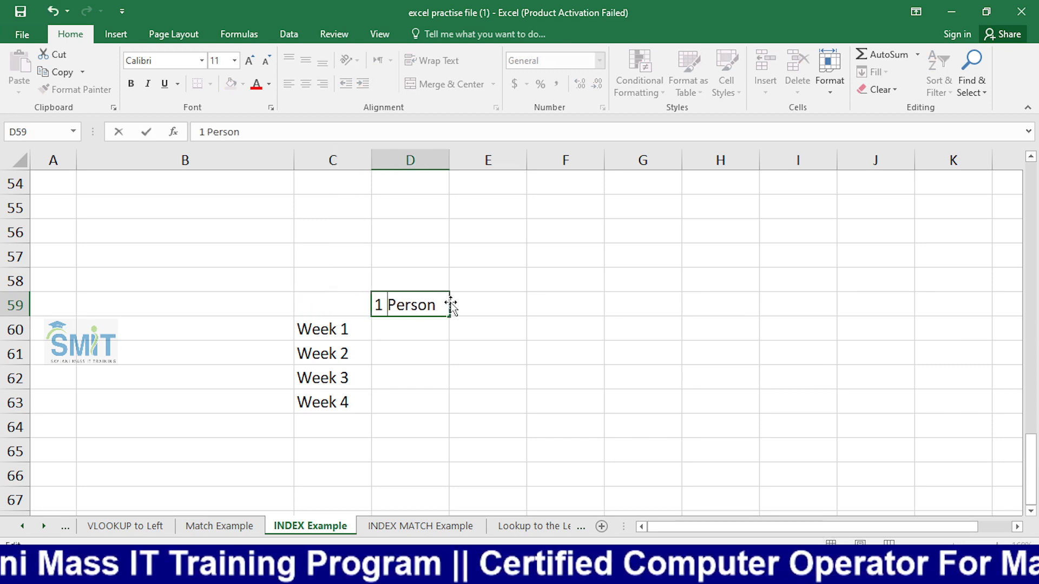
{"action": "key", "text": "Return"}
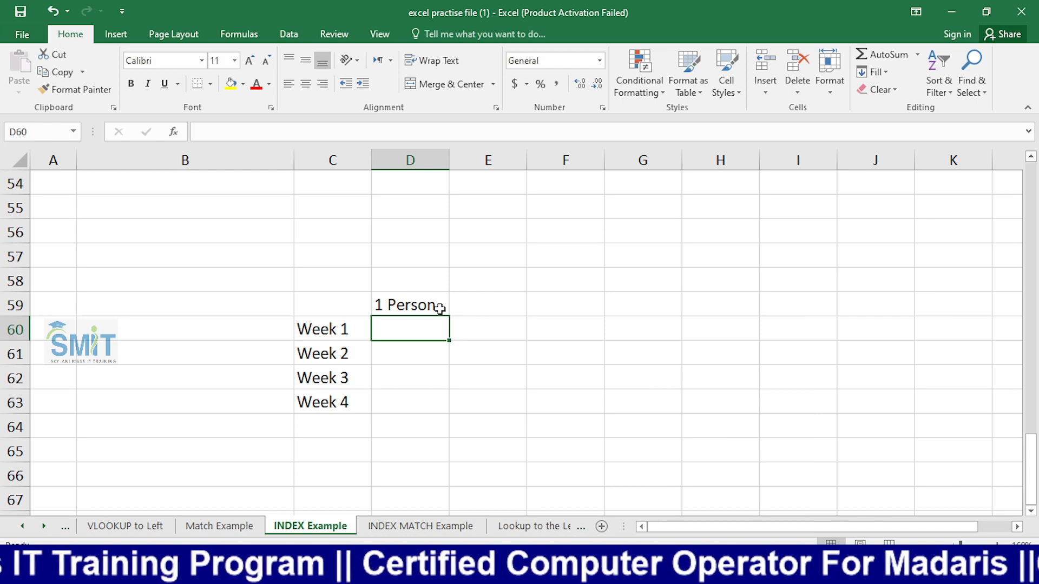
- Fill the 1 Person heading across row 59 as a series through 4 Person in G59
{"action": "left_click", "coordinate": [439, 305]}
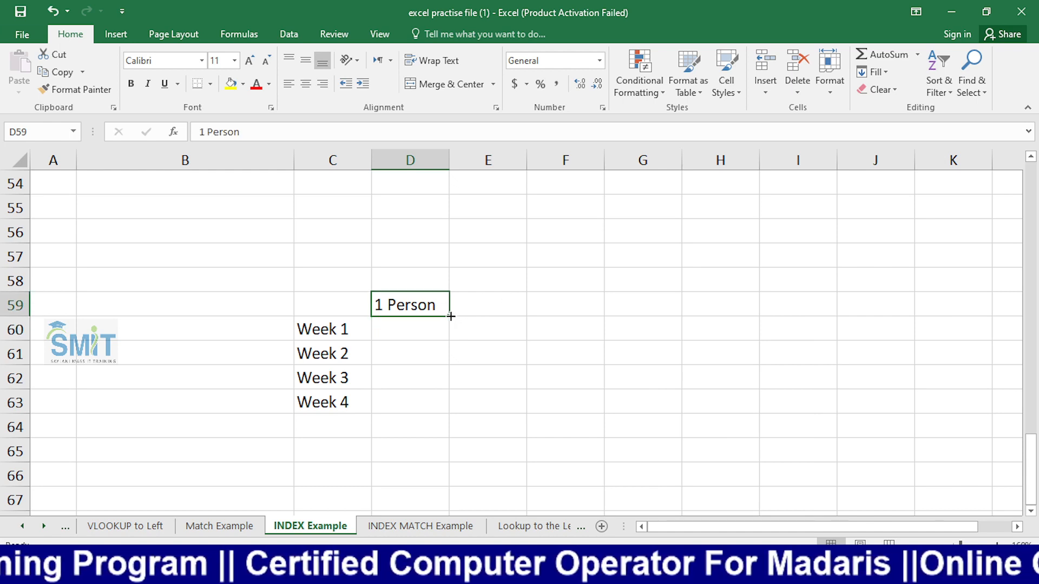
{"action": "left_click_drag", "start_coordinate": [451, 316], "coordinate": [647, 323]}
{"action": "left_click", "coordinate": [615, 395]}
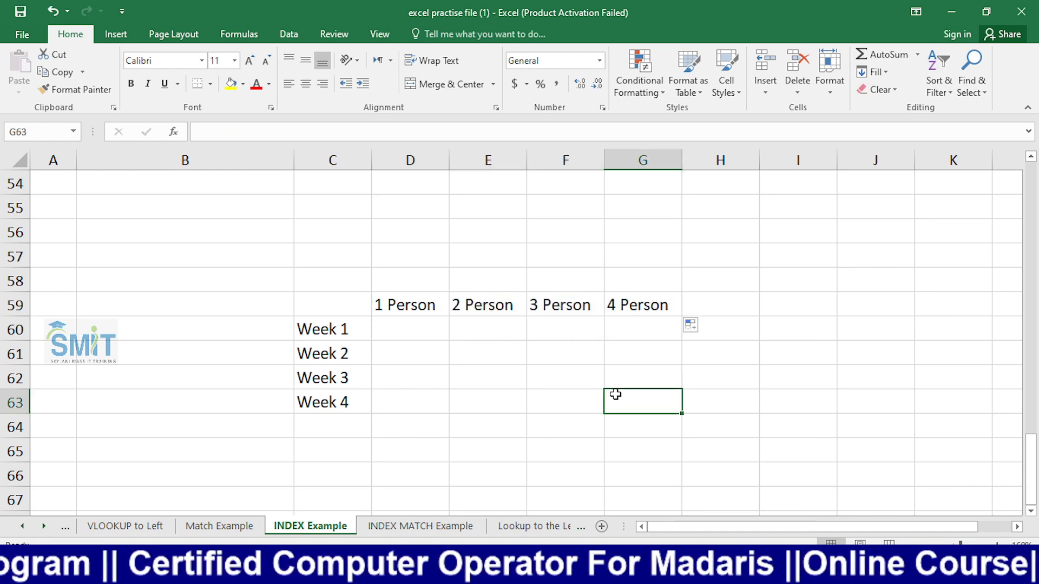
- Enter the Week 1 amounts 850, 1000, 1500 and 2000 in D60 through G60 under the person headings
{"action": "left_click", "coordinate": [398, 328]}
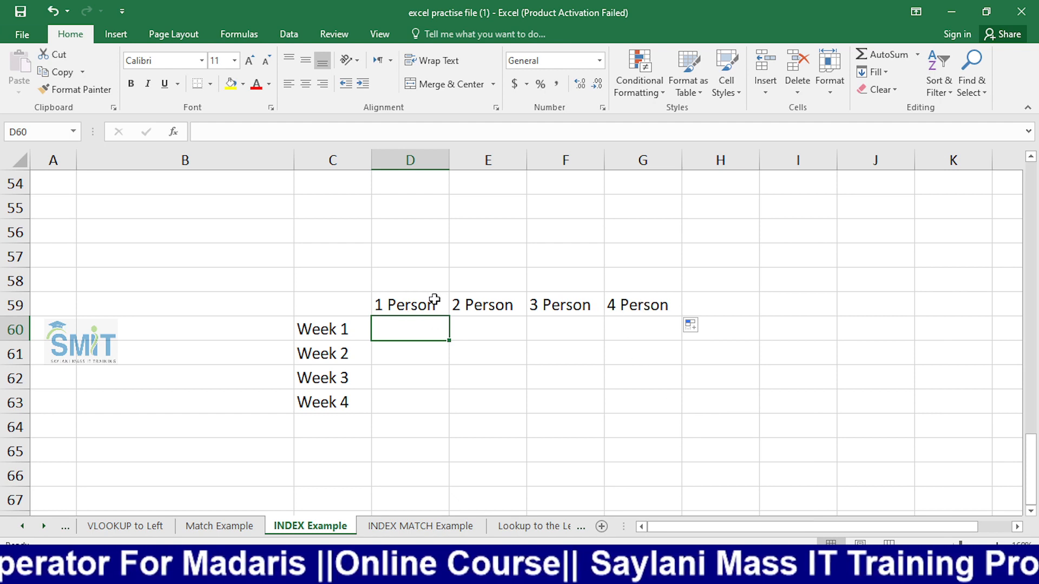
{"action": "left_click", "coordinate": [403, 355]}
{"action": "left_click", "coordinate": [399, 329]}
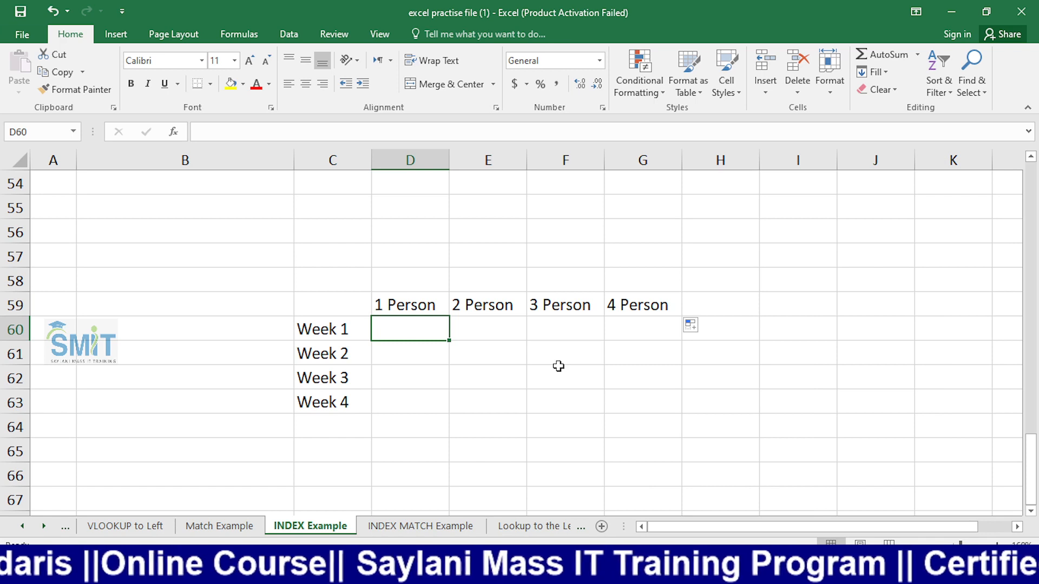
{"action": "type", "text": "850"}
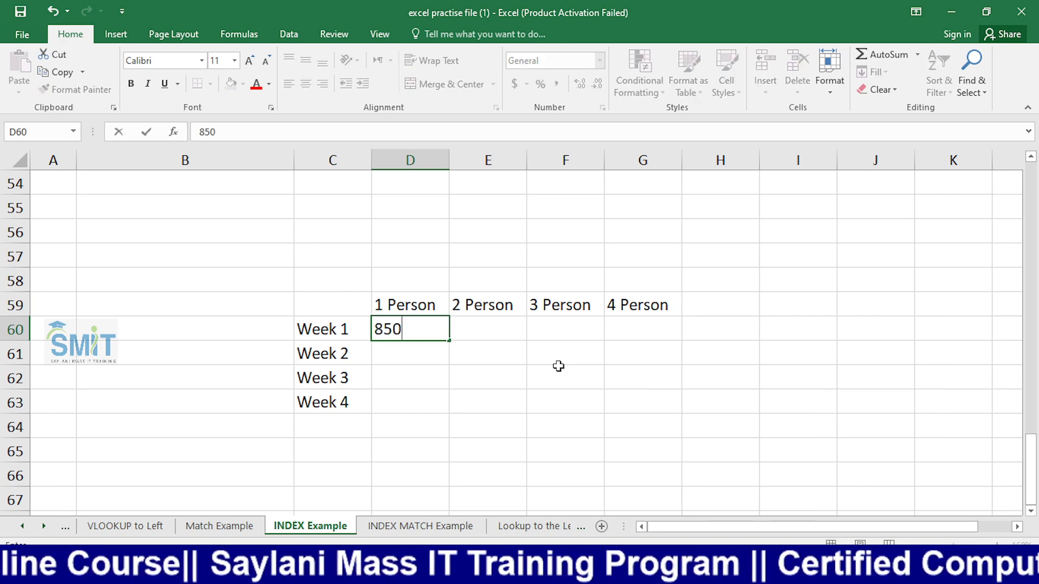
{"action": "key", "text": "ctrl+Return"}
{"action": "key", "text": "Tab"}
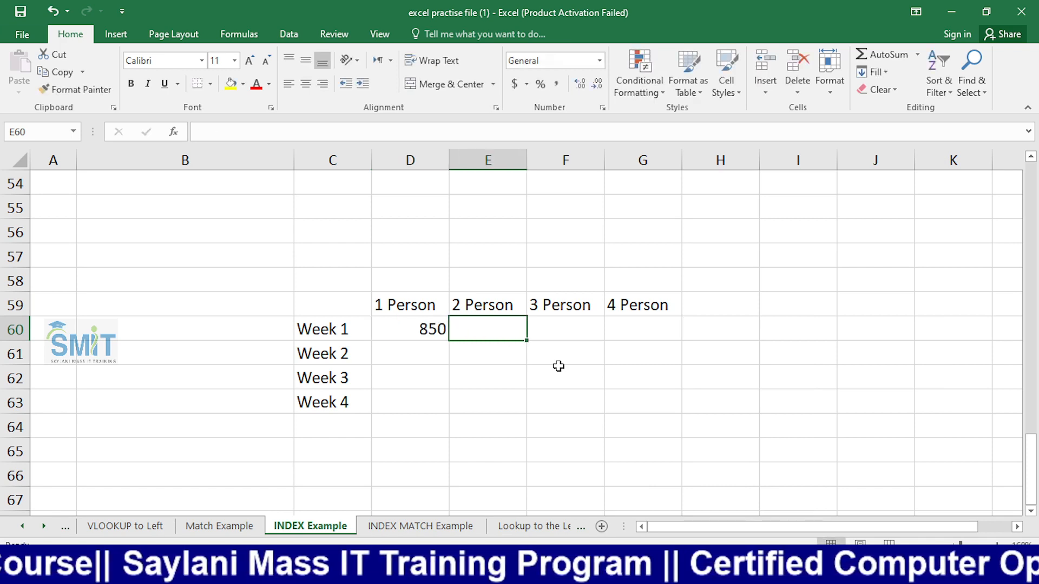
{"action": "type", "text": "1000"}
{"action": "key", "text": "Tab"}
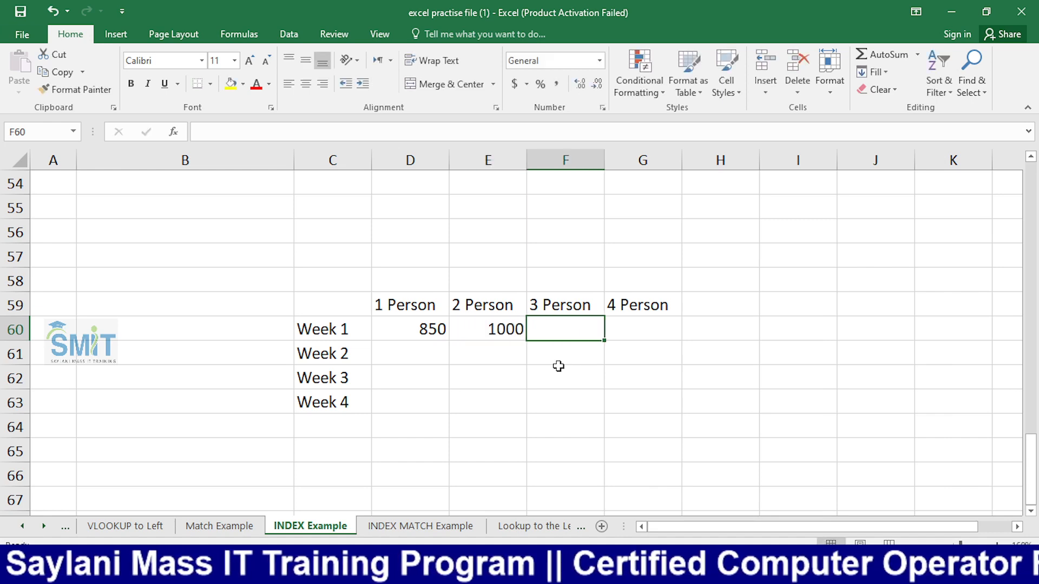
{"action": "type", "text": "1500"}
{"action": "key", "text": "Tab"}
{"action": "type", "text": "200"}
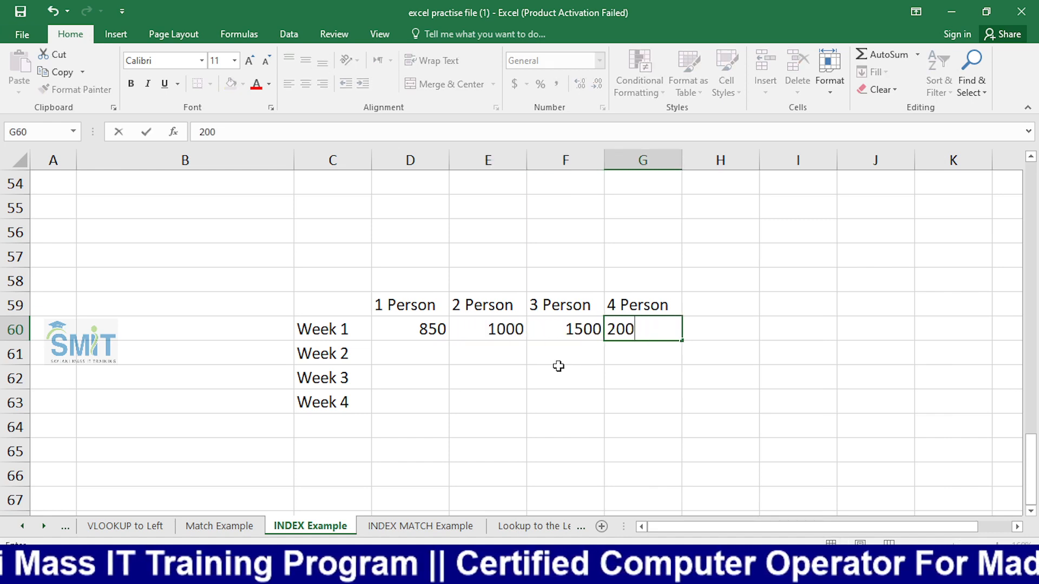
{"action": "type", "text": "0"}
{"action": "key", "text": "Return"}
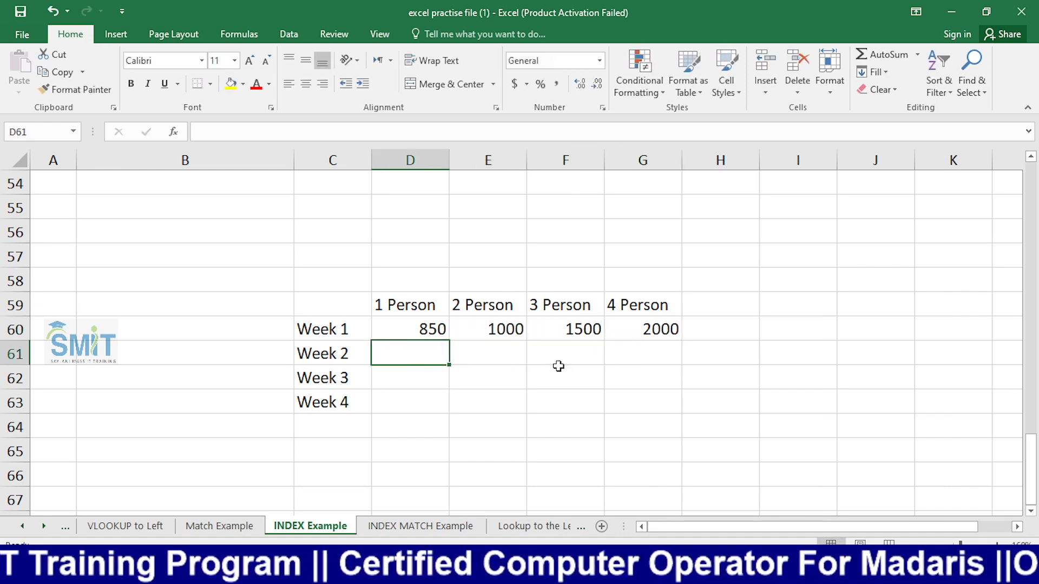
- Enter the Week 2 amounts 1500, 3000, 4500 and 6000 in D61 through G61
{"action": "type", "text": "100"}
{"action": "key", "text": "BackSpace"}
{"action": "key", "text": "BackSpace"}
{"action": "key", "text": "BackSpace"}
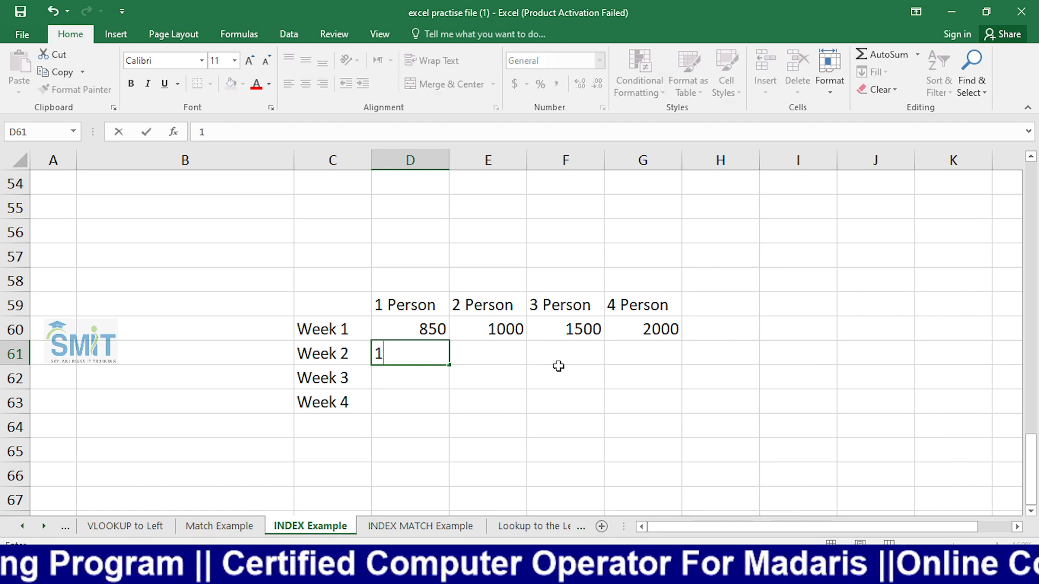
{"action": "type", "text": "1500"}
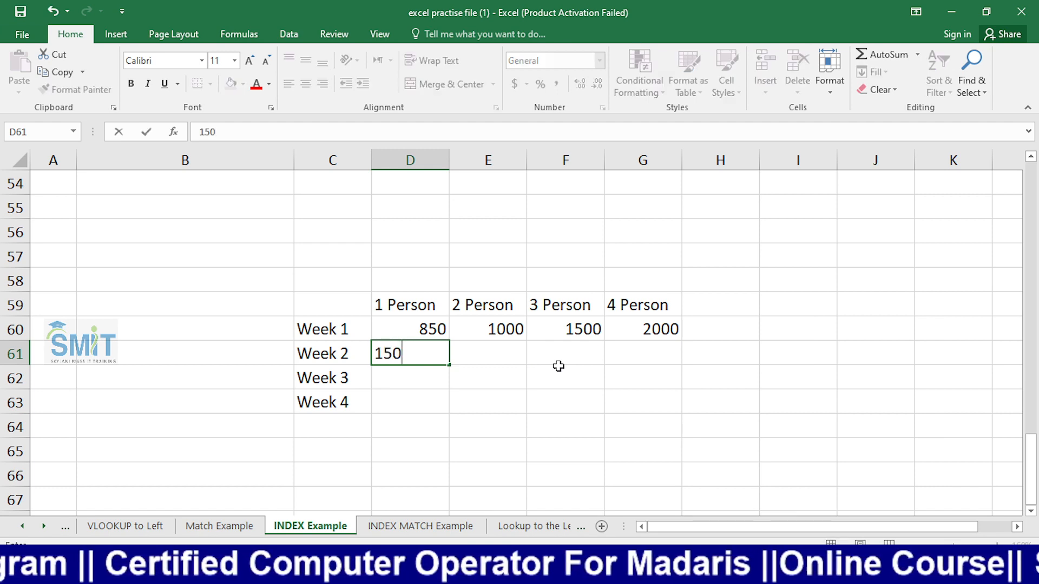
{"action": "key", "text": "Tab"}
{"action": "type", "text": "3000"}
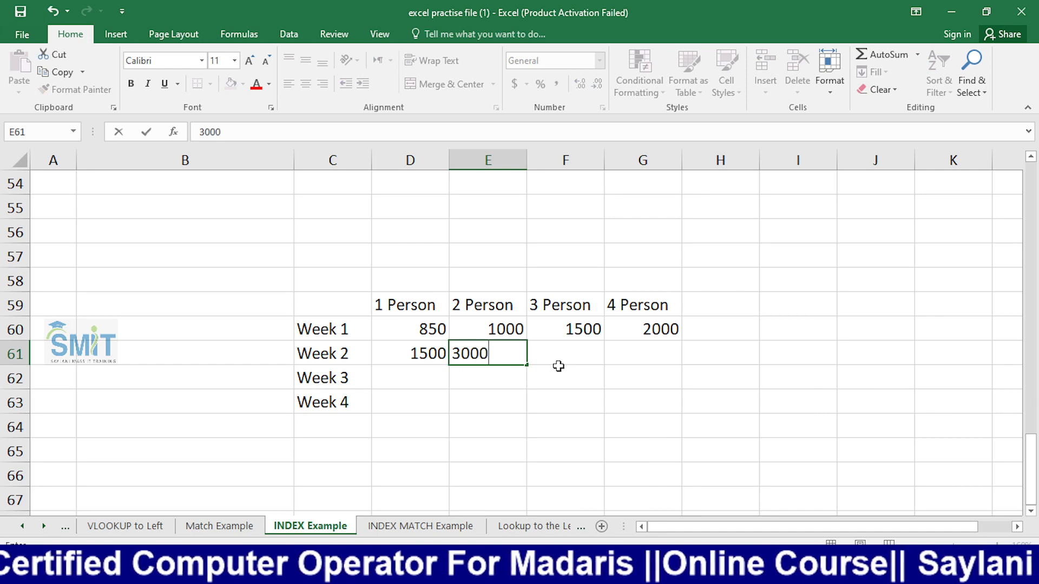
{"action": "key", "text": "Tab"}
{"action": "type", "text": "4500"}
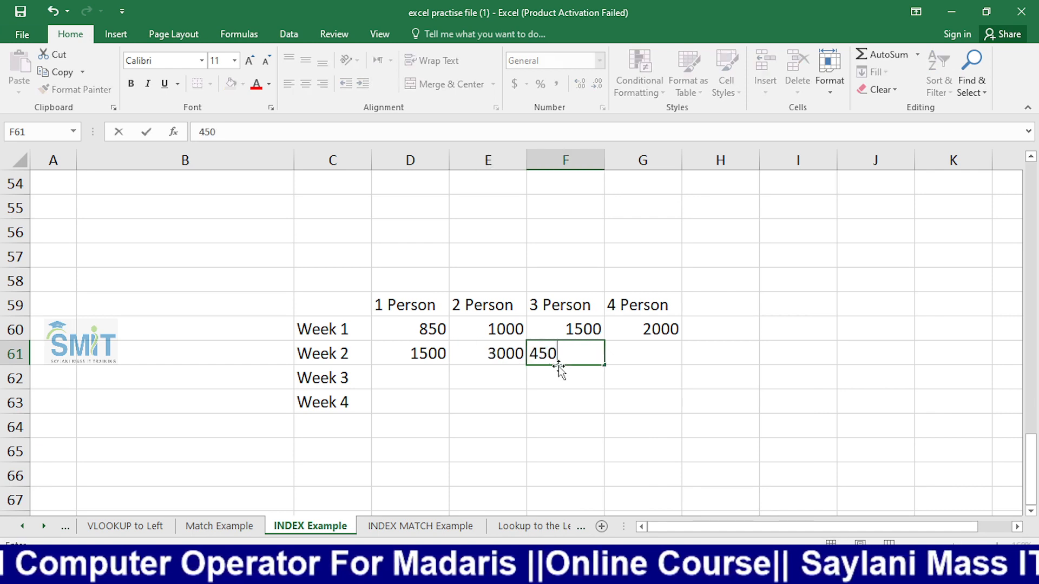
{"action": "key", "text": "Tab"}
{"action": "type", "text": "6000"}
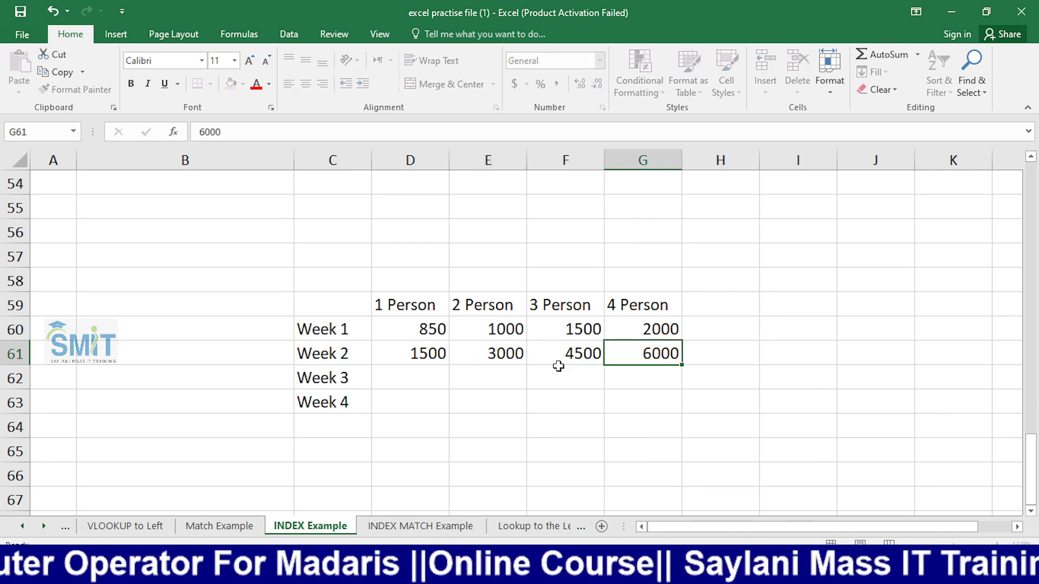
- Enter the Week 3 amounts 2500, 5000, 7500 and 10000 in D62 through G62
{"action": "key", "text": "Down"}
{"action": "key", "text": "Left"}
{"action": "key", "text": "Left"}
{"action": "key", "text": "Left"}
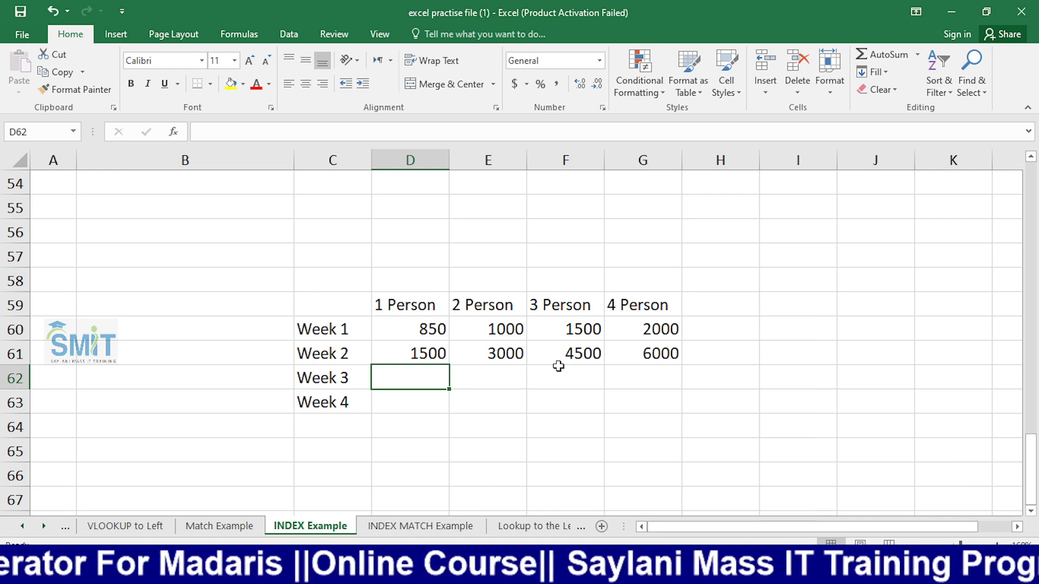
{"action": "type", "text": "2500"}
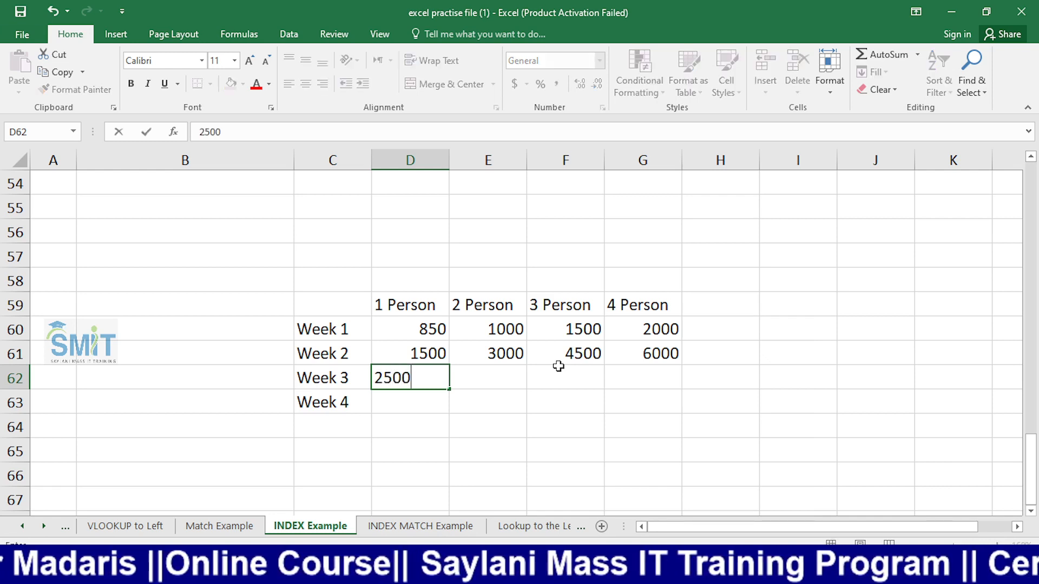
{"action": "key", "text": "ctrl+Return"}
{"action": "key", "text": "Tab"}
{"action": "type", "text": "500"}
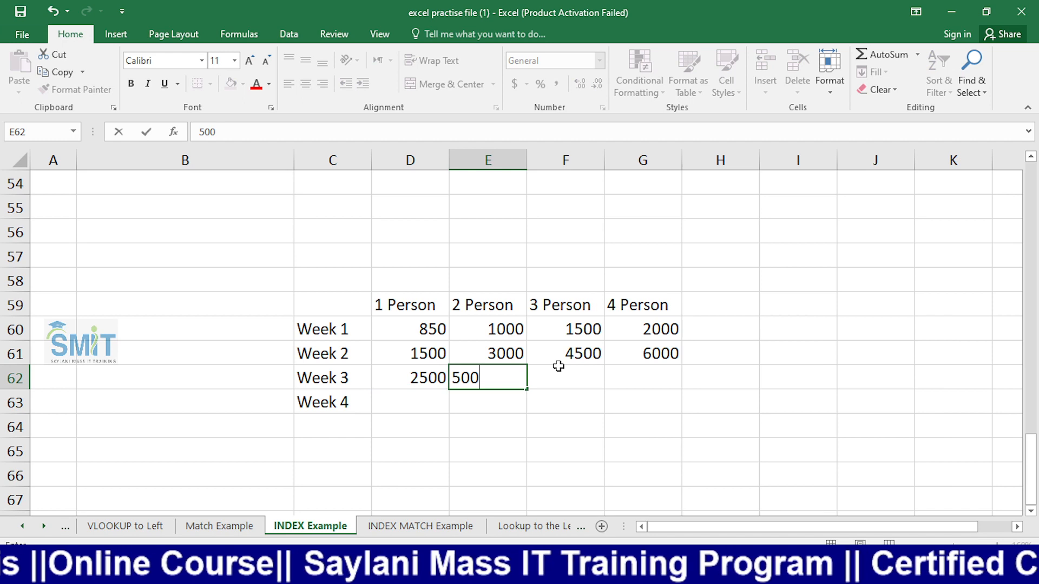
{"action": "key", "text": "Tab"}
{"action": "key", "text": "Left"}
{"action": "key", "text": "F2"}
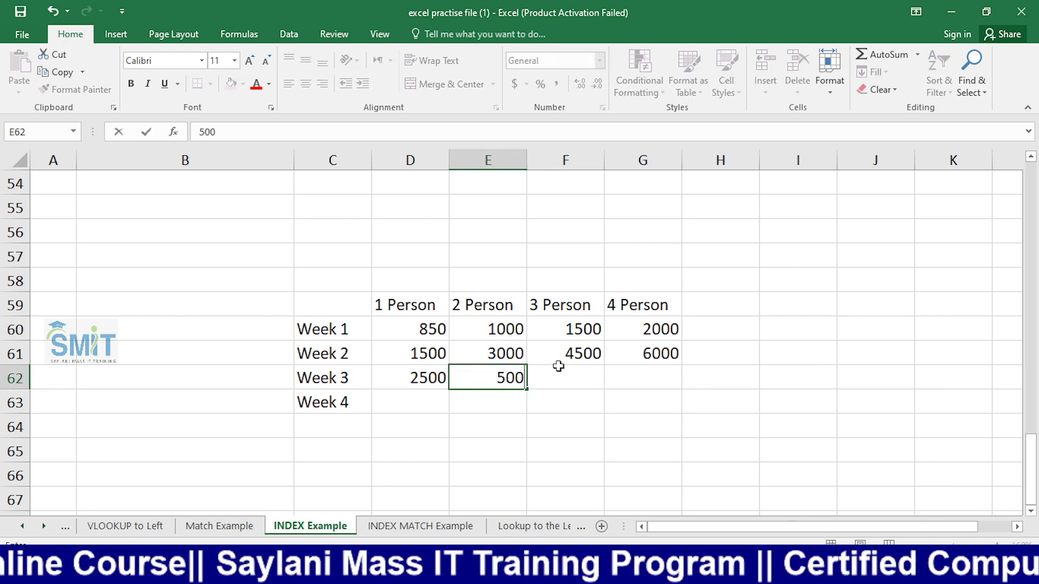
{"action": "type", "text": "0"}
{"action": "key", "text": "Tab"}
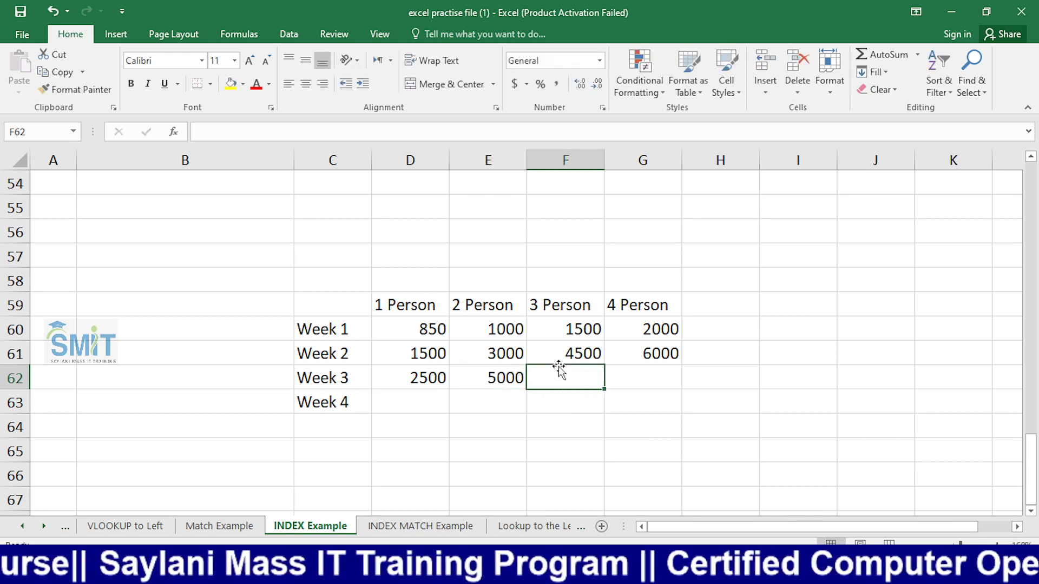
{"action": "type", "text": "7500"}
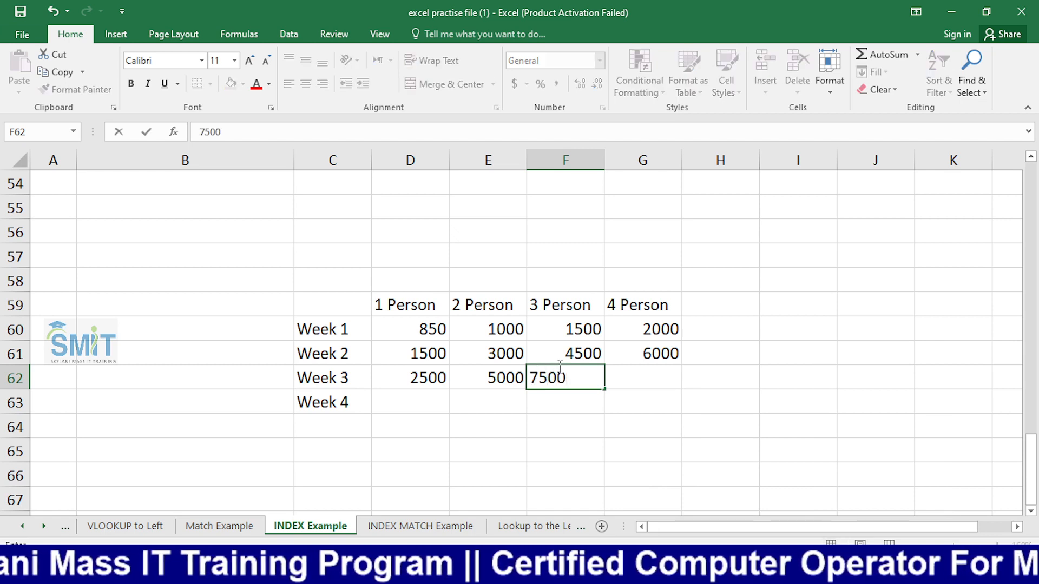
{"action": "key", "text": "Tab"}
{"action": "type", "text": "10"}
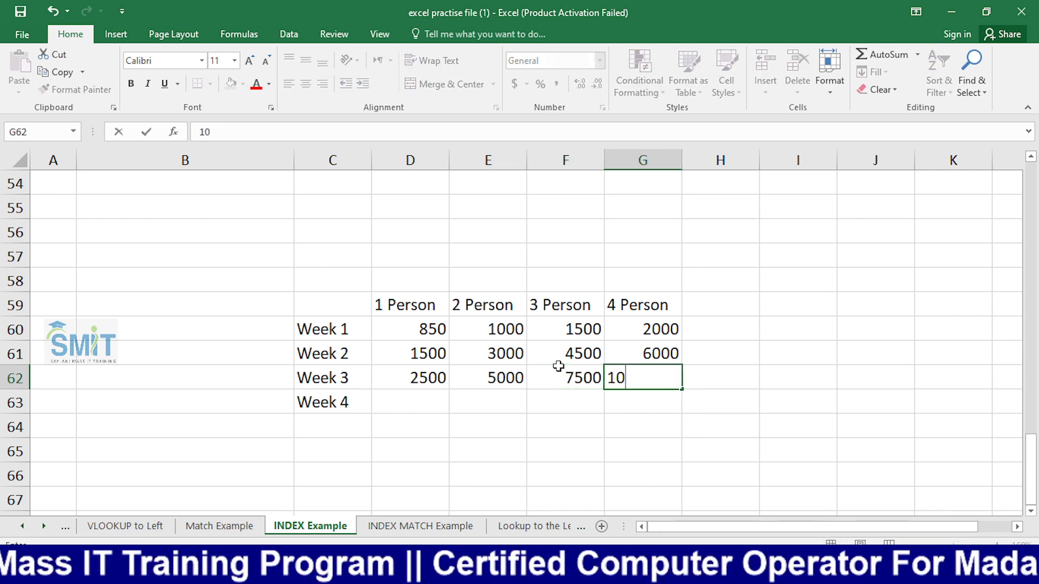
{"action": "type", "text": "000"}
{"action": "key", "text": "Return"}
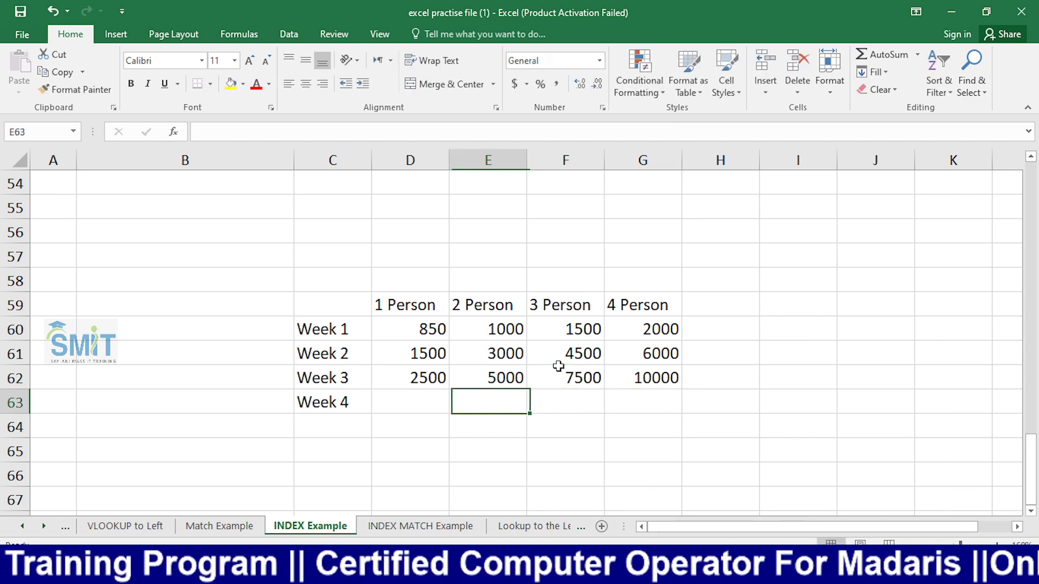
- Enter the Week 4 amounts 2000, 3000, 5000 and 8000 in D63 through G63
{"action": "key", "text": "Left"}
{"action": "type", "text": "2"}
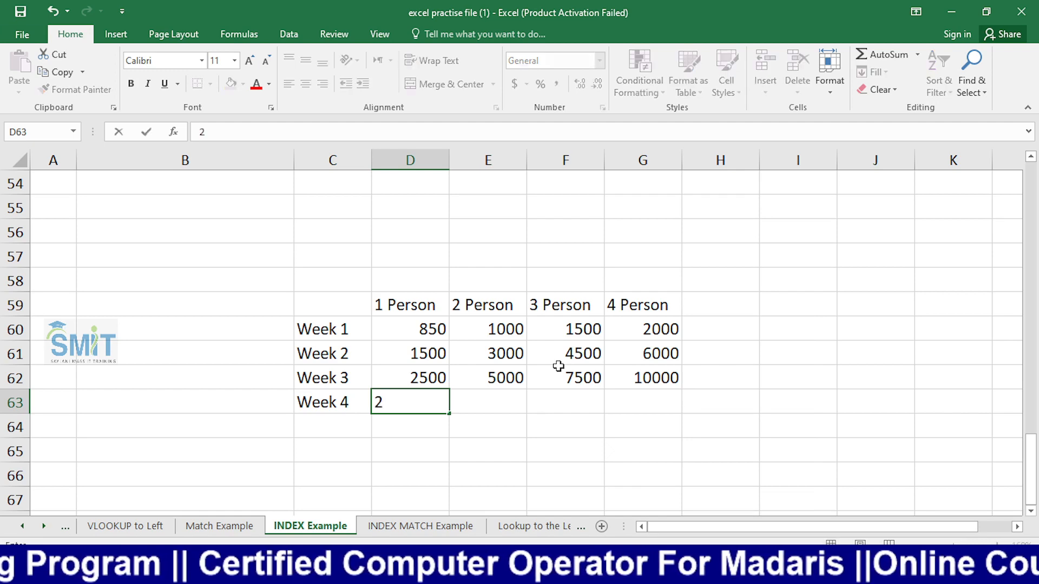
{"action": "key", "text": "BackSpace"}
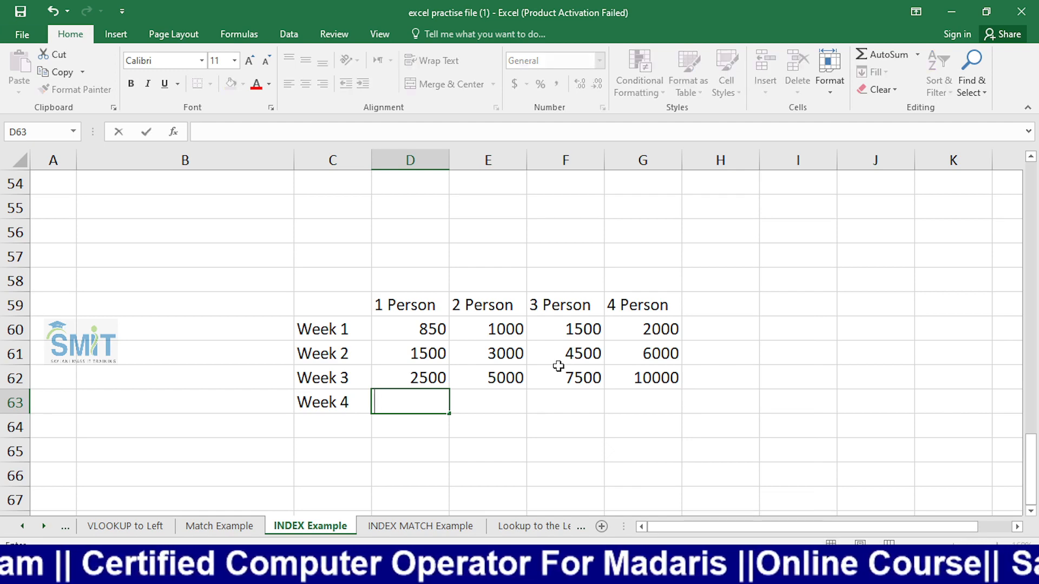
{"action": "type", "text": "2"}
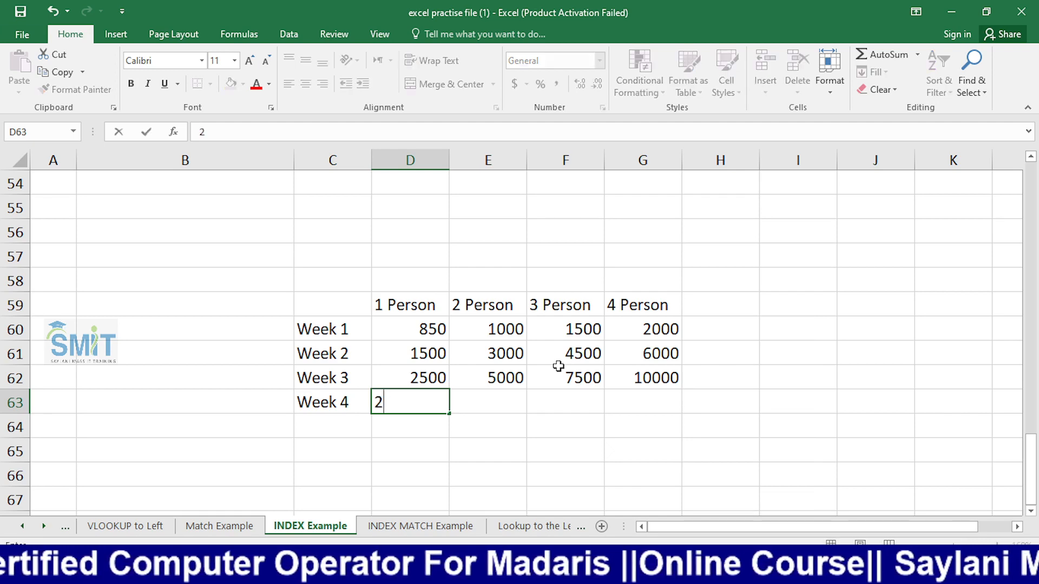
{"action": "type", "text": "000"}
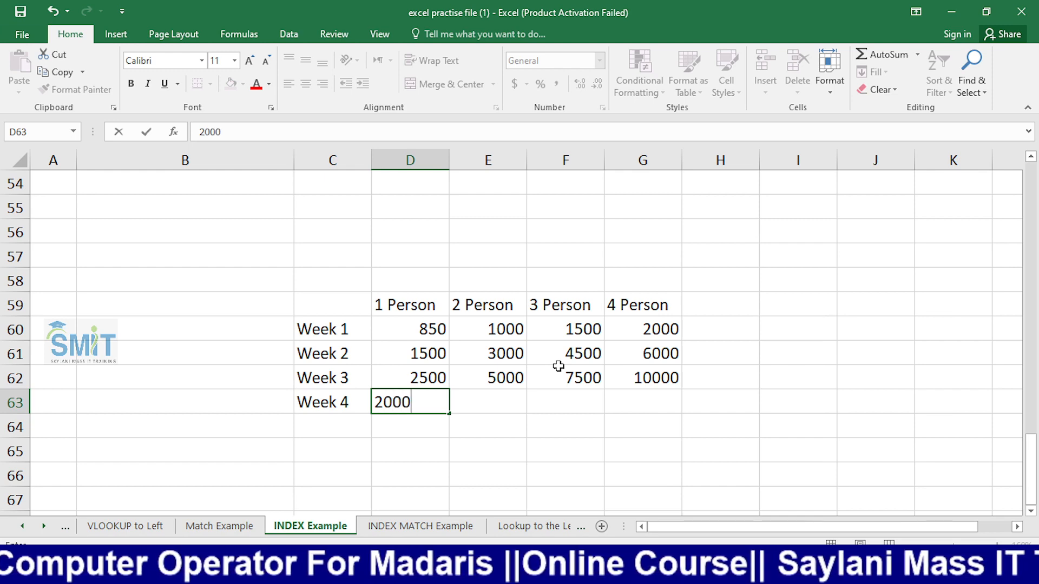
{"action": "key", "text": "Tab"}
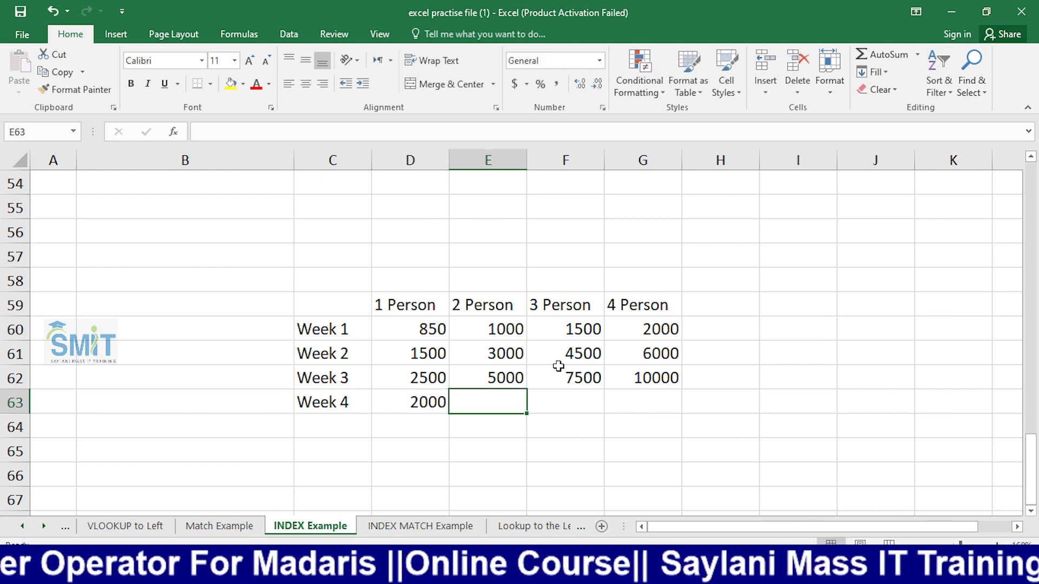
{"action": "type", "text": "3000"}
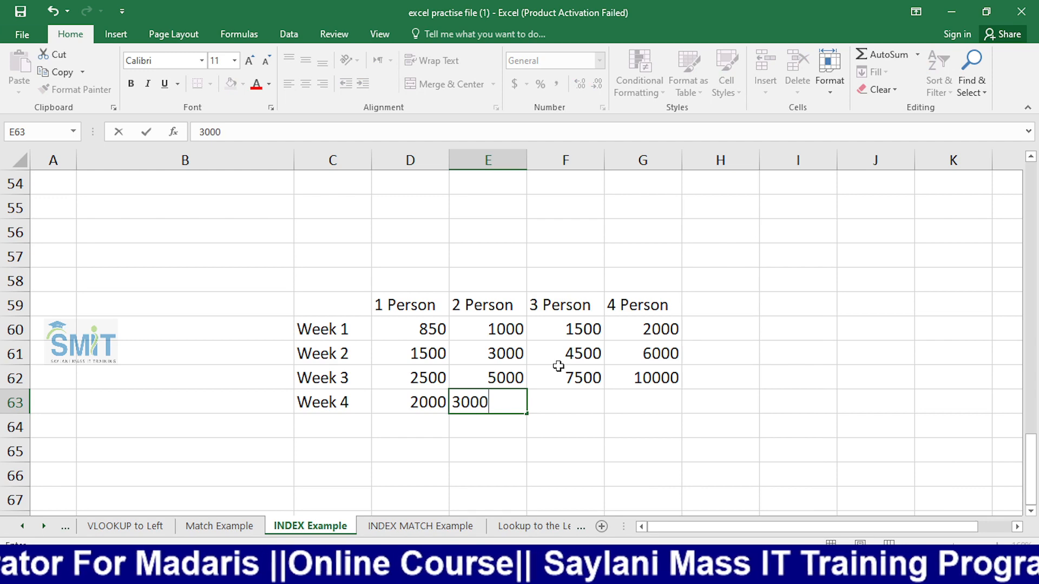
{"action": "key", "text": "Tab"}
{"action": "type", "text": "5000"}
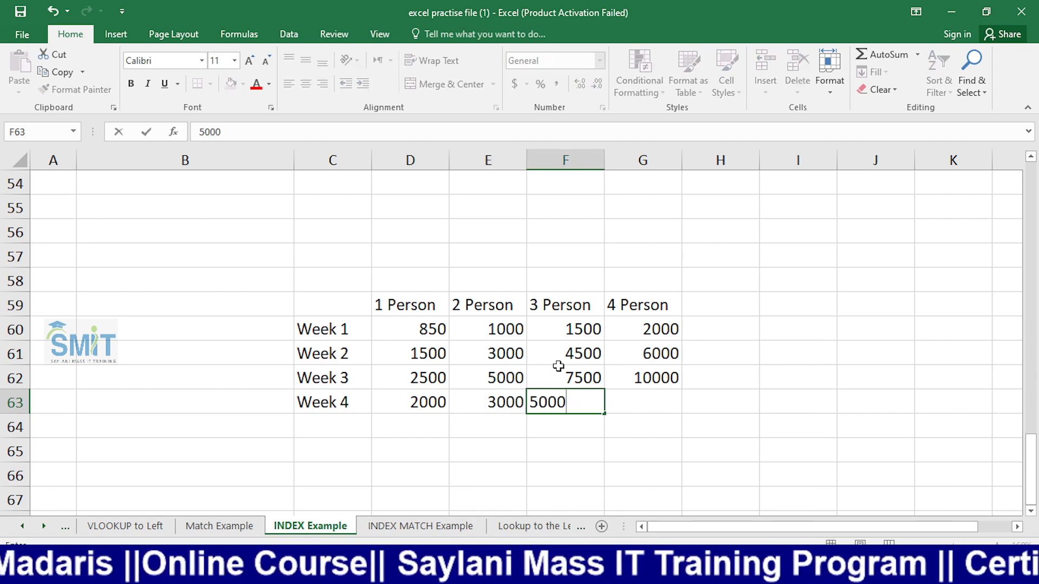
{"action": "key", "text": "Tab"}
{"action": "type", "text": "8000"}
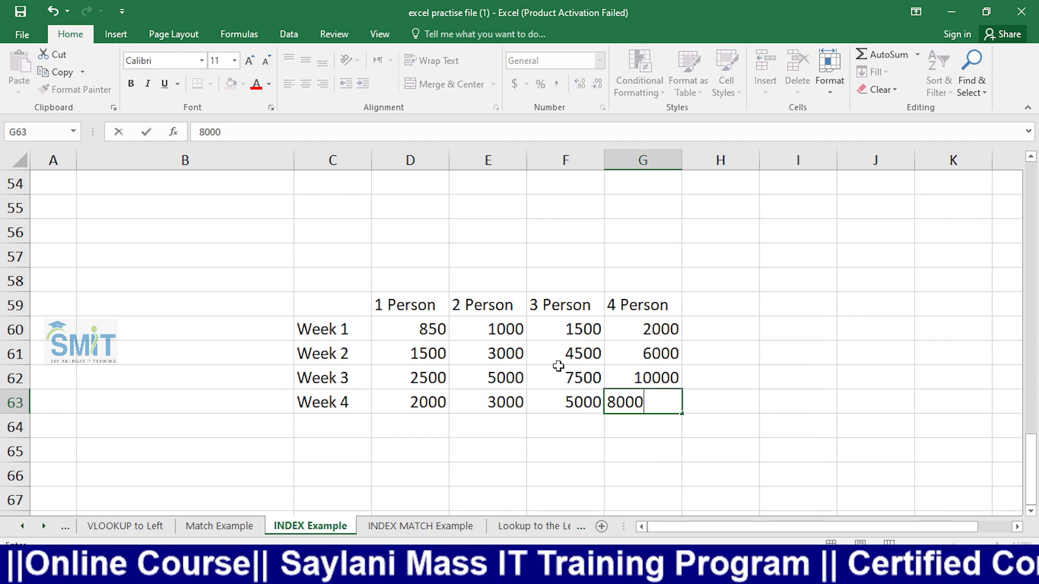
{"action": "key", "text": "Return"}
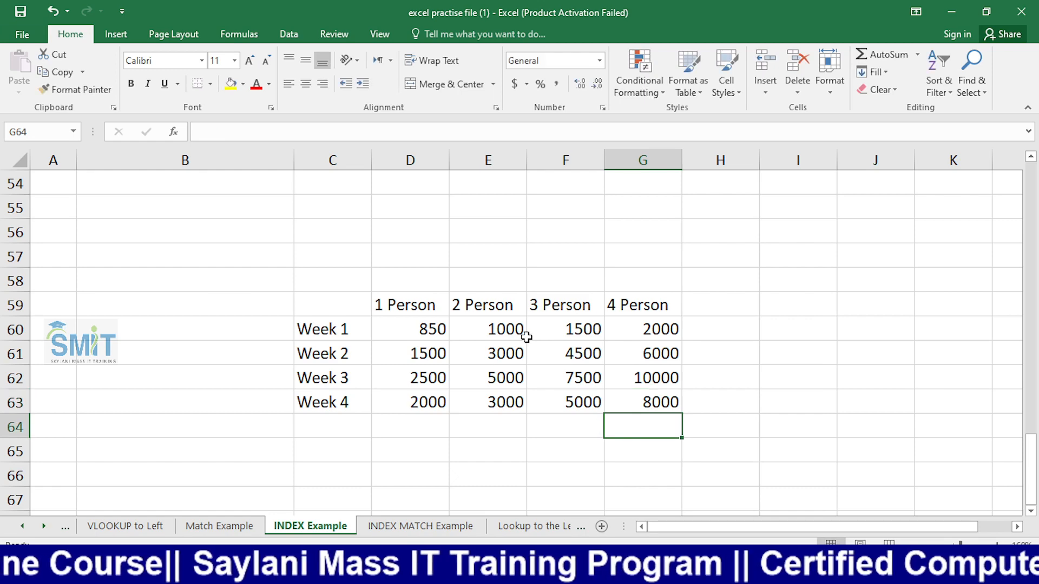
- Enter the lookup labels Persons in D68 and Week in D69 below the table
{"action": "scroll", "coordinate": [448, 332], "scroll_direction": "down", "scroll_amount": 1}
{"action": "left_click", "coordinate": [430, 459]}
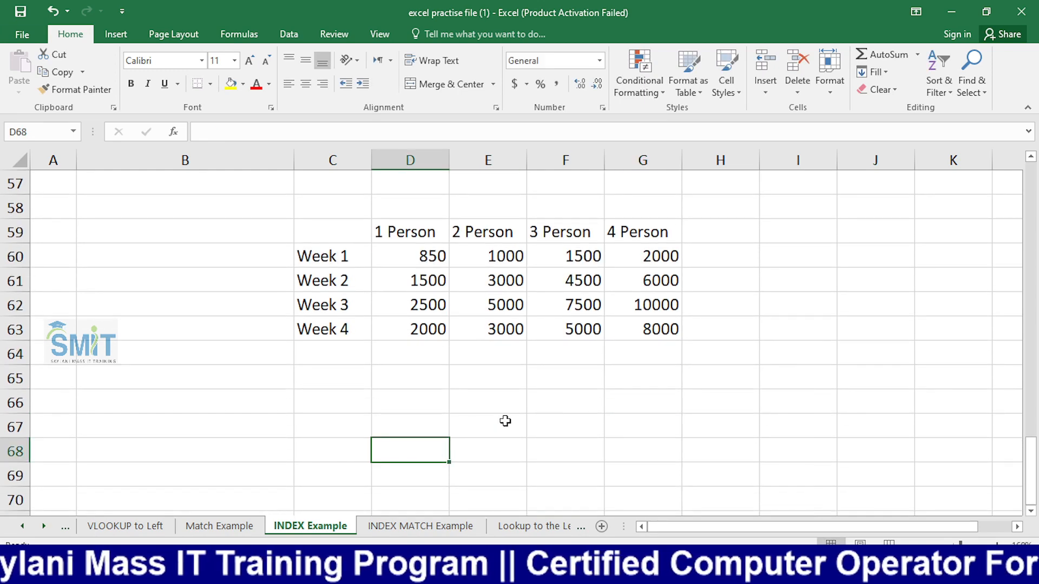
{"action": "type", "text": "po"}
{"action": "key", "text": "BackSpace"}
{"action": "key", "text": "BackSpace"}
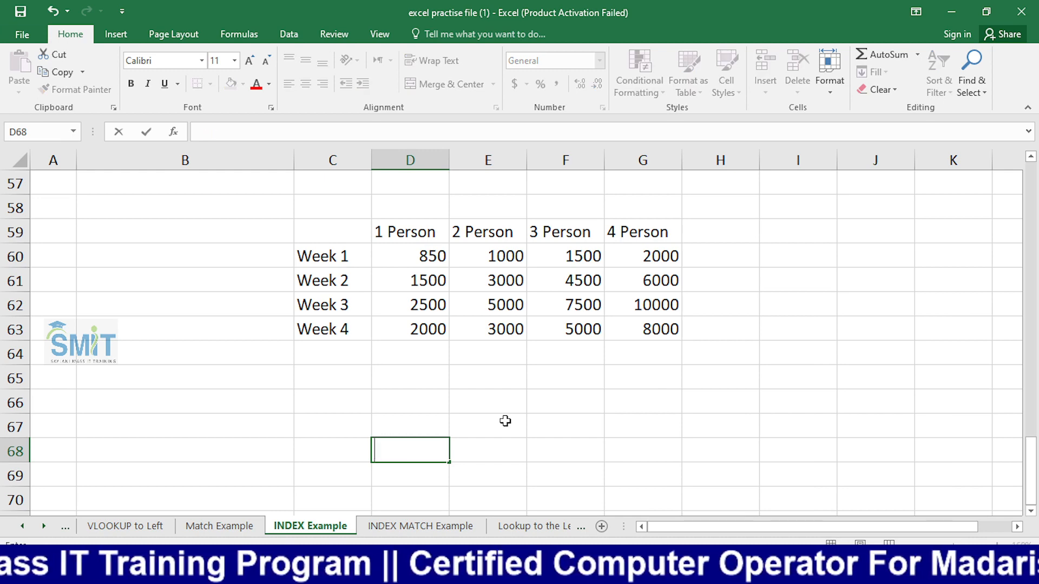
{"action": "type", "text": "Pe"}
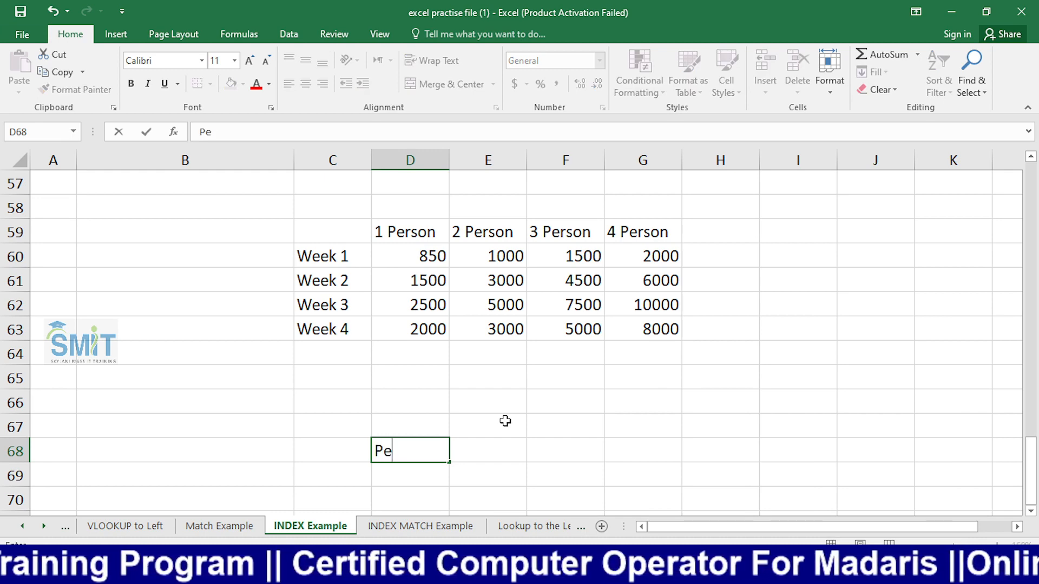
{"action": "type", "text": "rsons"}
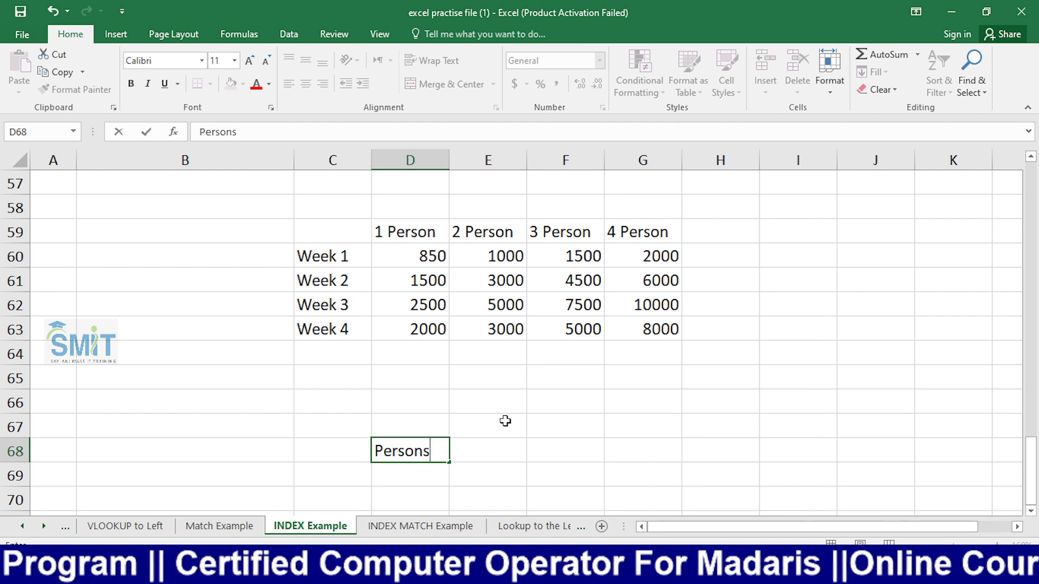
{"action": "key", "text": "Return"}
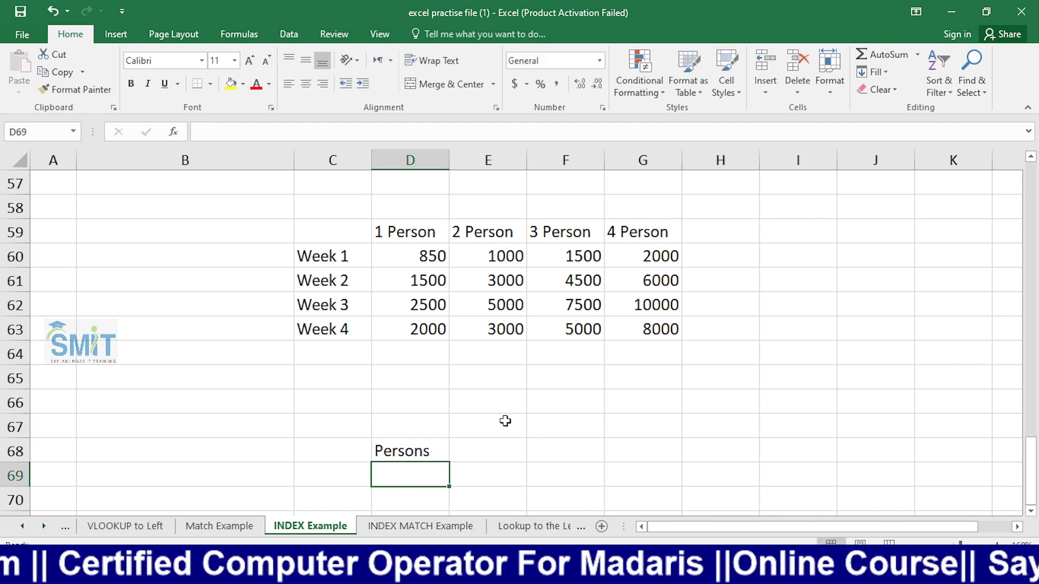
{"action": "type", "text": "Weee"}
{"action": "key", "text": "BackSpace"}
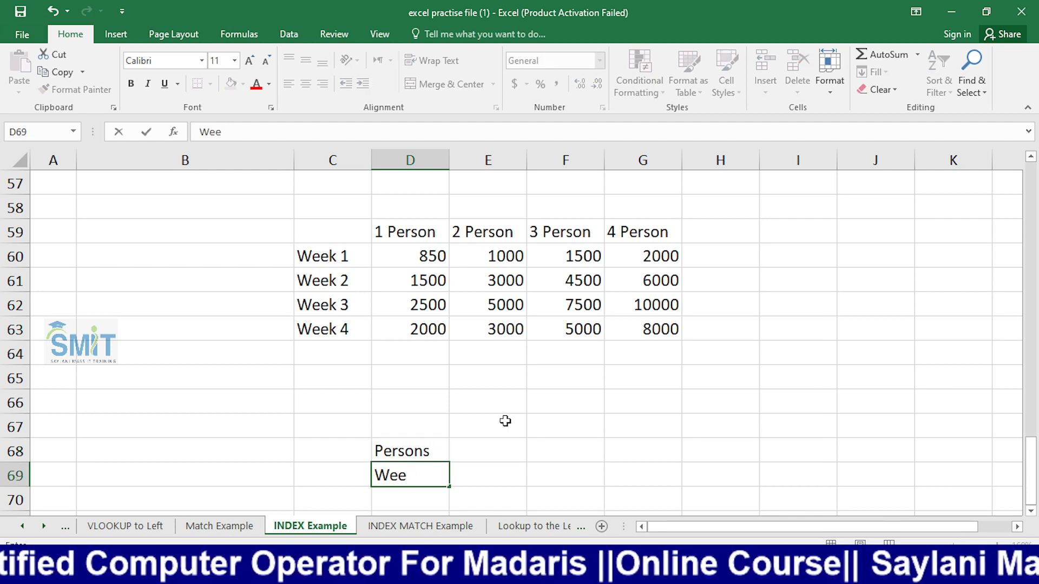
{"action": "type", "text": "k"}
{"action": "key", "text": "Return"}
- Enter the label Amount in D71, leaving one empty row below Week
{"action": "scroll", "coordinate": [506, 419], "scroll_direction": "down", "scroll_amount": 2}
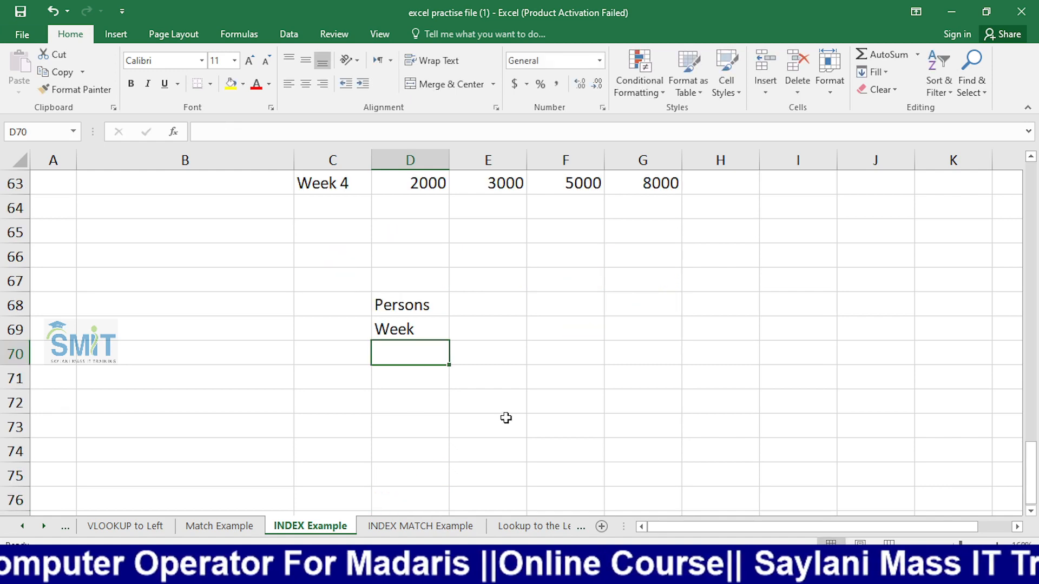
{"action": "left_click", "coordinate": [415, 384]}
{"action": "type", "text": "A"}
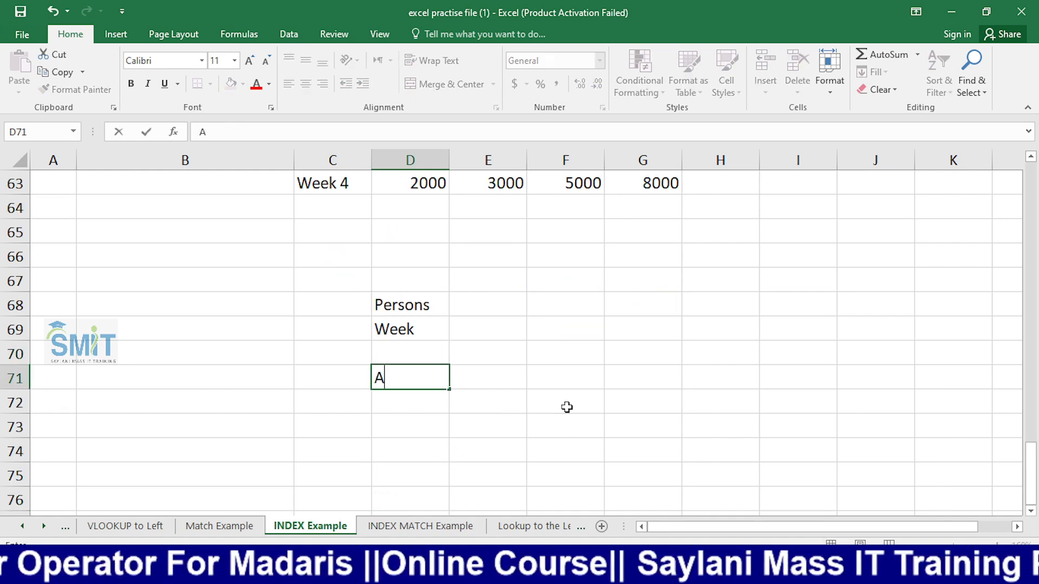
{"action": "type", "text": "mount"}
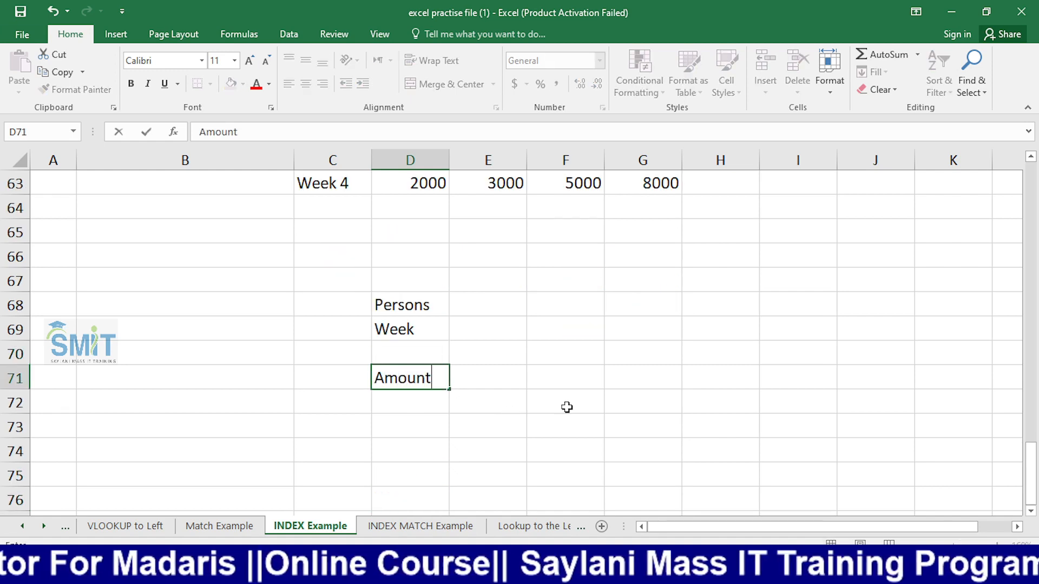
{"action": "left_click", "coordinate": [524, 410]}
{"action": "left_click", "coordinate": [533, 409]}
- Delete the empty rows 65 and 66 between the table and the lookup labels
{"action": "scroll", "coordinate": [575, 353], "scroll_direction": "up", "scroll_amount": 1}
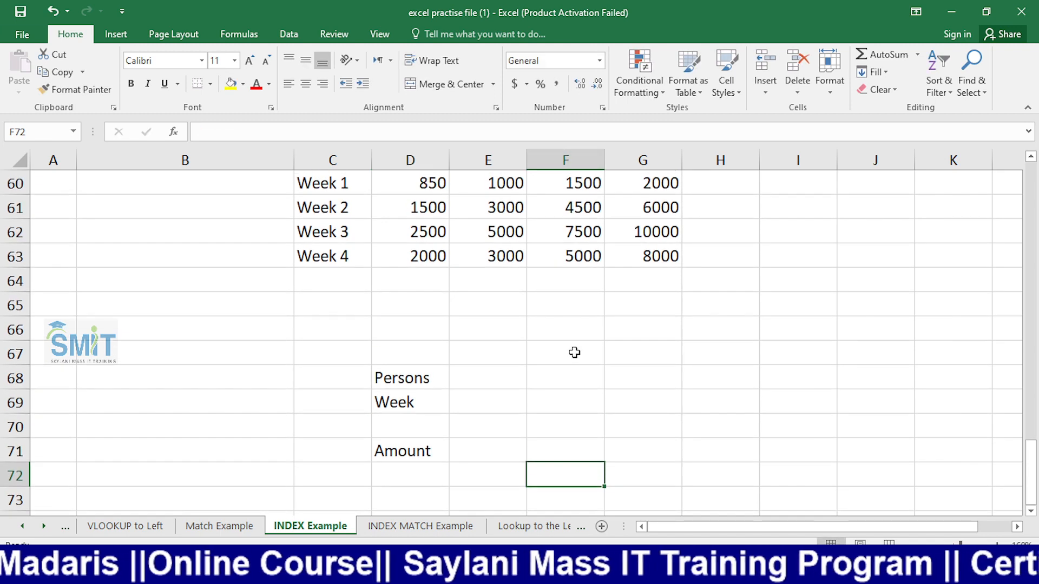
{"action": "left_click_drag", "start_coordinate": [10, 313], "coordinate": [9, 329]}
{"action": "right_click", "coordinate": [12, 312]}
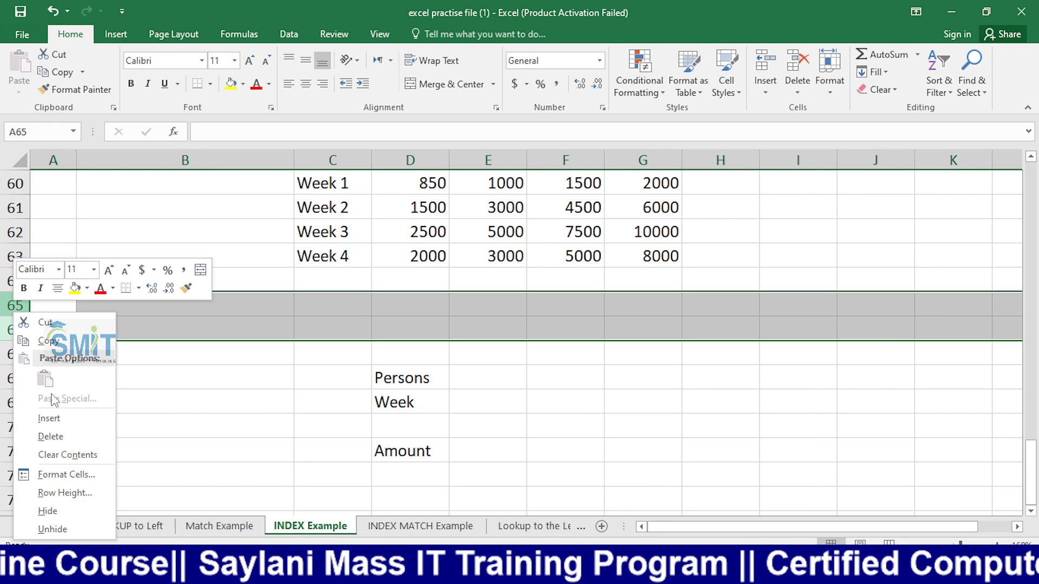
{"action": "left_click", "coordinate": [51, 436]}
{"action": "scroll", "coordinate": [196, 385], "scroll_direction": "up", "scroll_amount": 3}
{"action": "scroll", "coordinate": [217, 382], "scroll_direction": "down", "scroll_amount": 1}
{"action": "scroll", "coordinate": [216, 383], "scroll_direction": "down", "scroll_amount": 2}
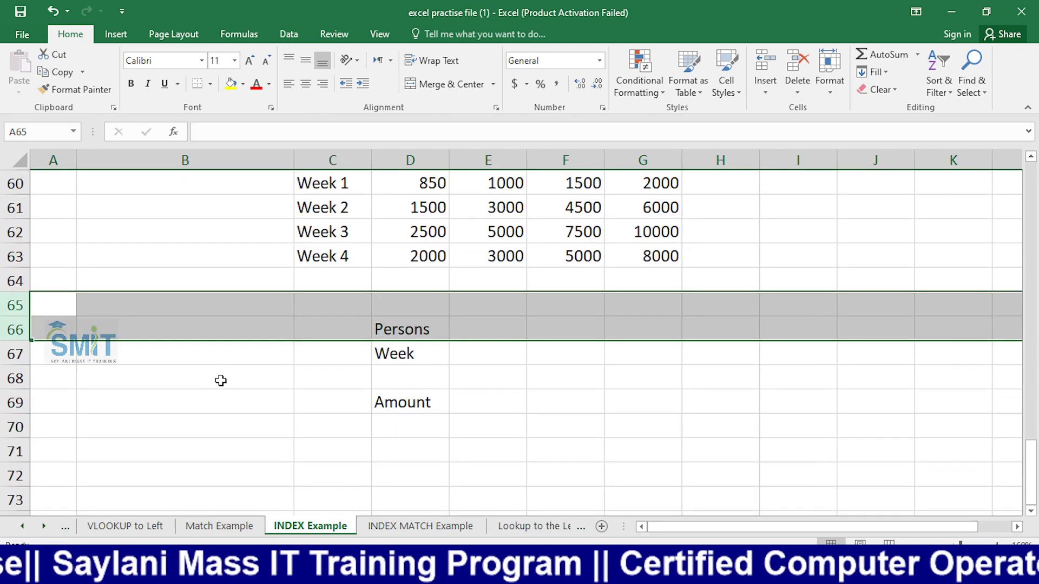
{"action": "scroll", "coordinate": [287, 392], "scroll_direction": "up", "scroll_amount": 1}
{"action": "left_click", "coordinate": [722, 400]}
- Enter the lookup values 1person in E66 beside Persons and week 2 in E67 beside Week
{"action": "left_click", "coordinate": [482, 410]}
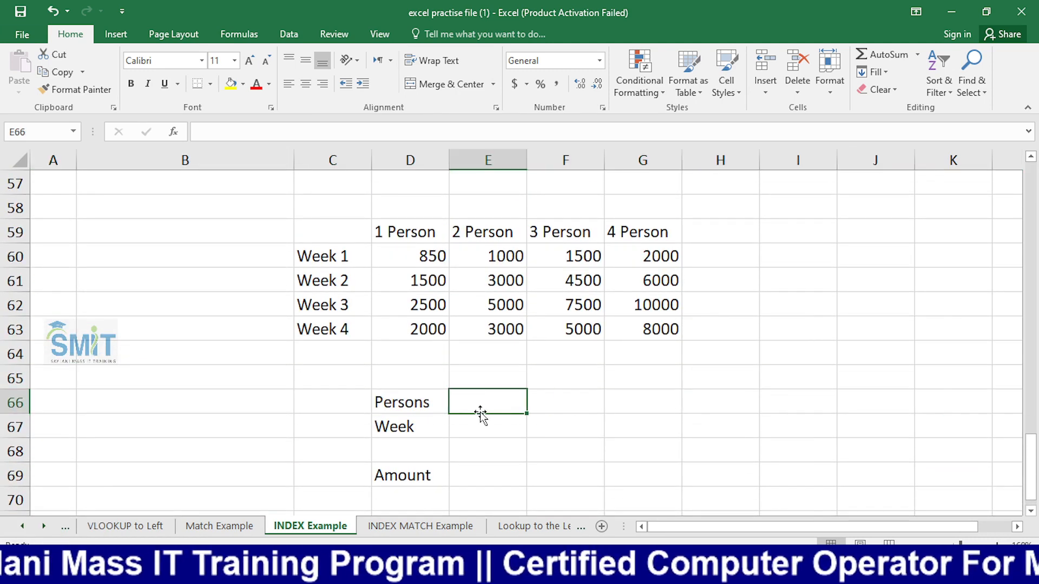
{"action": "left_click", "coordinate": [477, 447]}
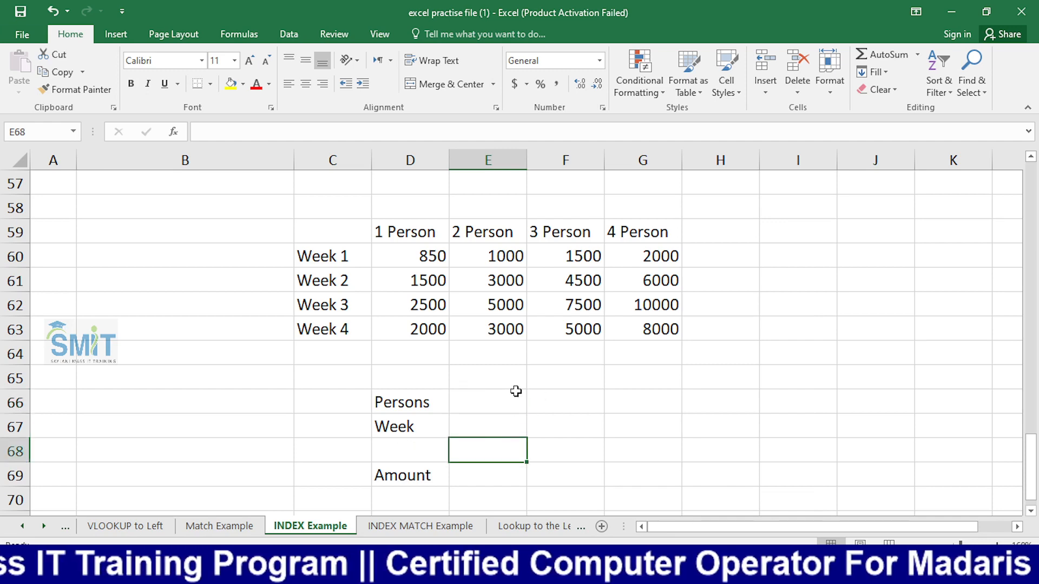
{"action": "left_click", "coordinate": [495, 401]}
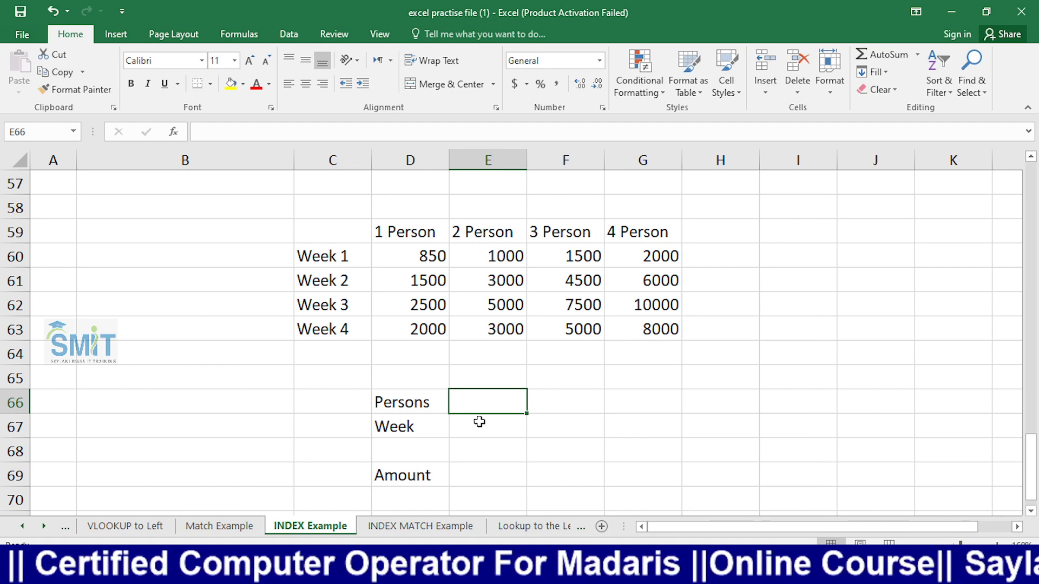
{"action": "type", "text": "1per"}
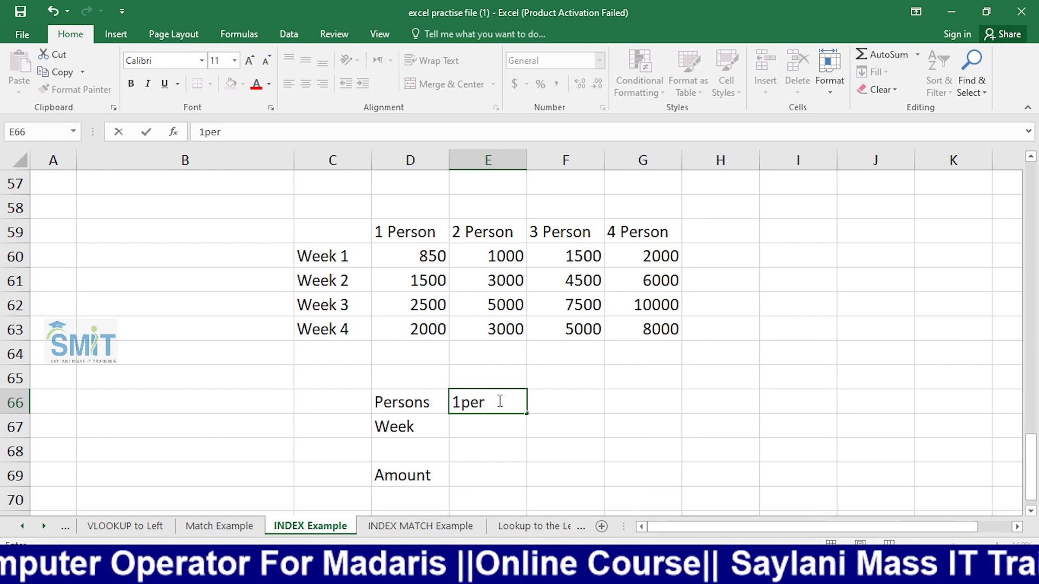
{"action": "type", "text": "son"}
{"action": "key", "text": "Return"}
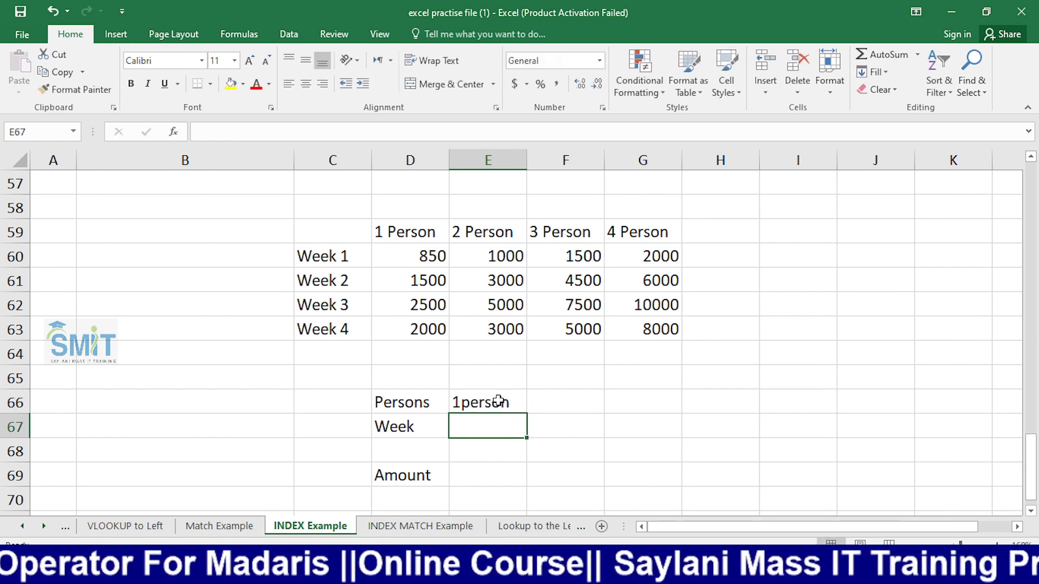
{"action": "type", "text": "week 2"}
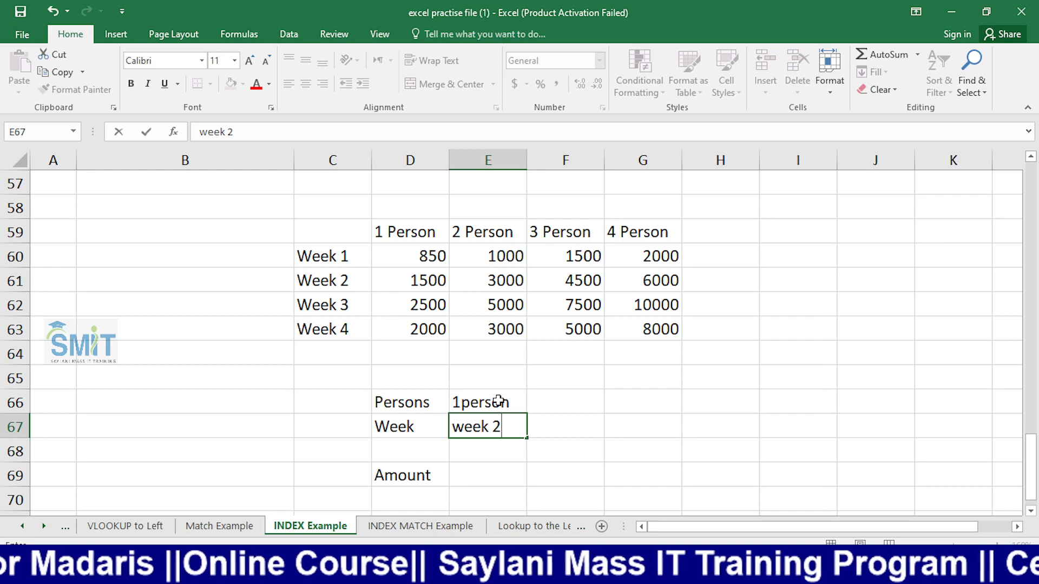
{"action": "key", "text": "Return"}
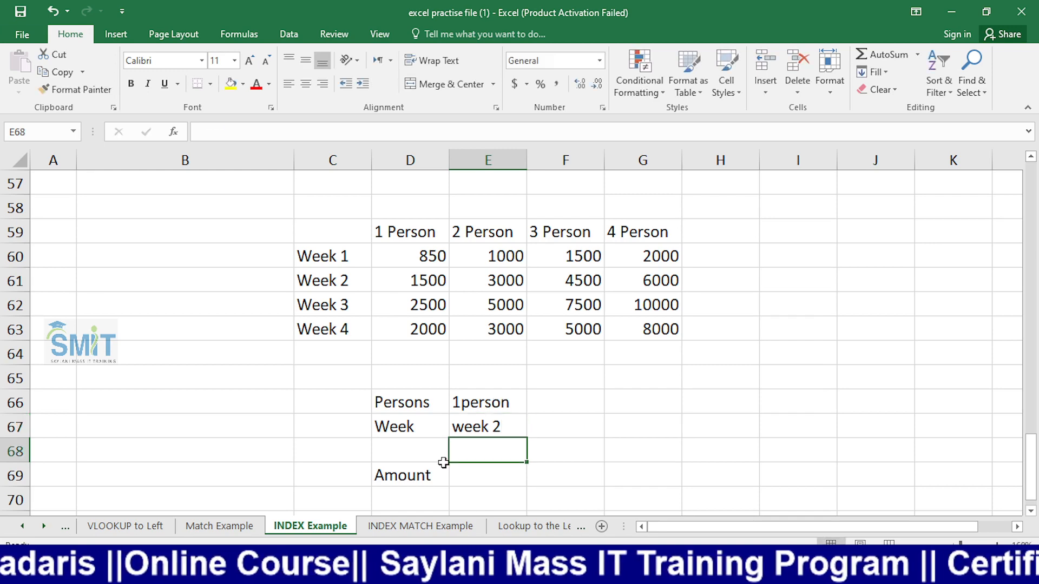
{"action": "left_click", "coordinate": [464, 468]}
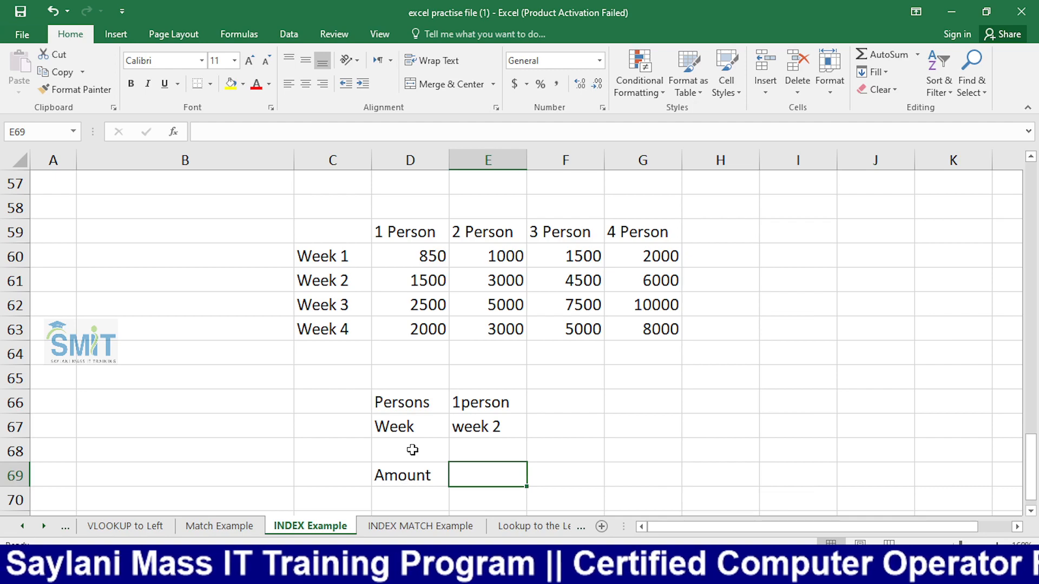
{"action": "key", "text": "alt+Tab"}
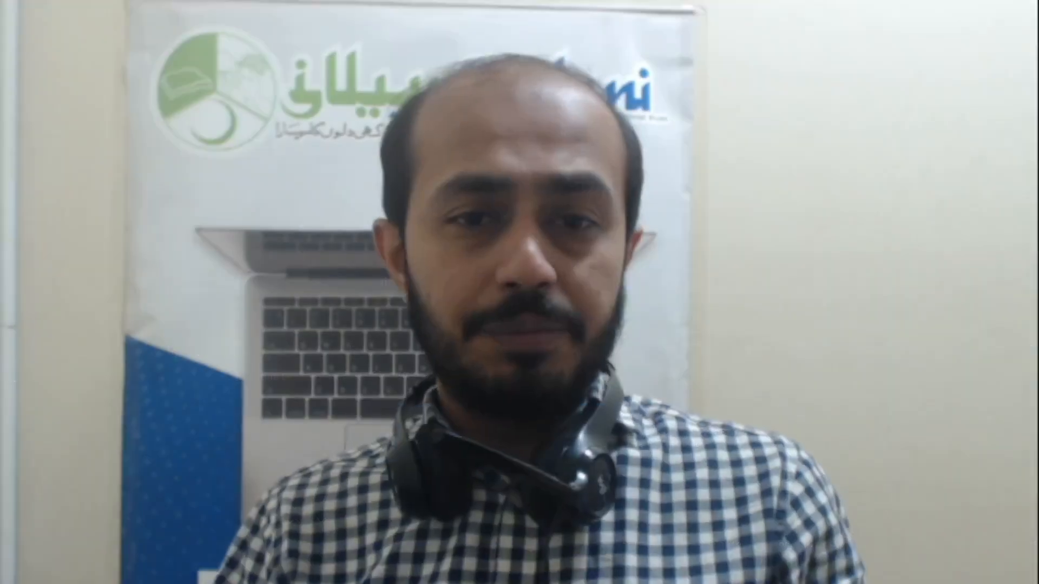
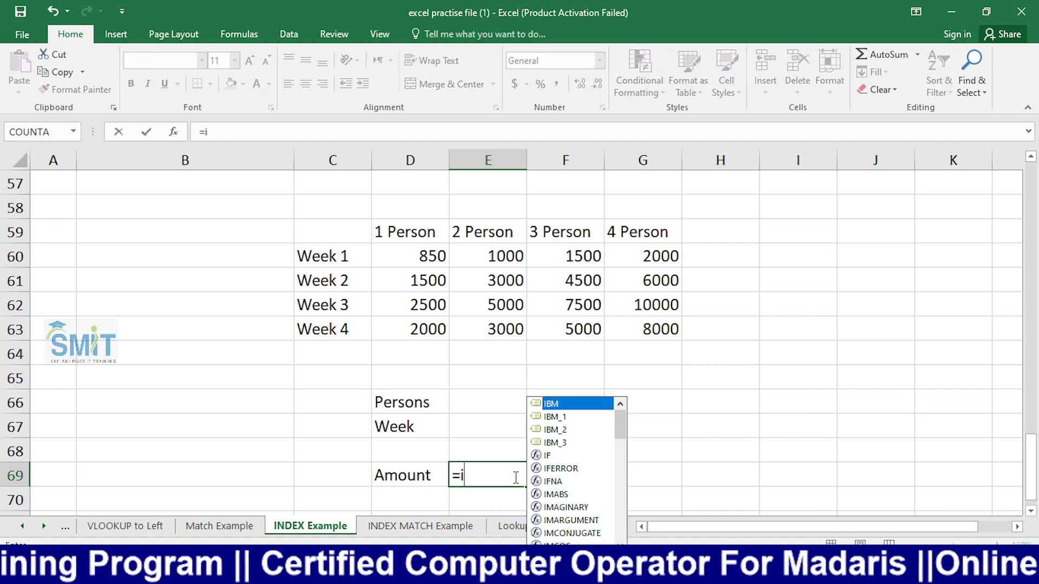
{"action": "key", "text": "Tab"}
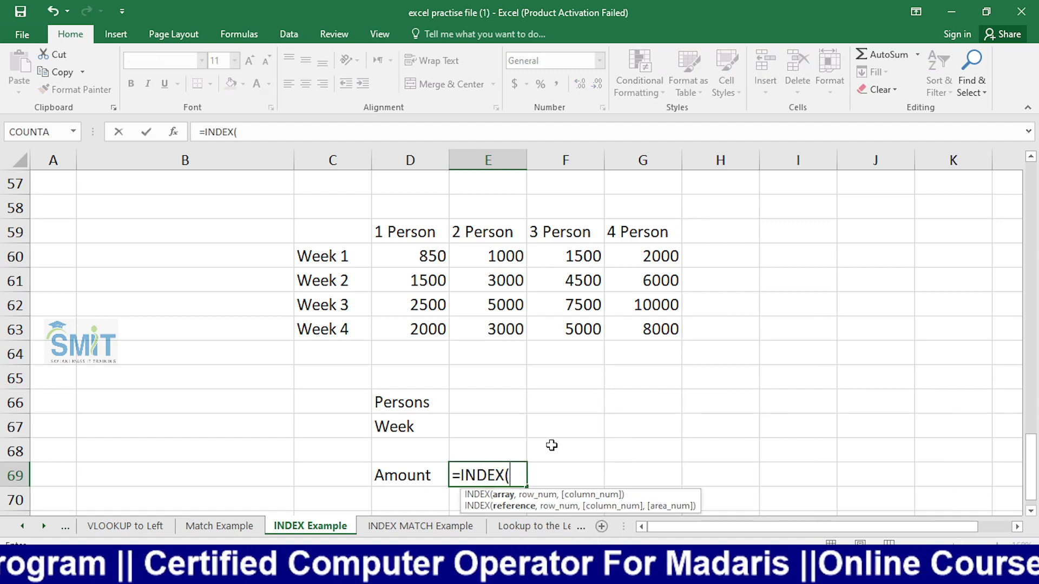
{"action": "left_click_drag", "start_coordinate": [410, 254], "coordinate": [667, 324]}
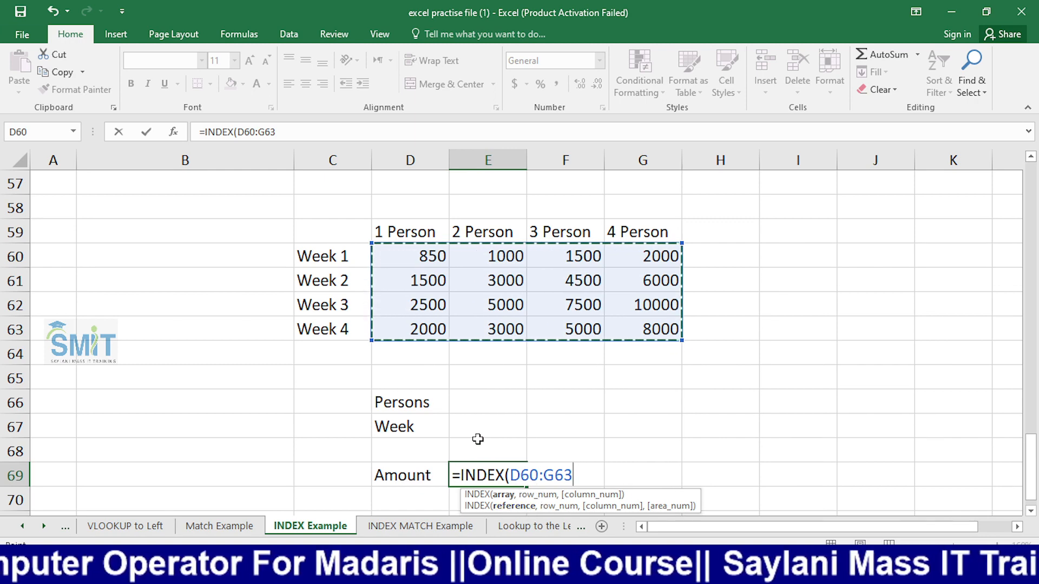
{"action": "key", "text": "Escape"}
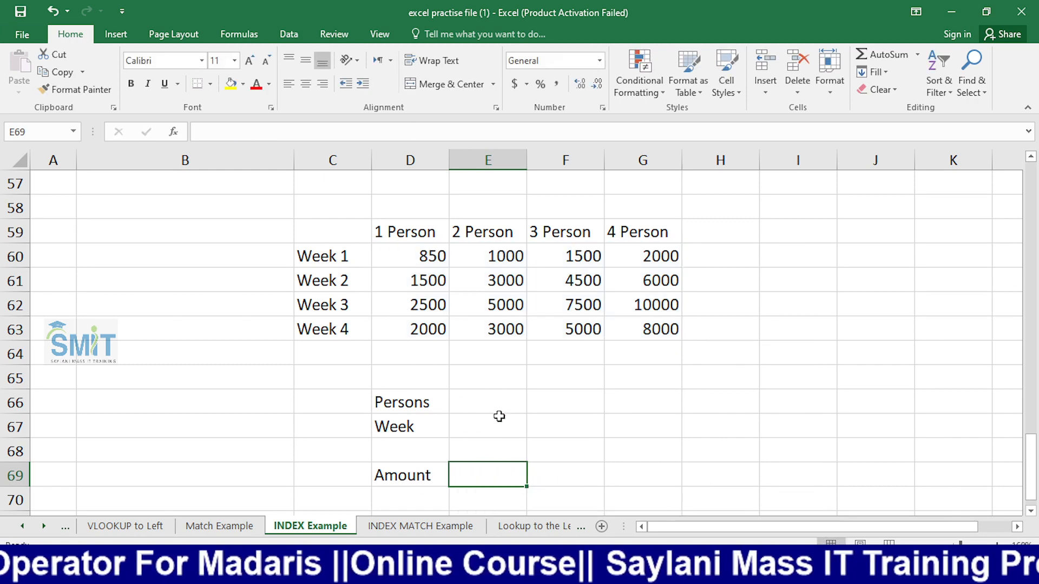
- Undo the last change to the lookup values in E66:E67 and begin an INDEX formula in E69 beside Amount
{"action": "key", "text": "ctrl+z"}
{"action": "left_click", "coordinate": [624, 431]}
{"action": "left_click", "coordinate": [498, 476]}
{"action": "type", "text": "=index"}
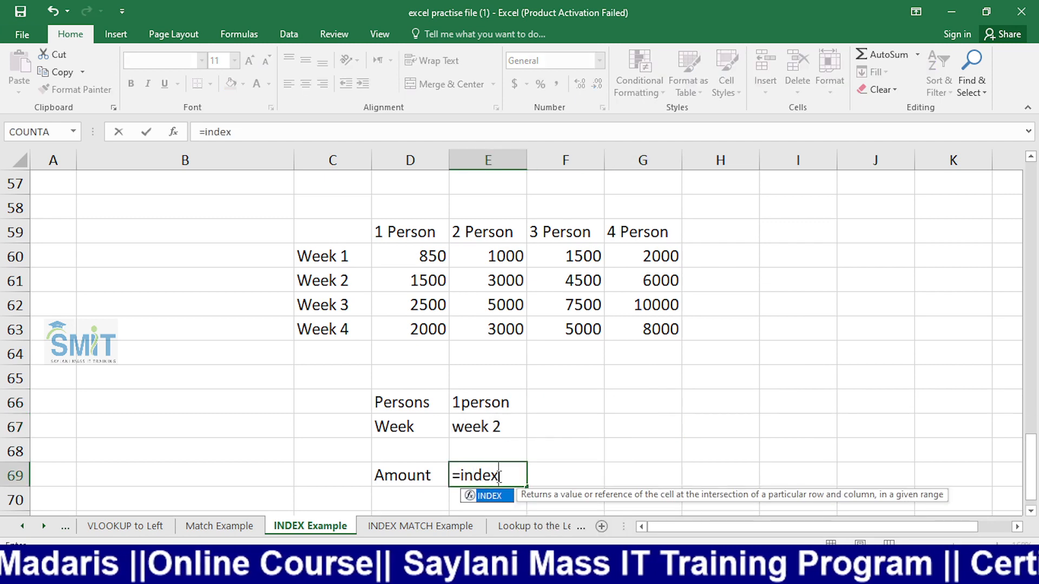
{"action": "key", "text": "Tab"}
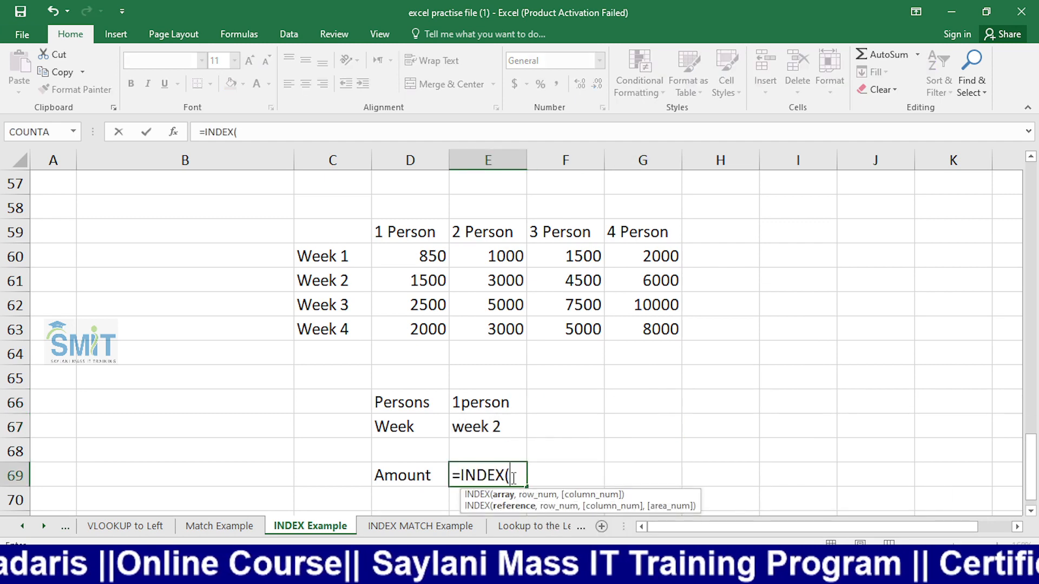
{"action": "left_click_drag", "start_coordinate": [421, 257], "coordinate": [675, 329]}
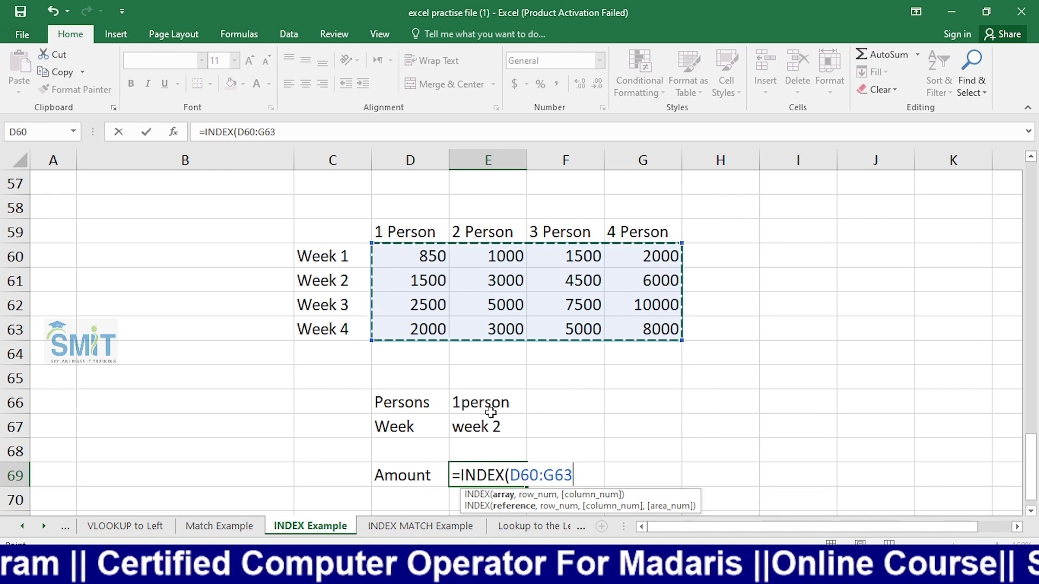
{"action": "type", "text": "2"}
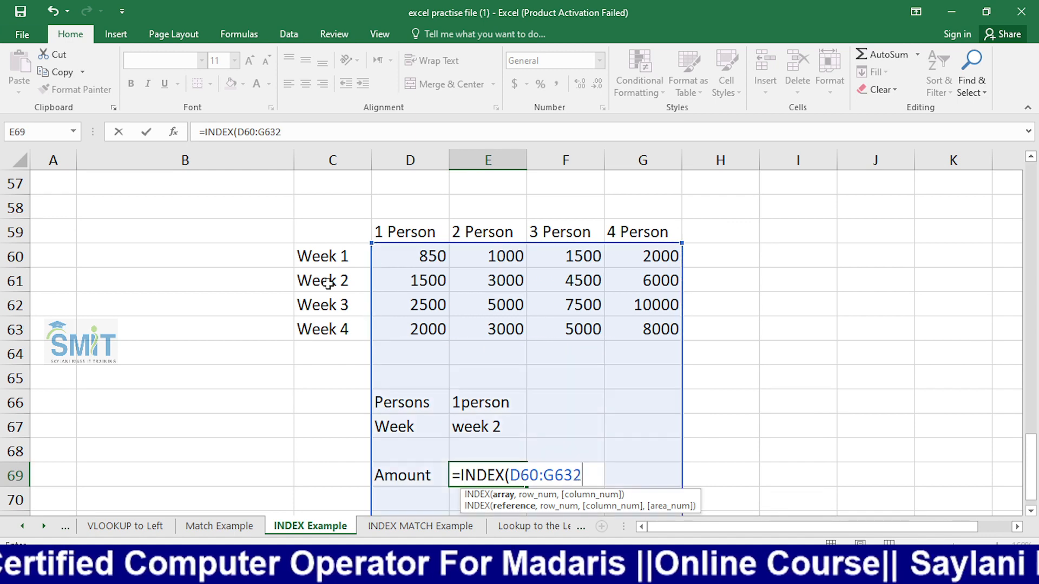
{"action": "key", "text": "BackSpace"}
{"action": "key", "text": "BackSpace"}
{"action": "key", "text": "BackSpace"}
{"action": "key", "text": "BackSpace"}
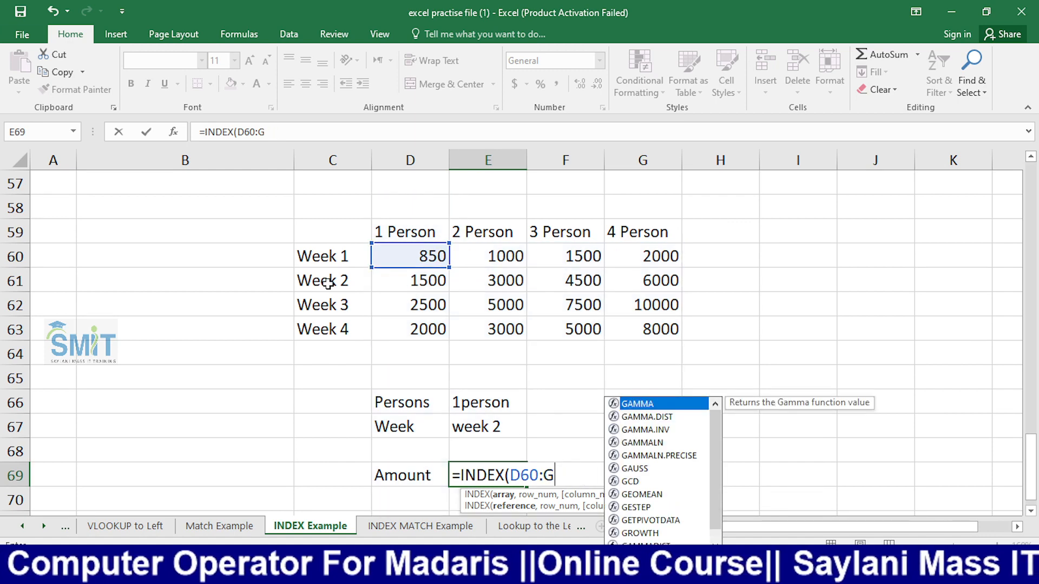
{"action": "key", "text": "BackSpace"}
{"action": "key", "text": "BackSpace"}
{"action": "key", "text": "BackSpace"}
{"action": "key", "text": "BackSpace"}
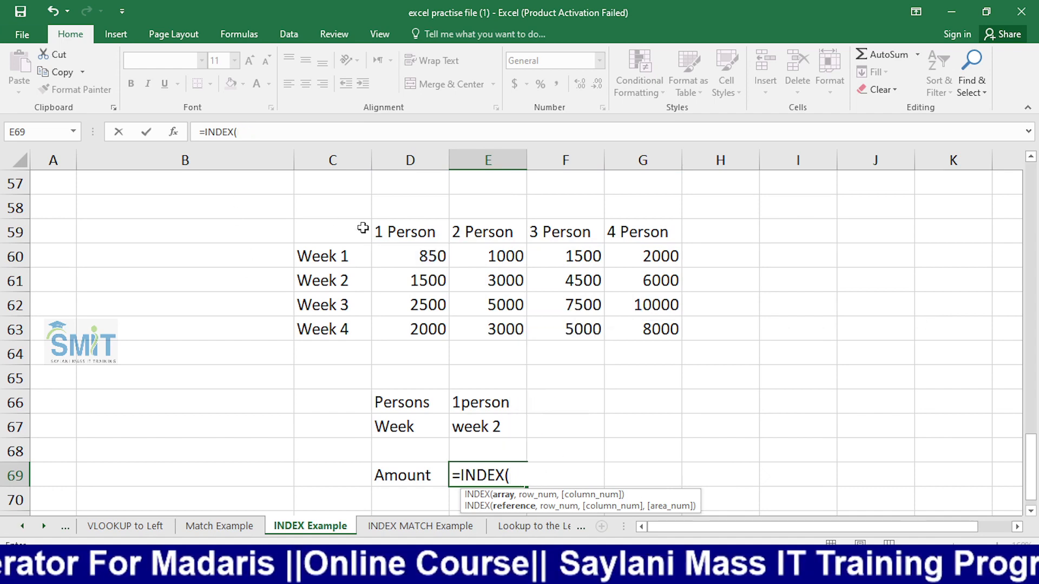
- Complete the Amount formula in E69 as =INDEX(D60:G63,2,1) and review its arguments
{"action": "left_click_drag", "start_coordinate": [414, 250], "coordinate": [629, 323]}
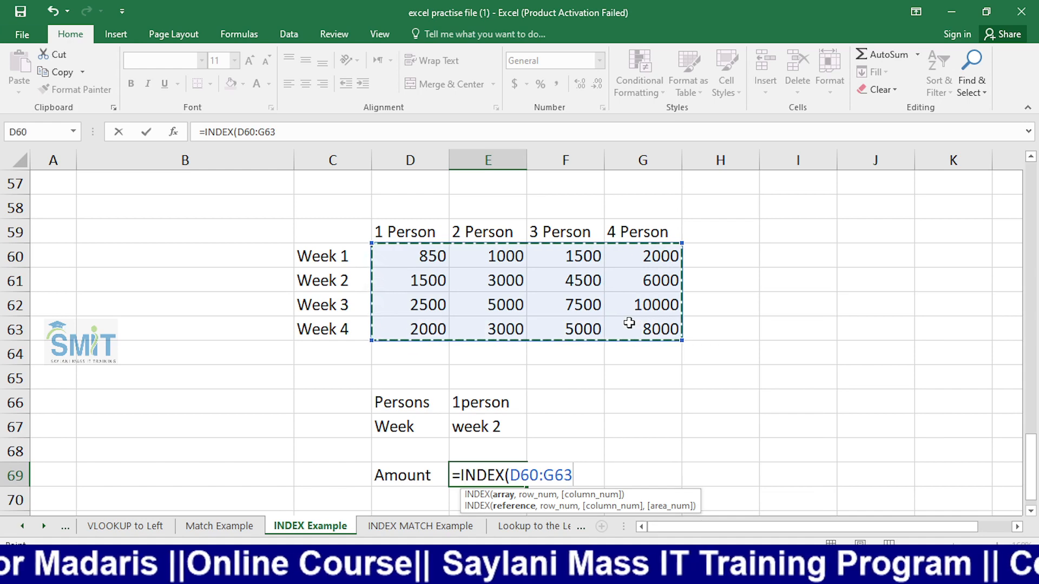
{"action": "type", "text": ",2"}
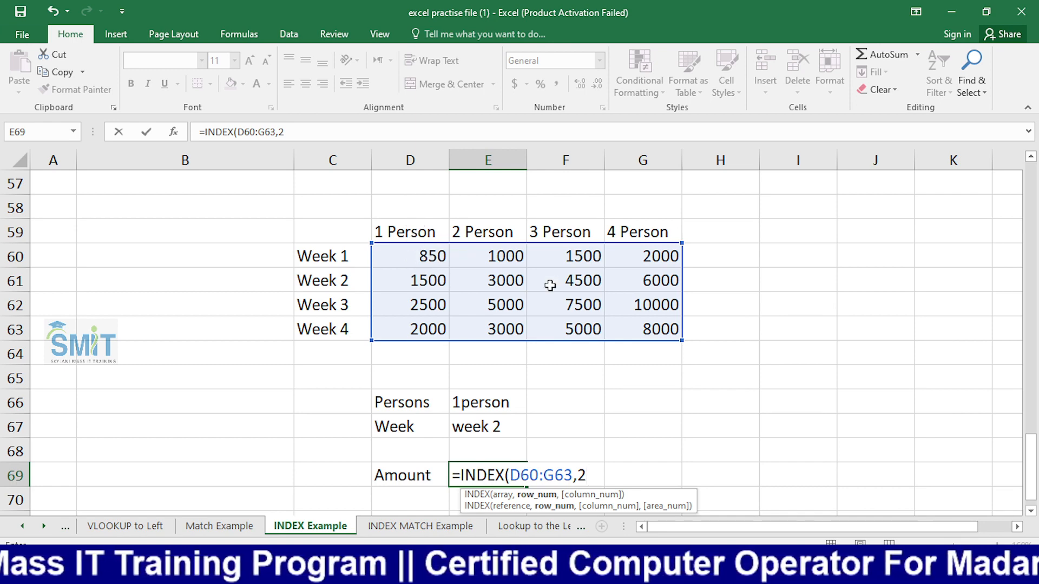
{"action": "type", "text": ",1"}
{"action": "key", "text": "Return"}
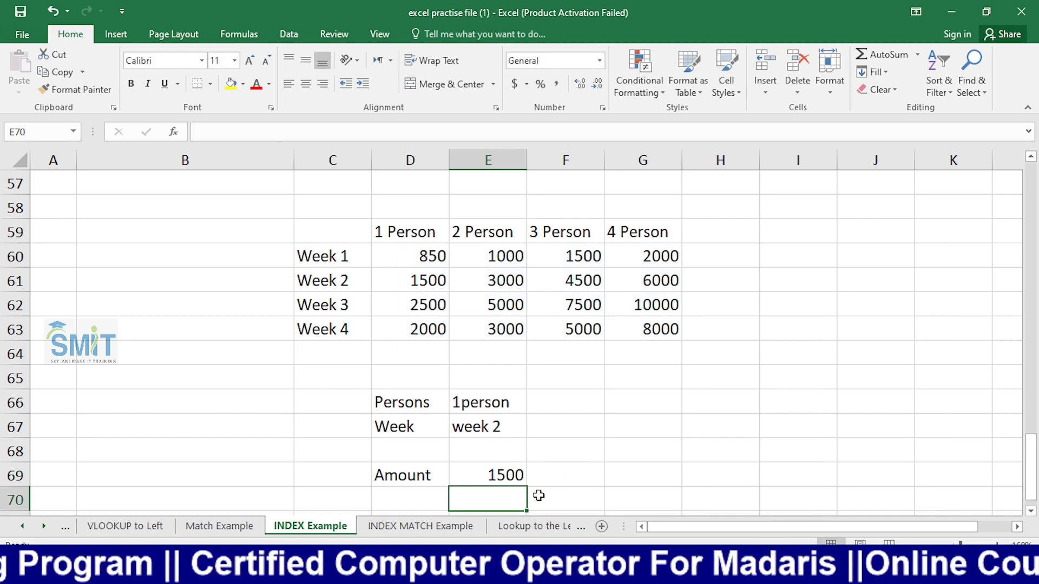
{"action": "left_click", "coordinate": [484, 456]}
{"action": "left_click", "coordinate": [500, 472]}
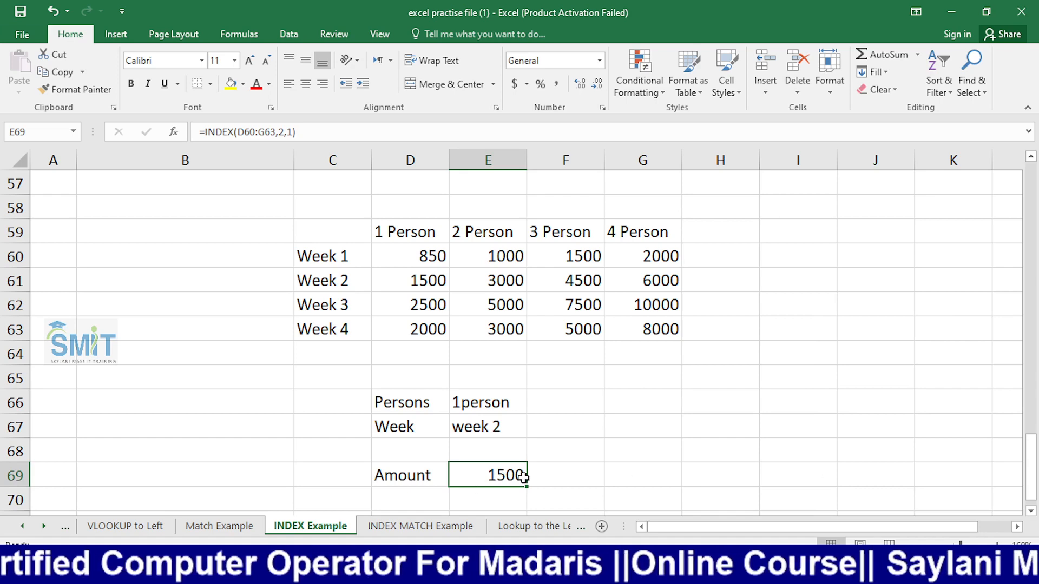
{"action": "double_click", "coordinate": [512, 475]}
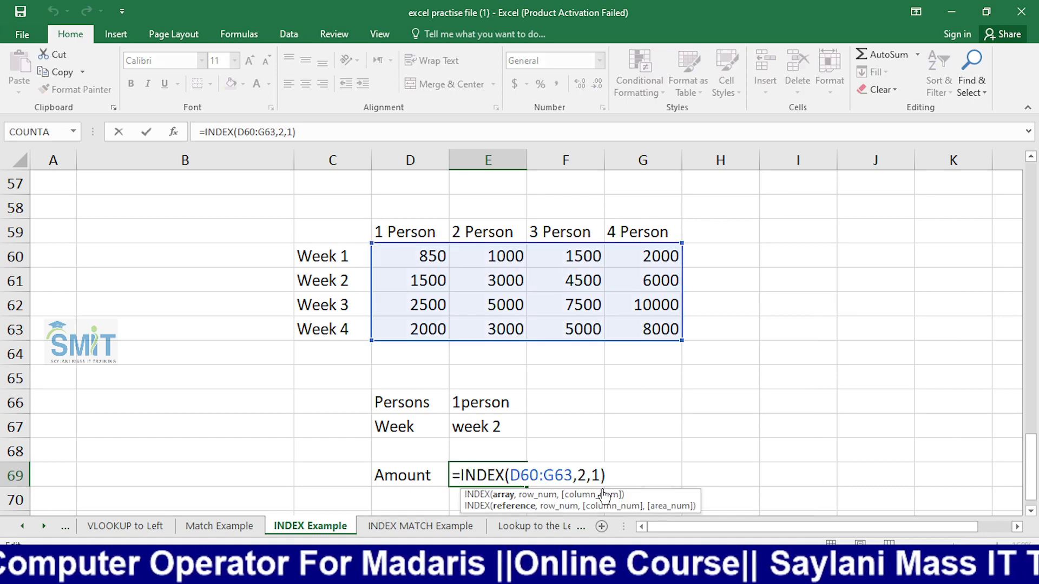
{"action": "key", "text": "Escape"}
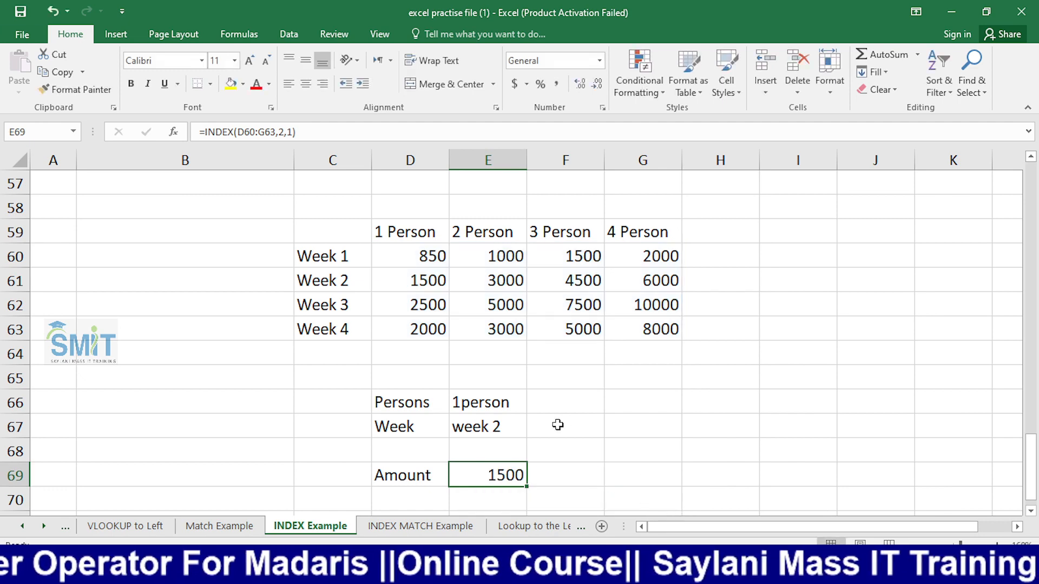
- Change the Persons lookup value in E66 to 3 person
{"action": "left_click", "coordinate": [483, 401]}
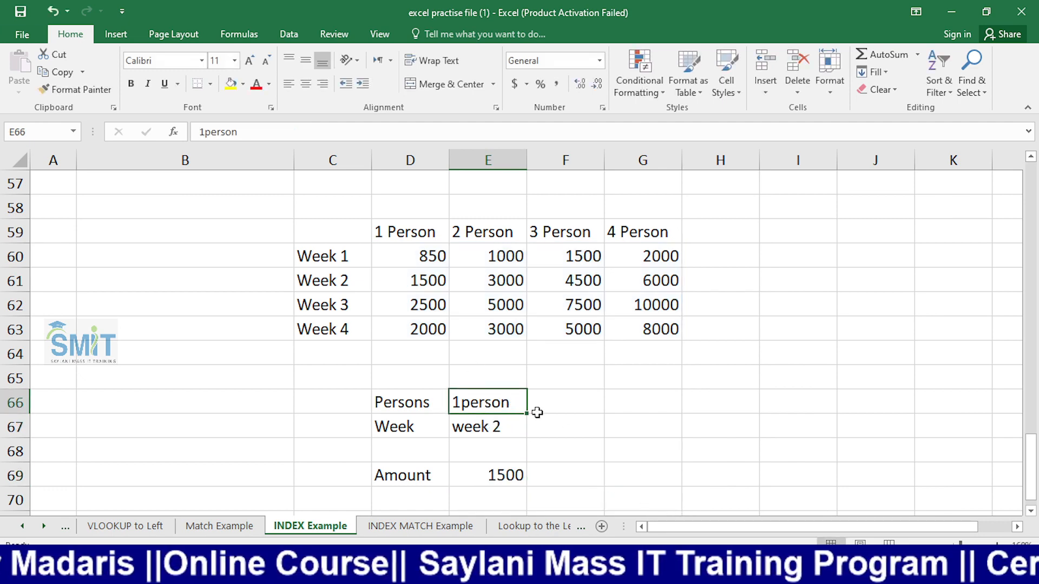
{"action": "double_click", "coordinate": [462, 404]}
{"action": "key", "text": "BackSpace"}
{"action": "type", "text": "3"}
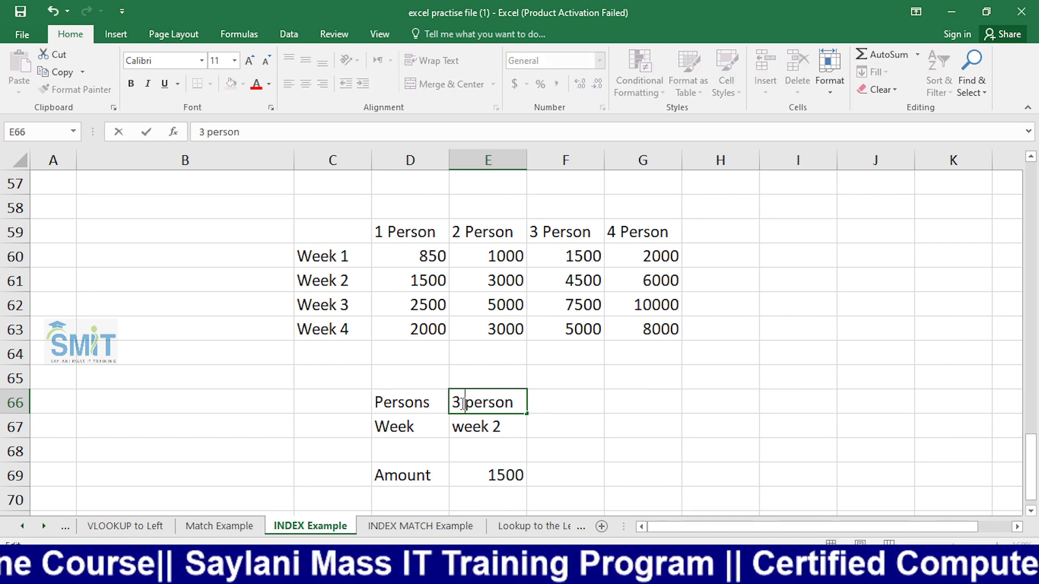
{"action": "key", "text": "Return"}
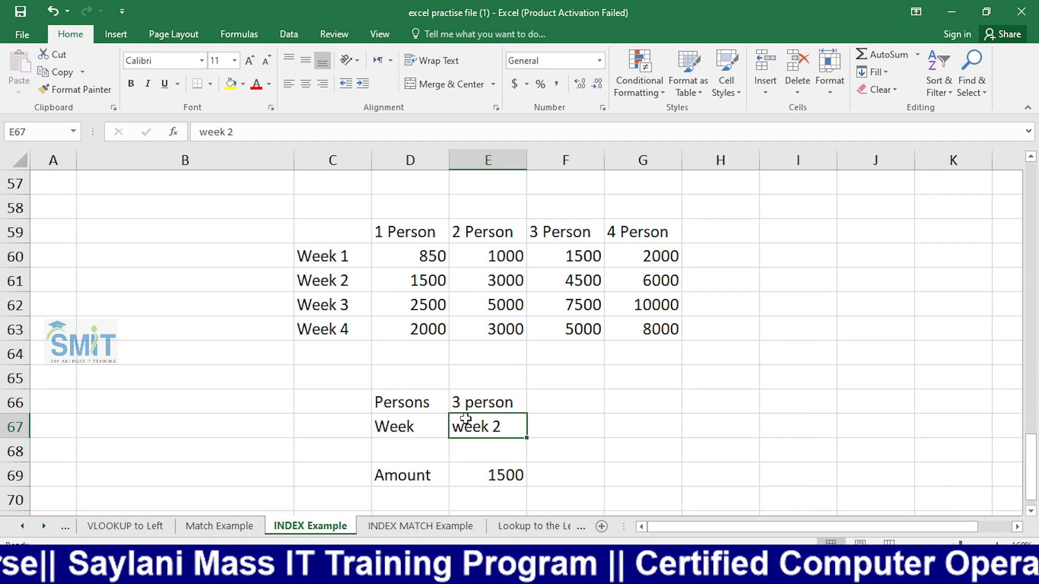
{"action": "left_click", "coordinate": [574, 468]}
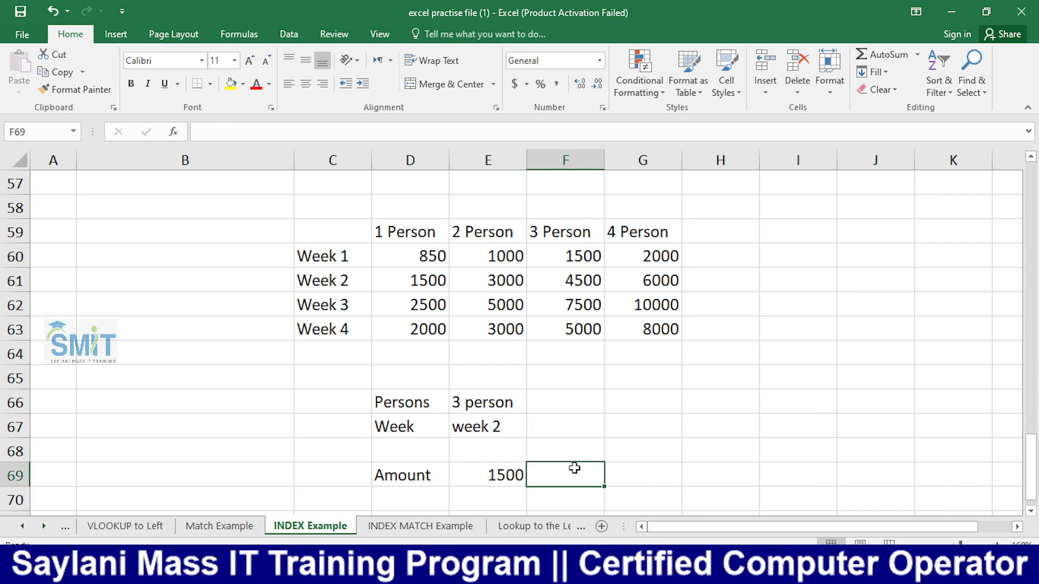
- Try to replace the fixed row and column numbers in E69's INDEX formula with a MATCH of E66 in D59:G59
{"action": "double_click", "coordinate": [494, 476]}
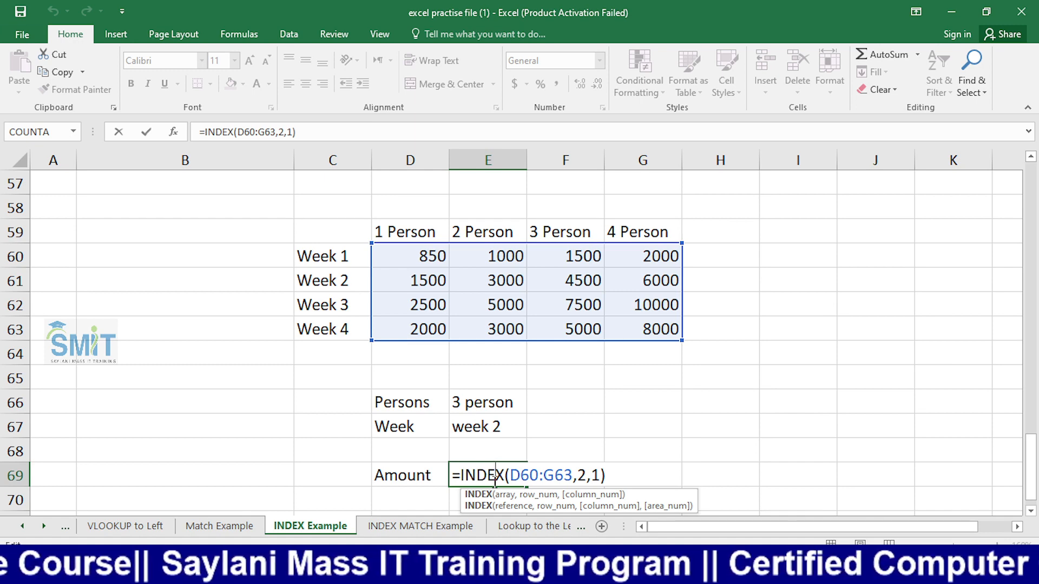
{"action": "left_click", "coordinate": [601, 475]}
{"action": "key", "text": "BackSpace"}
{"action": "key", "text": "BackSpace"}
{"action": "key", "text": "BackSpace"}
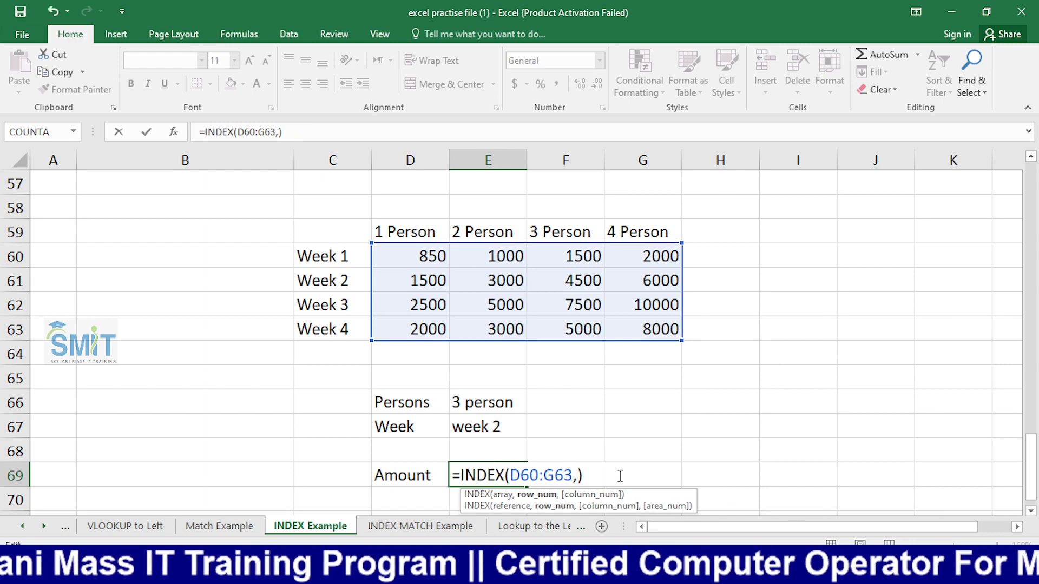
{"action": "type", "text": "match"}
{"action": "key", "text": "Tab"}
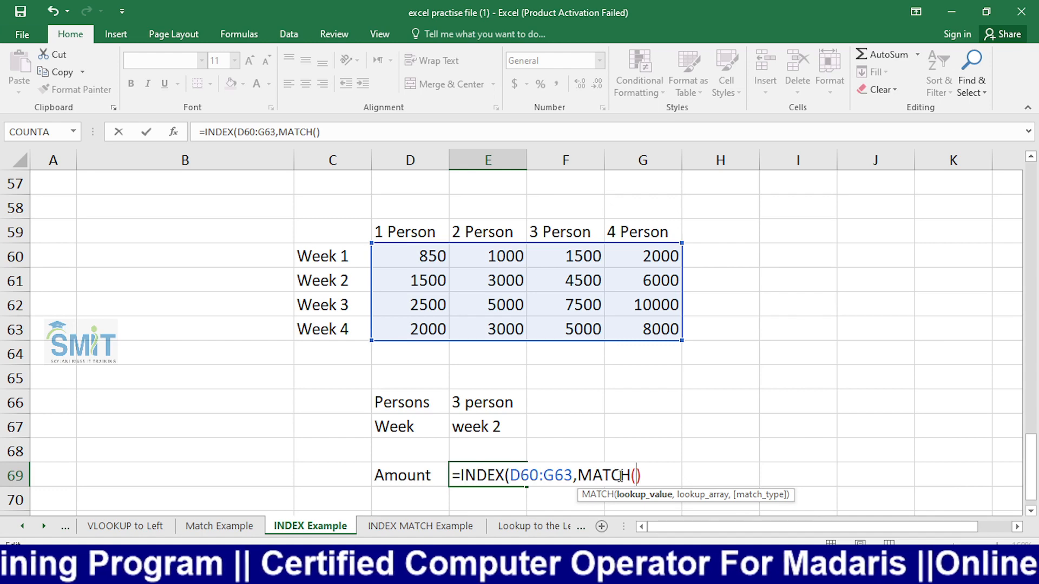
{"action": "left_click", "coordinate": [488, 400]}
{"action": "type", "text": ","}
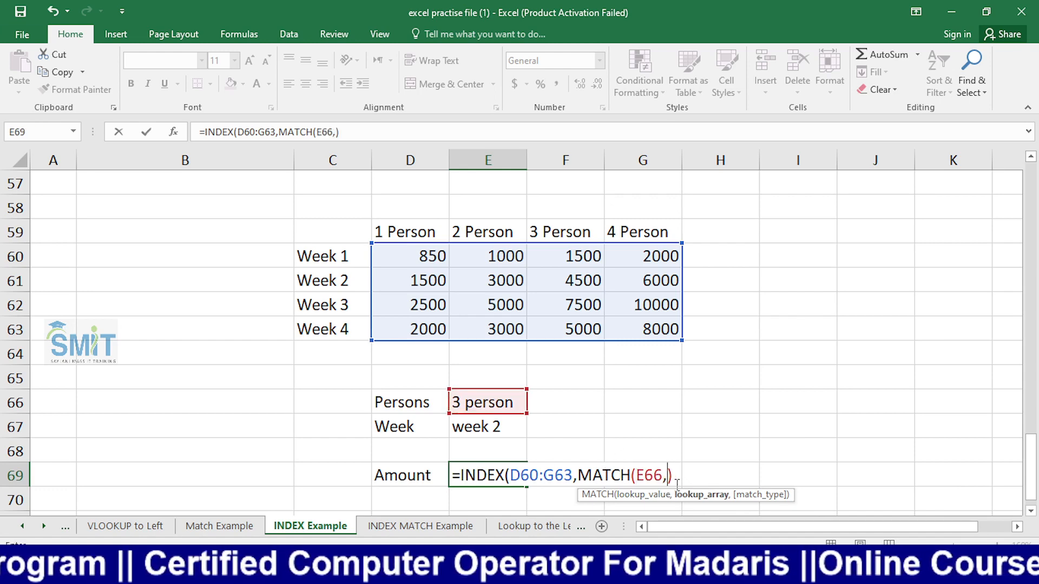
{"action": "left_click_drag", "start_coordinate": [412, 229], "coordinate": [668, 229]}
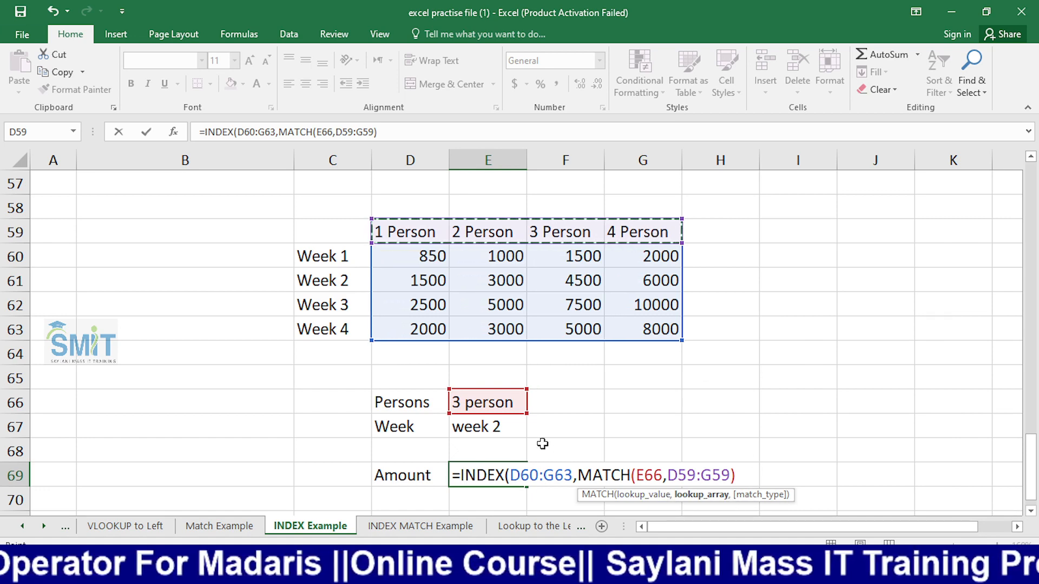
- Remove the MATCH on persons from the formula in E69, keeping only INDEX with the array D60:G63
{"action": "key", "text": "BackSpace"}
{"action": "key", "text": "BackSpace"}
{"action": "key", "text": "BackSpace"}
{"action": "key", "text": "BackSpace"}
{"action": "key", "text": "BackSpace"}
{"action": "key", "text": "BackSpace"}
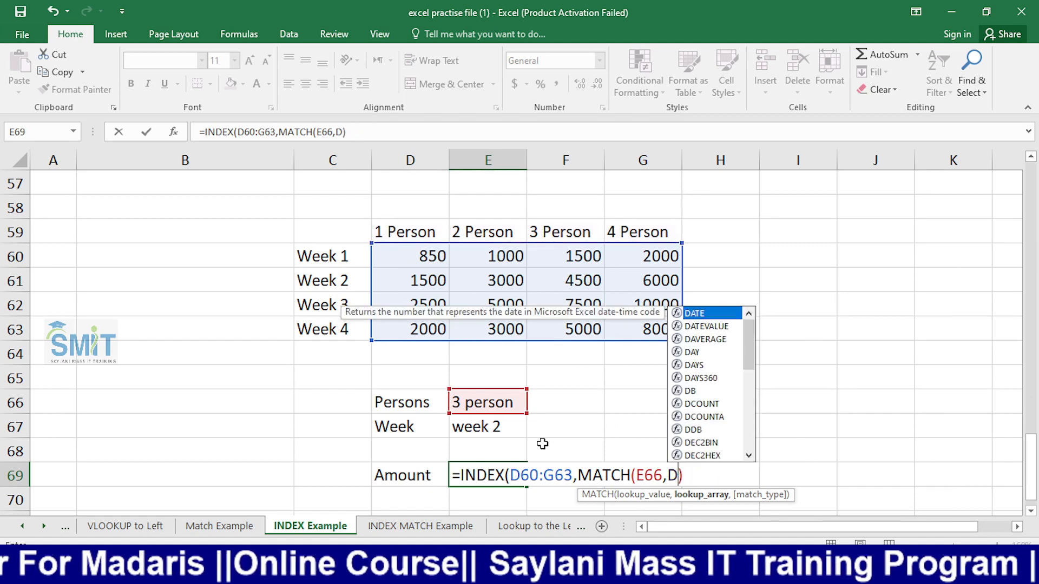
{"action": "key", "text": "BackSpace"}
{"action": "key", "text": "BackSpace"}
{"action": "key", "text": "BackSpace"}
{"action": "key", "text": "BackSpace"}
{"action": "key", "text": "BackSpace"}
{"action": "key", "text": "BackSpace"}
{"action": "key", "text": "BackSpace"}
{"action": "key", "text": "BackSpace"}
{"action": "key", "text": "BackSpace"}
{"action": "key", "text": "BackSpace"}
{"action": "key", "text": "BackSpace"}
{"action": "key", "text": "BackSpace"}
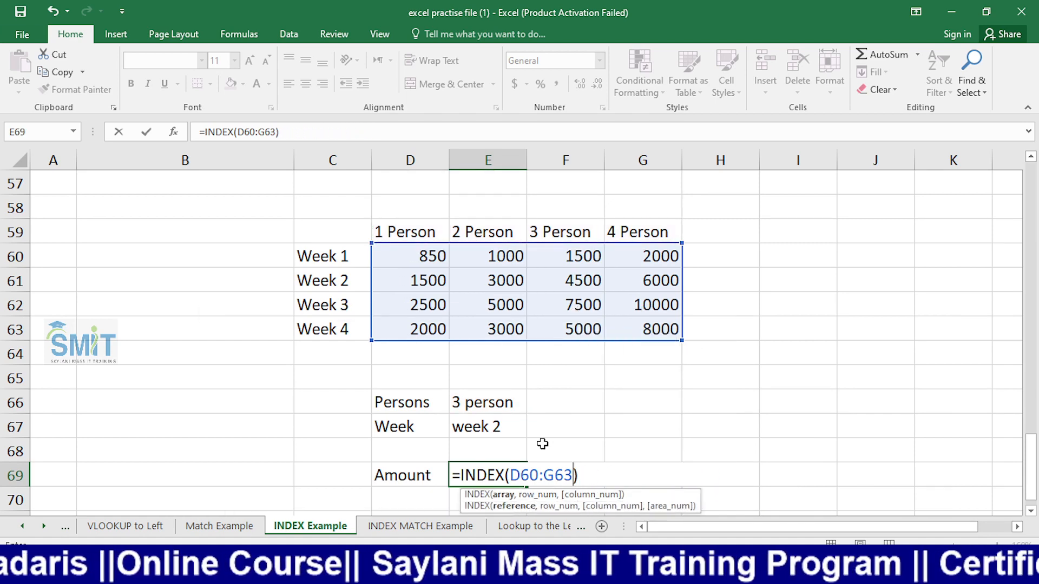
- Try to use MATCH(E67,C60:C63,0) as the row argument of E69's INDEX formula, and discard the edit
{"action": "type", "text": ","}
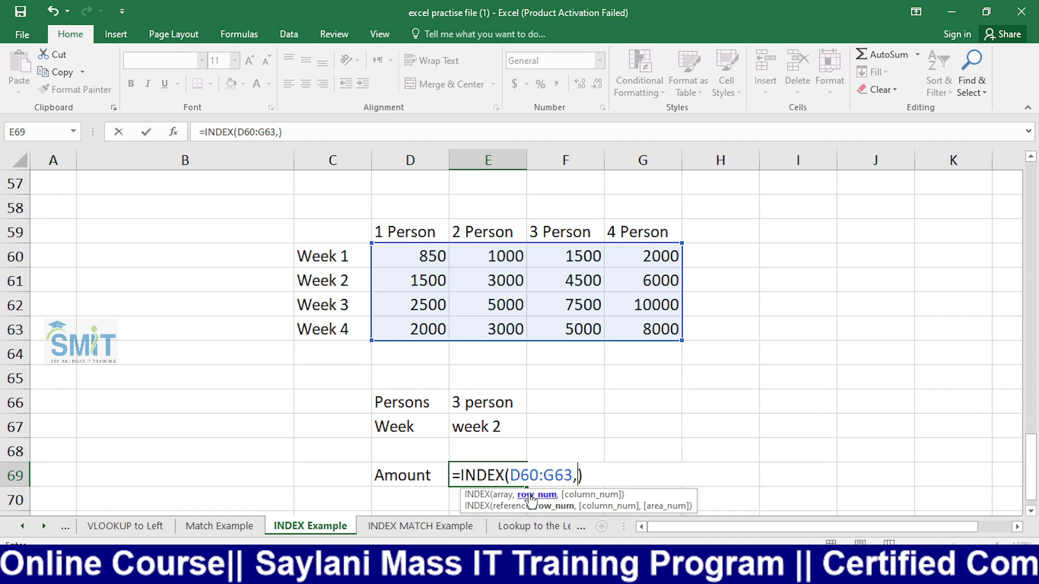
{"action": "type", "text": "matc"}
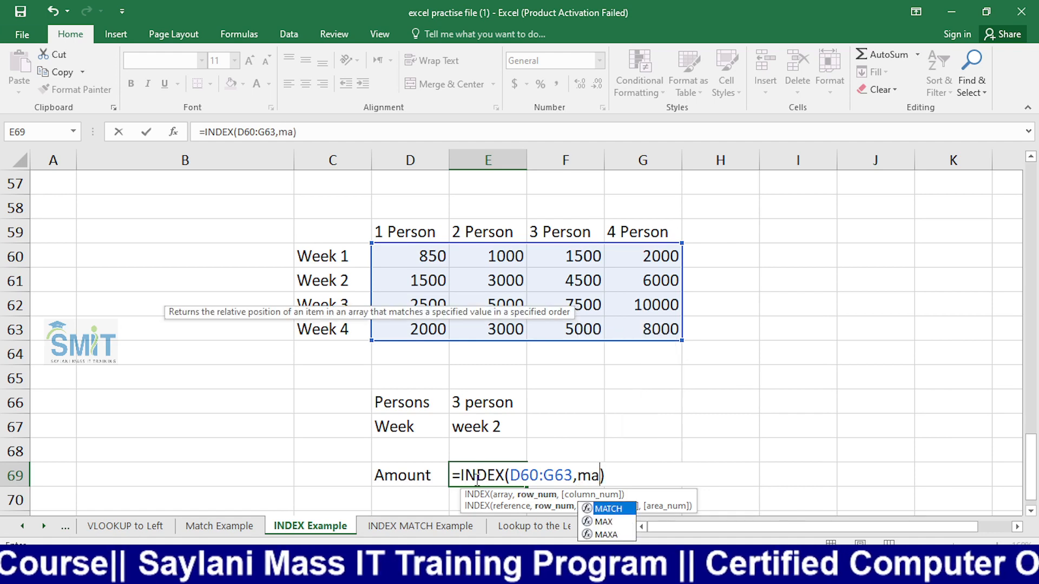
{"action": "key", "text": "Tab"}
{"action": "type", "text": ")"}
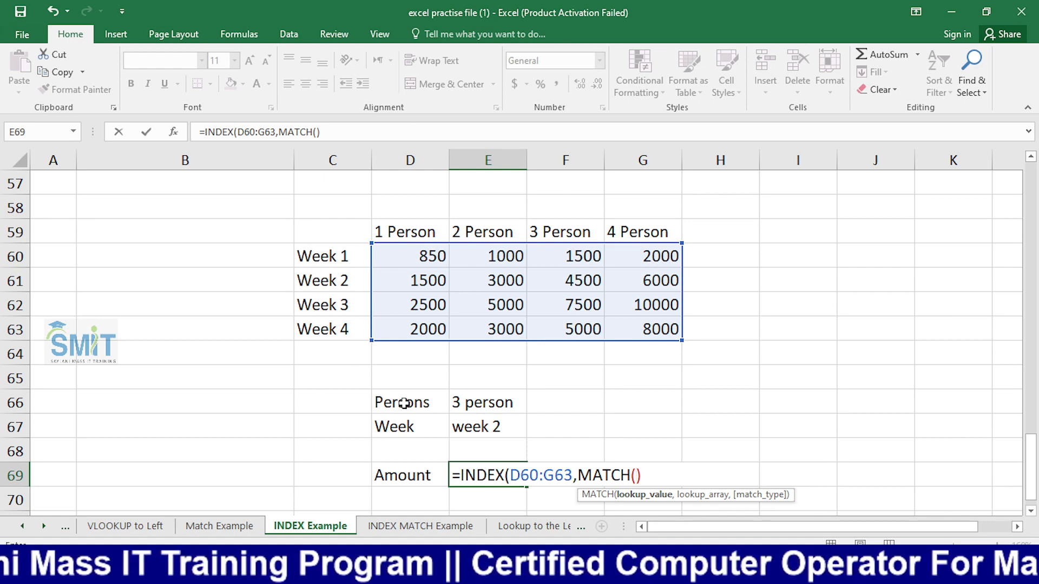
{"action": "left_click", "coordinate": [473, 427]}
{"action": "type", "text": ","}
{"action": "left_click_drag", "start_coordinate": [343, 257], "coordinate": [341, 326]}
{"action": "type", "text": ","}
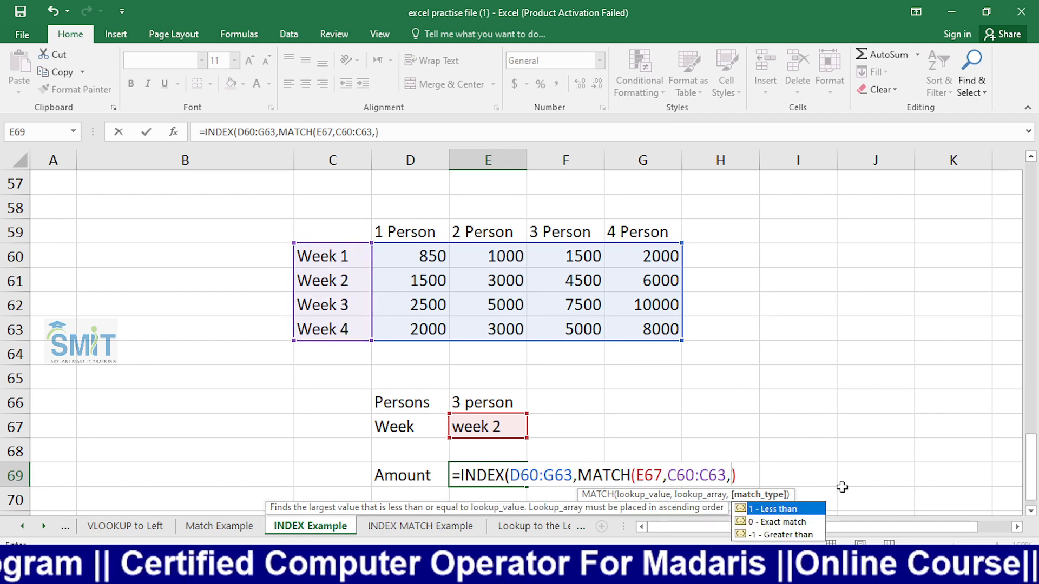
{"action": "type", "text": "0"}
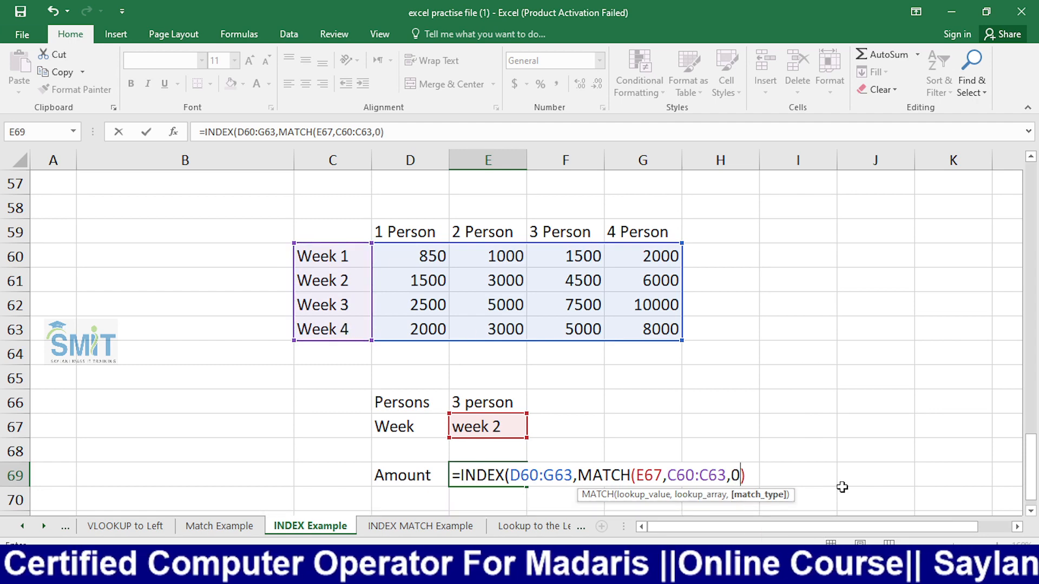
{"action": "key", "text": "Return"}
{"action": "key", "text": "n"}
{"action": "key", "text": "Return"}
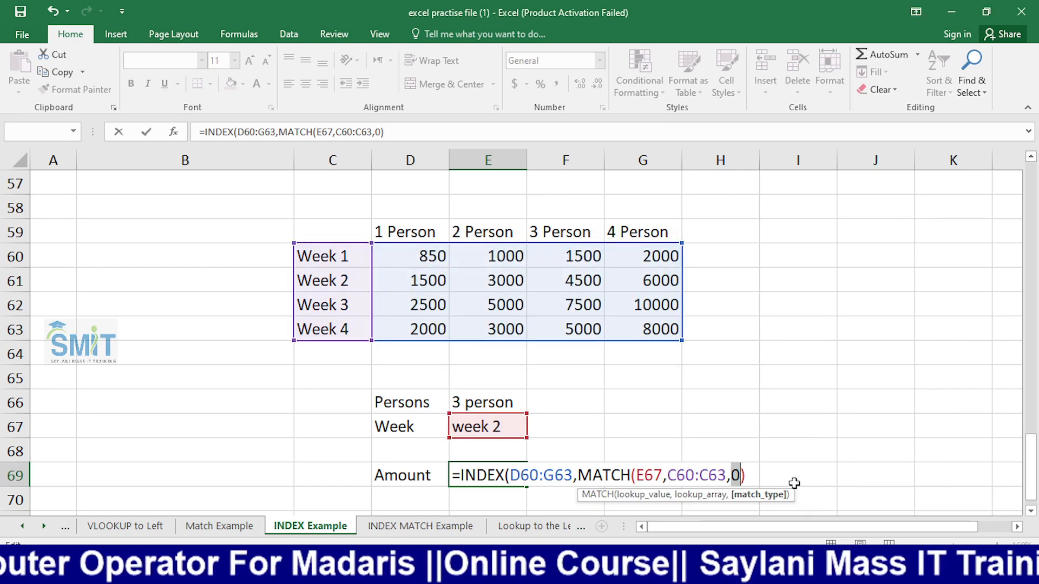
{"action": "left_click", "coordinate": [773, 478]}
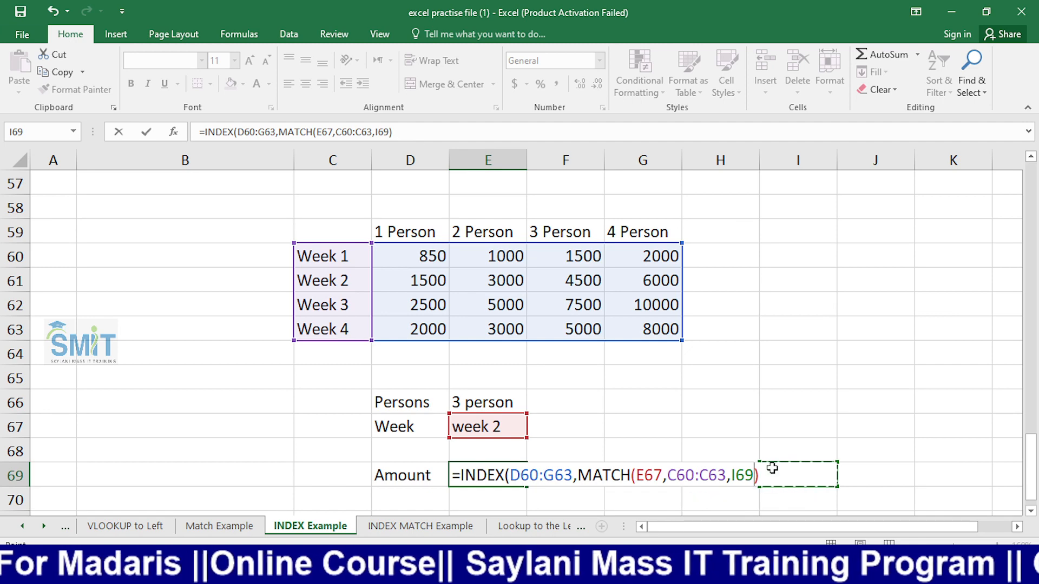
{"action": "key", "text": "Escape"}
- Remove the fixed row and column numbers from E69's INDEX formula and start a MATCH function as its row argument
{"action": "double_click", "coordinate": [511, 477]}
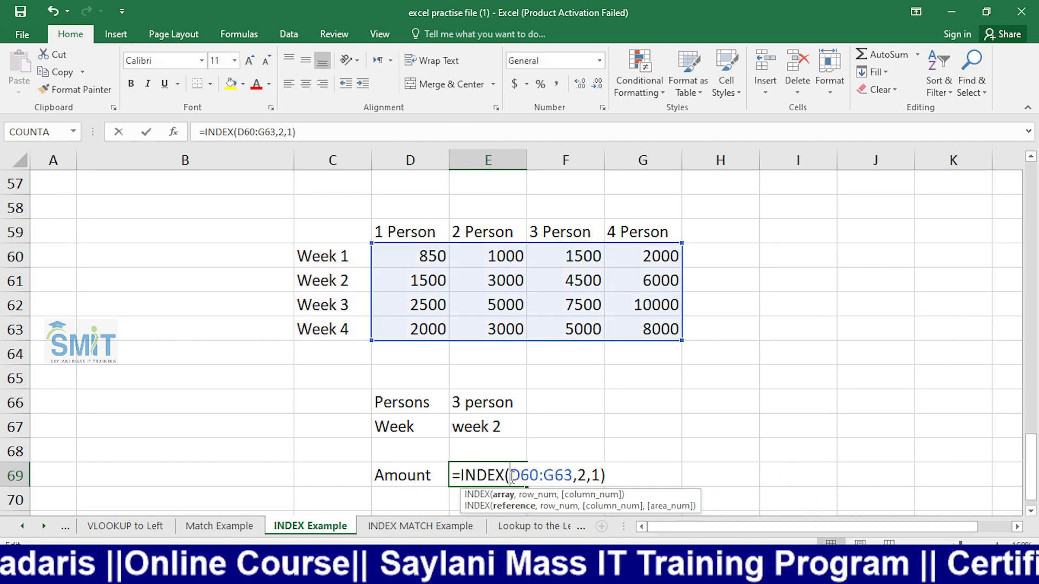
{"action": "left_click", "coordinate": [608, 477]}
{"action": "key", "text": "BackSpace"}
{"action": "key", "text": "BackSpace"}
{"action": "key", "text": "BackSpace"}
{"action": "key", "text": "BackSpace"}
{"action": "type", "text": "mat"}
{"action": "key", "text": "Tab"}
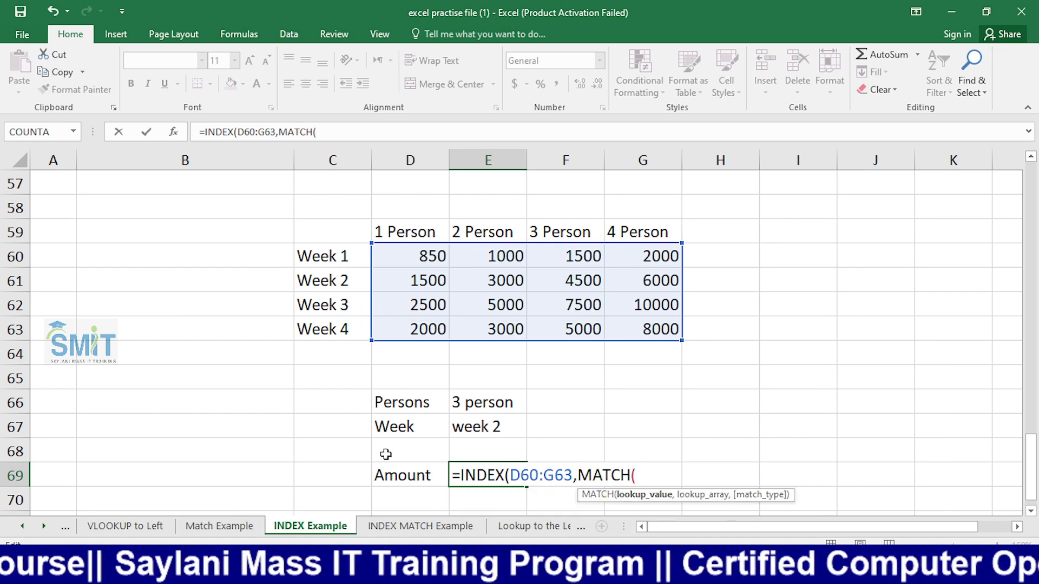
- Complete the row MATCH with lookup value D67, lookup array C60:C63 and exact match (0)
{"action": "left_click", "coordinate": [403, 430]}
{"action": "type", "text": ","}
{"action": "left_click_drag", "start_coordinate": [308, 254], "coordinate": [321, 327]}
{"action": "type", "text": ","}
{"action": "key", "text": "Down"}
{"action": "key", "text": "Tab"}
{"action": "type", "text": ")"}
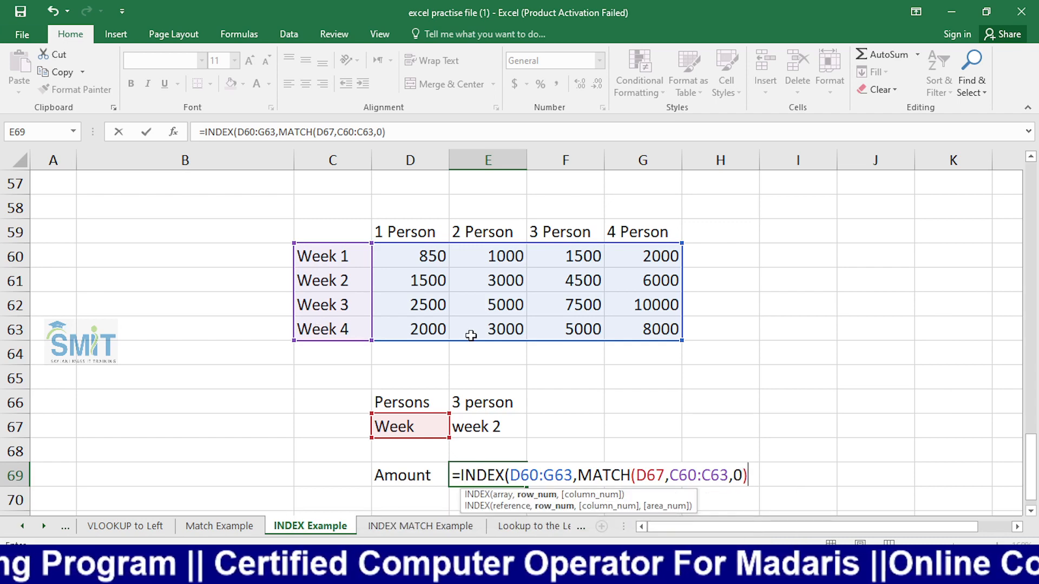
- Add an exact-match MATCH as the column argument of E69's INDEX formula, looking up E66 in D59:G59
{"action": "type", "text": ","}
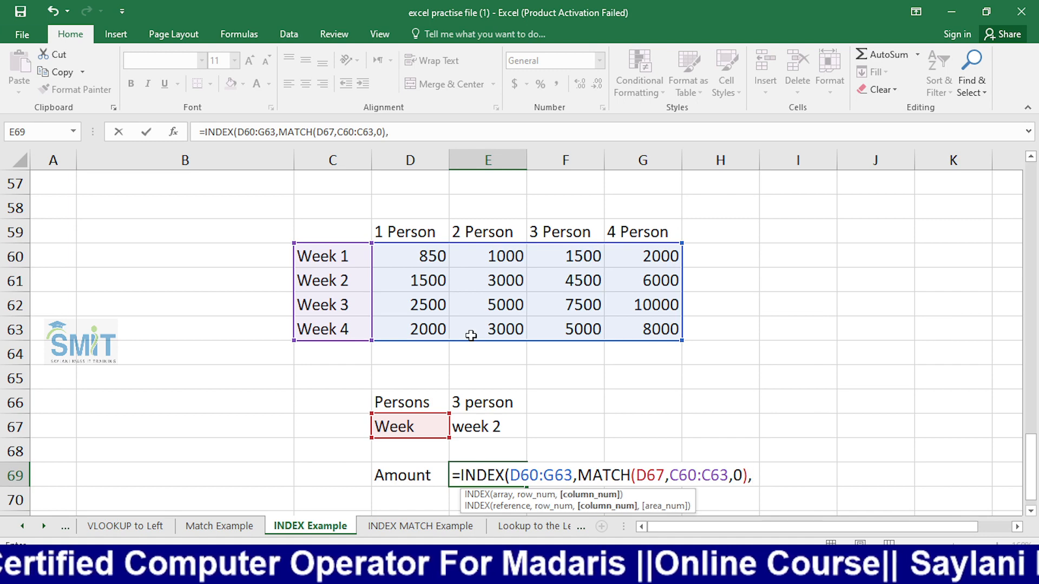
{"action": "type", "text": "mat"}
{"action": "key", "text": "Tab"}
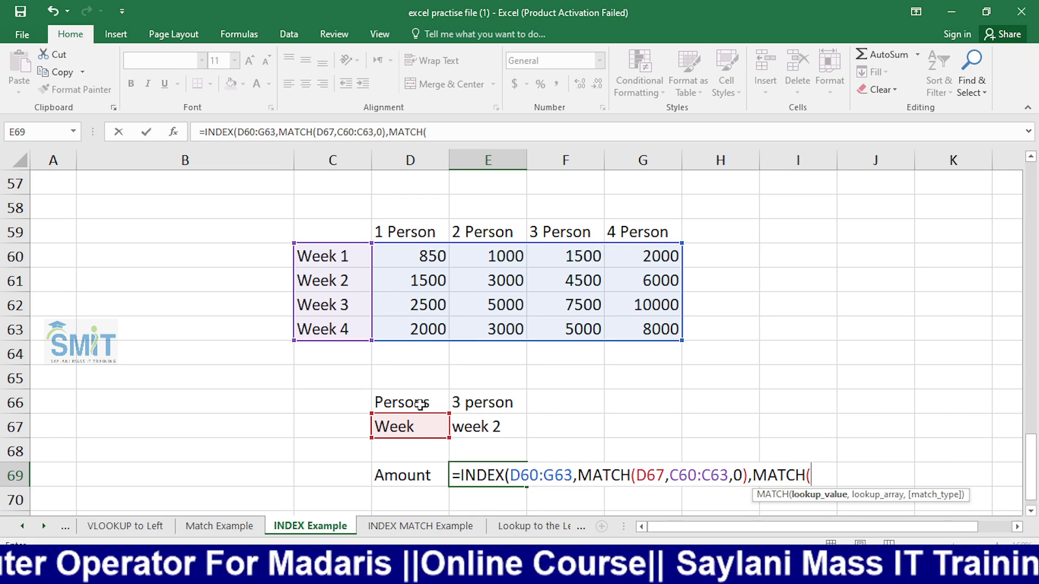
{"action": "left_click", "coordinate": [494, 410]}
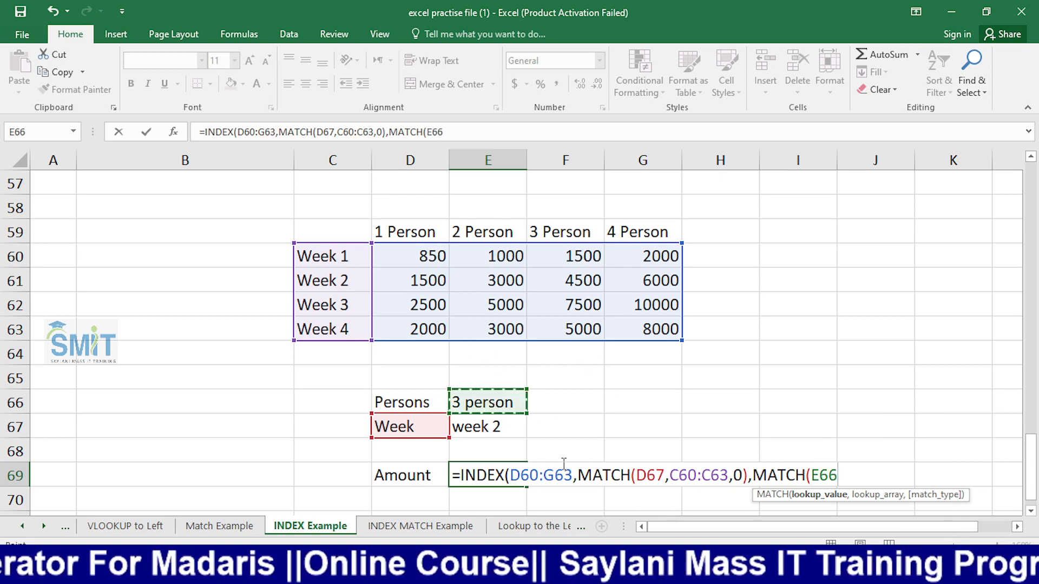
{"action": "type", "text": ","}
{"action": "left_click_drag", "start_coordinate": [411, 232], "coordinate": [631, 237]}
{"action": "type", "text": ","}
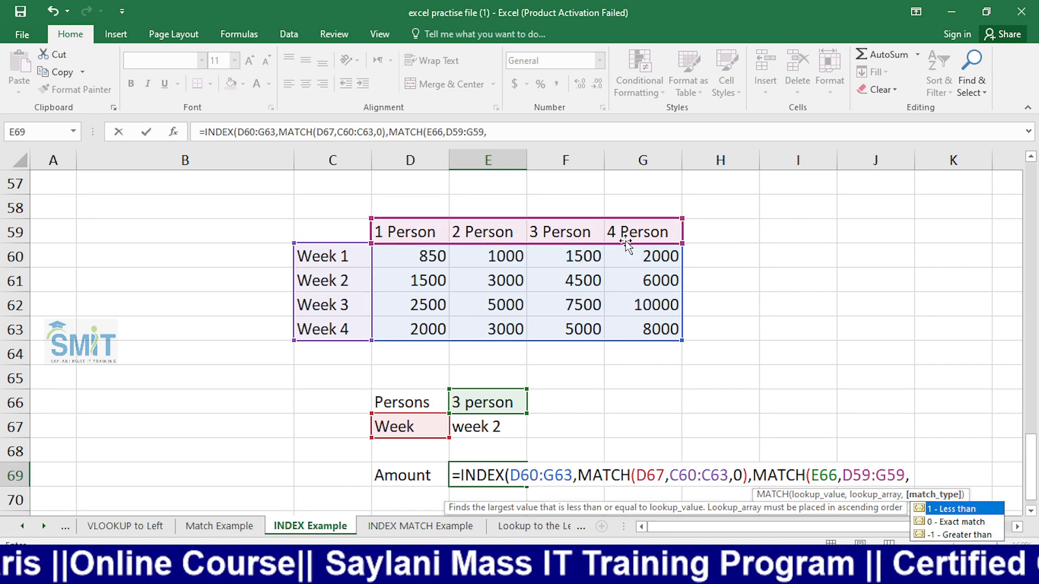
{"action": "type", "text": "0)"}
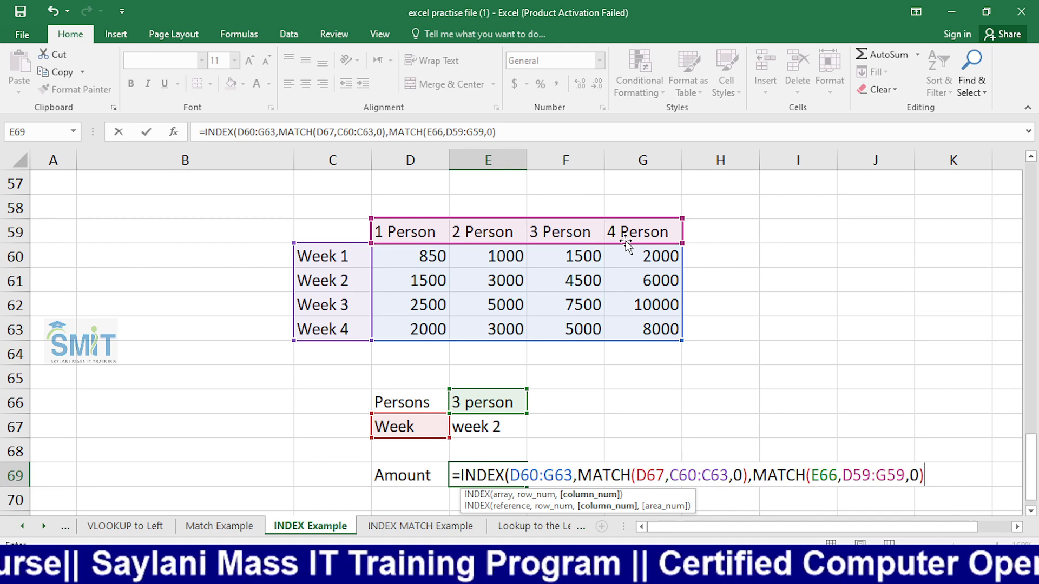
- Correct the row MATCH's lookup value in E69's formula to E67 and commit the formula
{"action": "left_click", "coordinate": [650, 476]}
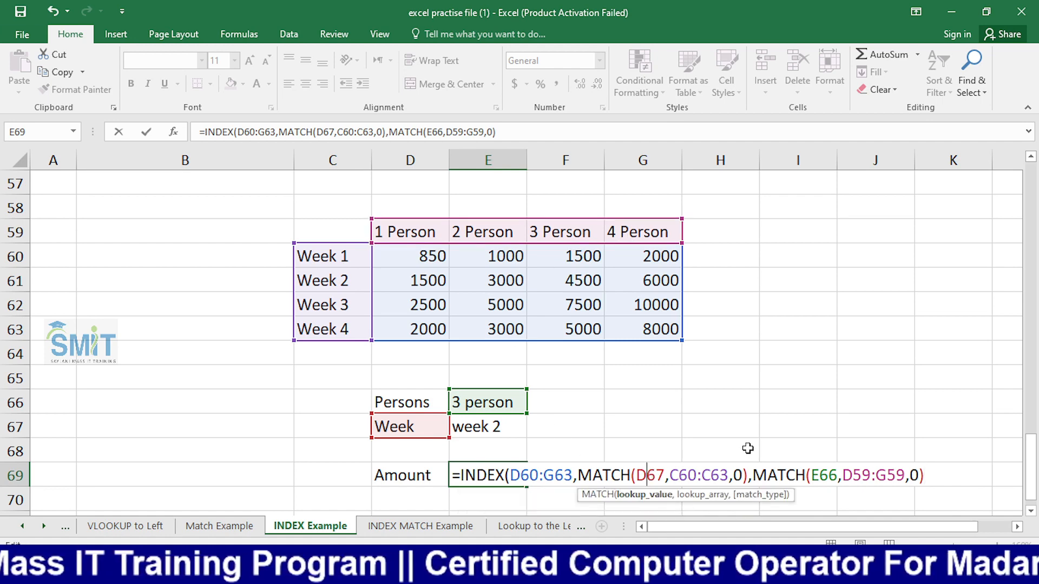
{"action": "key", "text": "BackSpace"}
{"action": "type", "text": "e"}
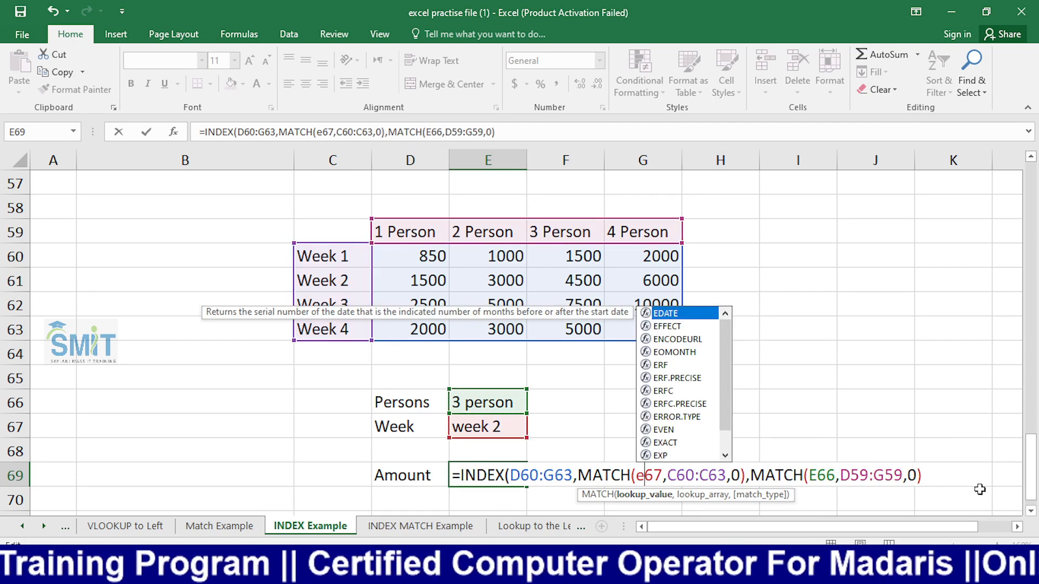
{"action": "left_click", "coordinate": [922, 475]}
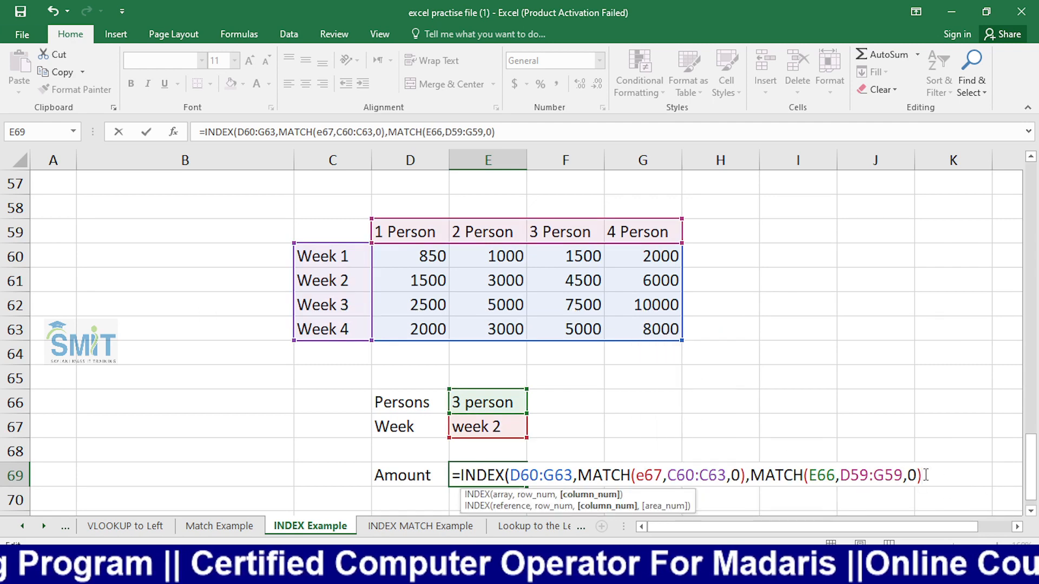
{"action": "key", "text": "Return"}
{"action": "scroll", "coordinate": [462, 472], "scroll_direction": "down", "scroll_amount": 2}
{"action": "scroll", "coordinate": [462, 473], "scroll_direction": "up", "scroll_amount": 2}
{"action": "left_click", "coordinate": [499, 476]}
- Set the persons value in E66 to 2 person and compare the amount with the table entry for week 2
{"action": "left_click", "coordinate": [506, 406]}
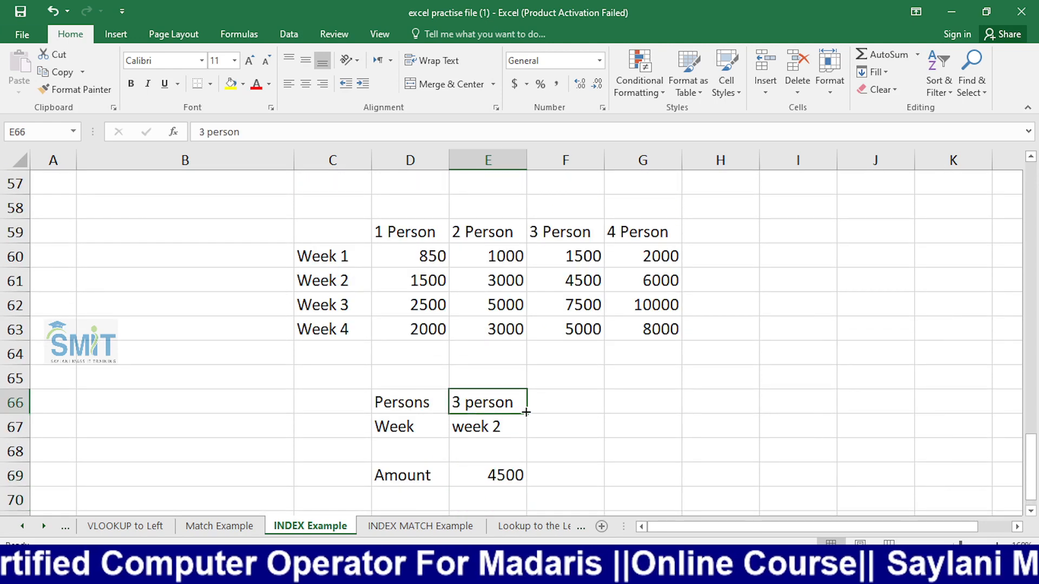
{"action": "double_click", "coordinate": [463, 403]}
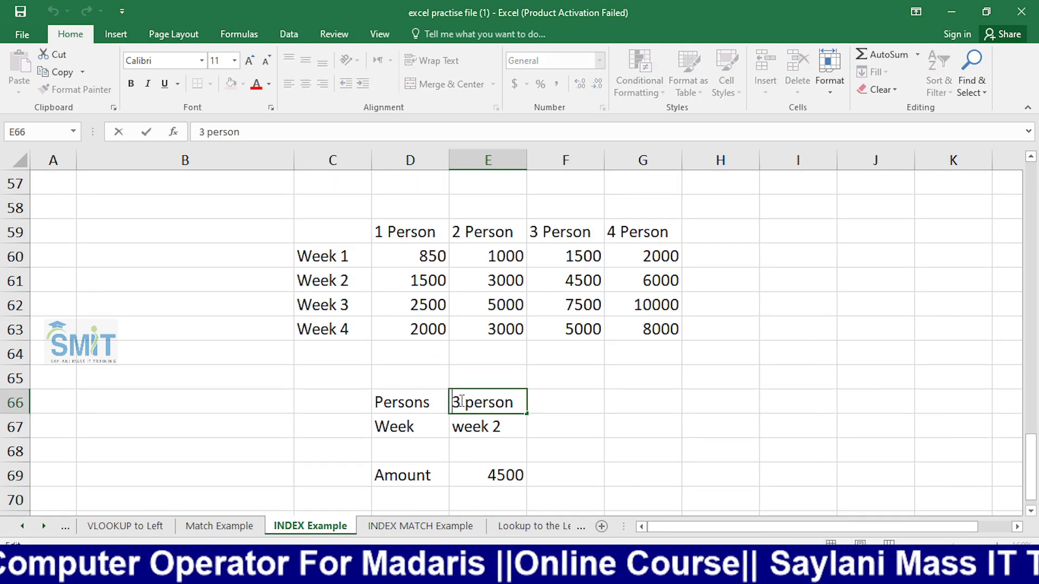
{"action": "key", "text": "BackSpace"}
{"action": "type", "text": "2"}
{"action": "key", "text": "Return"}
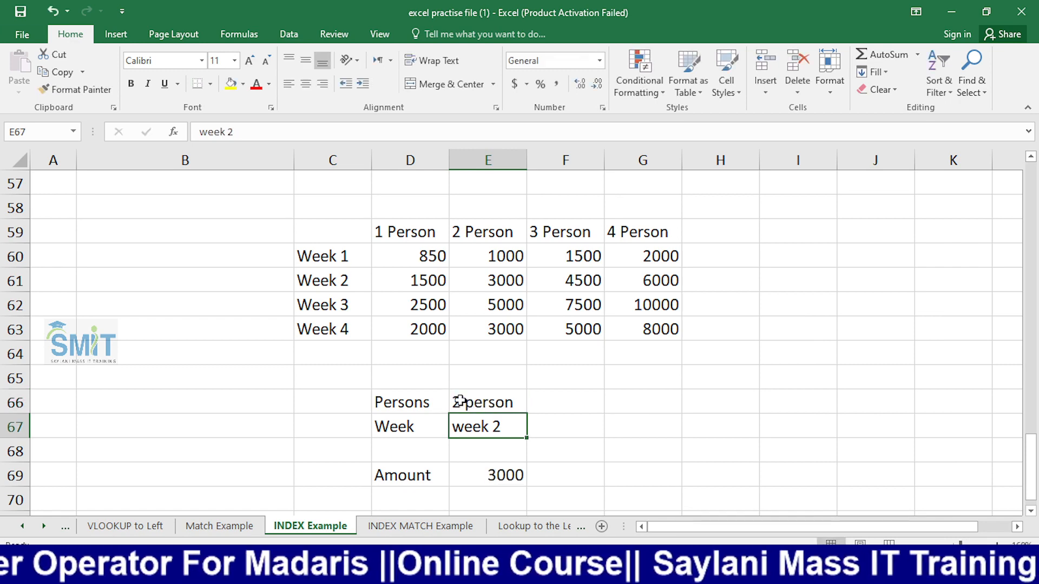
{"action": "key", "text": "Return"}
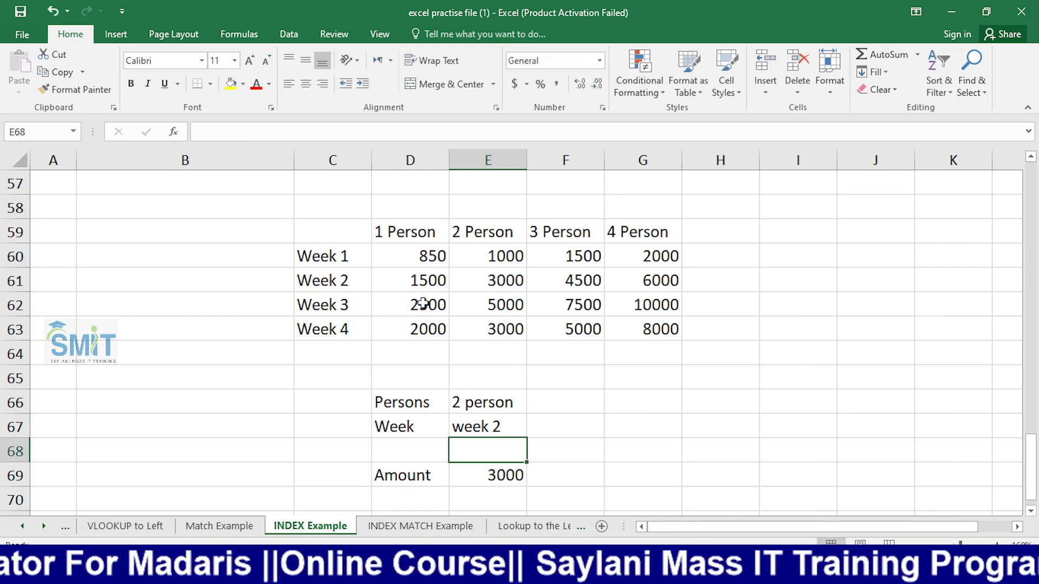
{"action": "left_click", "coordinate": [495, 242]}
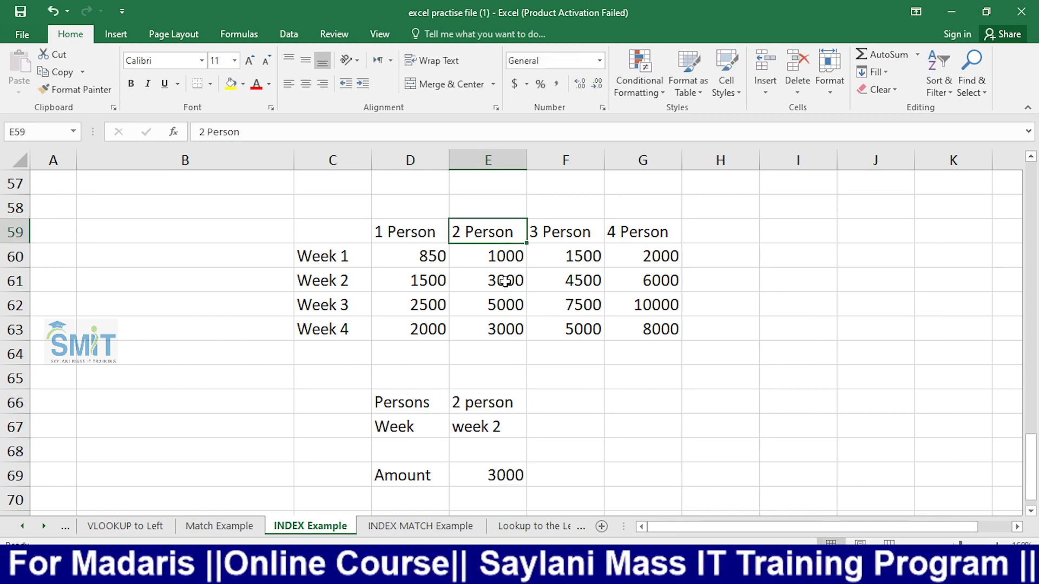
{"action": "left_click", "coordinate": [477, 282]}
- Set the week in E67 to week 5
{"action": "left_click", "coordinate": [488, 431]}
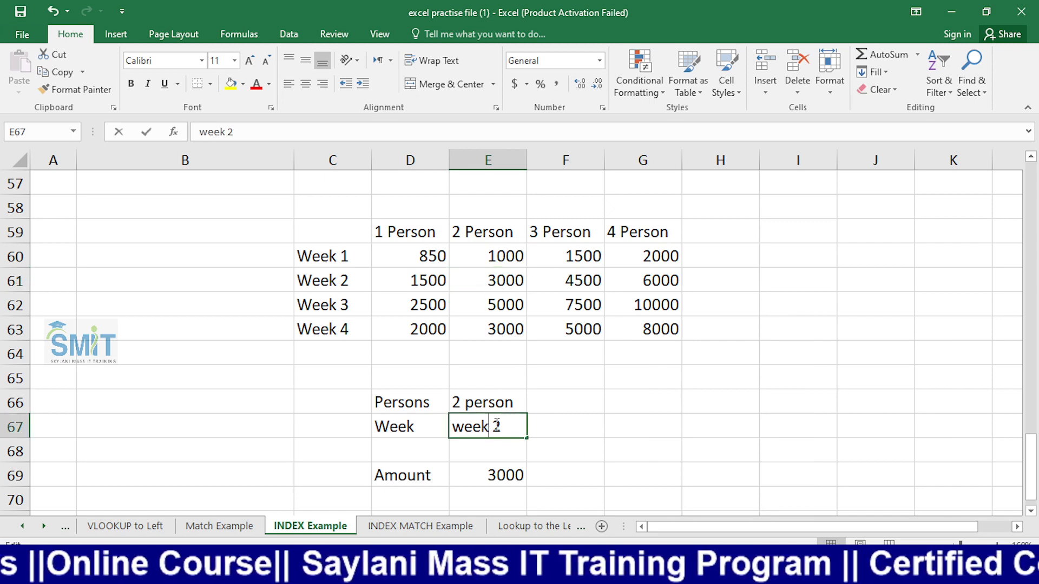
{"action": "double_click", "coordinate": [499, 425]}
{"action": "key", "text": "BackSpace"}
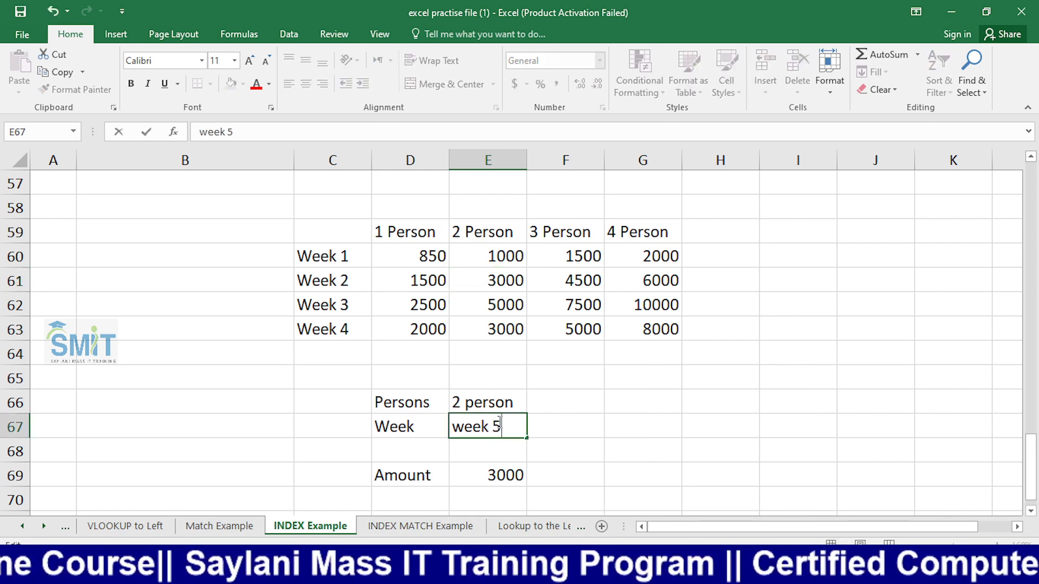
{"action": "key", "text": "Return"}
- Set the week in E67 to week 4 and check the amount against the table's 2 Person column
{"action": "left_click", "coordinate": [482, 432]}
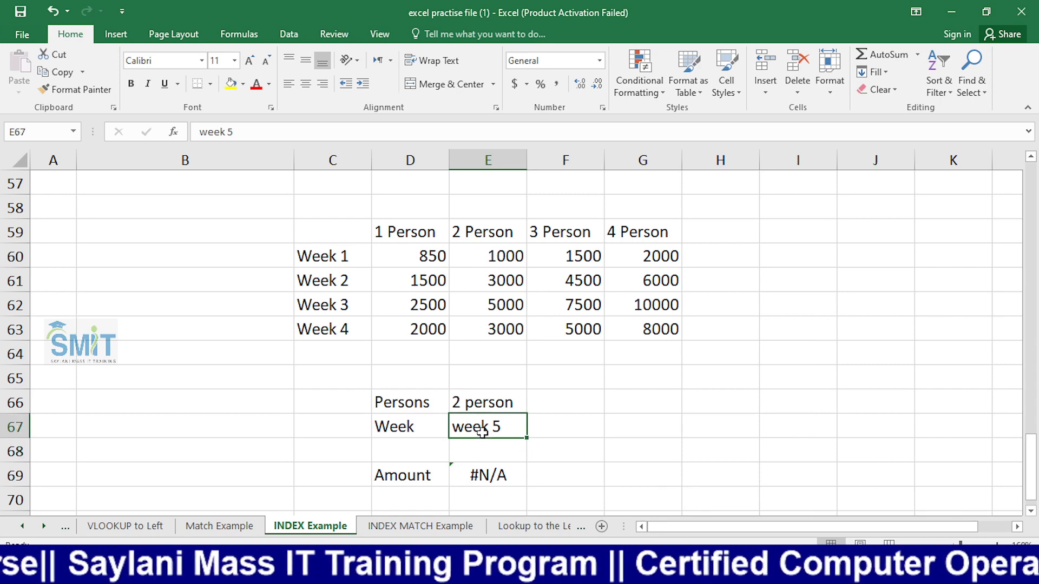
{"action": "double_click", "coordinate": [483, 432]}
{"action": "key", "text": "BackSpace"}
{"action": "type", "text": "4"}
{"action": "key", "text": "Return"}
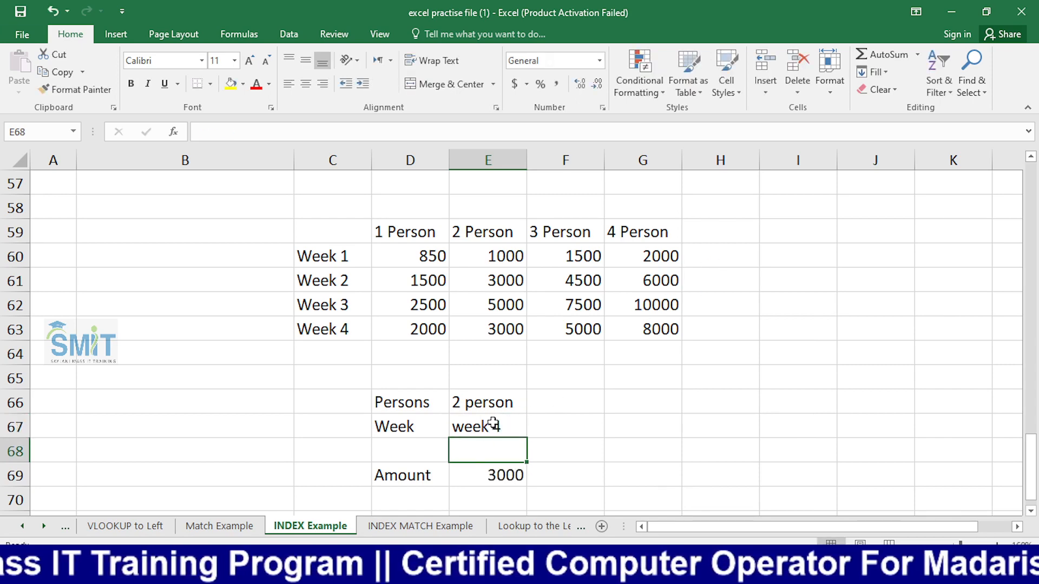
{"action": "left_click", "coordinate": [336, 283]}
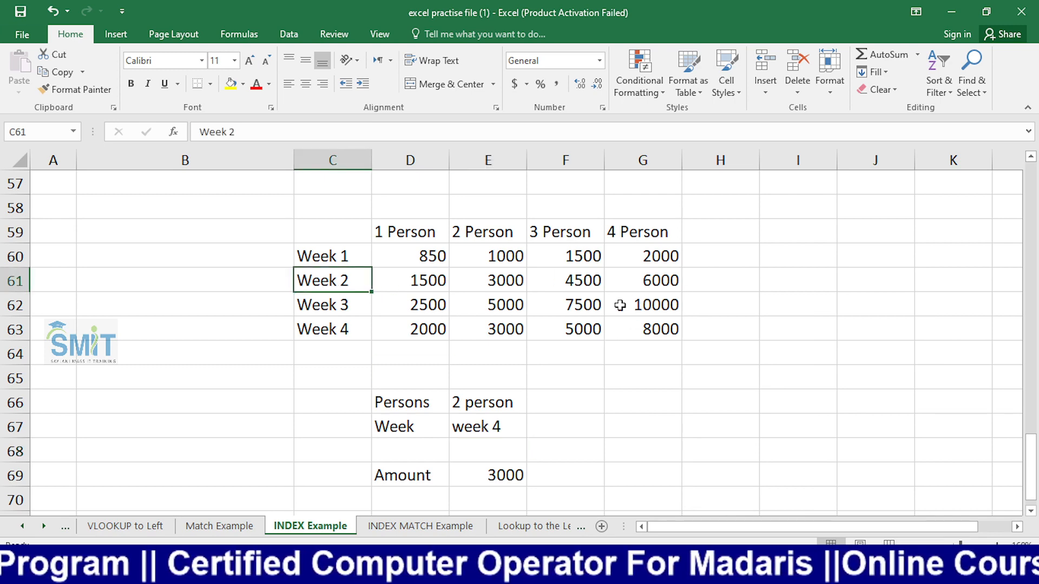
{"action": "left_click", "coordinate": [493, 333]}
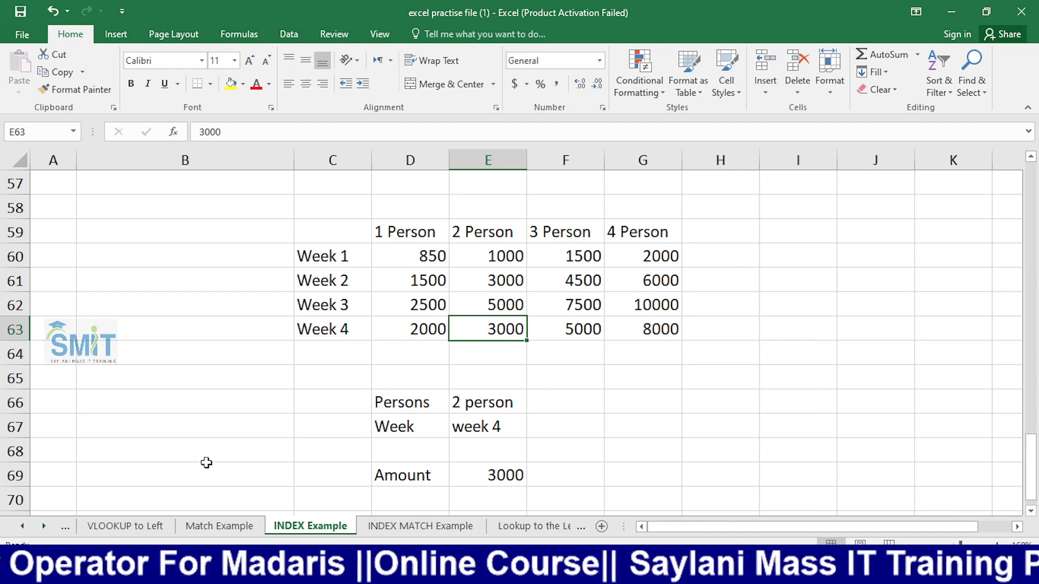
- Go to the Vlookup Formula sheet and select D13, the cell below the Codes heading
{"action": "left_click", "coordinate": [66, 527]}
{"action": "left_click", "coordinate": [66, 527]}
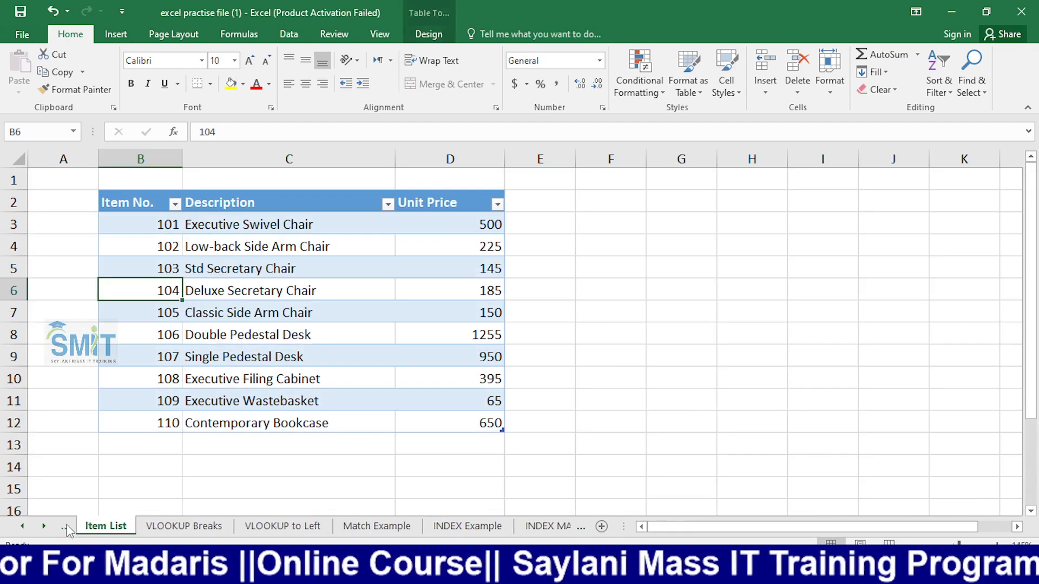
{"action": "left_click", "coordinate": [66, 526]}
{"action": "left_click", "coordinate": [66, 526]}
{"action": "left_click", "coordinate": [244, 474]}
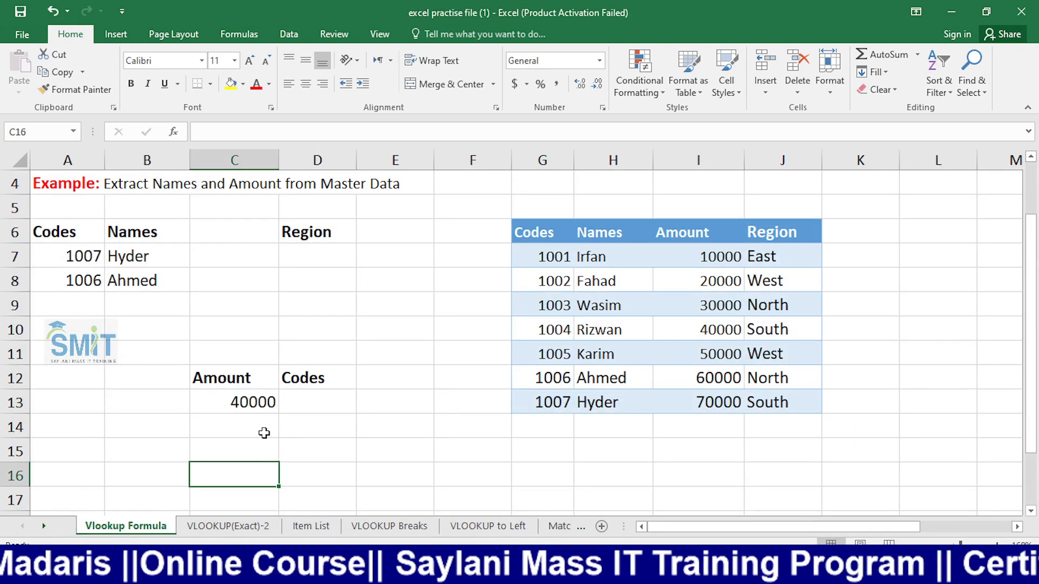
{"action": "left_click", "coordinate": [262, 401]}
{"action": "left_click", "coordinate": [316, 403]}
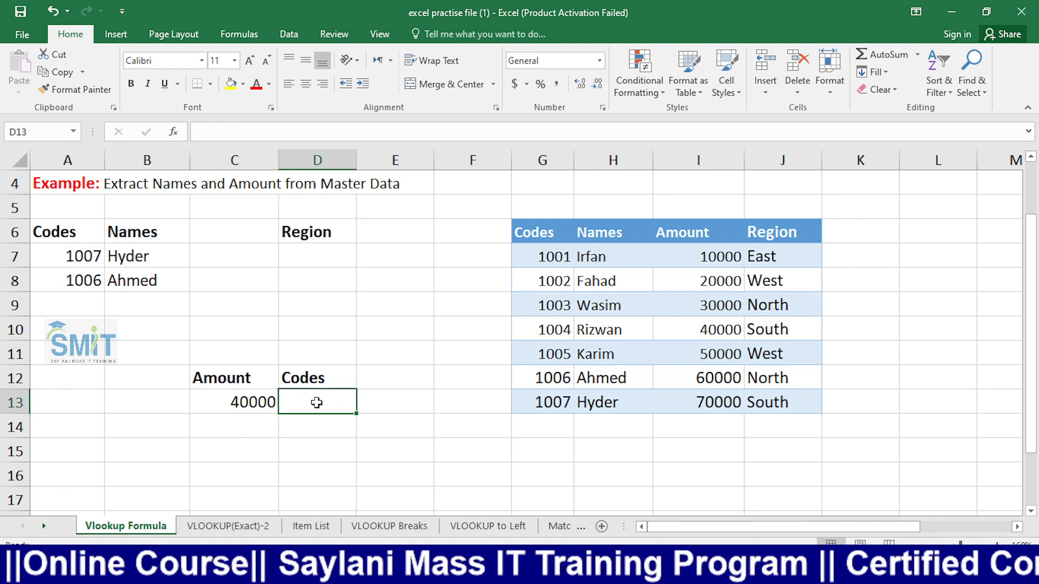
{"action": "left_click", "coordinate": [315, 425]}
{"action": "left_click", "coordinate": [314, 401]}
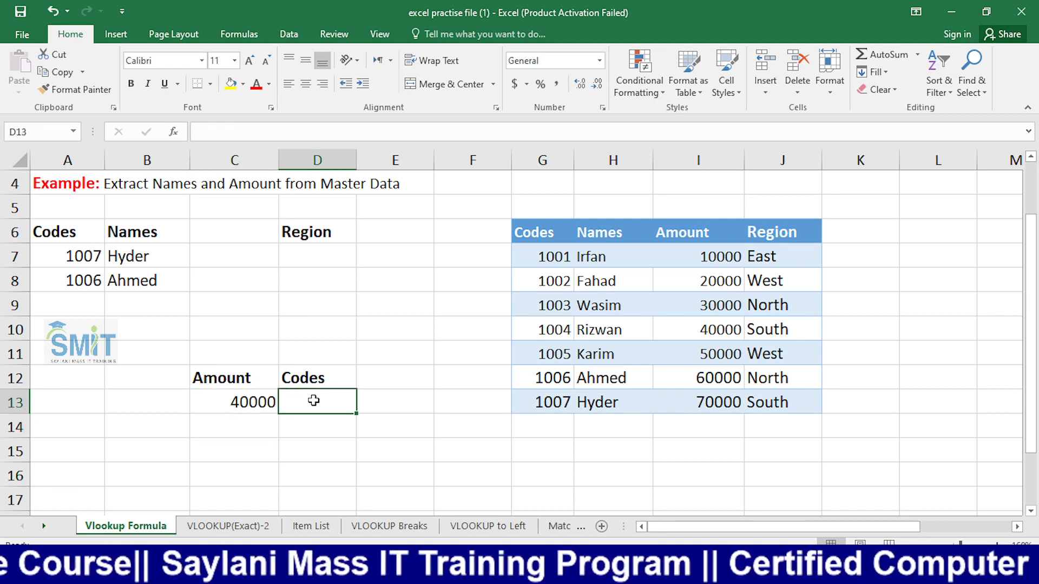
- Enter an INDEX formula in D13 with the array G7:G13 and row number 4
{"action": "type", "text": "=o"}
{"action": "key", "text": "BackSpace"}
{"action": "type", "text": "i"}
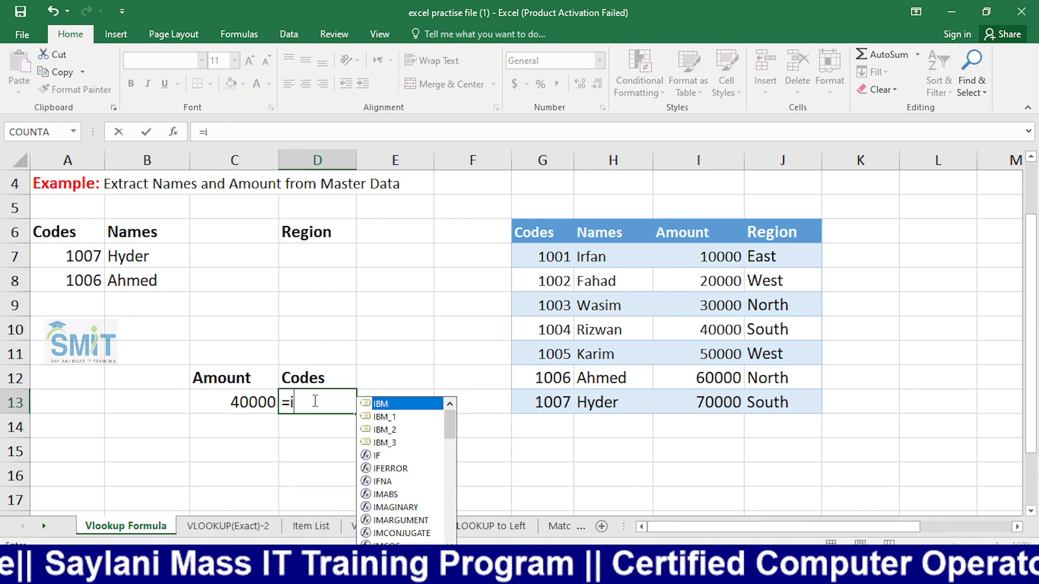
{"action": "type", "text": "ndex"}
{"action": "key", "text": "Tab"}
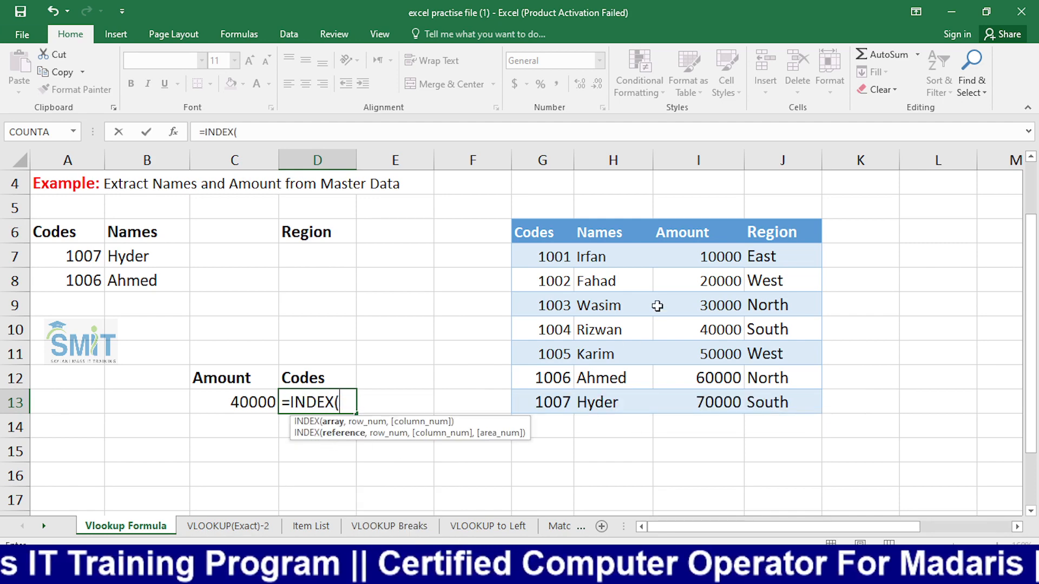
{"action": "left_click_drag", "start_coordinate": [557, 254], "coordinate": [554, 407]}
{"action": "type", "text": ","}
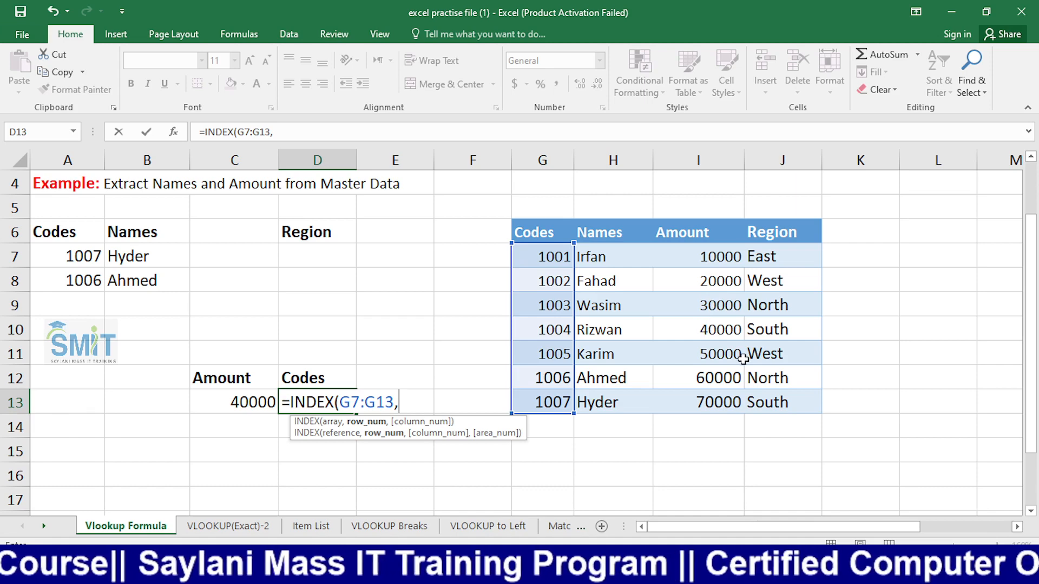
{"action": "type", "text": ")"}
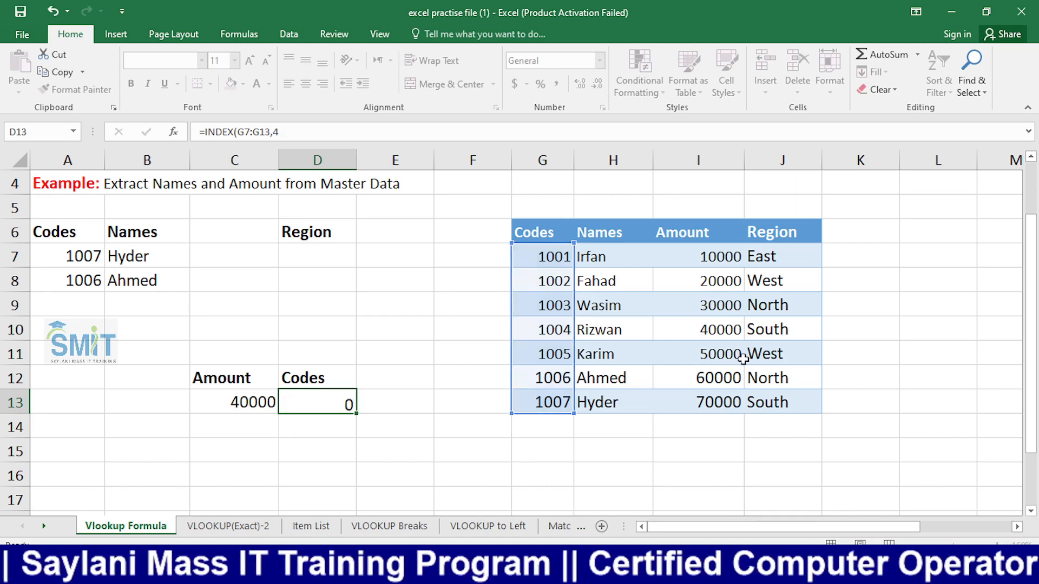
{"action": "key", "text": "Return"}
{"action": "left_click", "coordinate": [313, 399]}
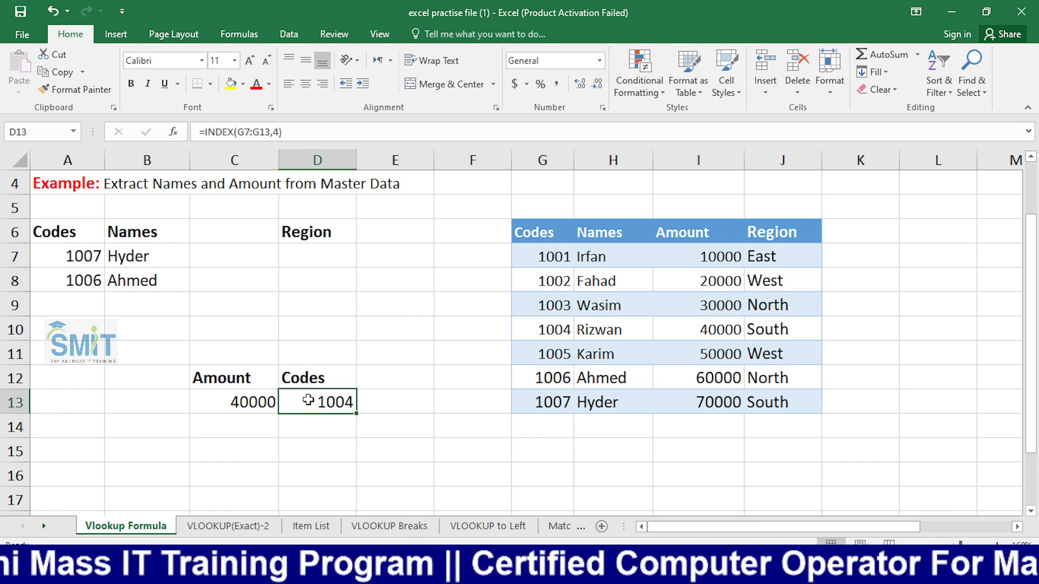
- Set the lookup amount in C13 to 50000
{"action": "double_click", "coordinate": [268, 403]}
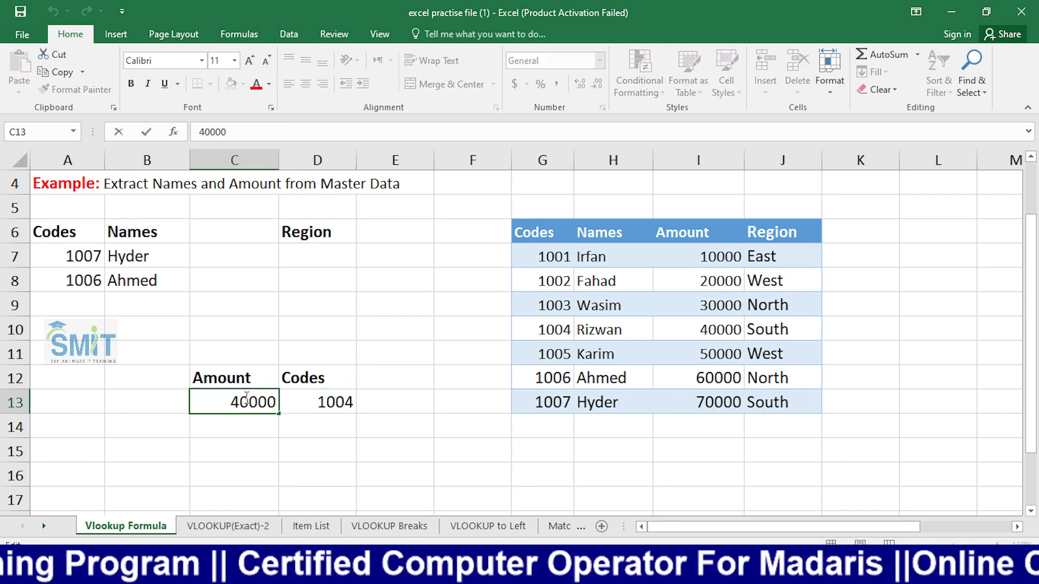
{"action": "key", "text": "BackSpace"}
{"action": "key", "text": "Return"}
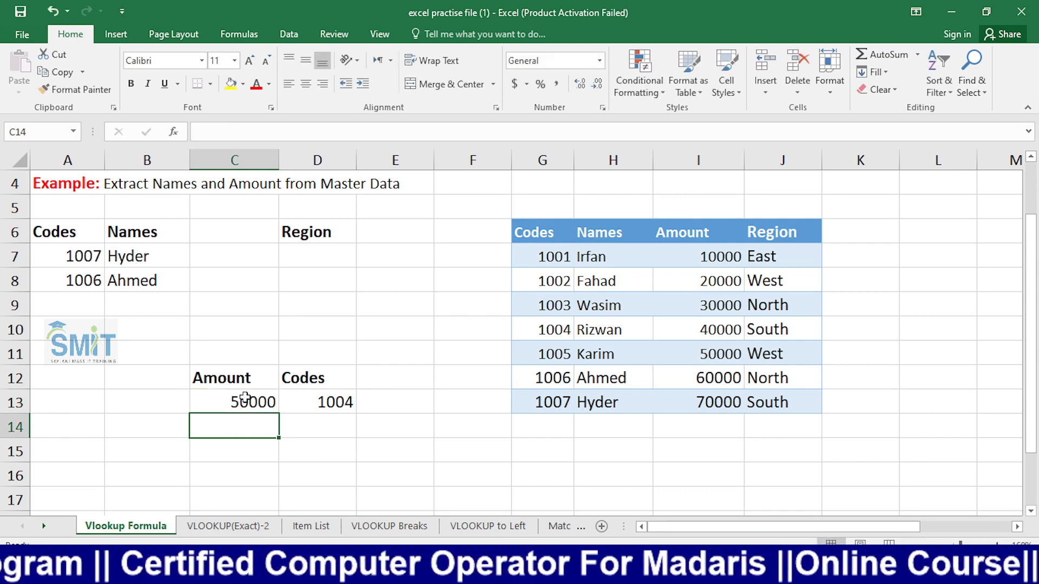
- Replace row number 4 in D13's INDEX formula with a nested MATCH function
{"action": "left_click", "coordinate": [387, 400]}
{"action": "left_click", "coordinate": [319, 404]}
{"action": "double_click", "coordinate": [319, 404]}
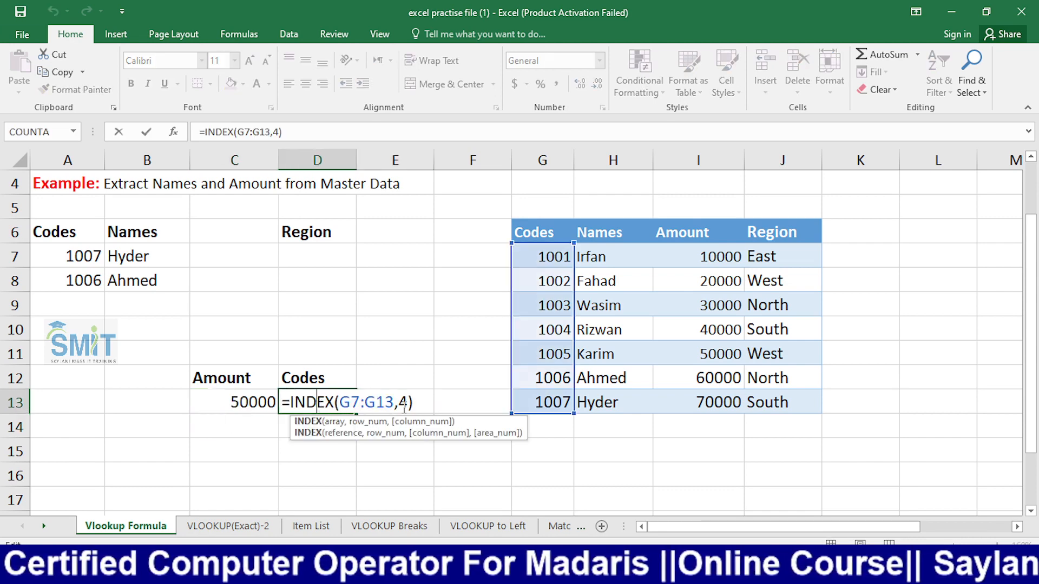
{"action": "left_click", "coordinate": [408, 394]}
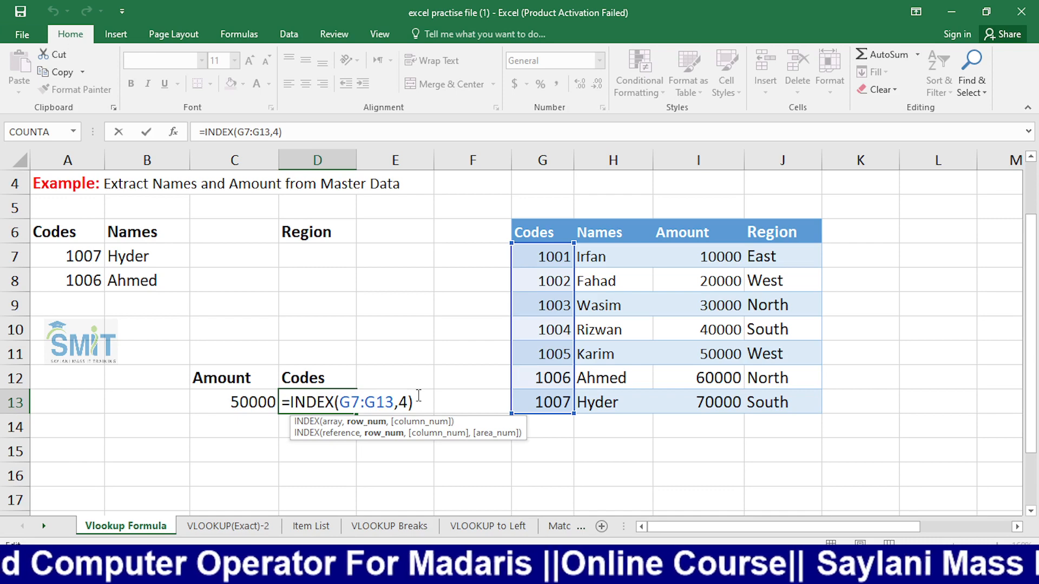
{"action": "key", "text": "BackSpace"}
{"action": "type", "text": "mat"}
{"action": "key", "text": "Tab"}
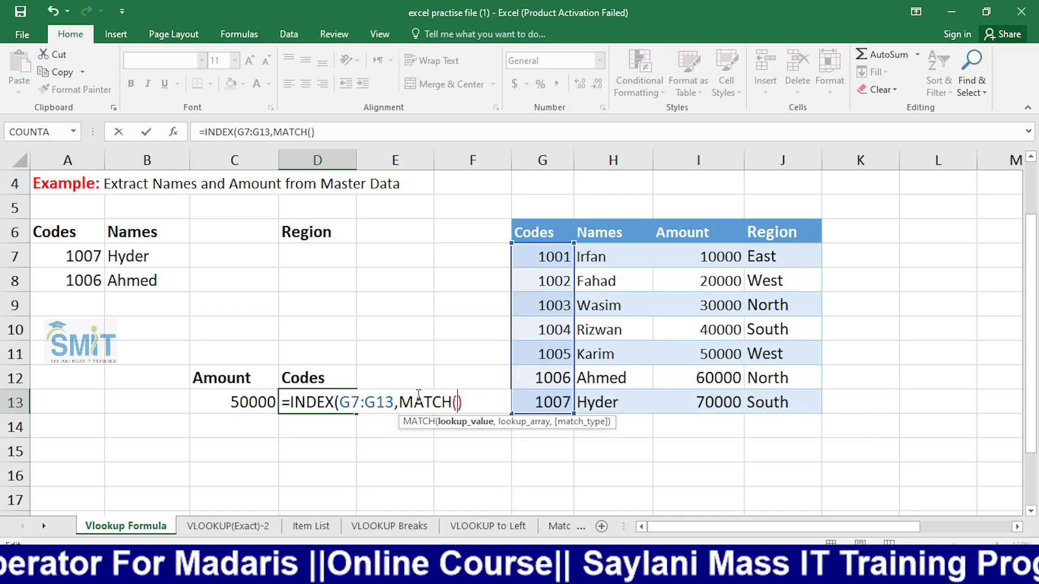
- Complete the MATCH in D13 with lookup value C13, lookup array I7:I13 and match type 0
{"action": "left_click", "coordinate": [259, 402]}
{"action": "type", "text": ","}
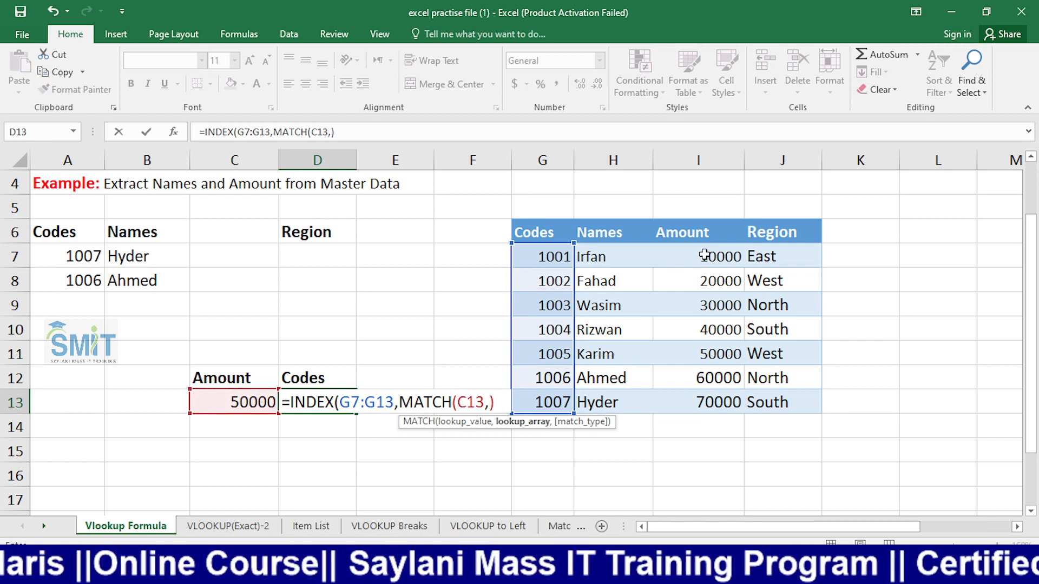
{"action": "left_click_drag", "start_coordinate": [701, 255], "coordinate": [722, 399]}
{"action": "type", "text": ",0"}
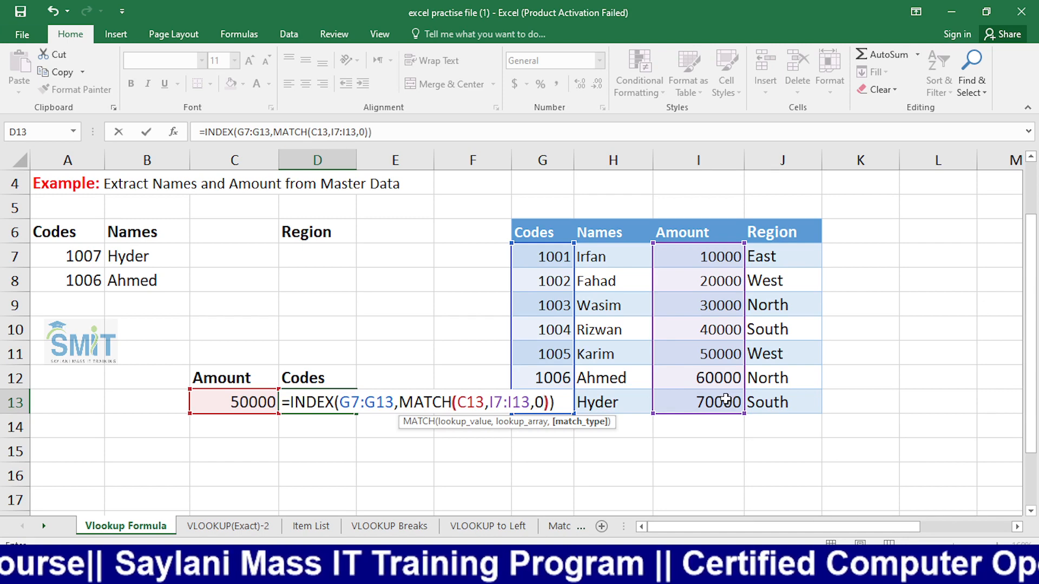
{"action": "key", "text": "Right"}
{"action": "key", "text": "Return"}
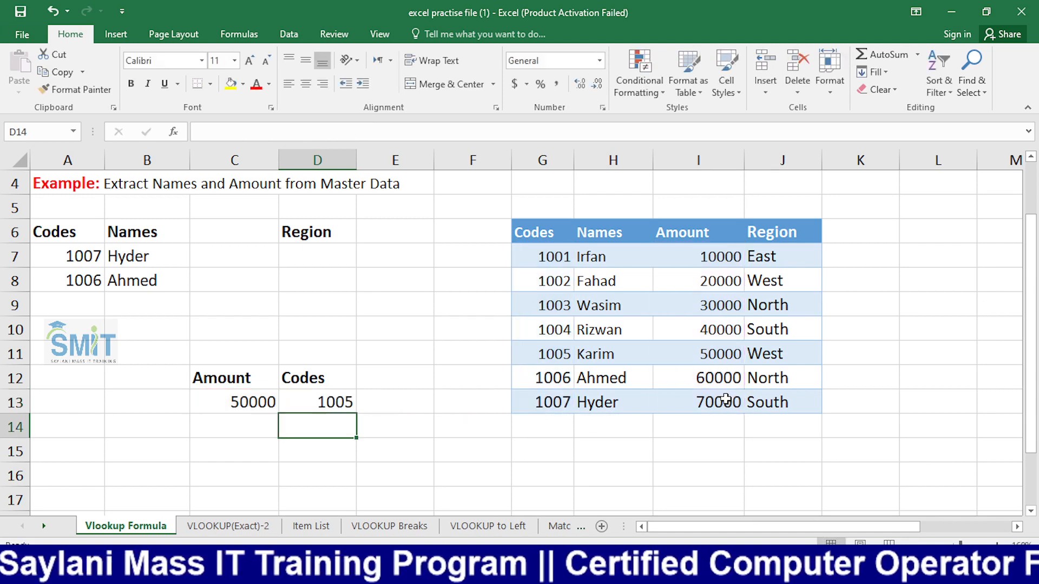
- Set the lookup amount in C13 to 10000
{"action": "left_click", "coordinate": [233, 398]}
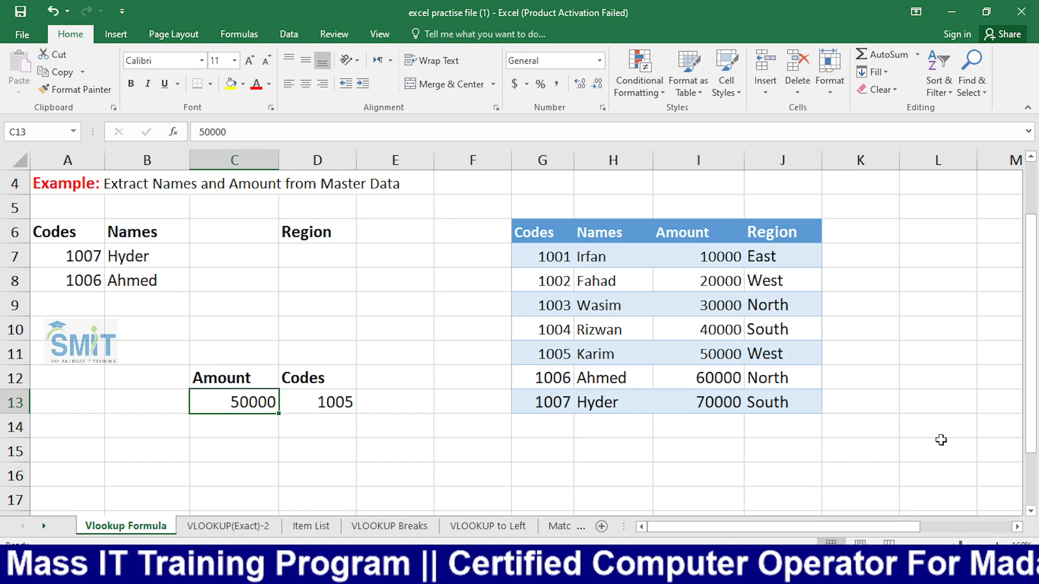
{"action": "type", "text": "10000"}
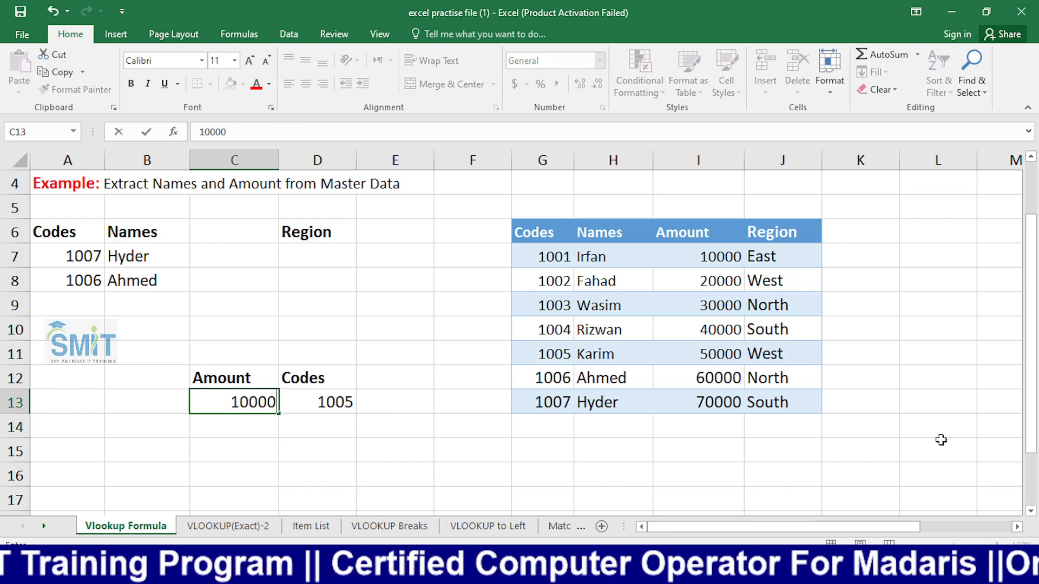
{"action": "key", "text": "Return"}
{"action": "left_click", "coordinate": [244, 400]}
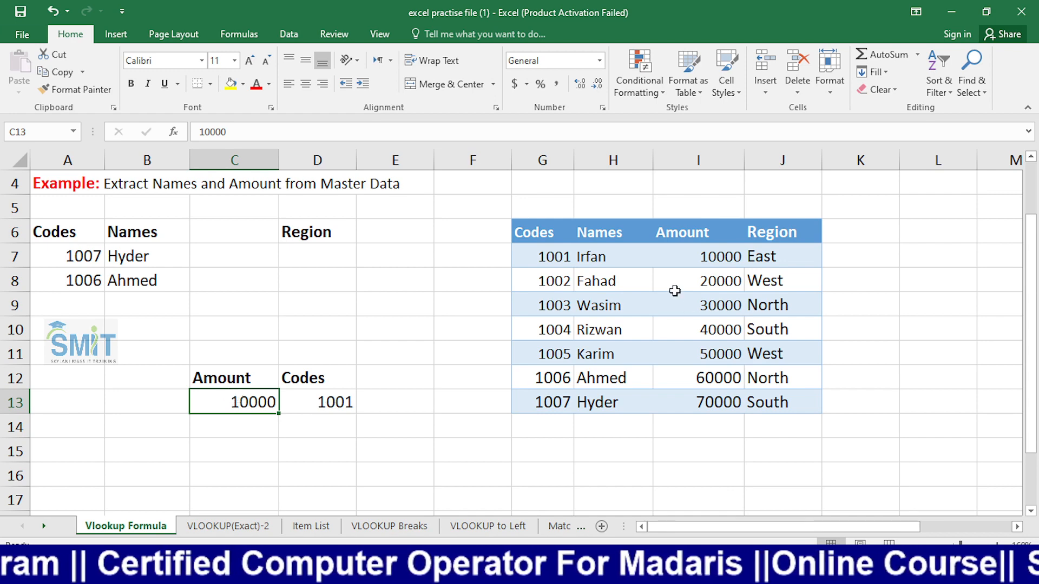
- Examine the order of the Codes, Names, Amount and Region columns in the master table
{"action": "left_click", "coordinate": [687, 254]}
{"action": "left_click_drag", "start_coordinate": [529, 258], "coordinate": [532, 435]}
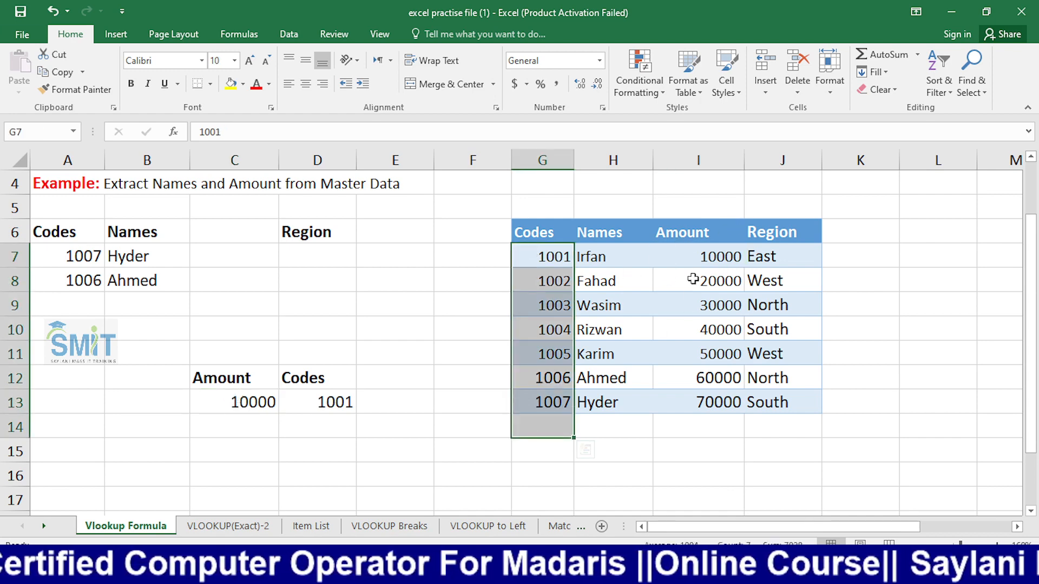
{"action": "left_click", "coordinate": [699, 305]}
{"action": "left_click_drag", "start_coordinate": [591, 258], "coordinate": [593, 417]}
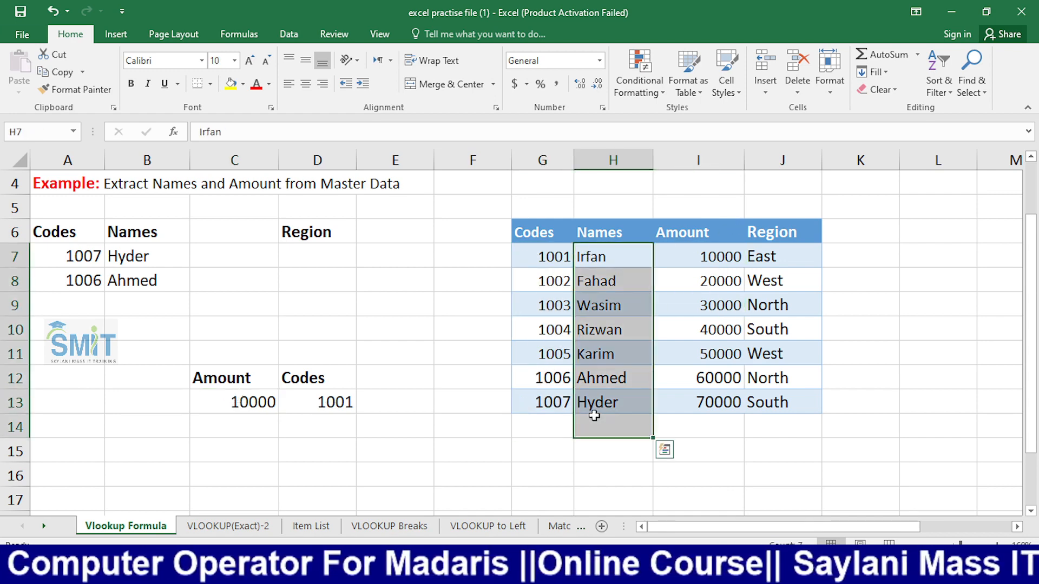
{"action": "left_click", "coordinate": [591, 273]}
{"action": "left_click", "coordinate": [762, 262]}
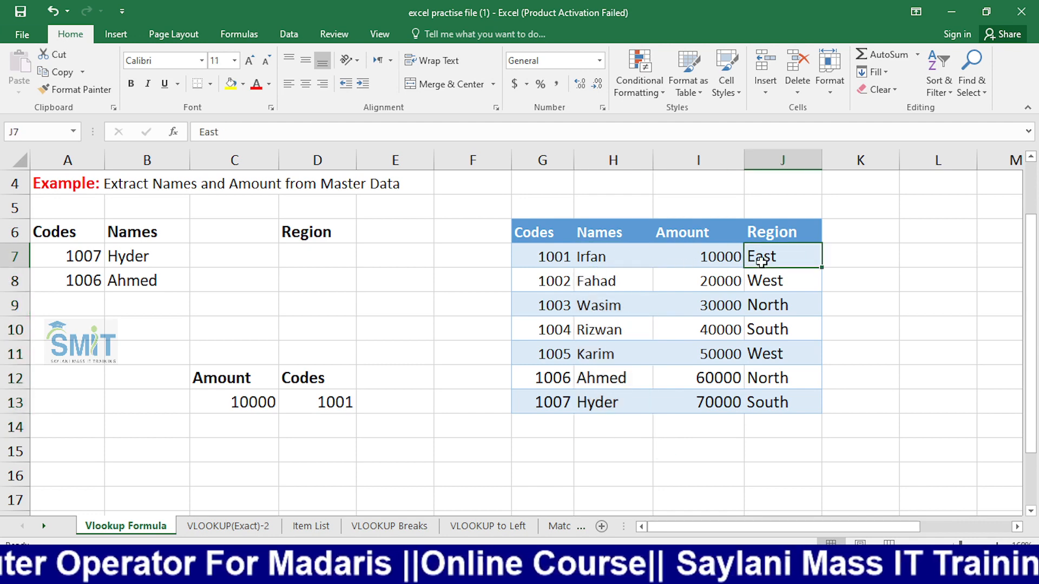
{"action": "left_click", "coordinate": [557, 265]}
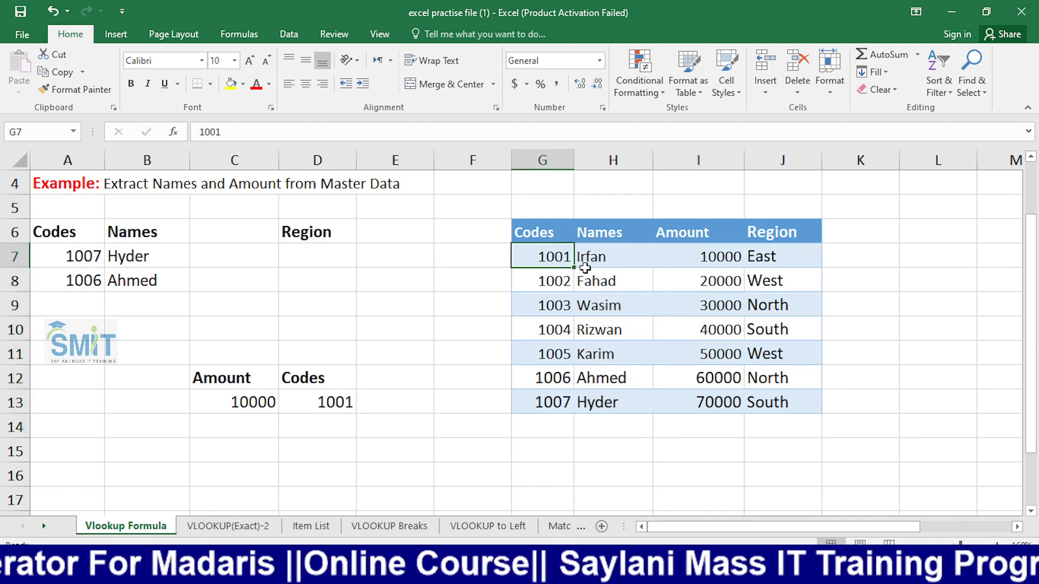
- Copy the Region heading from D6 to C15
{"action": "left_click", "coordinate": [315, 232]}
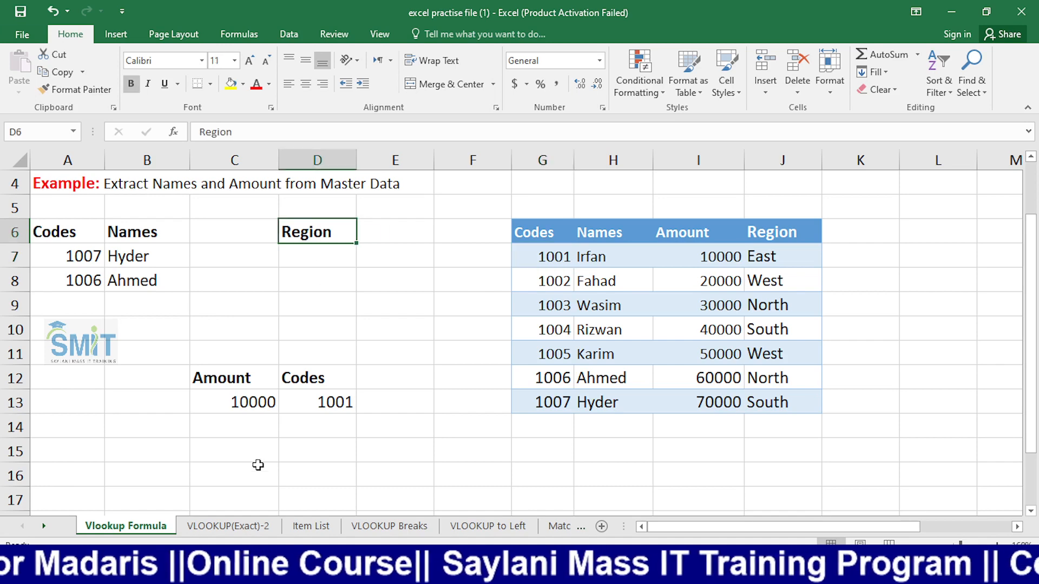
{"action": "key", "text": "ctrl+c"}
{"action": "left_click", "coordinate": [232, 451]}
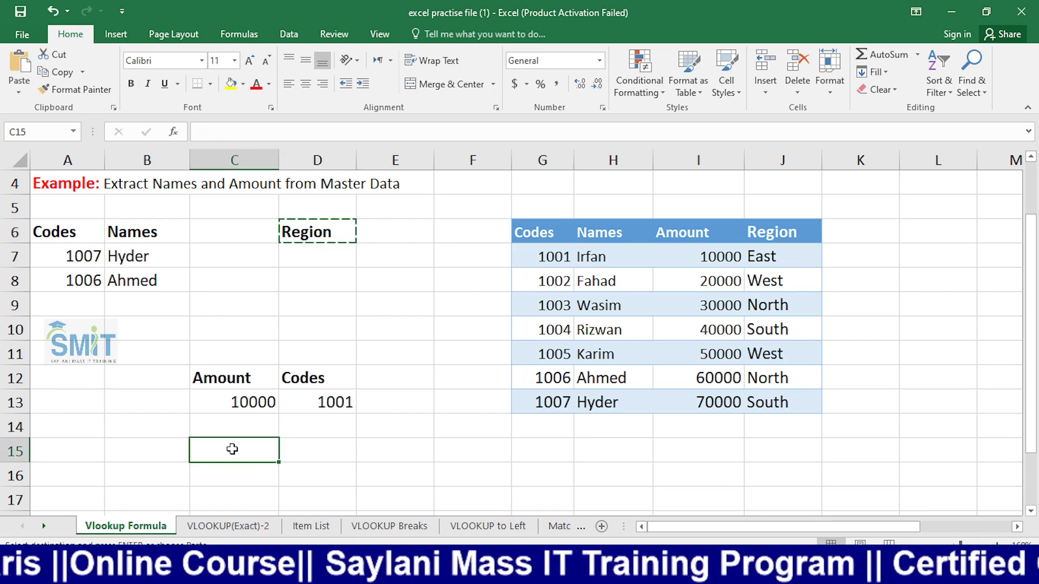
{"action": "key", "text": "ctrl+v"}
{"action": "left_click", "coordinate": [321, 460]}
{"action": "key", "text": "Escape"}
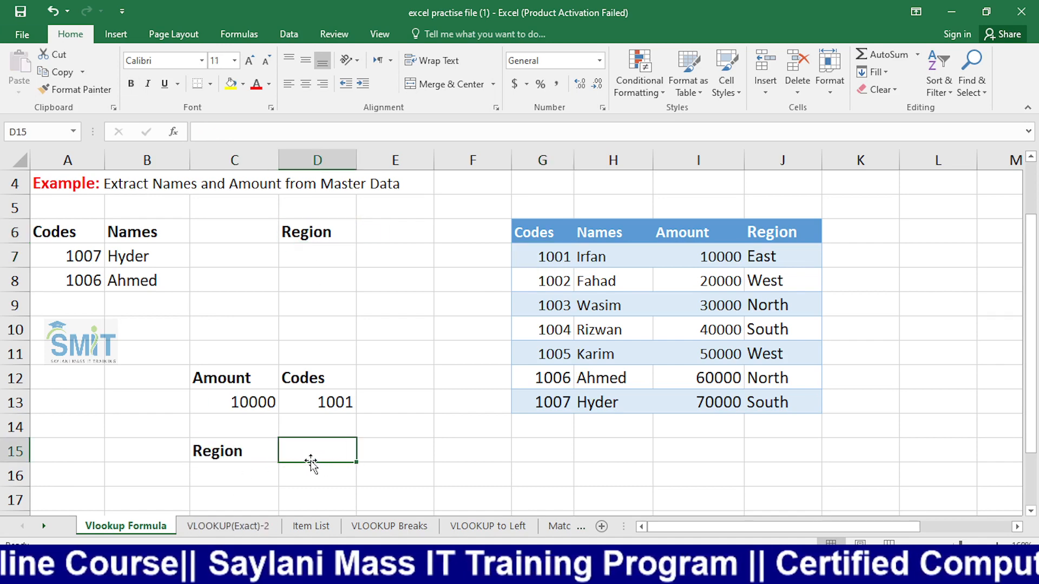
- Copy the Names heading from B6 to D15, beside the new Region heading
{"action": "left_click", "coordinate": [144, 235]}
{"action": "key", "text": "ctrl+c"}
{"action": "left_click", "coordinate": [315, 444]}
{"action": "key", "text": "ctrl+v"}
{"action": "key", "text": "Escape"}
{"action": "scroll", "coordinate": [506, 441], "scroll_direction": "down", "scroll_amount": 2}
{"action": "scroll", "coordinate": [498, 449], "scroll_direction": "up", "scroll_amount": 2}
- Start an INDEX formula in D16 with the names in H7:H13 as its array
{"action": "left_click", "coordinate": [340, 475]}
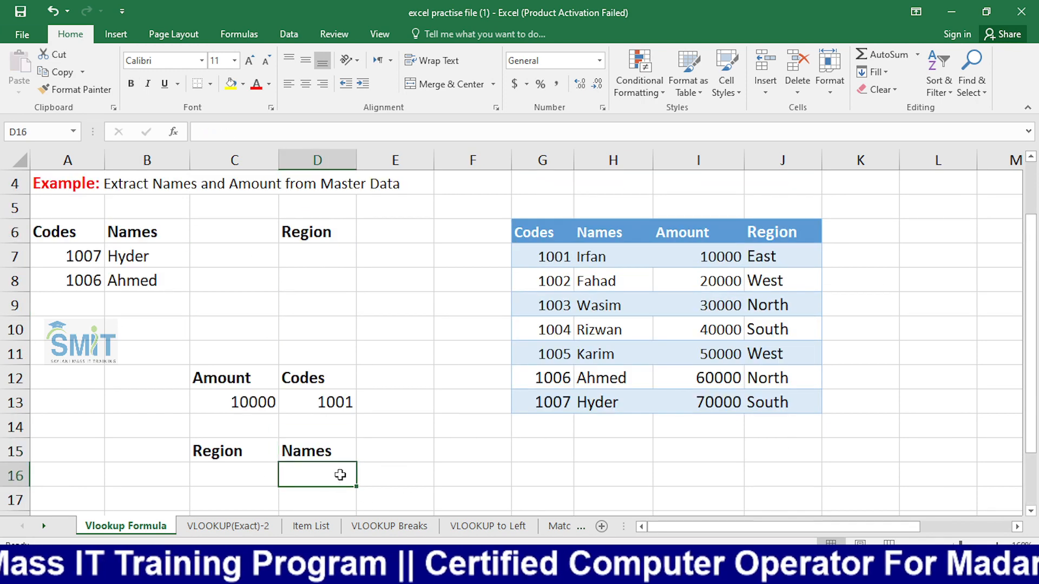
{"action": "type", "text": "="}
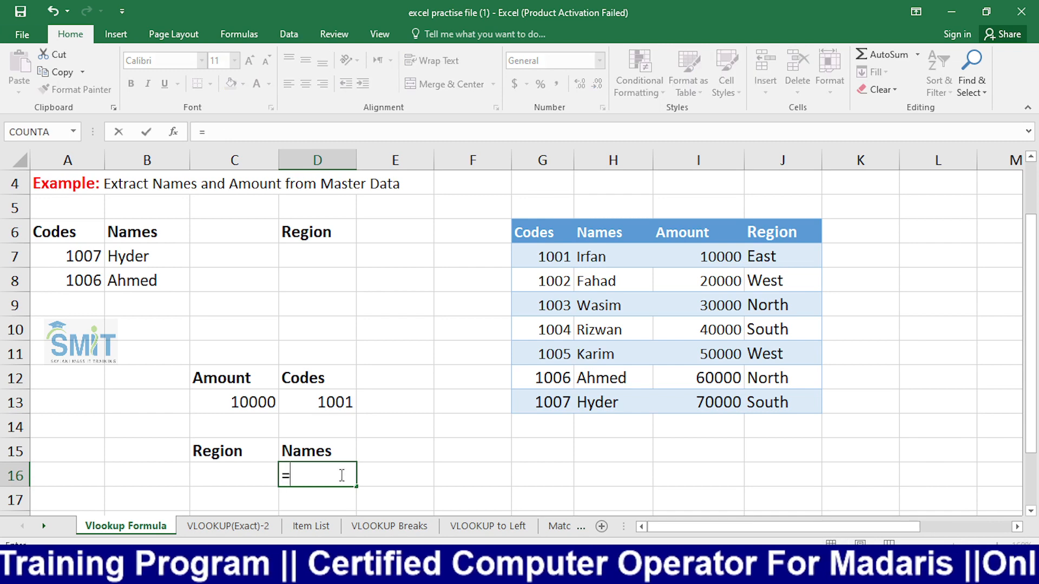
{"action": "type", "text": "inde"}
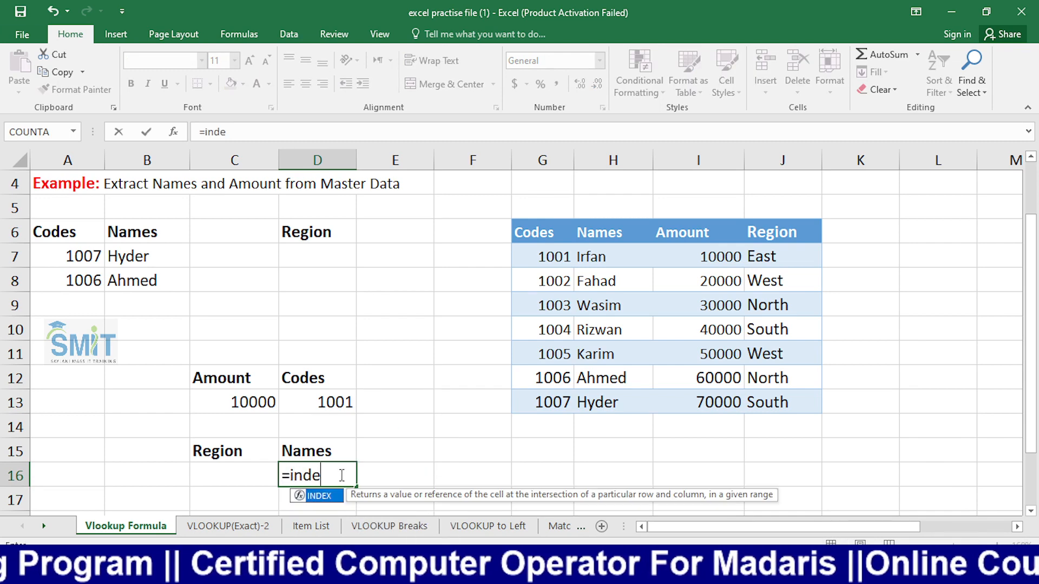
{"action": "type", "text": "x"}
{"action": "key", "text": "Tab"}
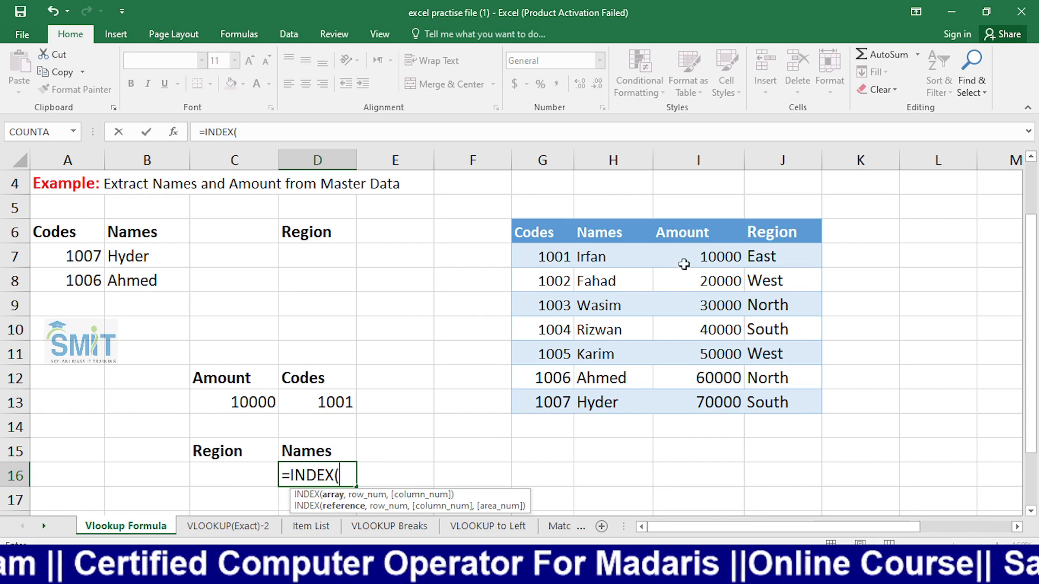
{"action": "left_click_drag", "start_coordinate": [601, 263], "coordinate": [605, 390]}
{"action": "type", "text": ","}
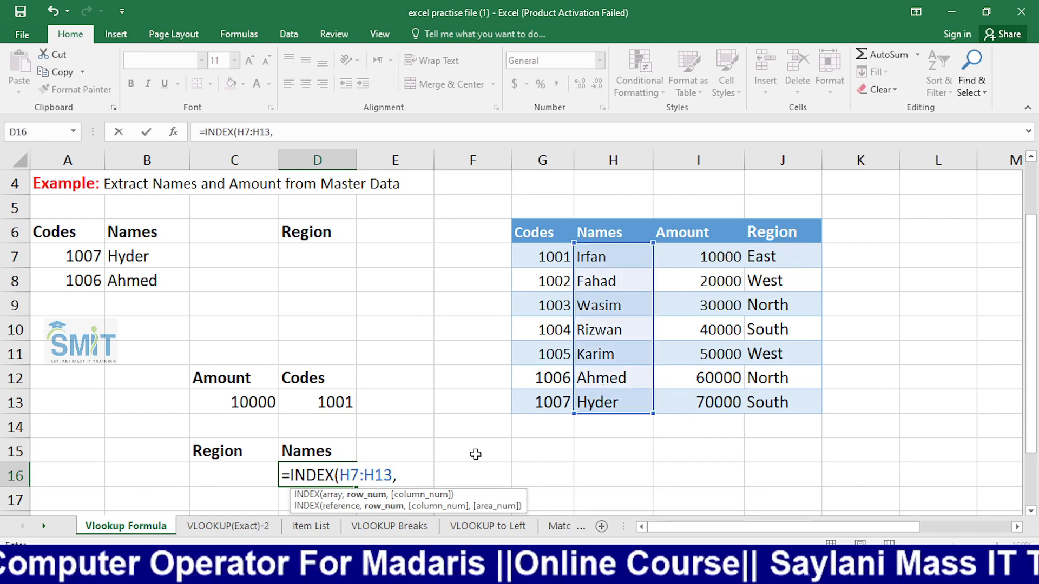
- Complete D16's formula with a nested MATCH using lookup value C16, lookup array J7:J13 and match type 0
{"action": "type", "text": "mat"}
{"action": "key", "text": "Tab"}
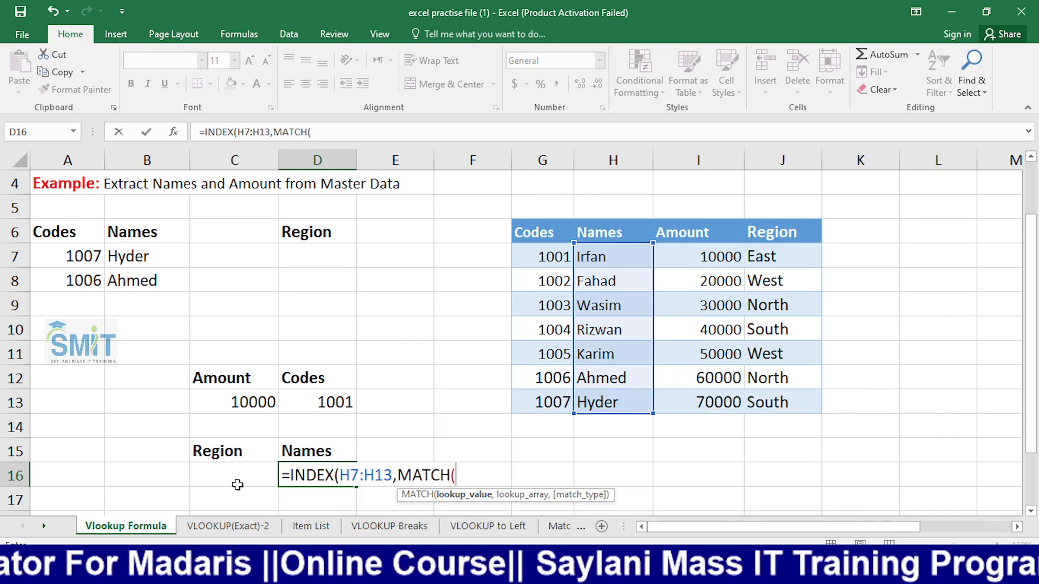
{"action": "left_click", "coordinate": [228, 480]}
{"action": "type", "text": ","}
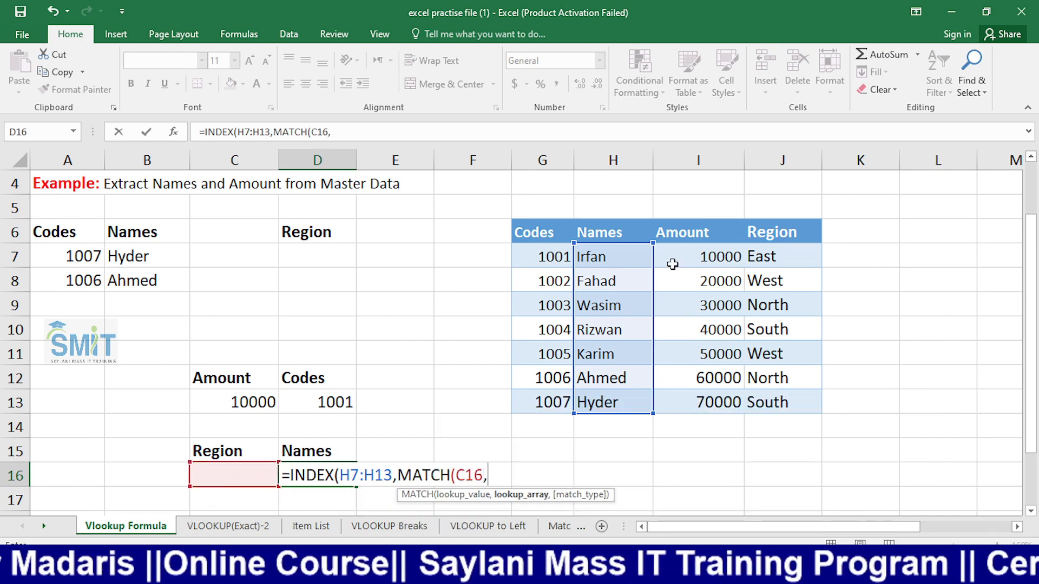
{"action": "left_click_drag", "start_coordinate": [763, 254], "coordinate": [771, 395]}
{"action": "type", "text": ",0"}
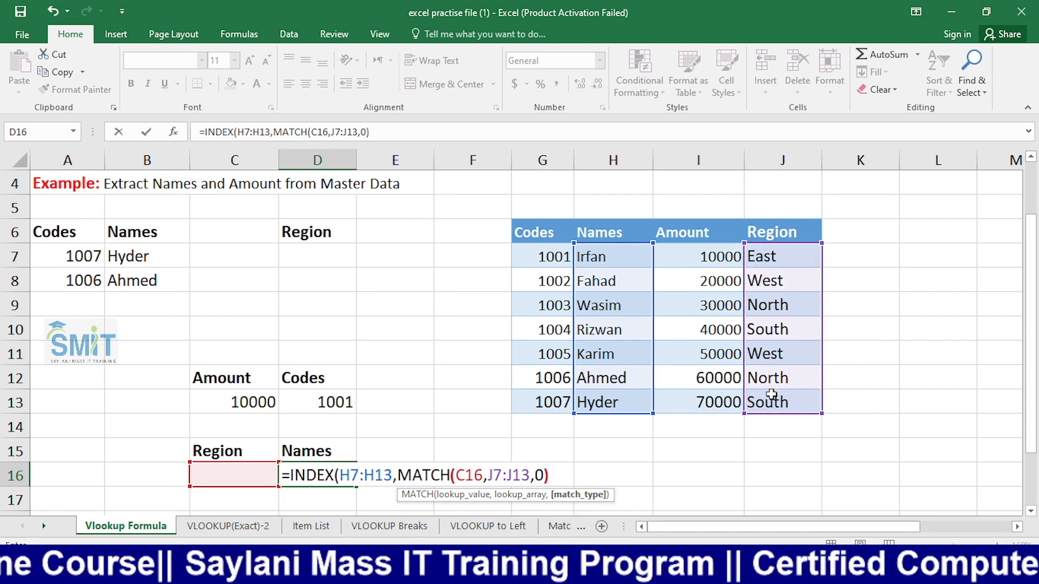
{"action": "key", "text": "Return"}
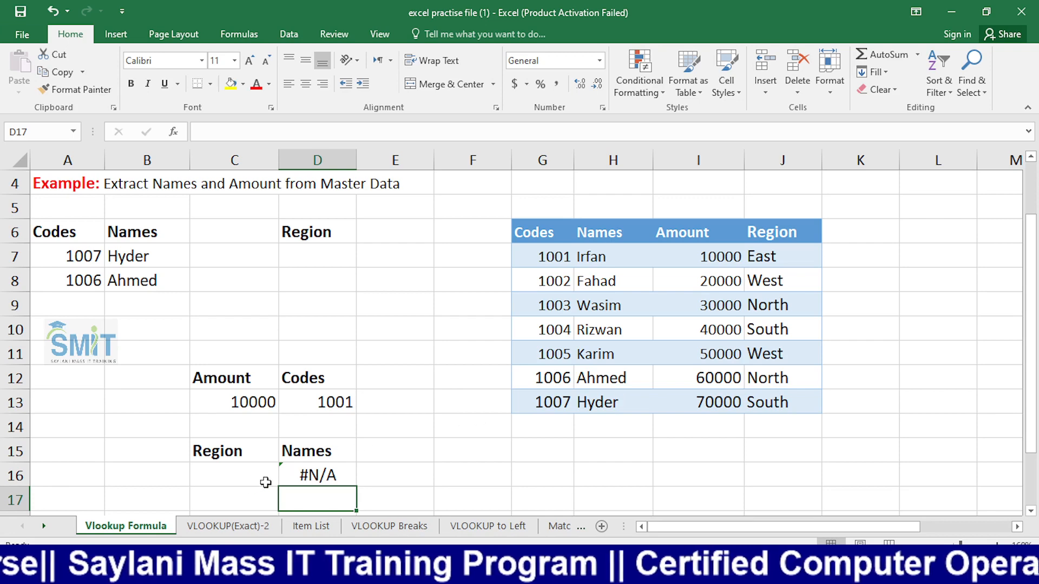
- Set the lookup region in C16 to East
{"action": "left_click", "coordinate": [231, 481]}
{"action": "type", "text": "Eas"}
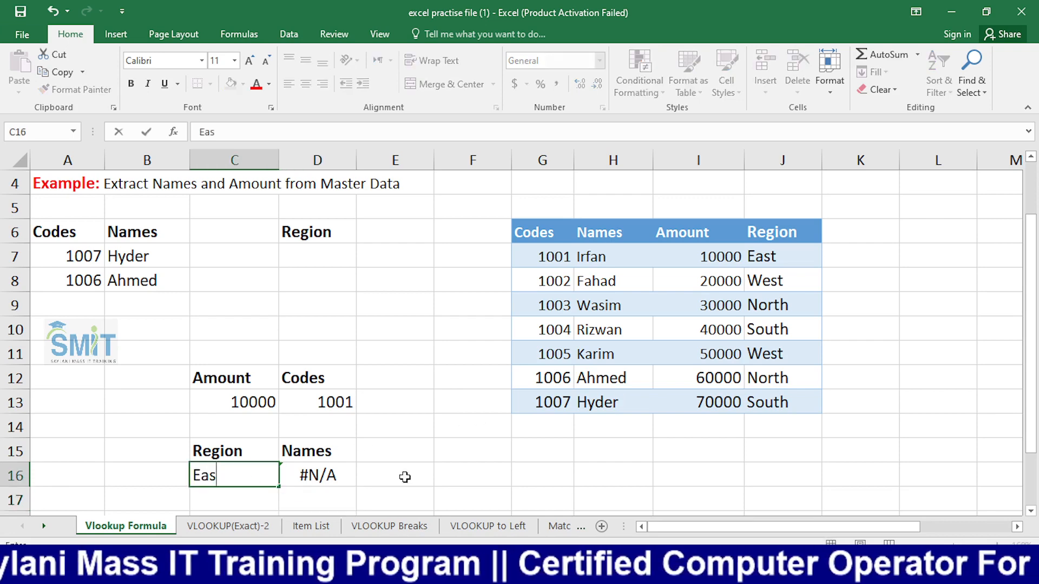
{"action": "key", "text": "Return"}
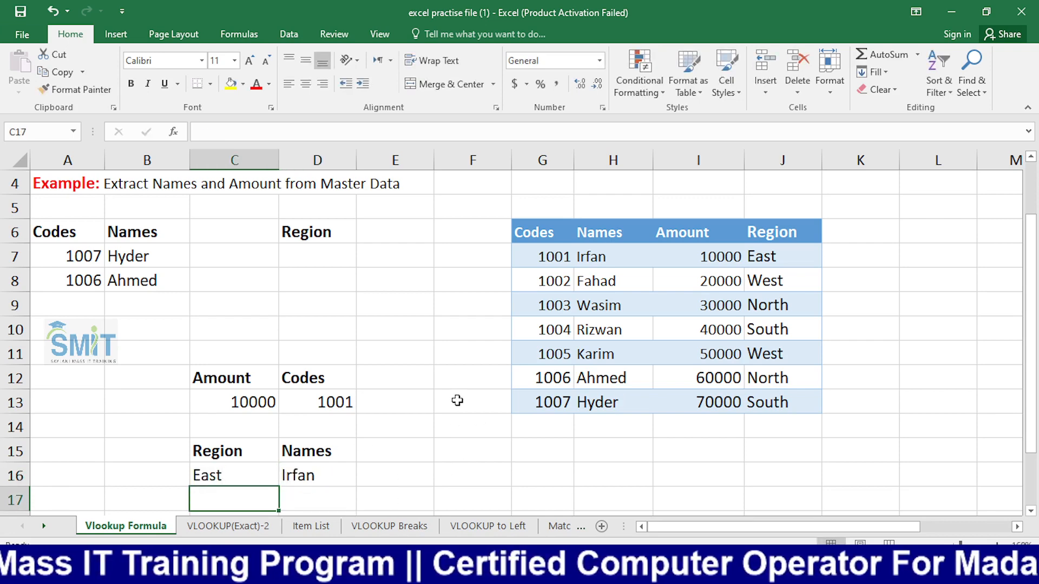
{"action": "left_click", "coordinate": [662, 255]}
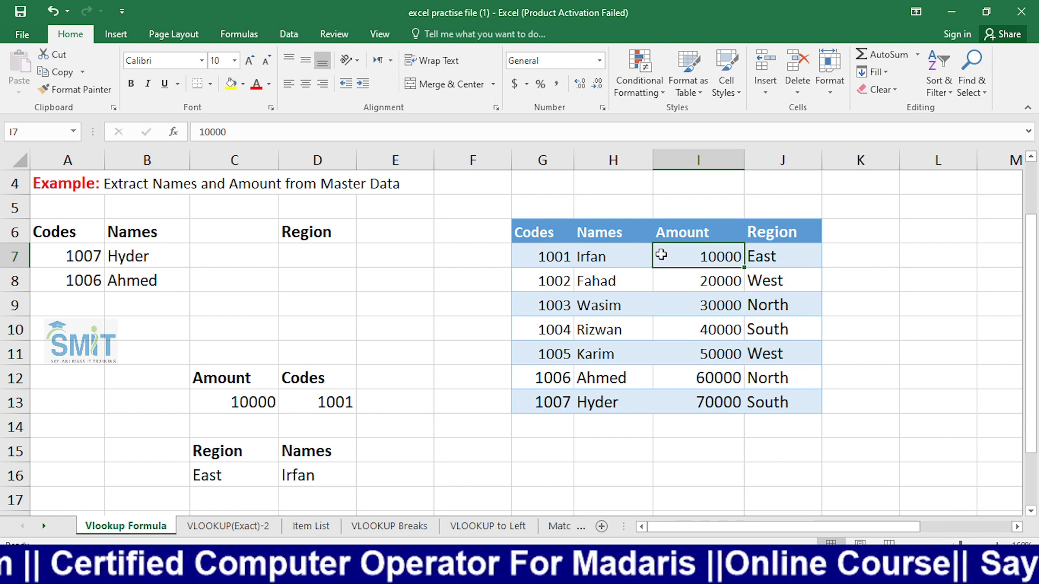
{"action": "key", "text": "alt+Tab"}
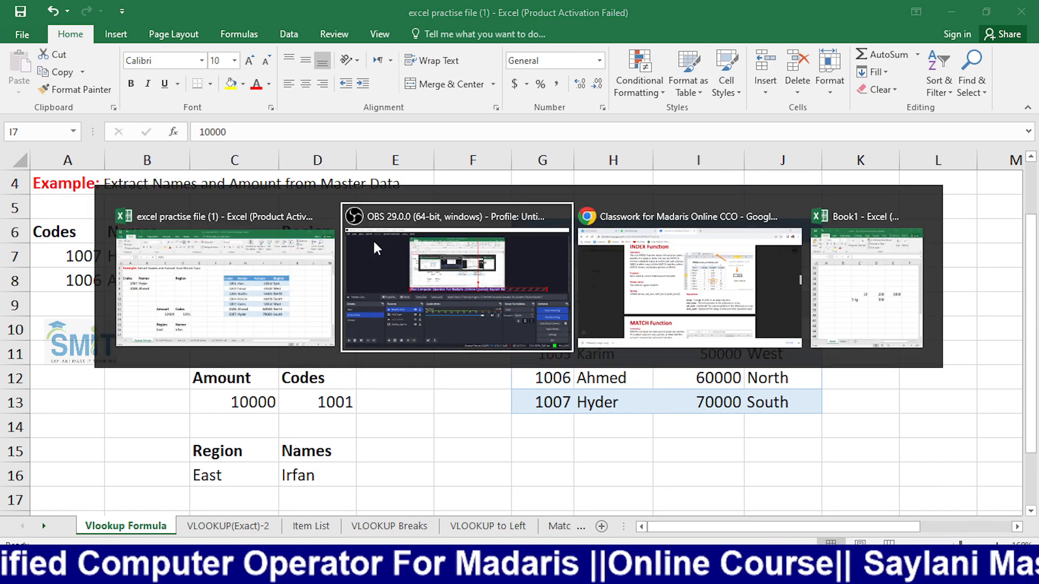
{"action": "left_click", "coordinate": [32, 429]}
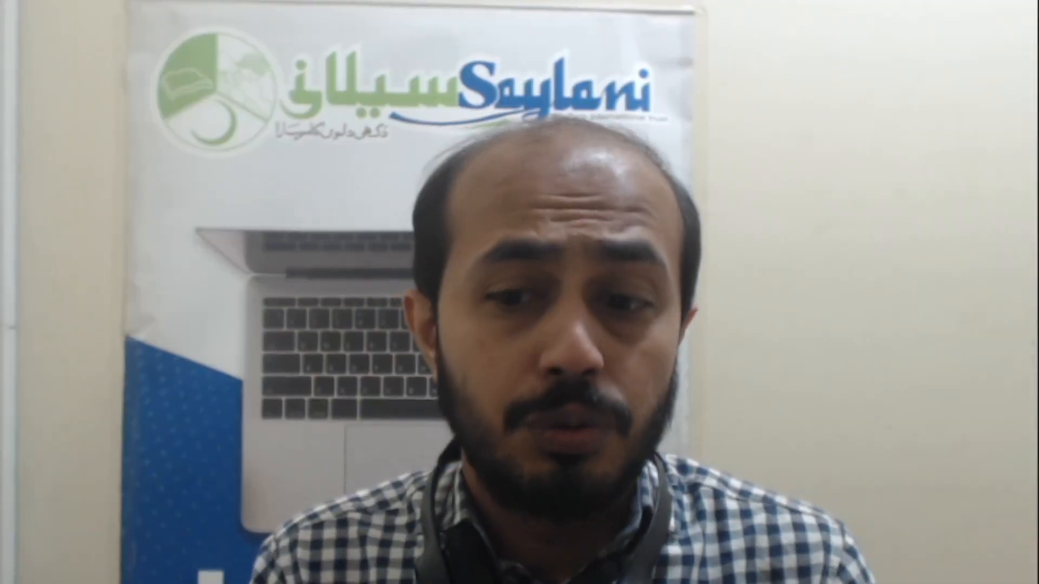